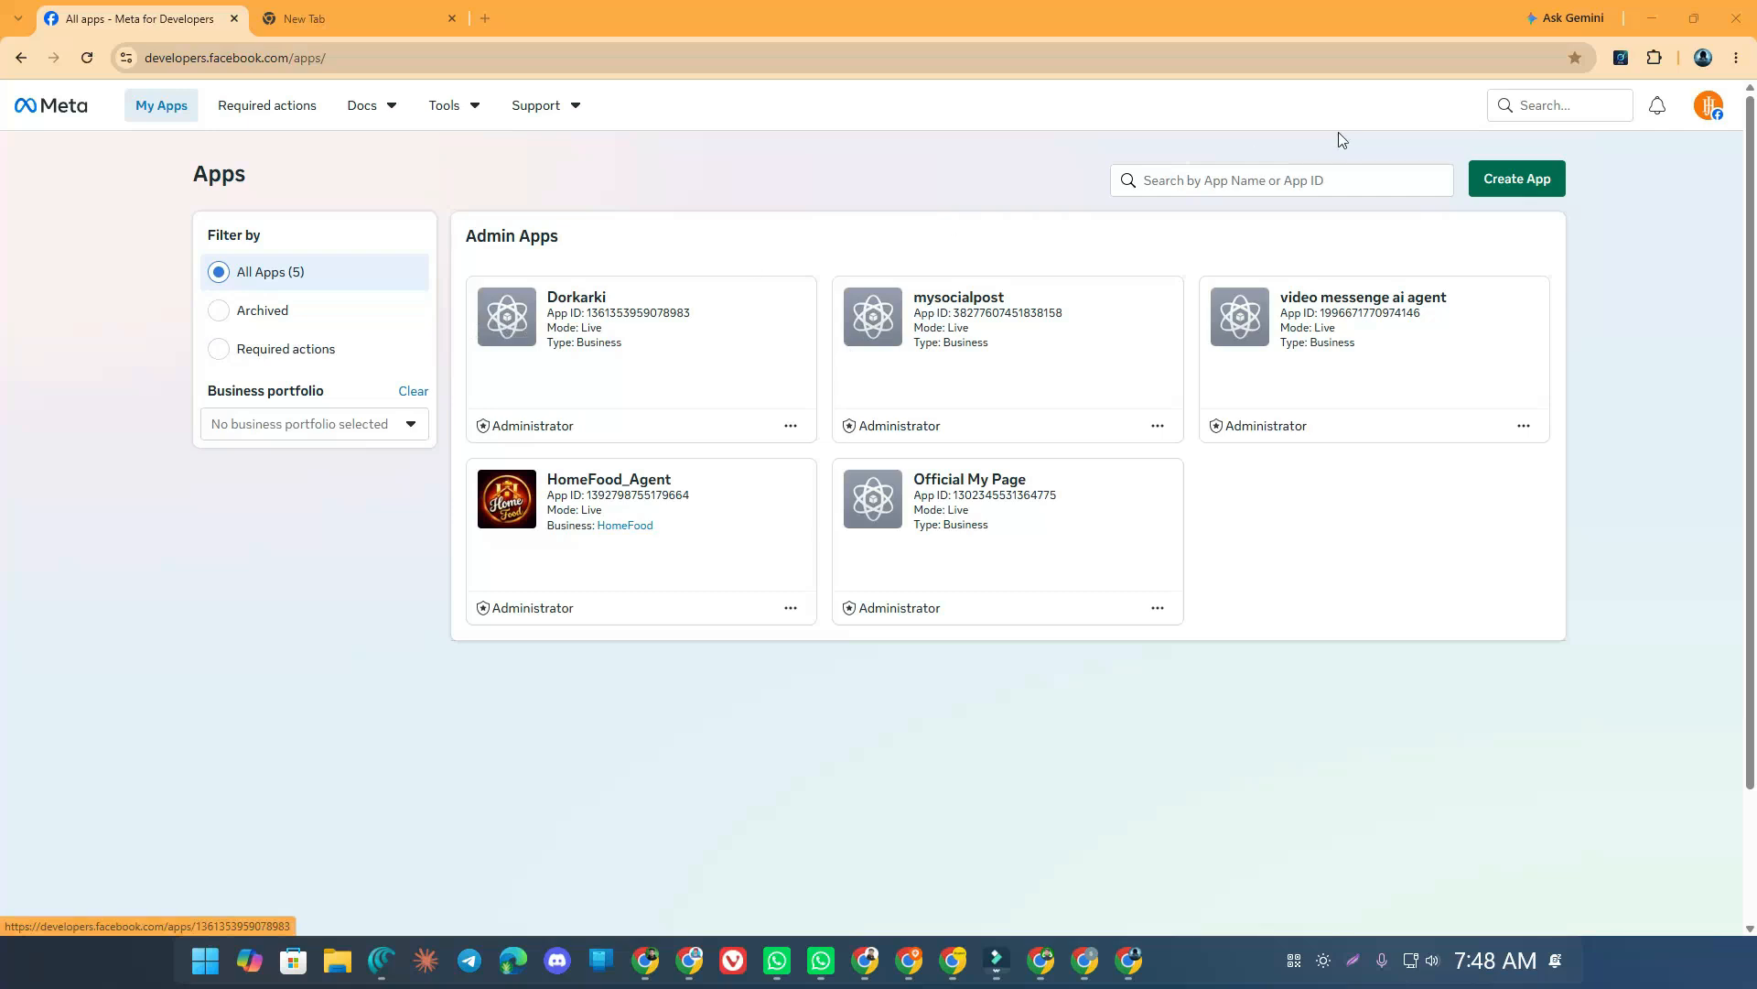
Start a new app named 'Second app', keeping the prefilled contact email, and continue
left_click(1556, 182)
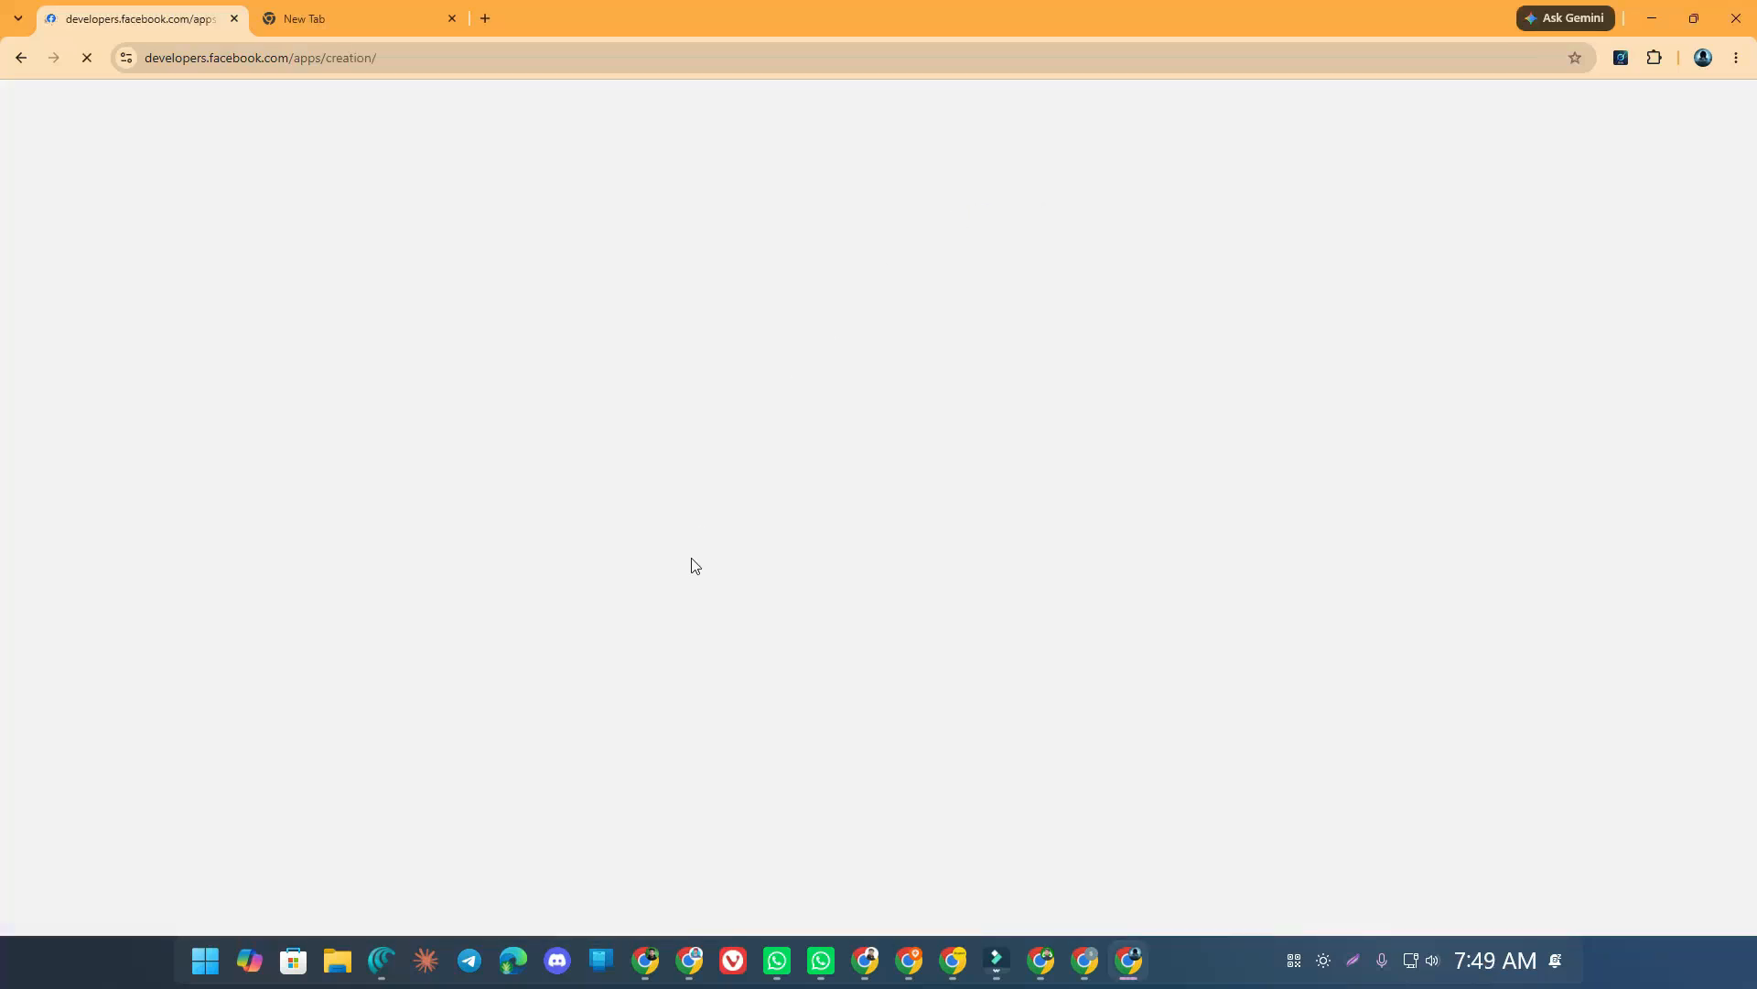
left_click(525, 350)
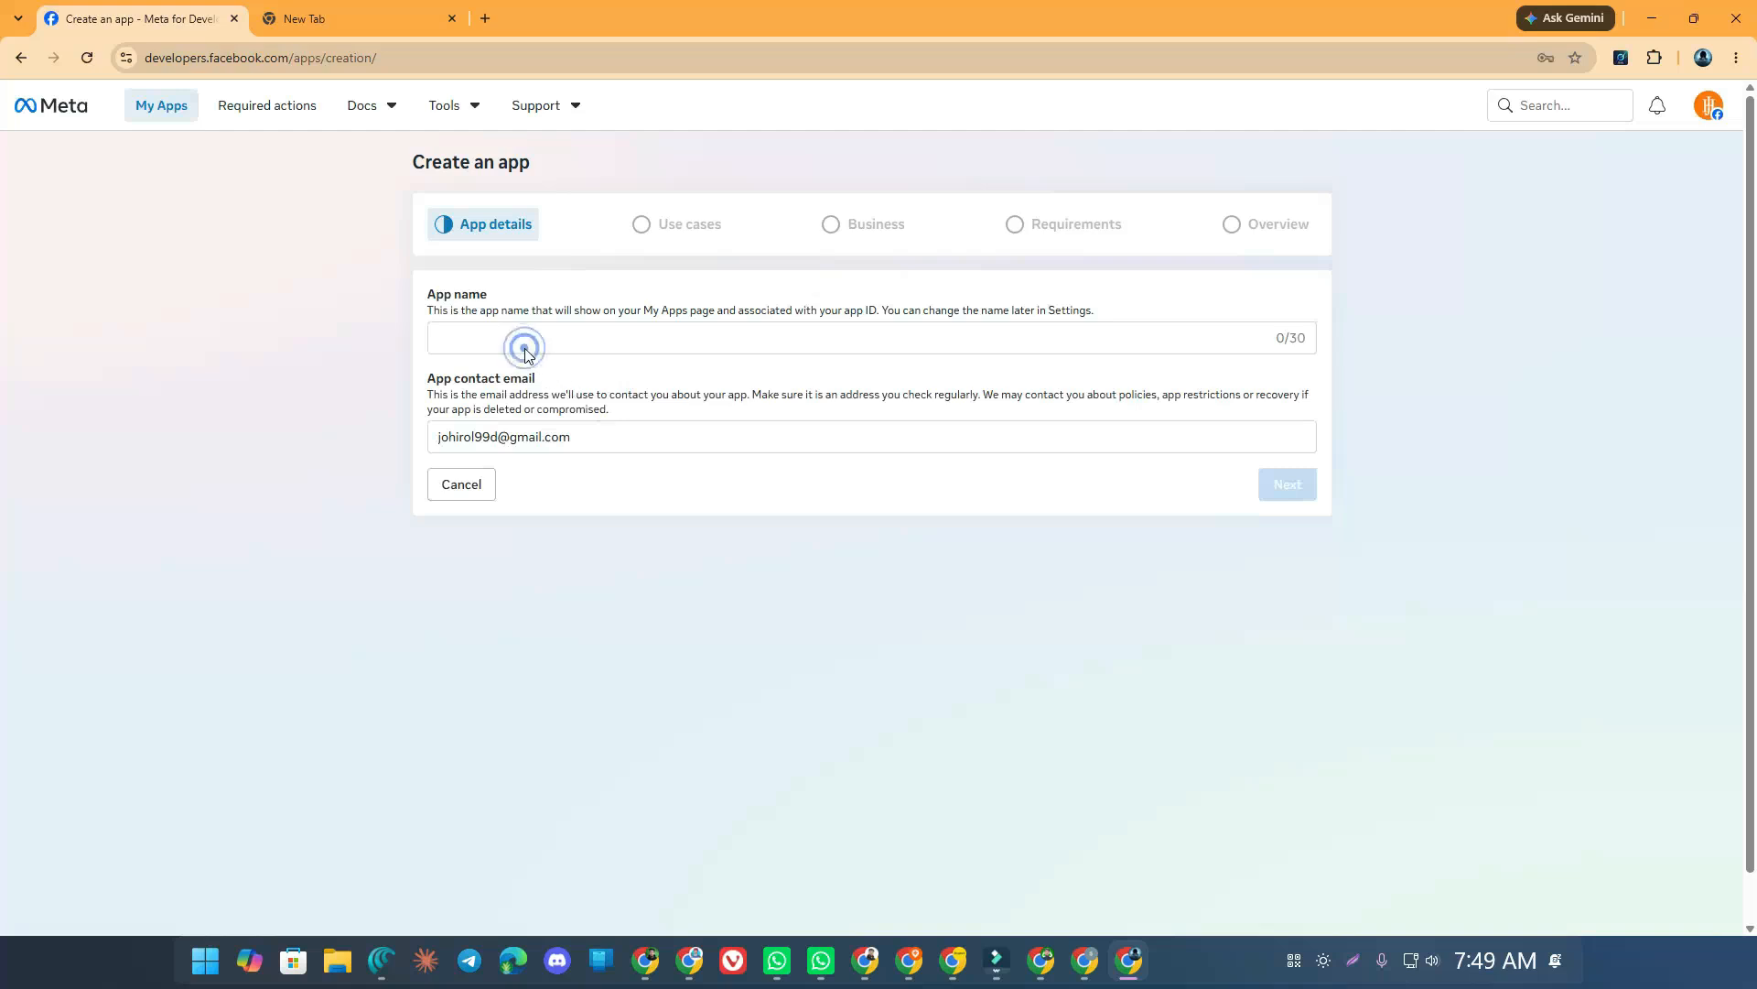
left_click(523, 340)
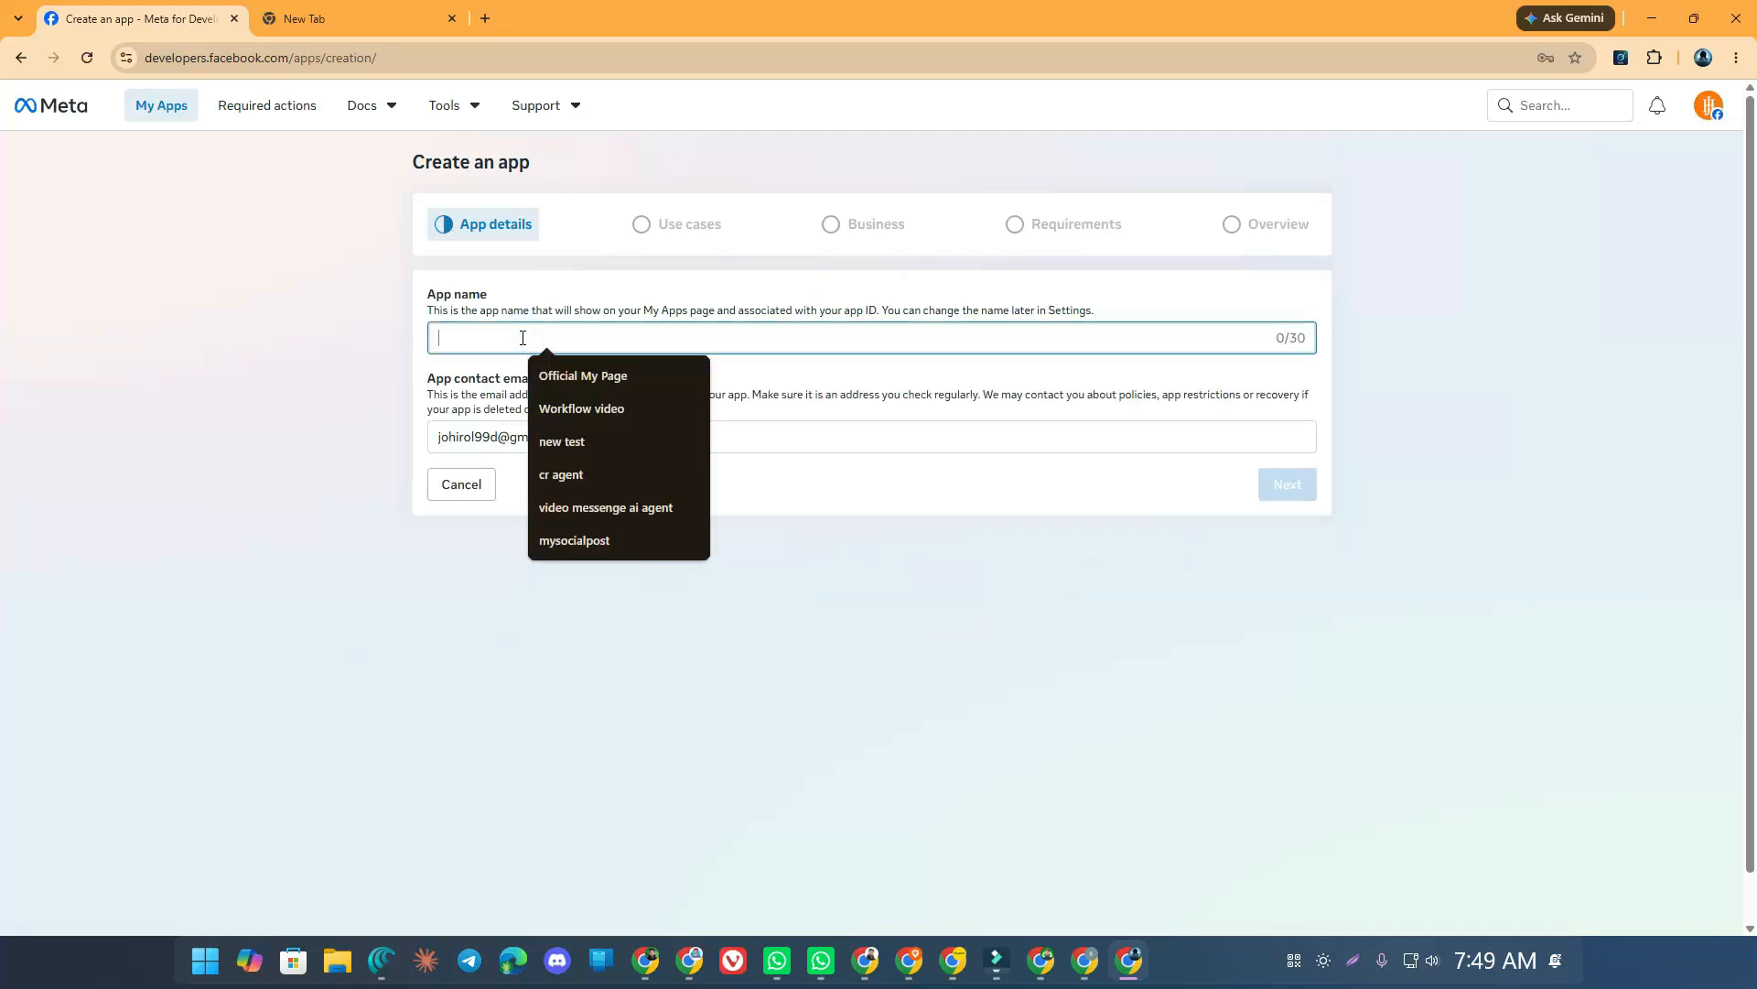
type("s")
key("BackSpace")
type("Se")
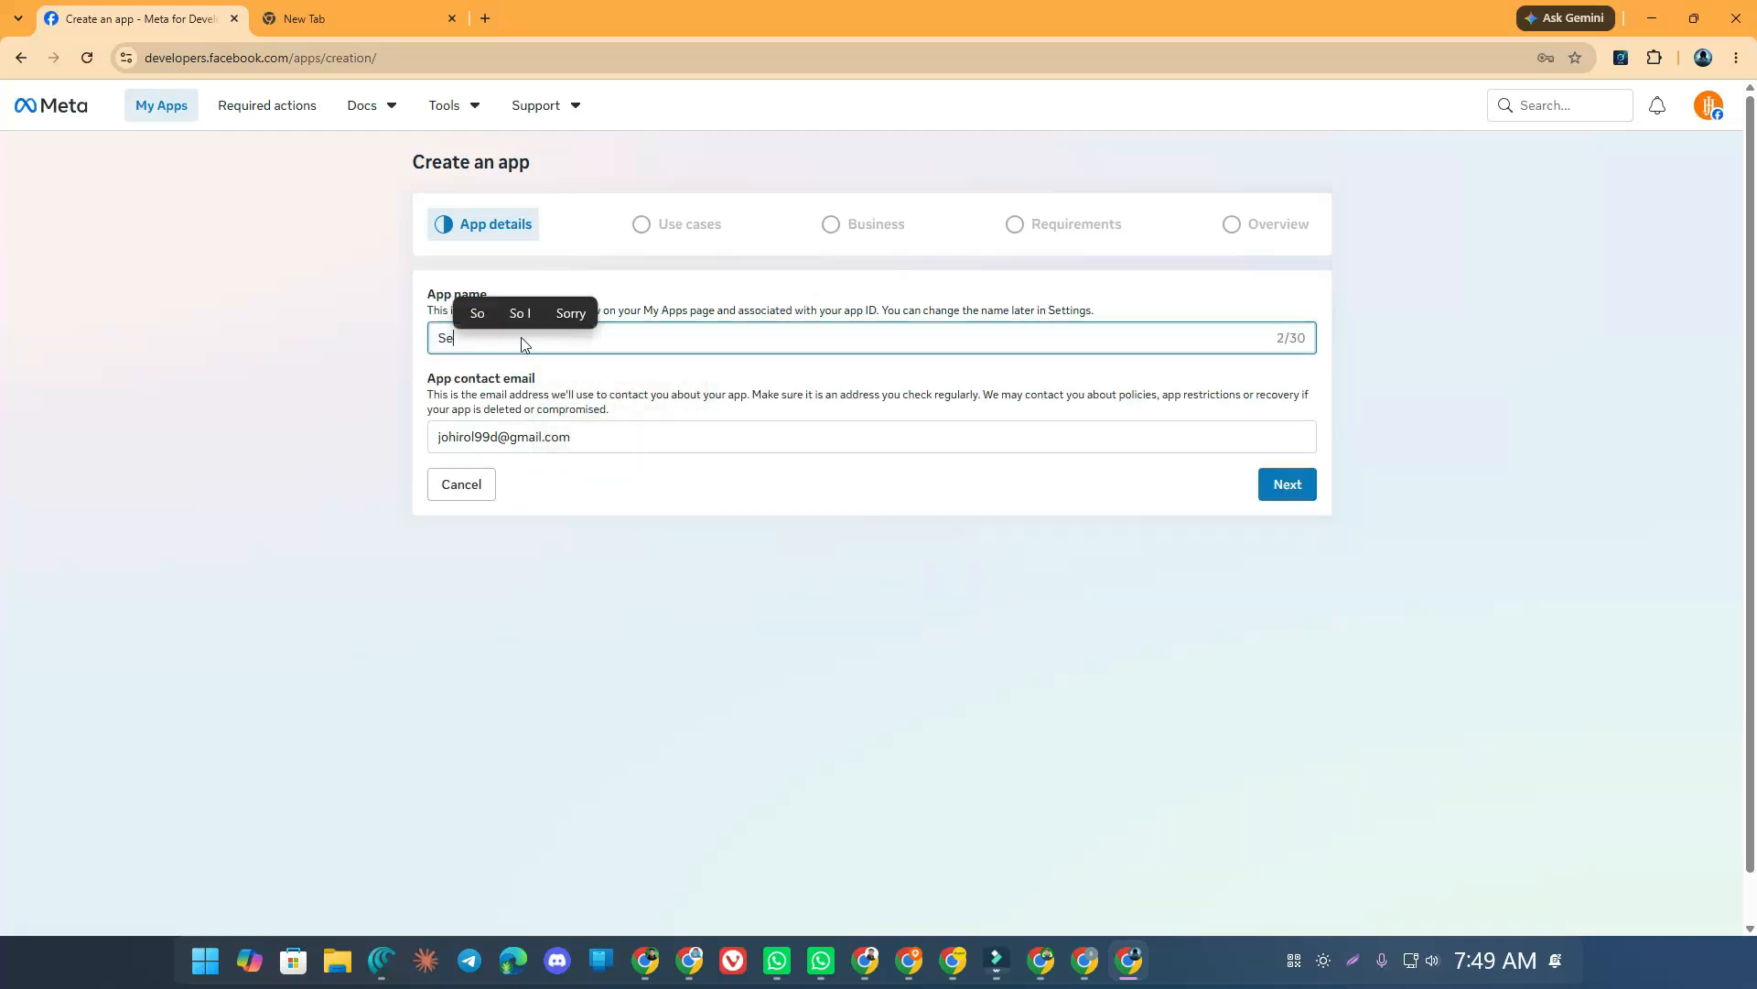
type("cond app")
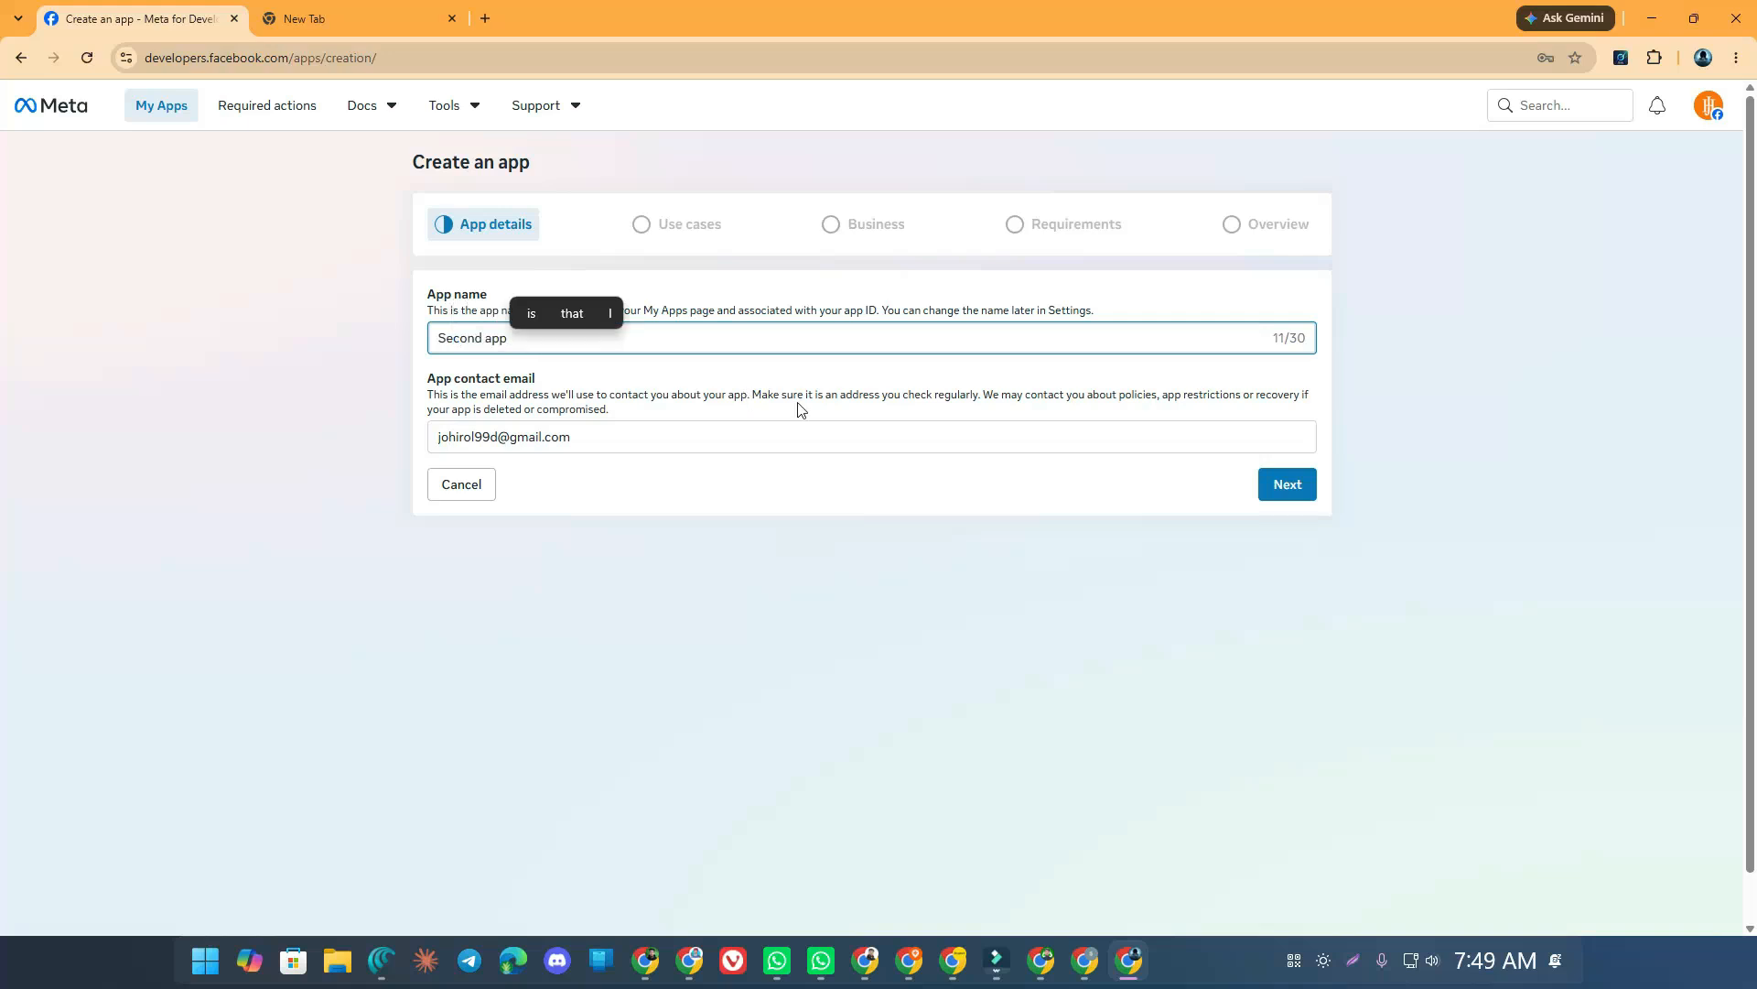
left_click(589, 435)
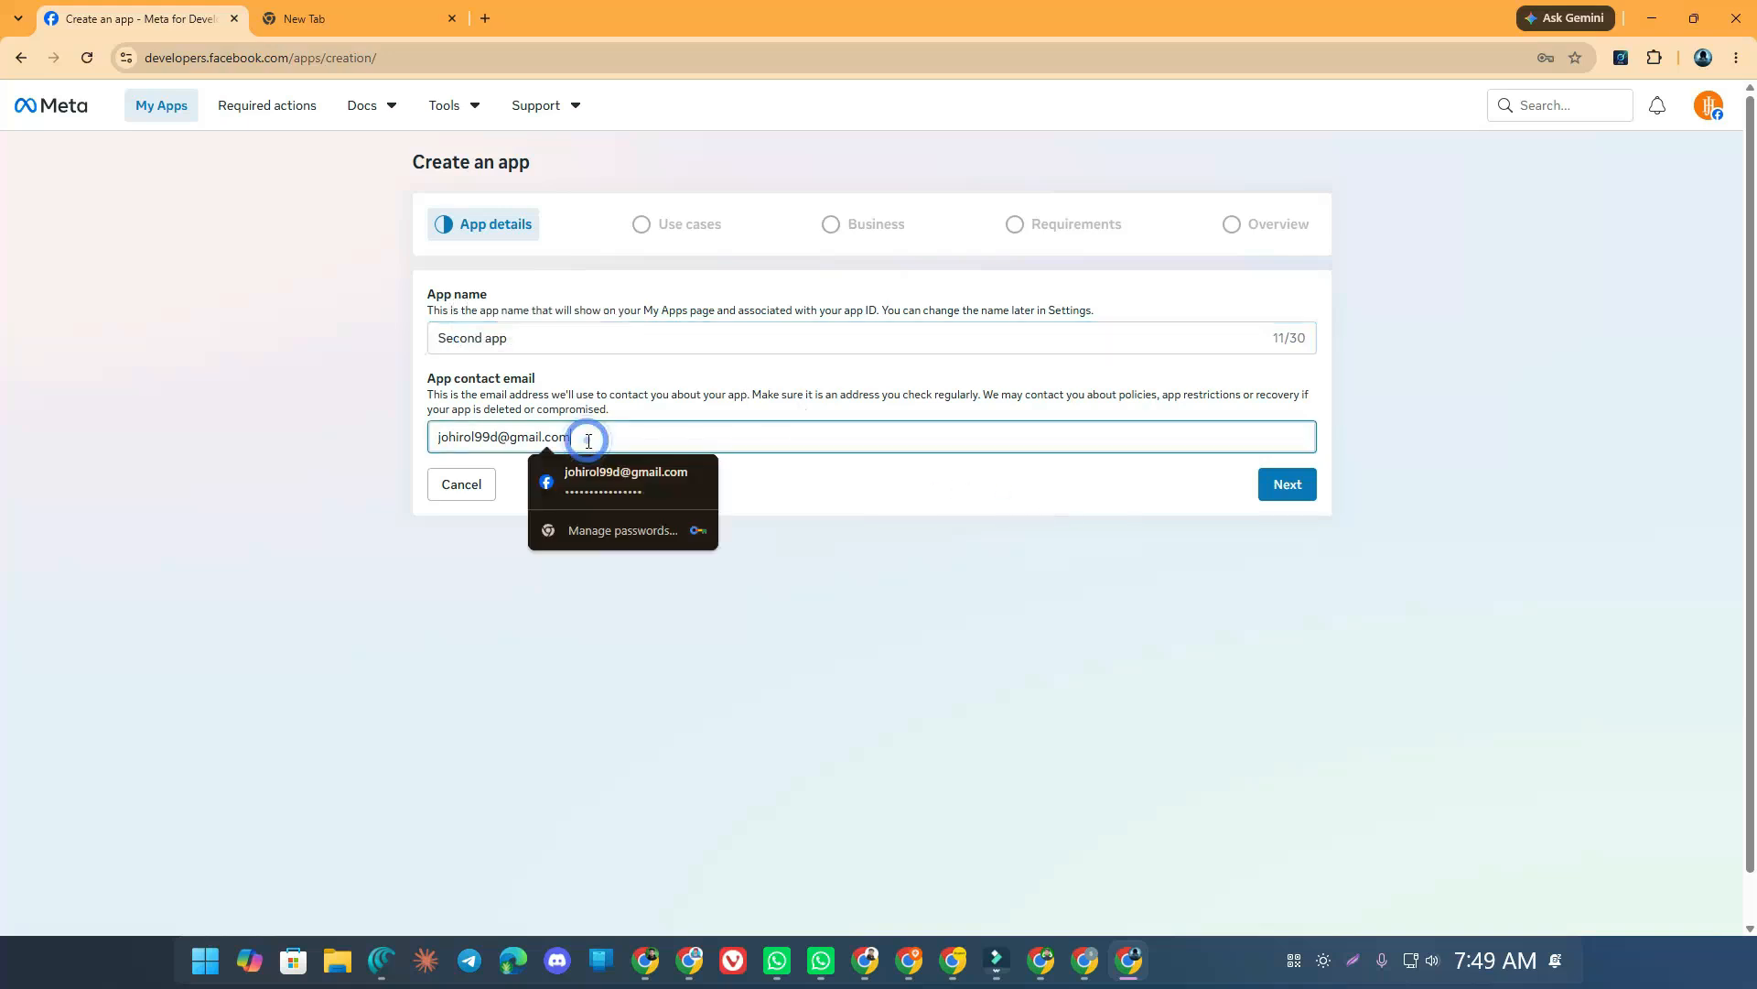
left_click(946, 575)
left_click(1304, 487)
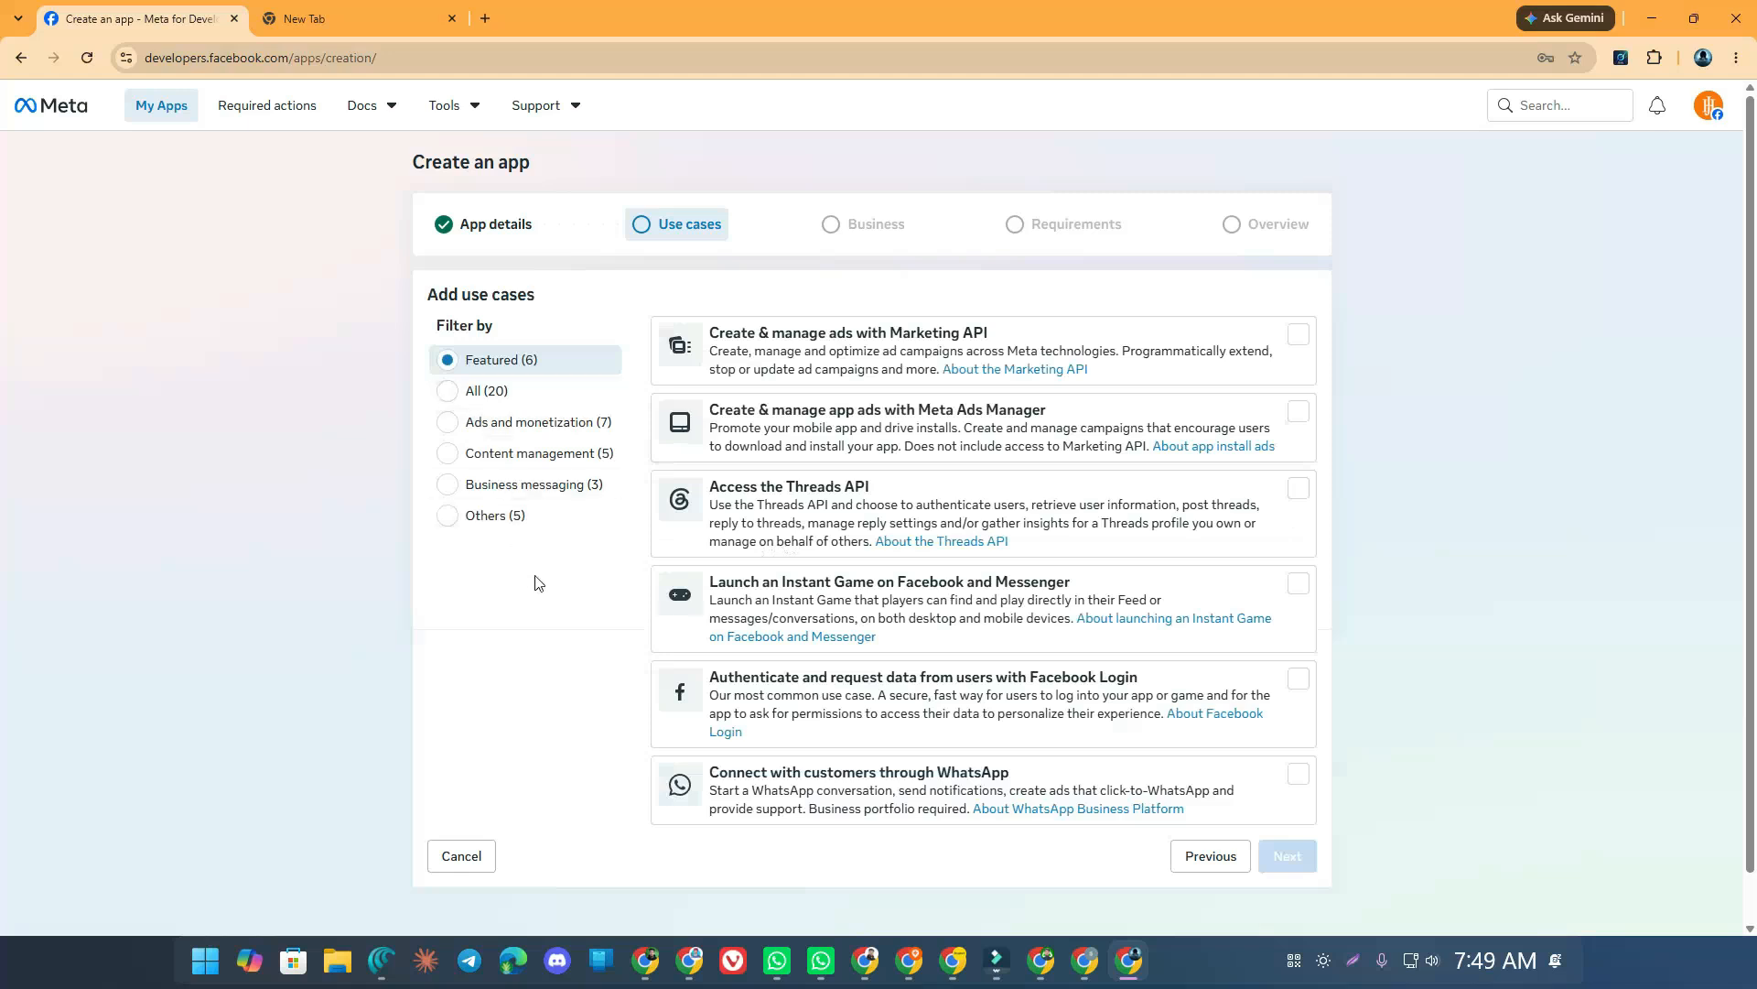
Show all 20 use cases and add 'Engage with customers on Messenger from Meta'
left_click(508, 512)
scroll(682, 540, "down", 1)
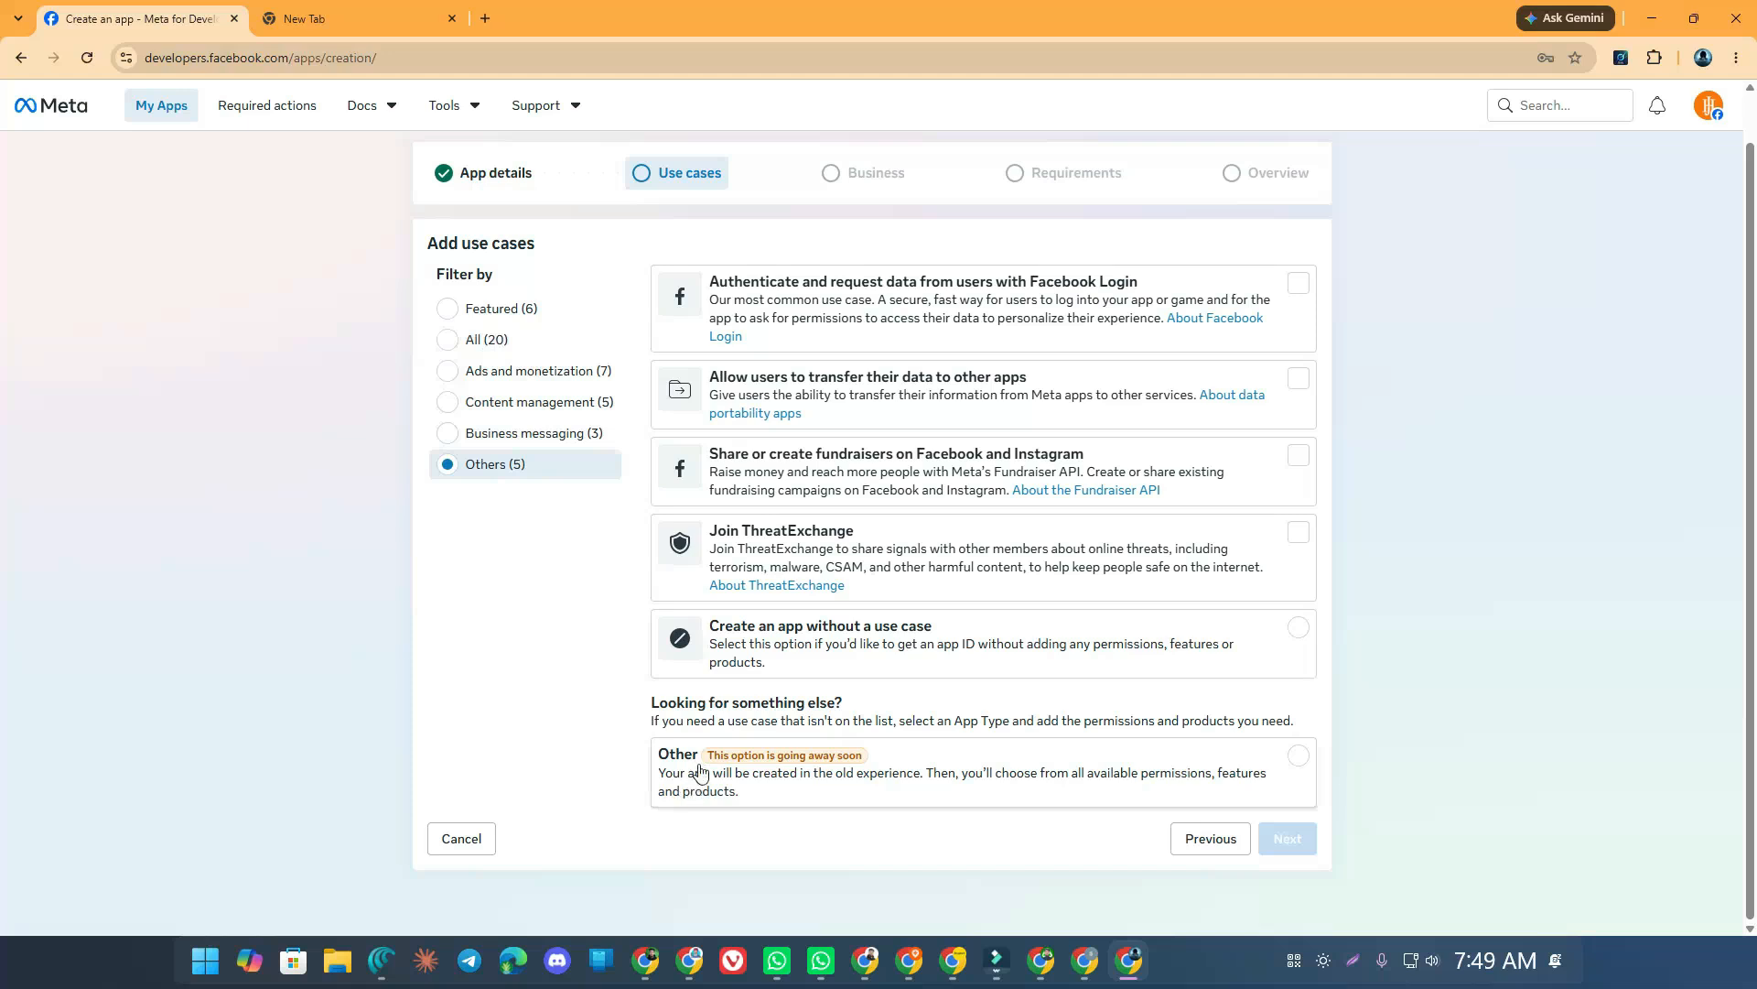
left_click(470, 348)
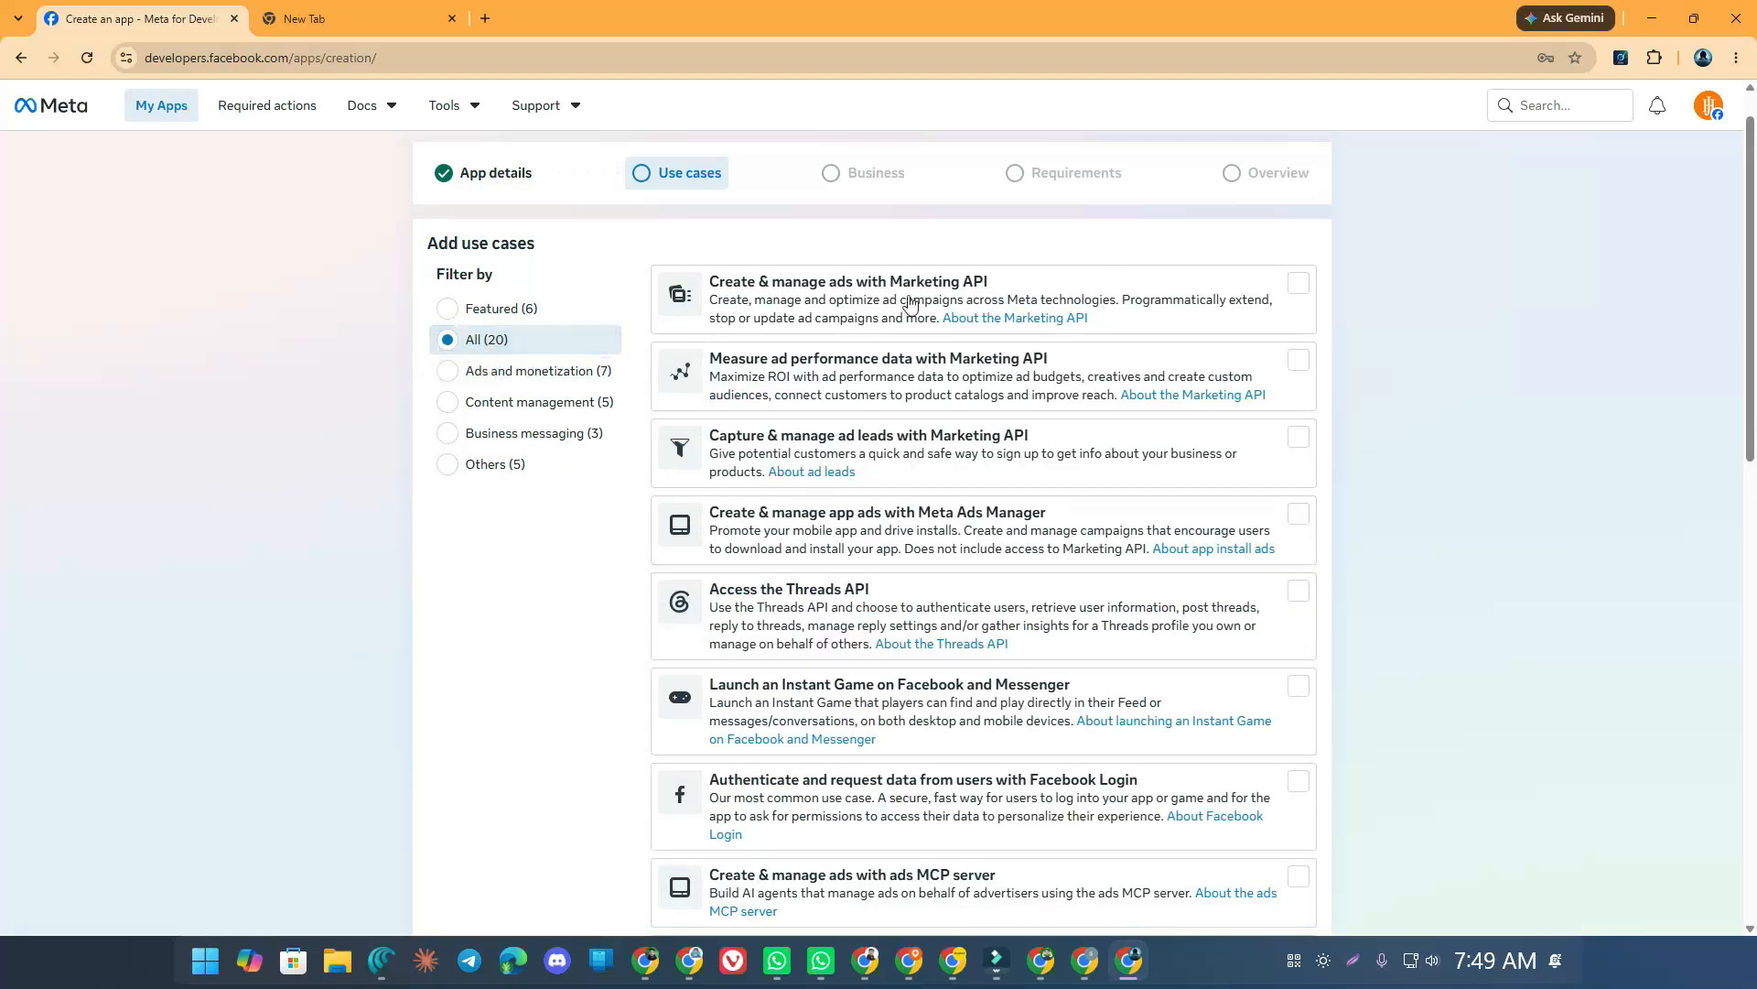
scroll(878, 385, "down", 5)
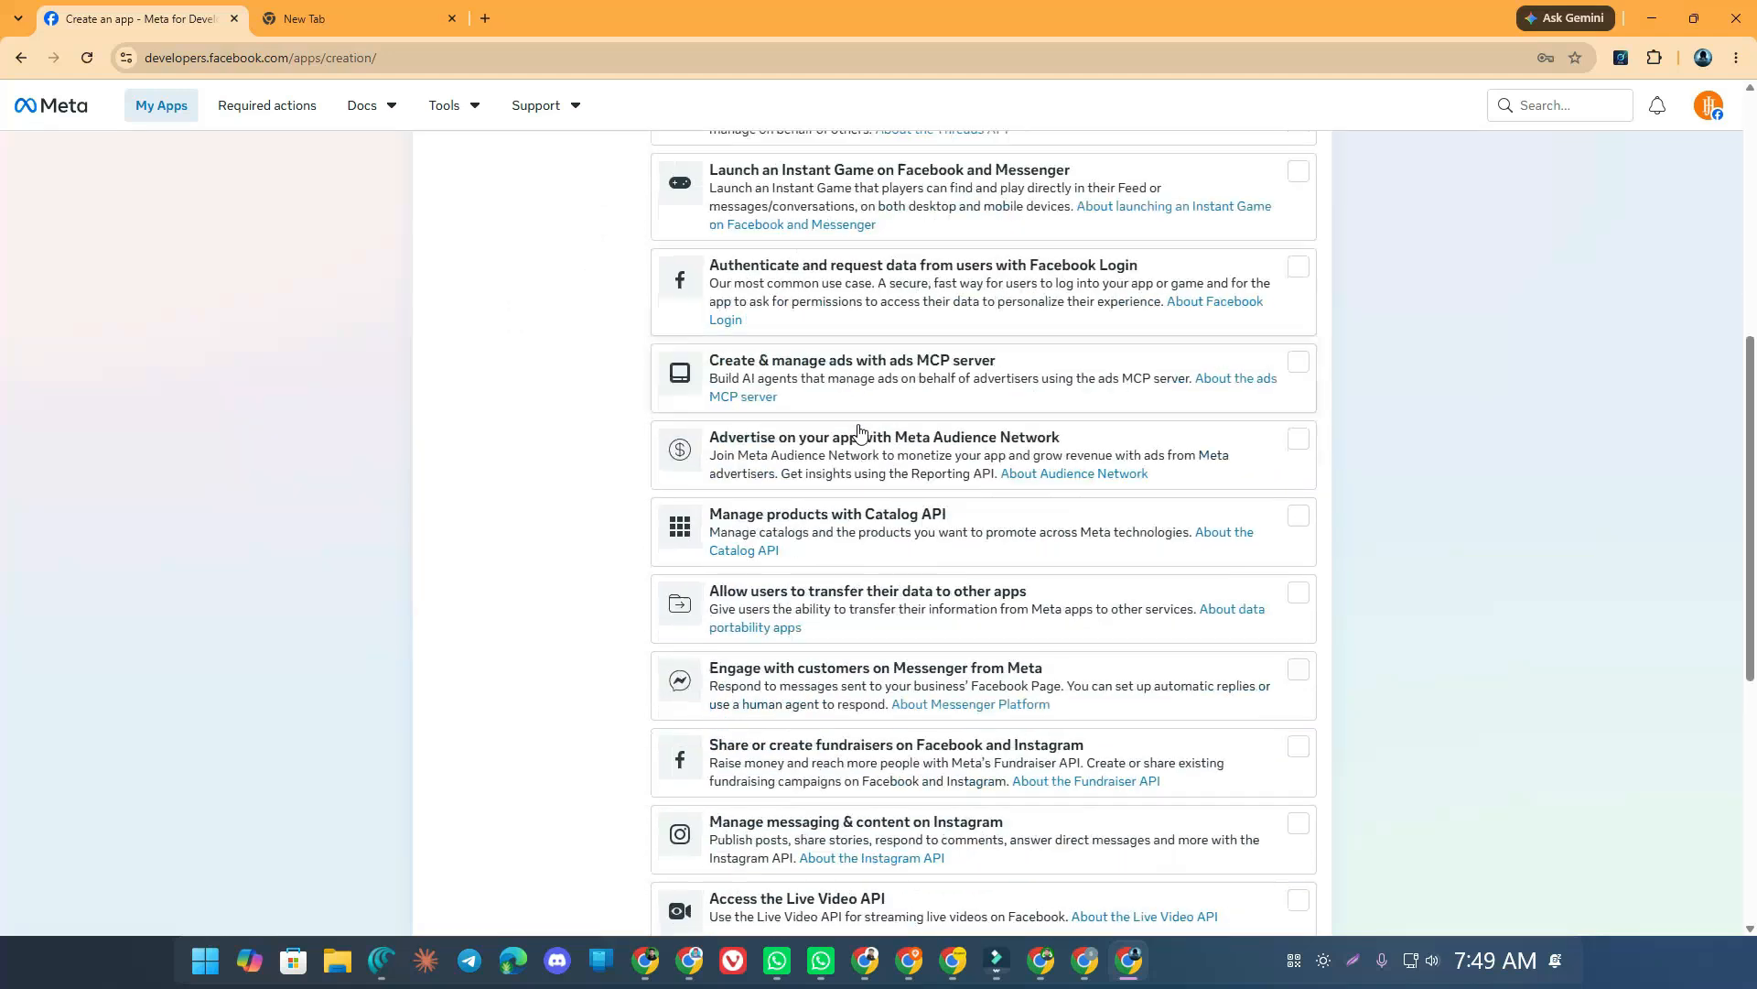
scroll(860, 430, "down", 2)
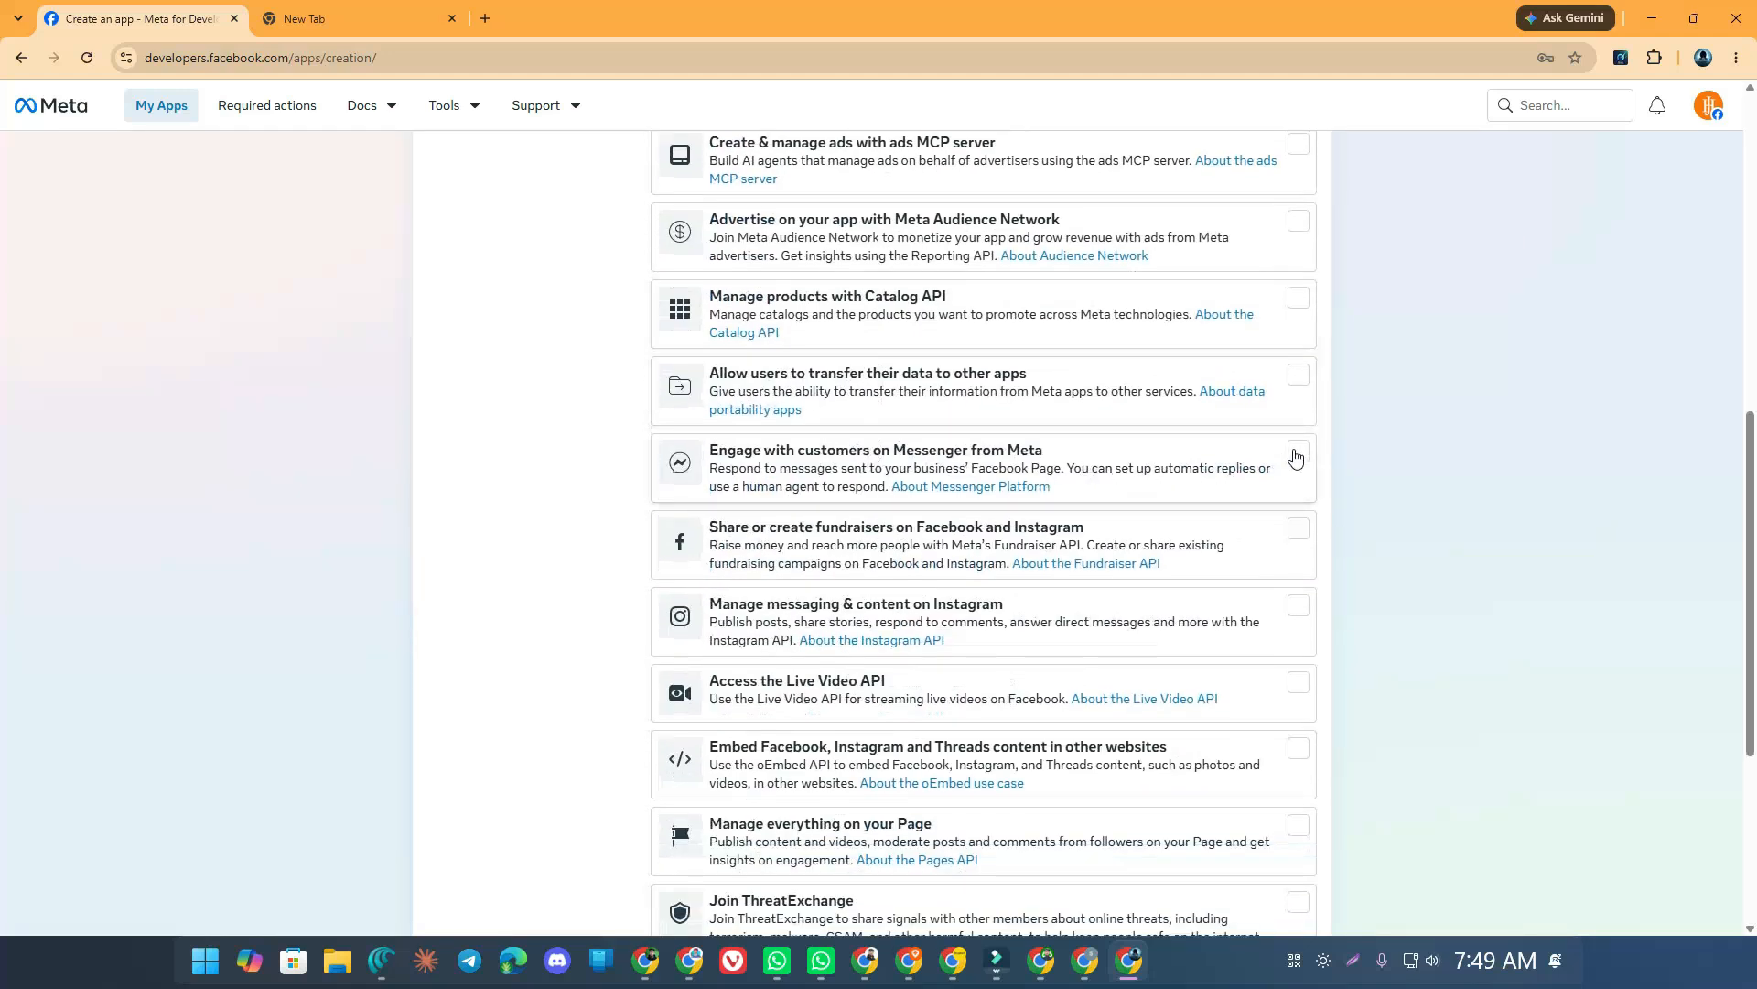
left_click(1296, 455)
Add the 'Manage everything on your Page' use case and continue to the business portfolio step
scroll(894, 463, "down", 2)
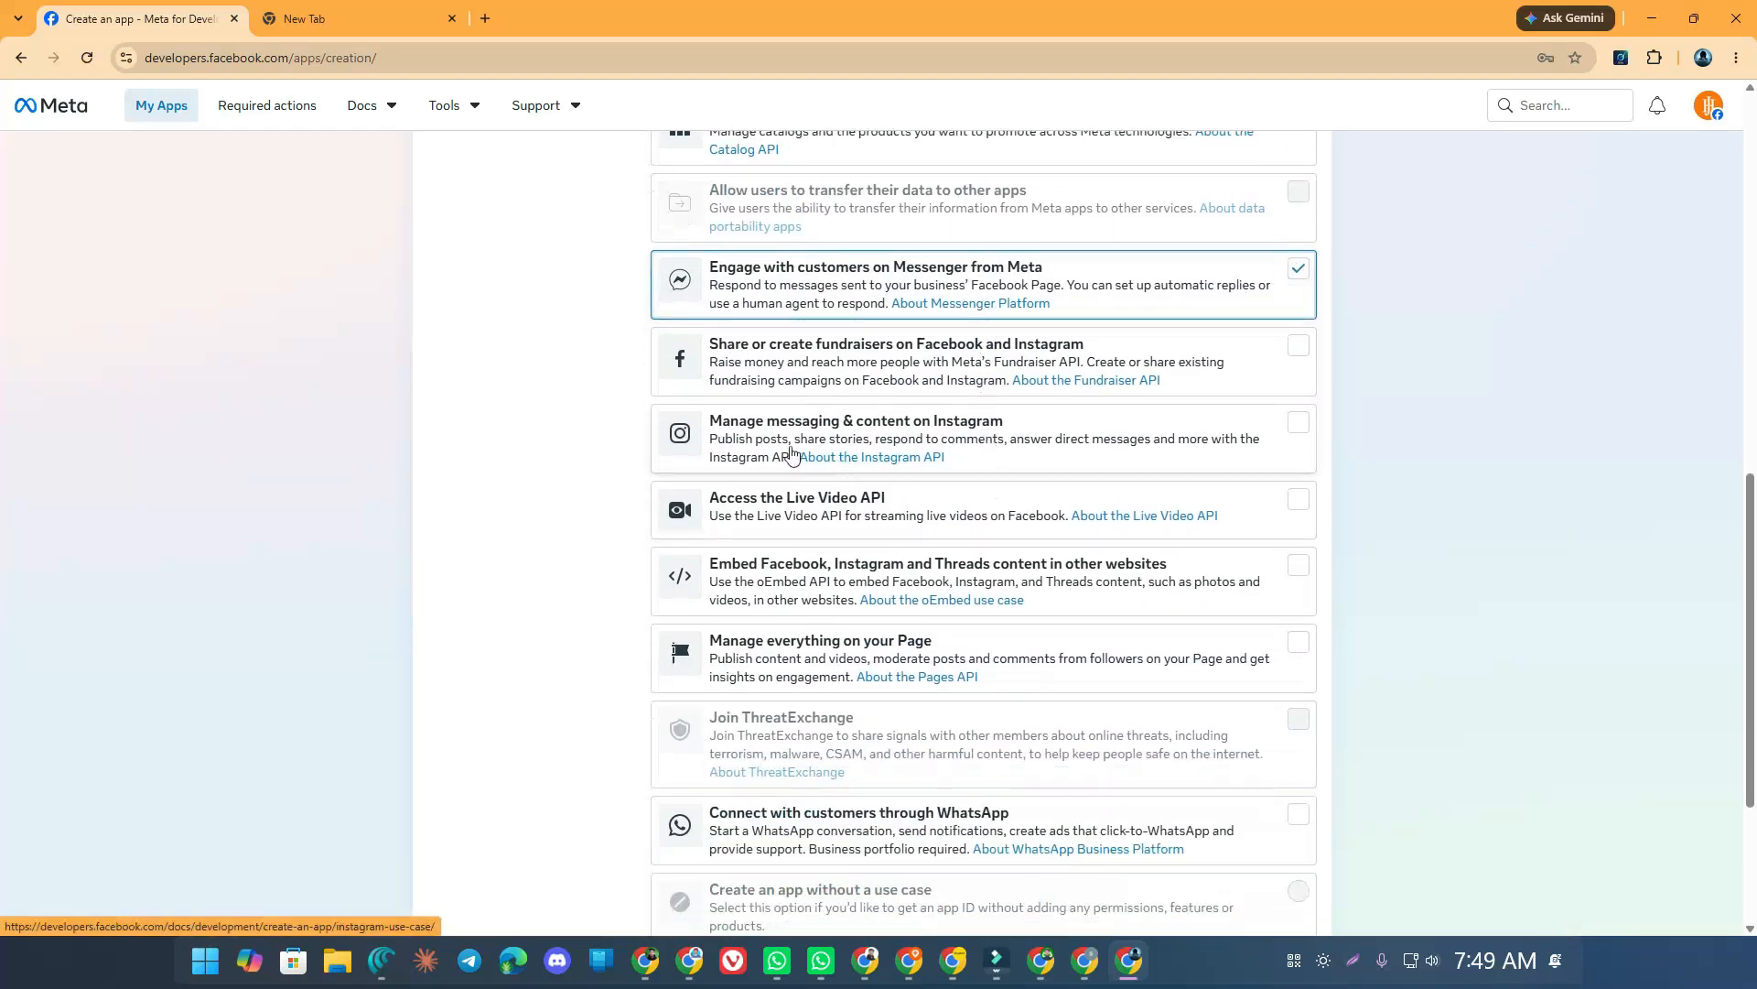
scroll(758, 403, "down", 3)
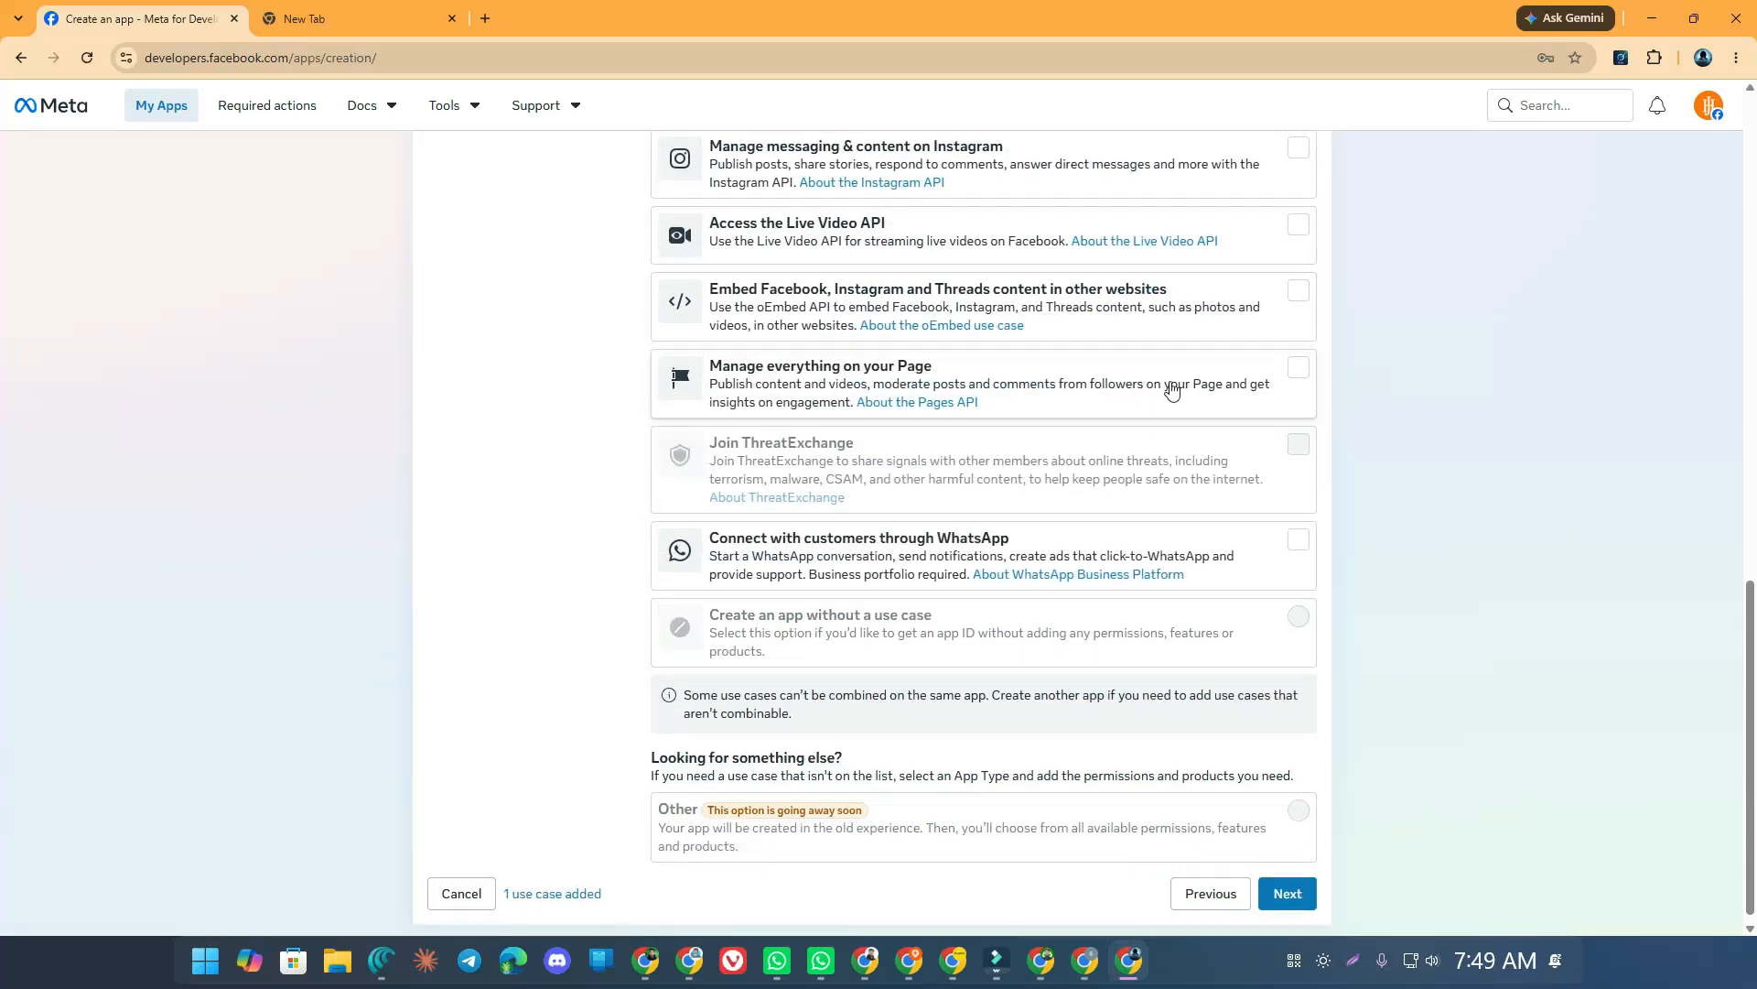
left_click(1296, 367)
scroll(1063, 439, "up", 5)
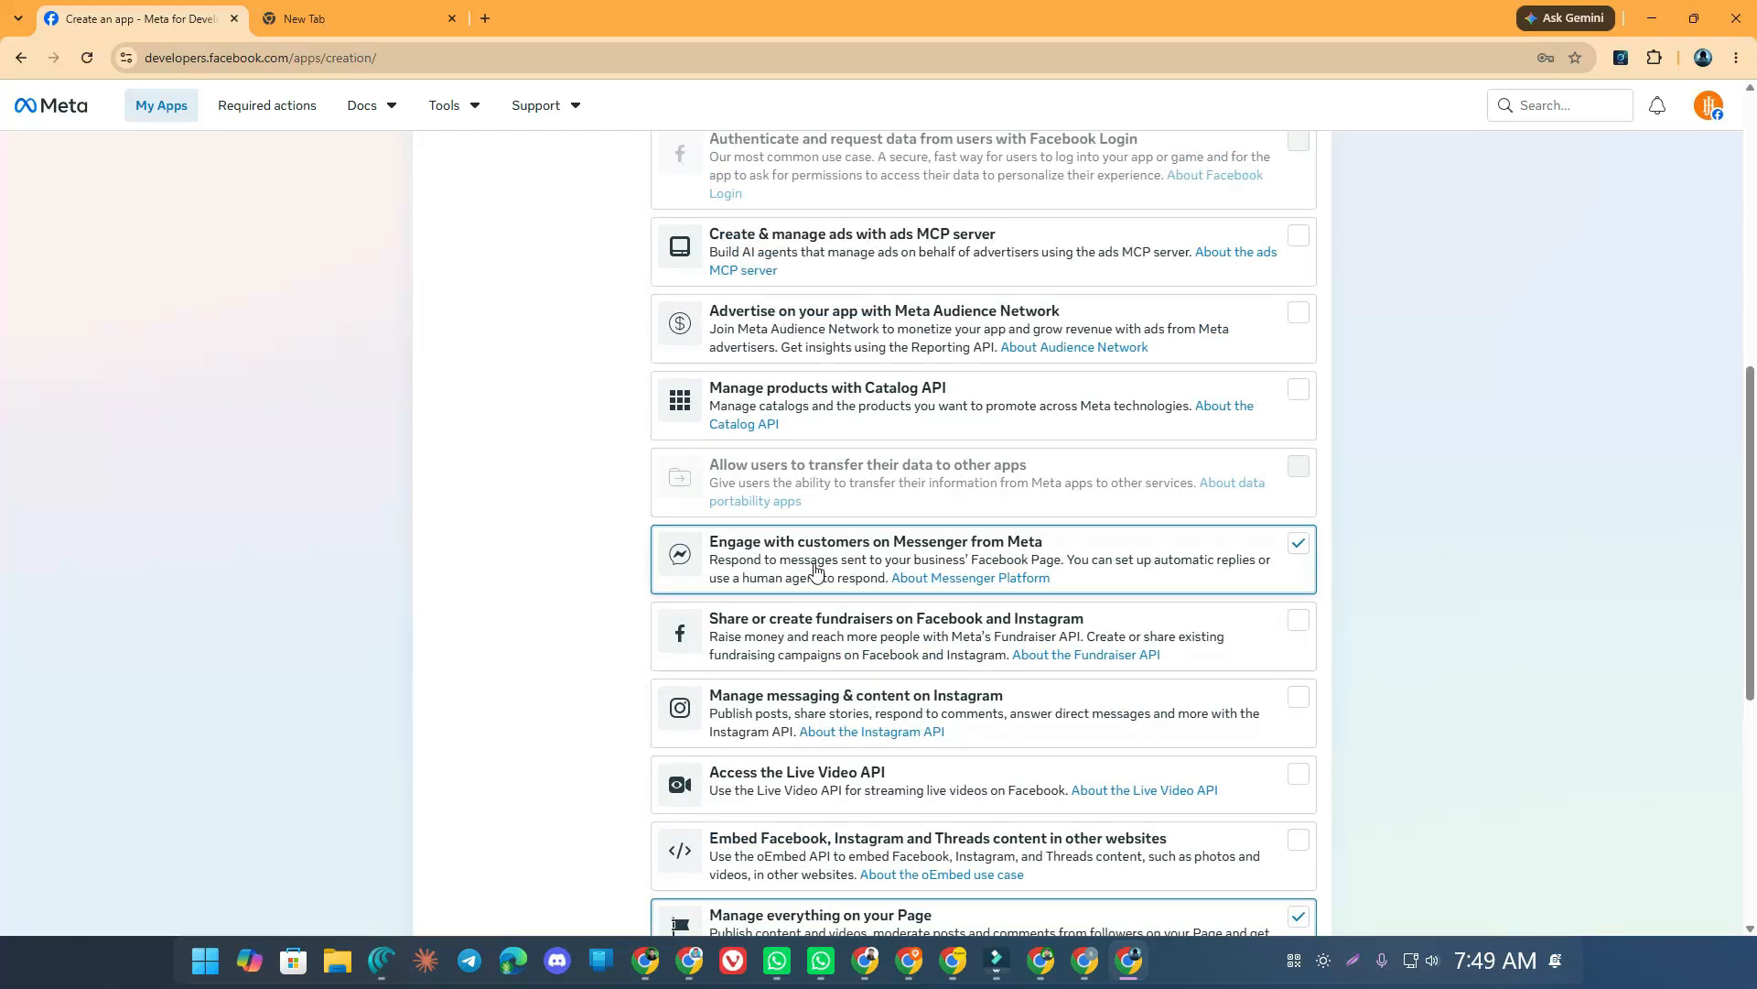
scroll(804, 574, "down", 3)
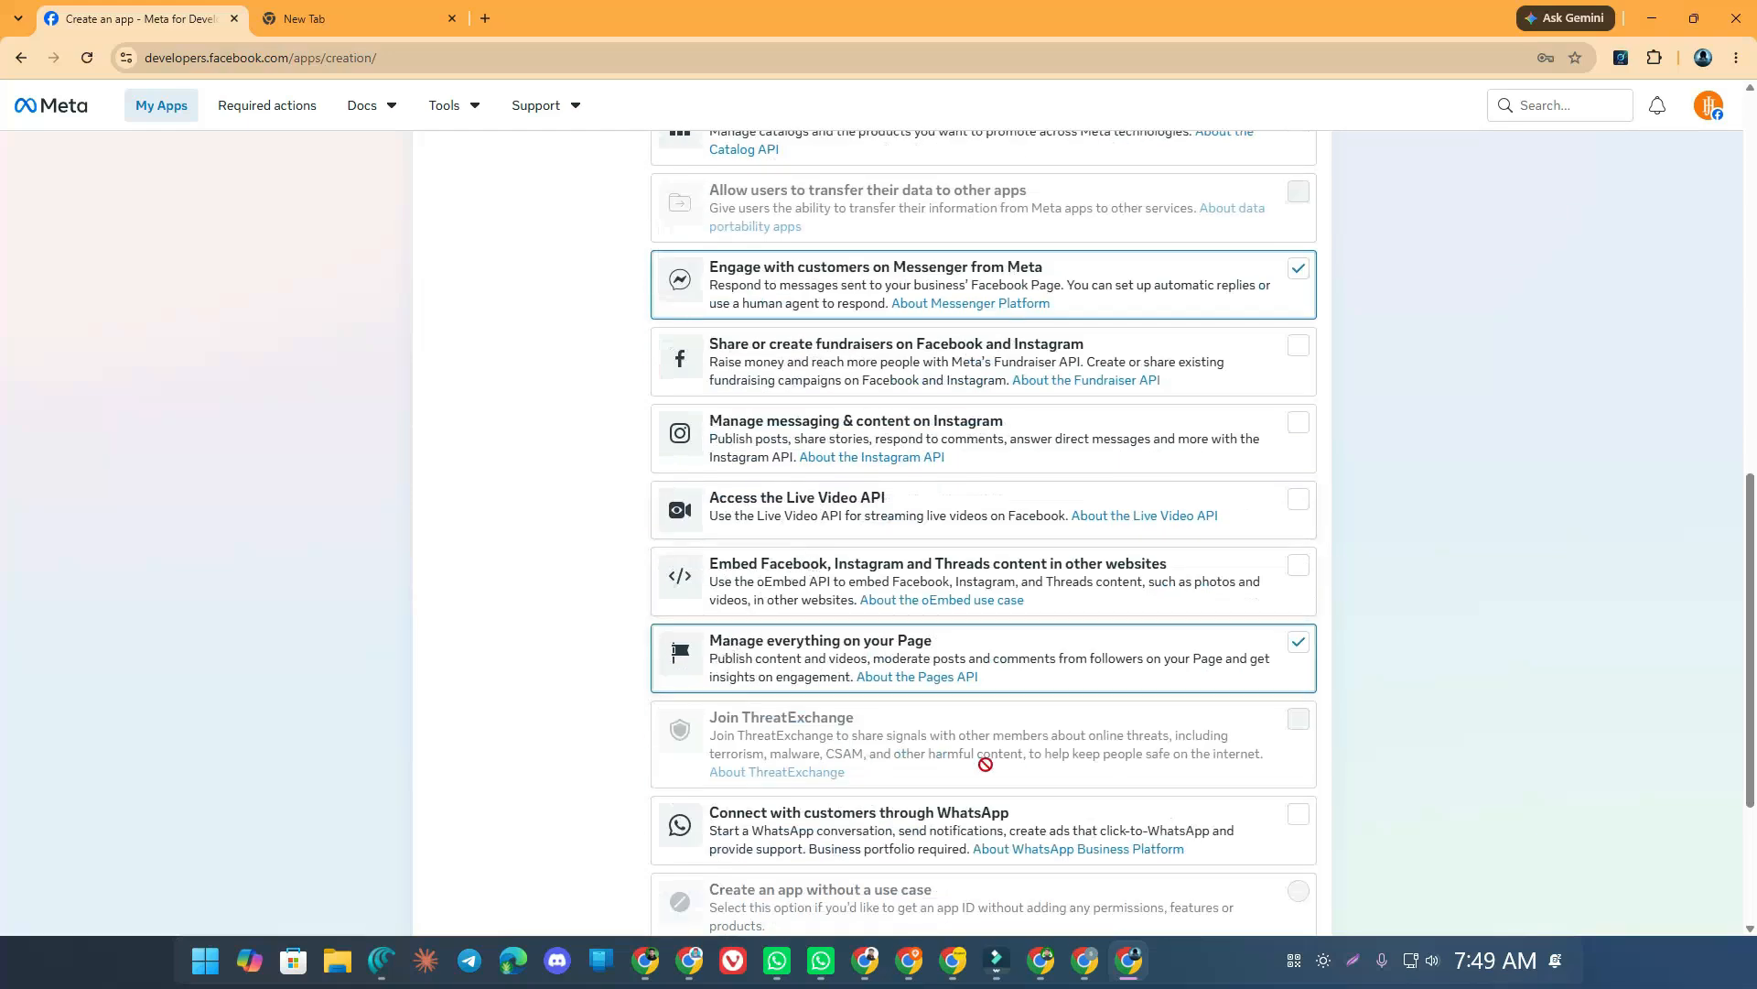
scroll(1084, 797, "down", 3)
left_click(1283, 889)
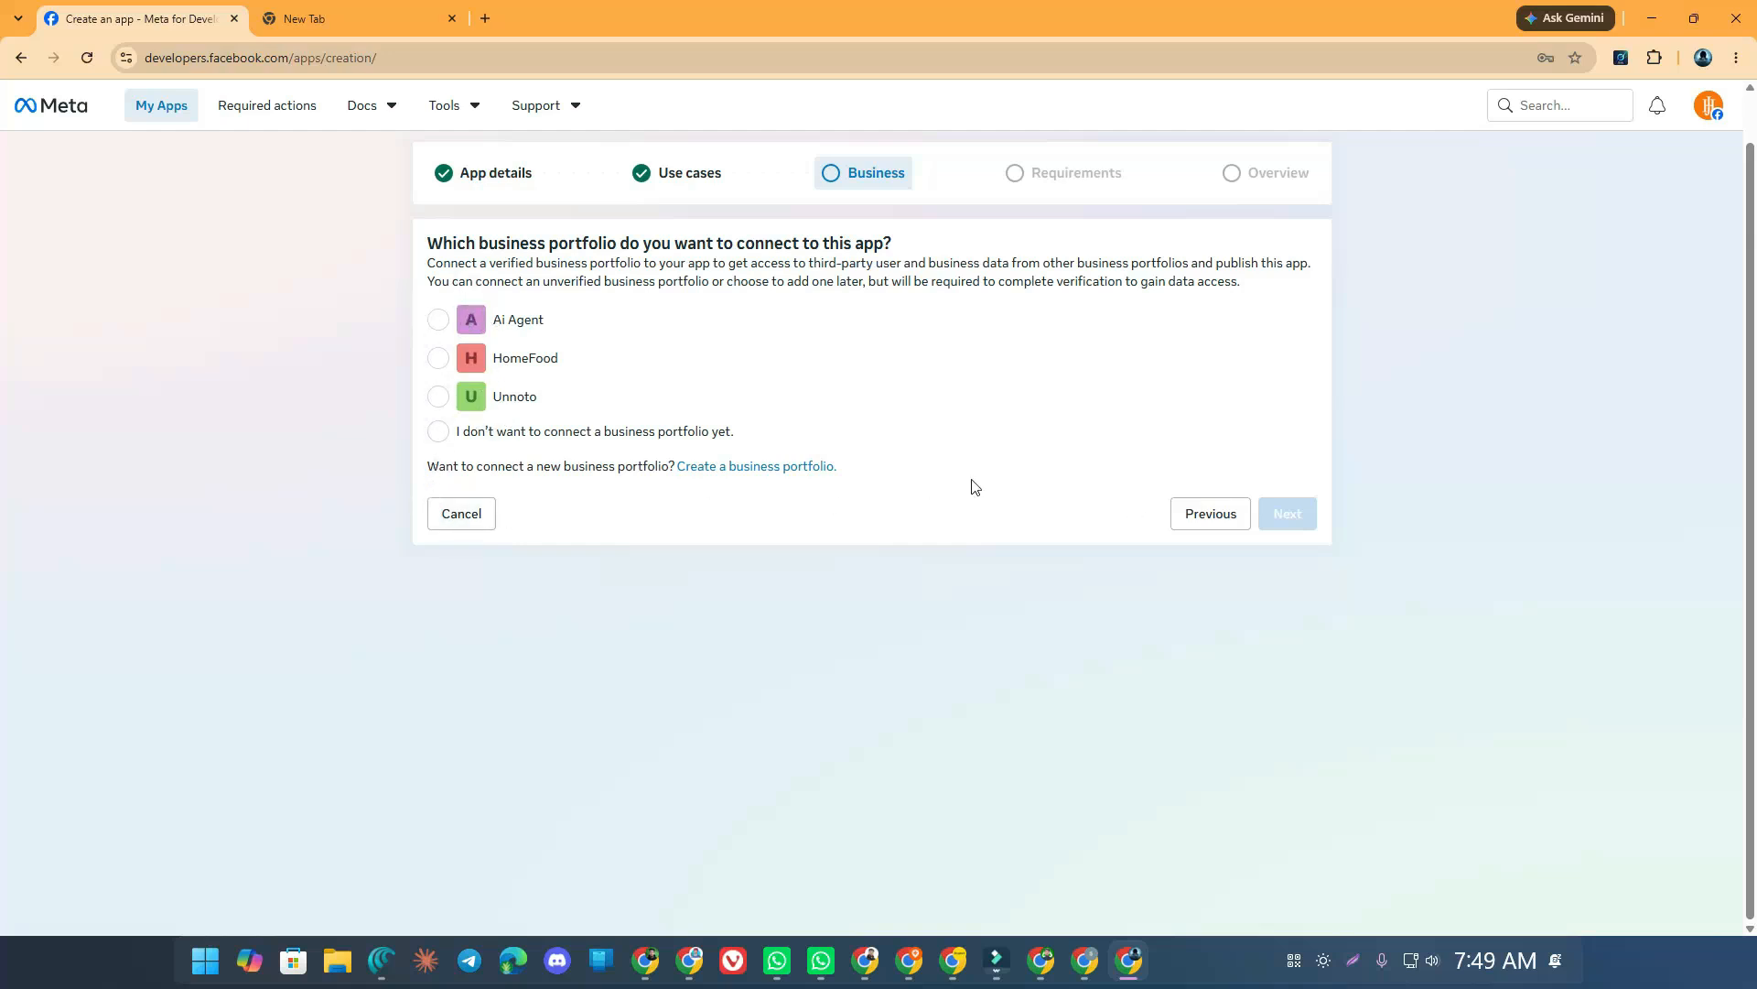
Skip connecting a business portfolio, create the app, and confirm with the account password
left_click(551, 437)
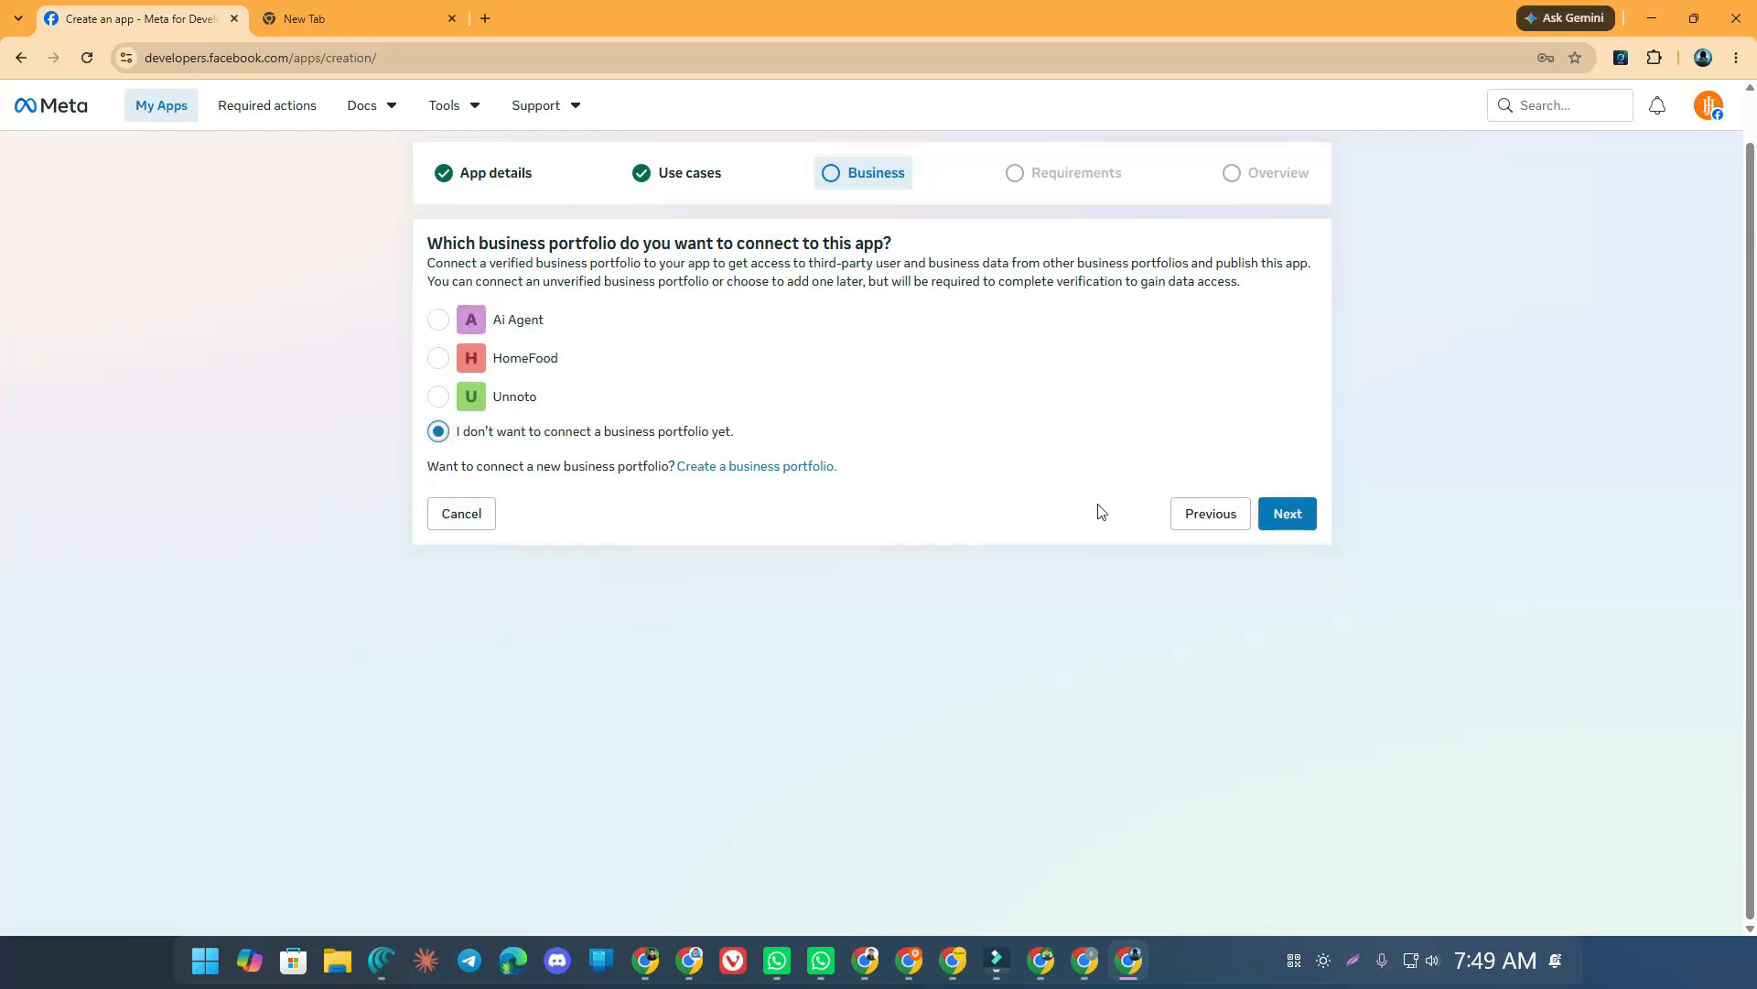
left_click(1287, 514)
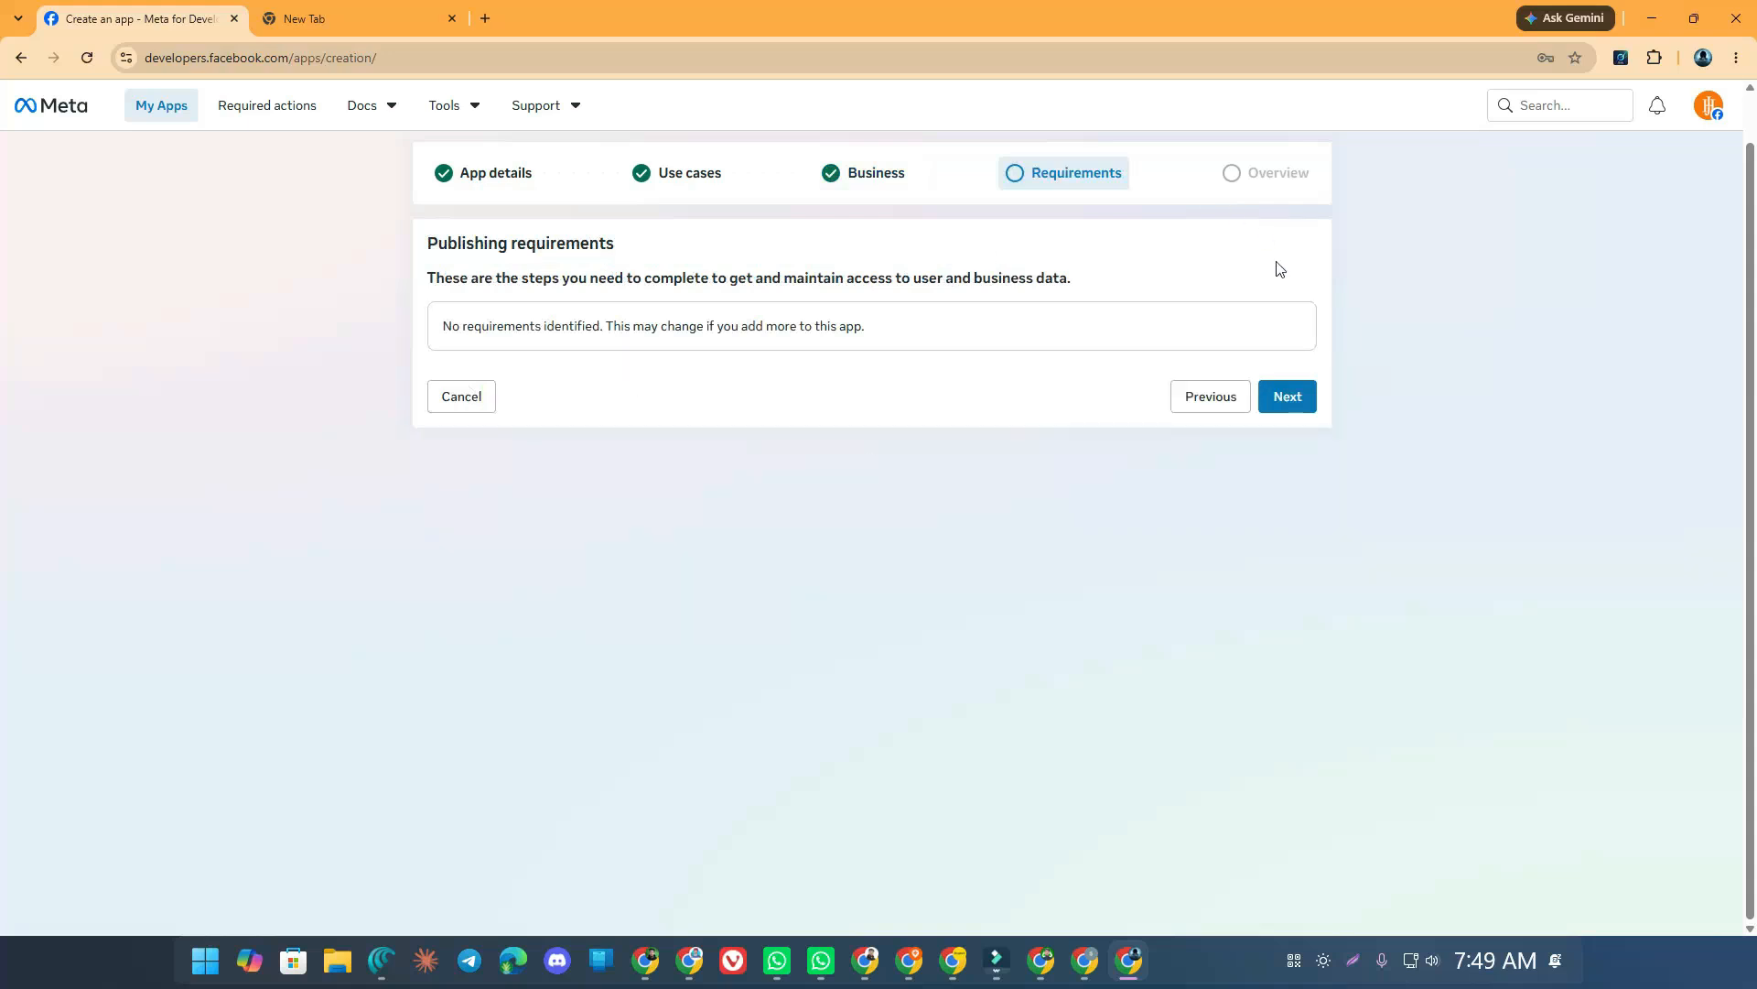
left_click(1287, 397)
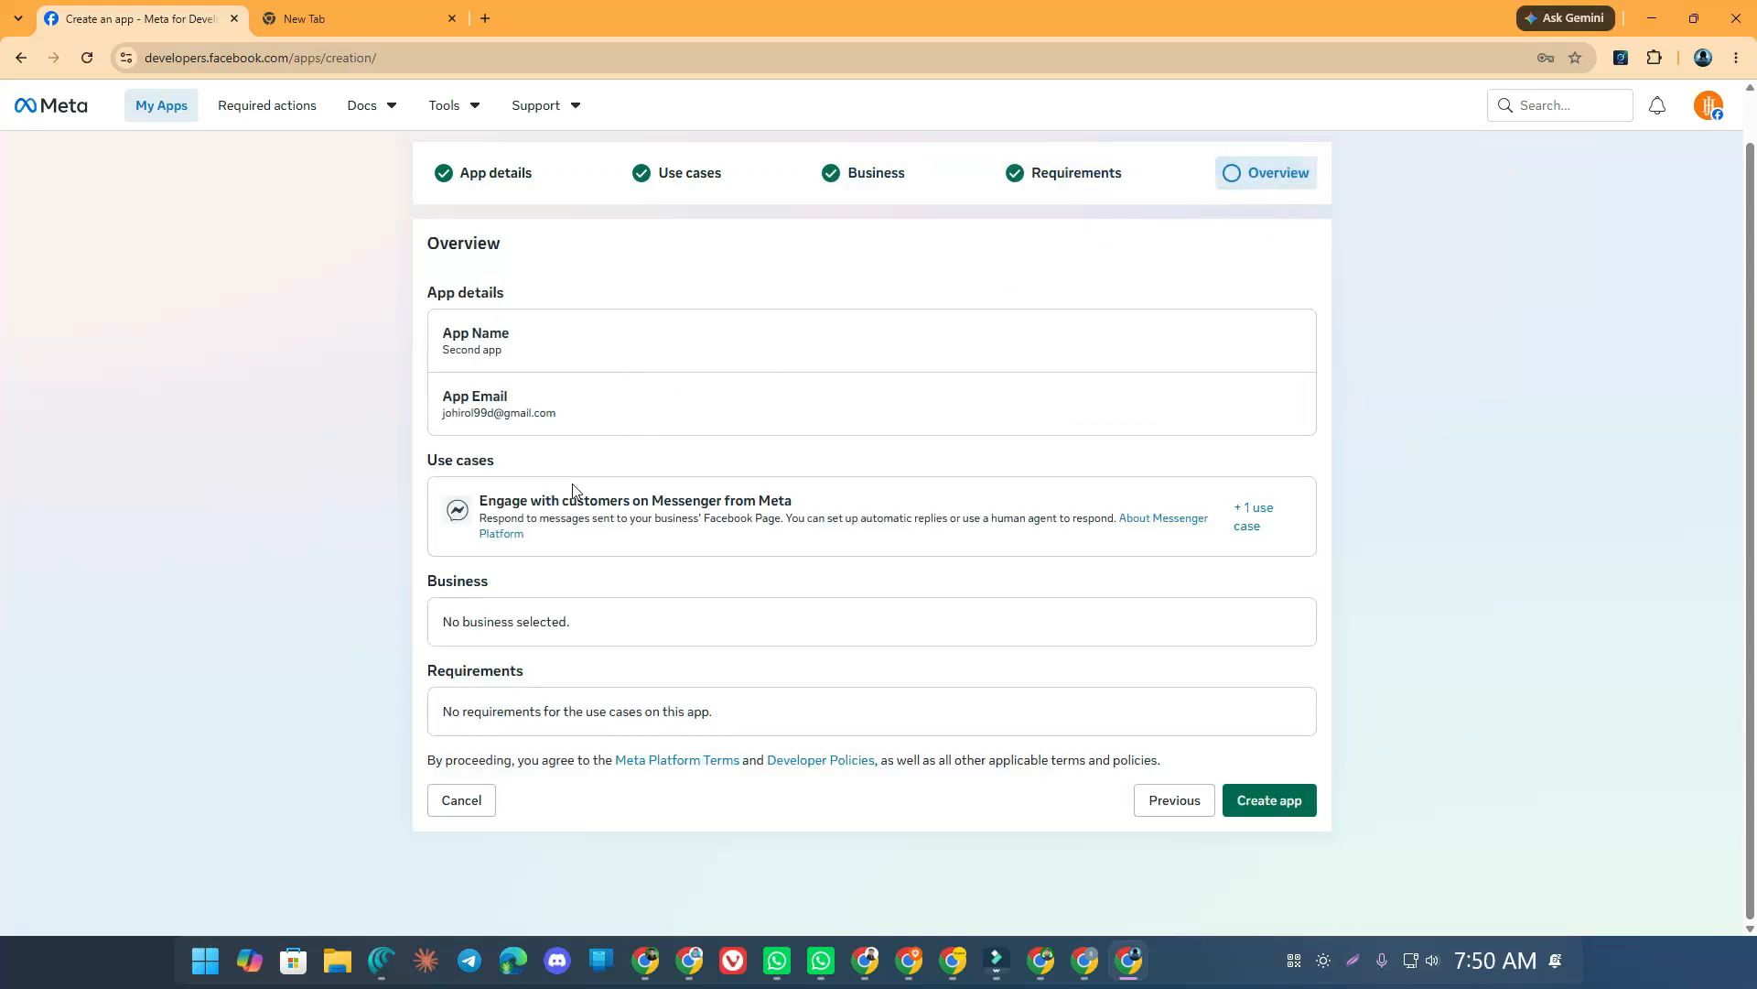
left_click(1268, 801)
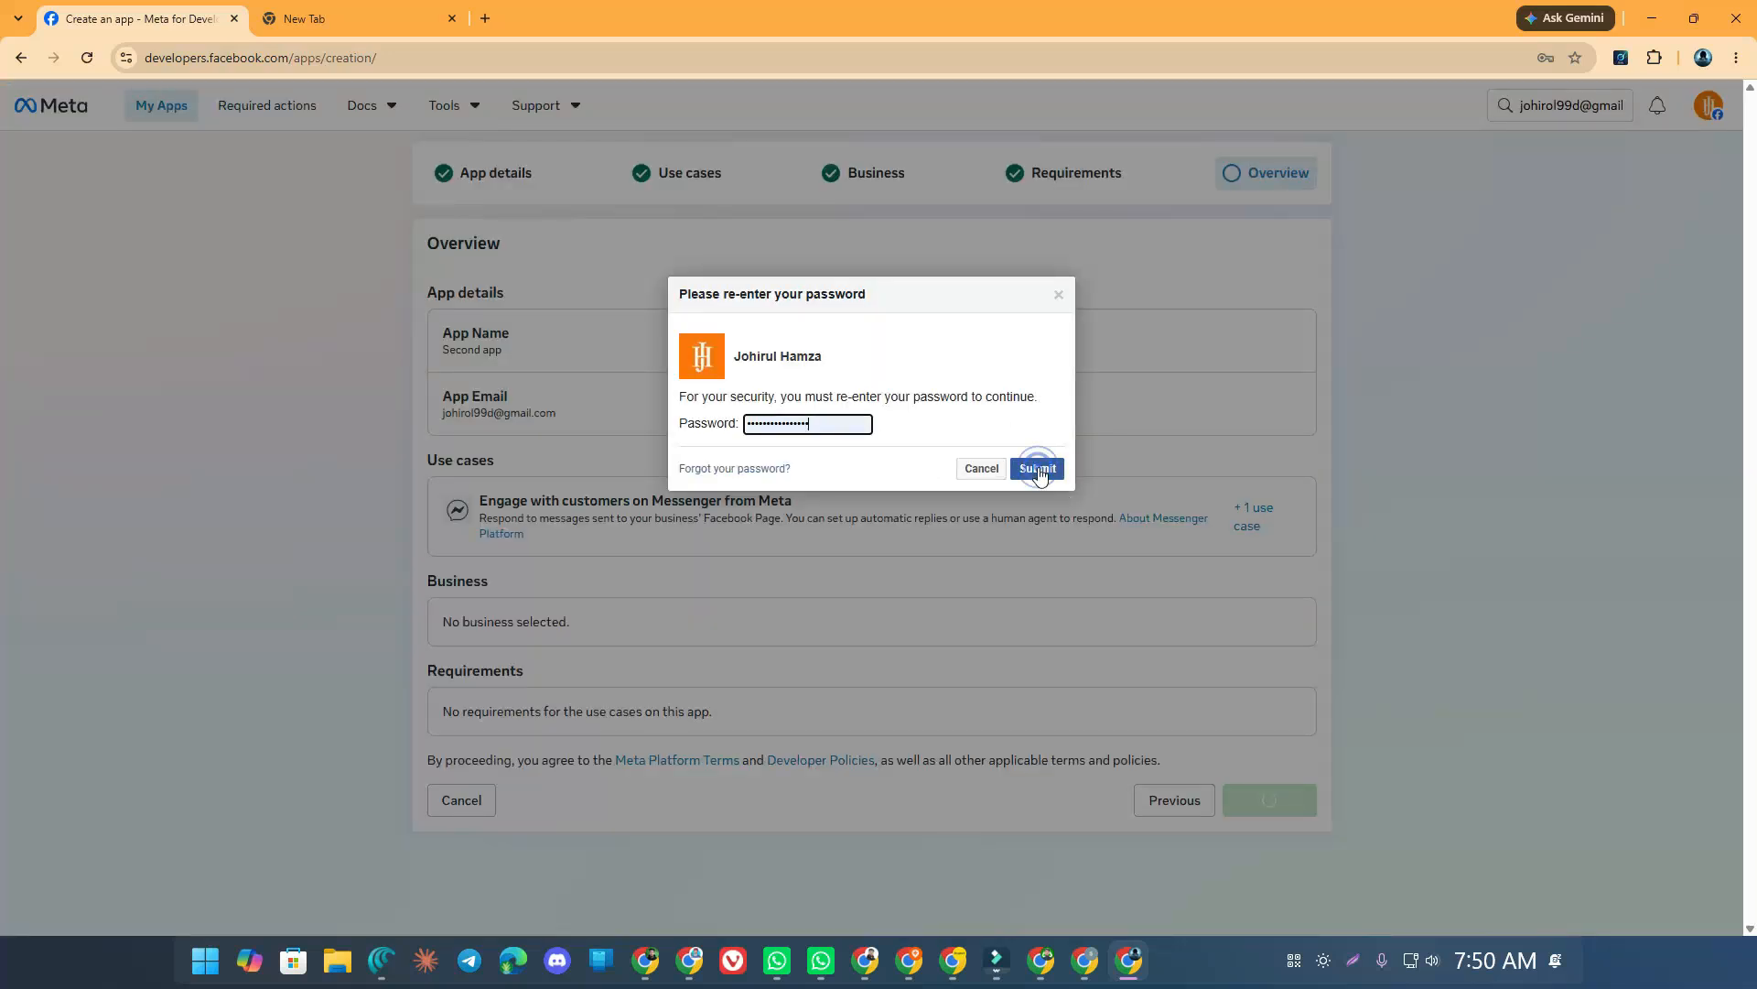
left_click(1037, 467)
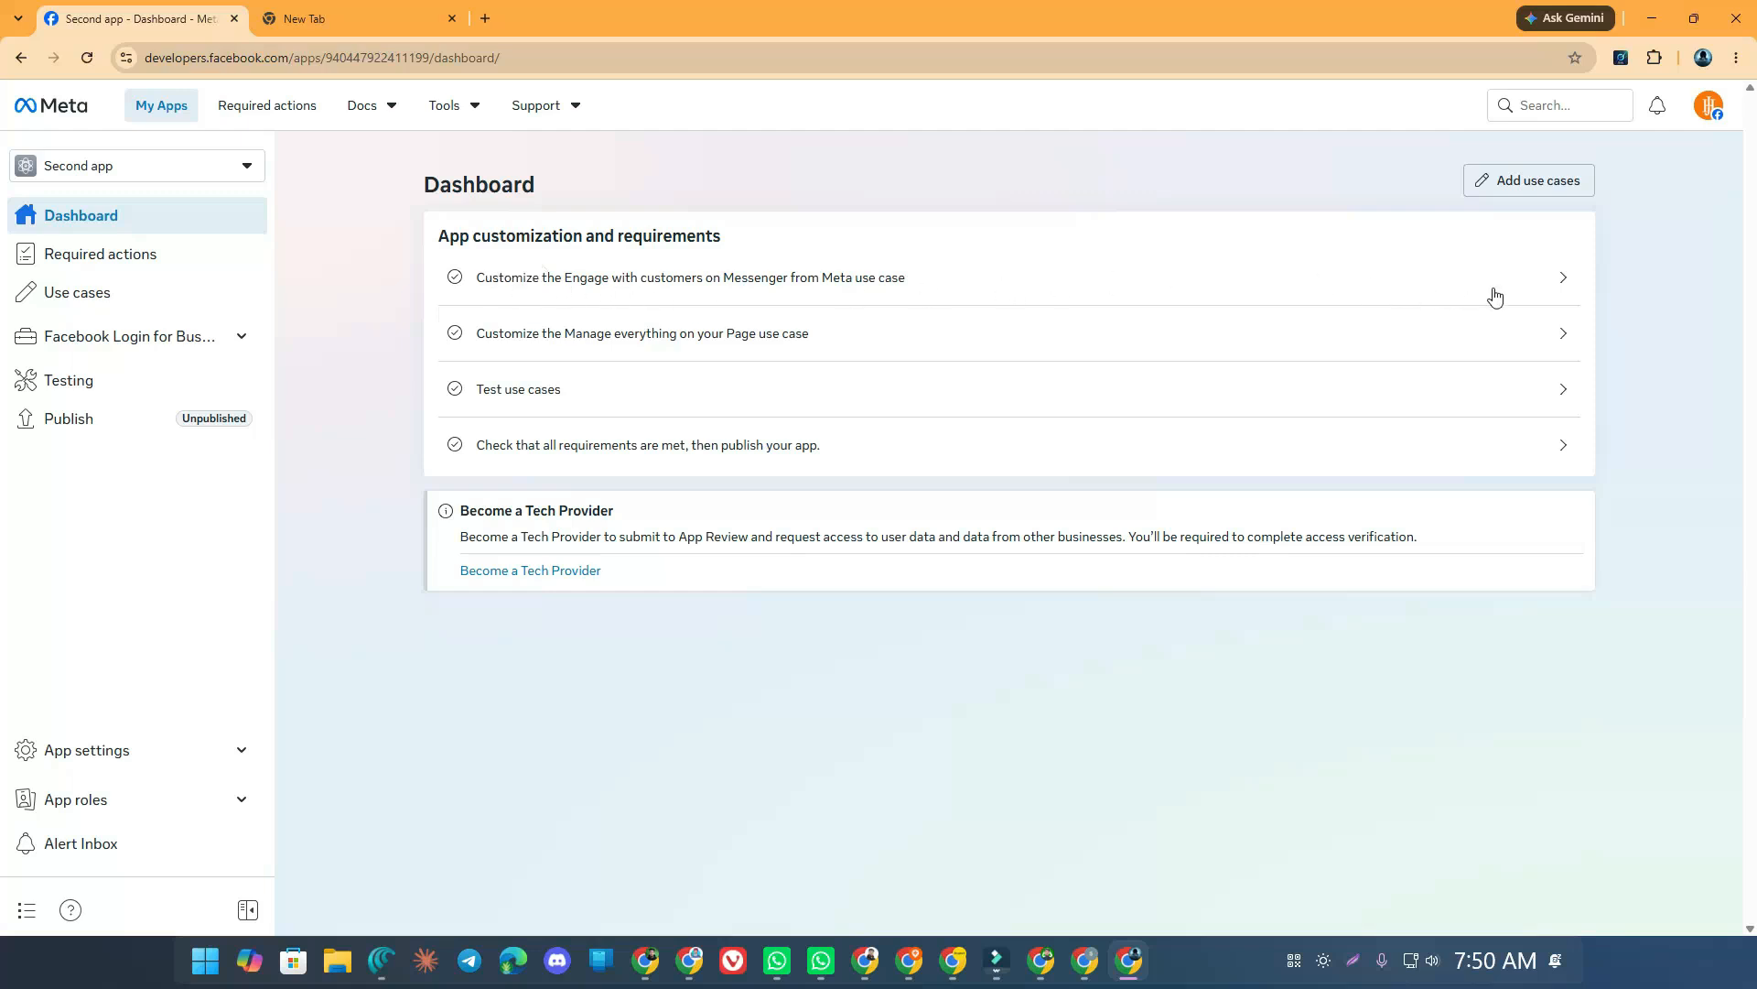
Open the Messenger use case, return to the dashboard, then show the app's Use cases list
left_click(1551, 285)
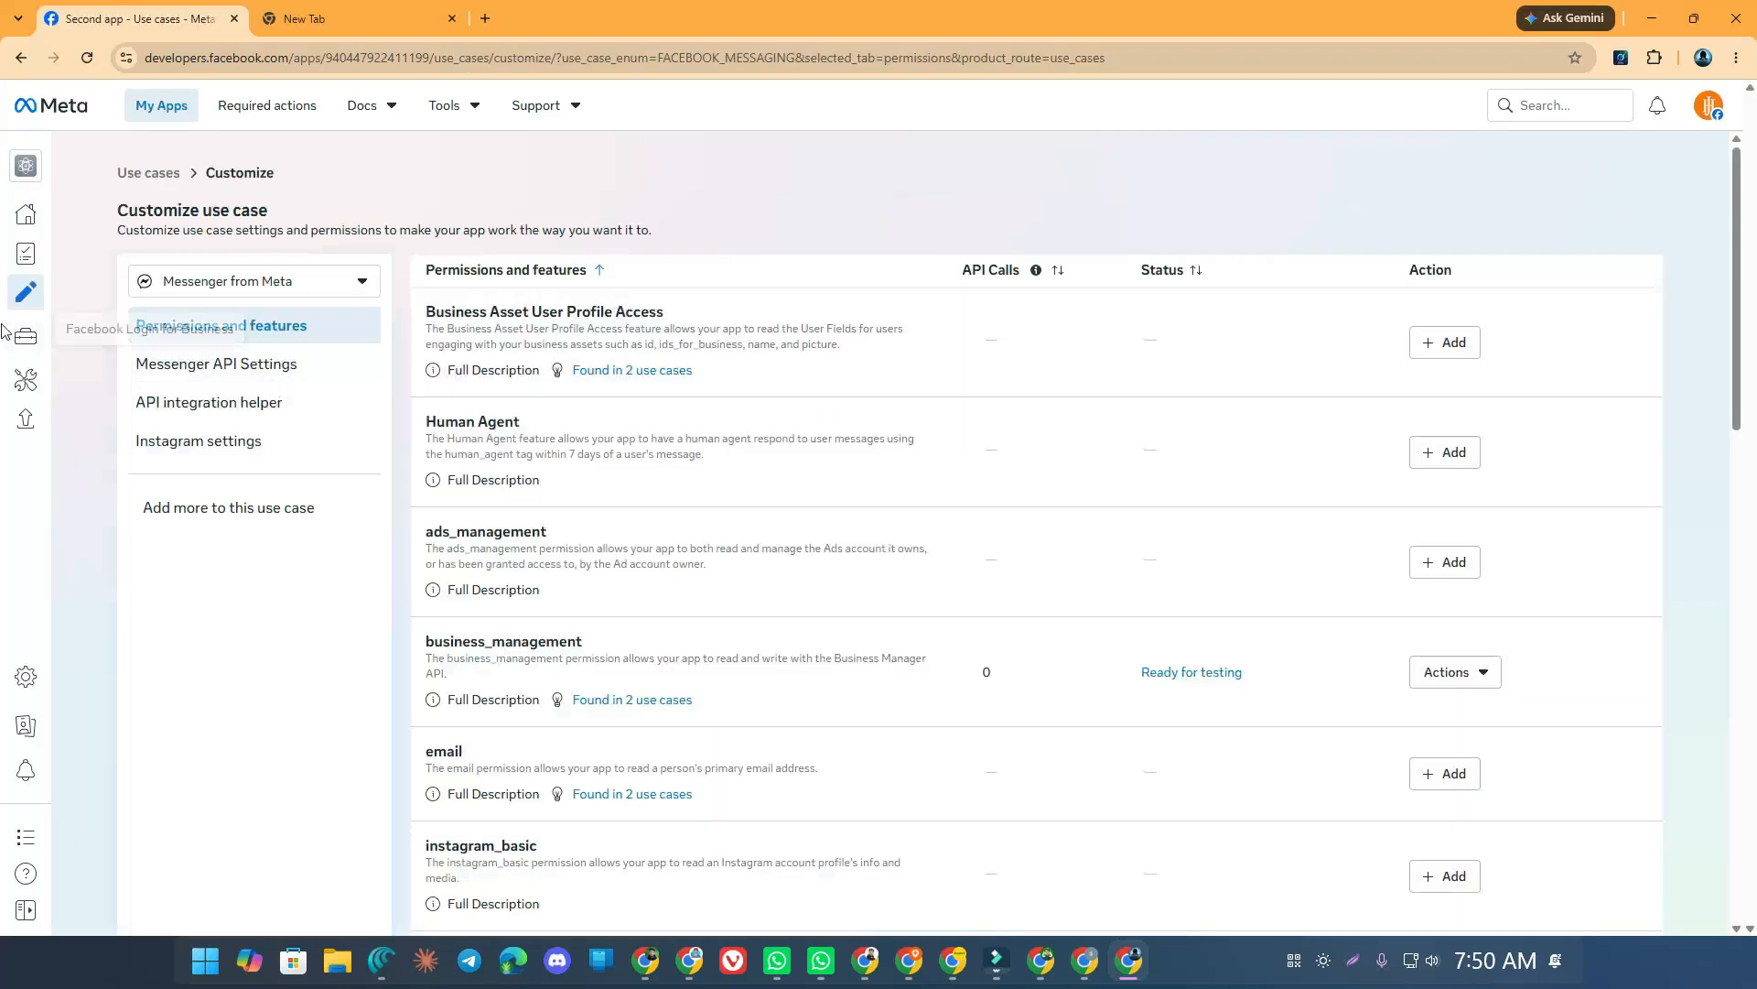
left_click(23, 216)
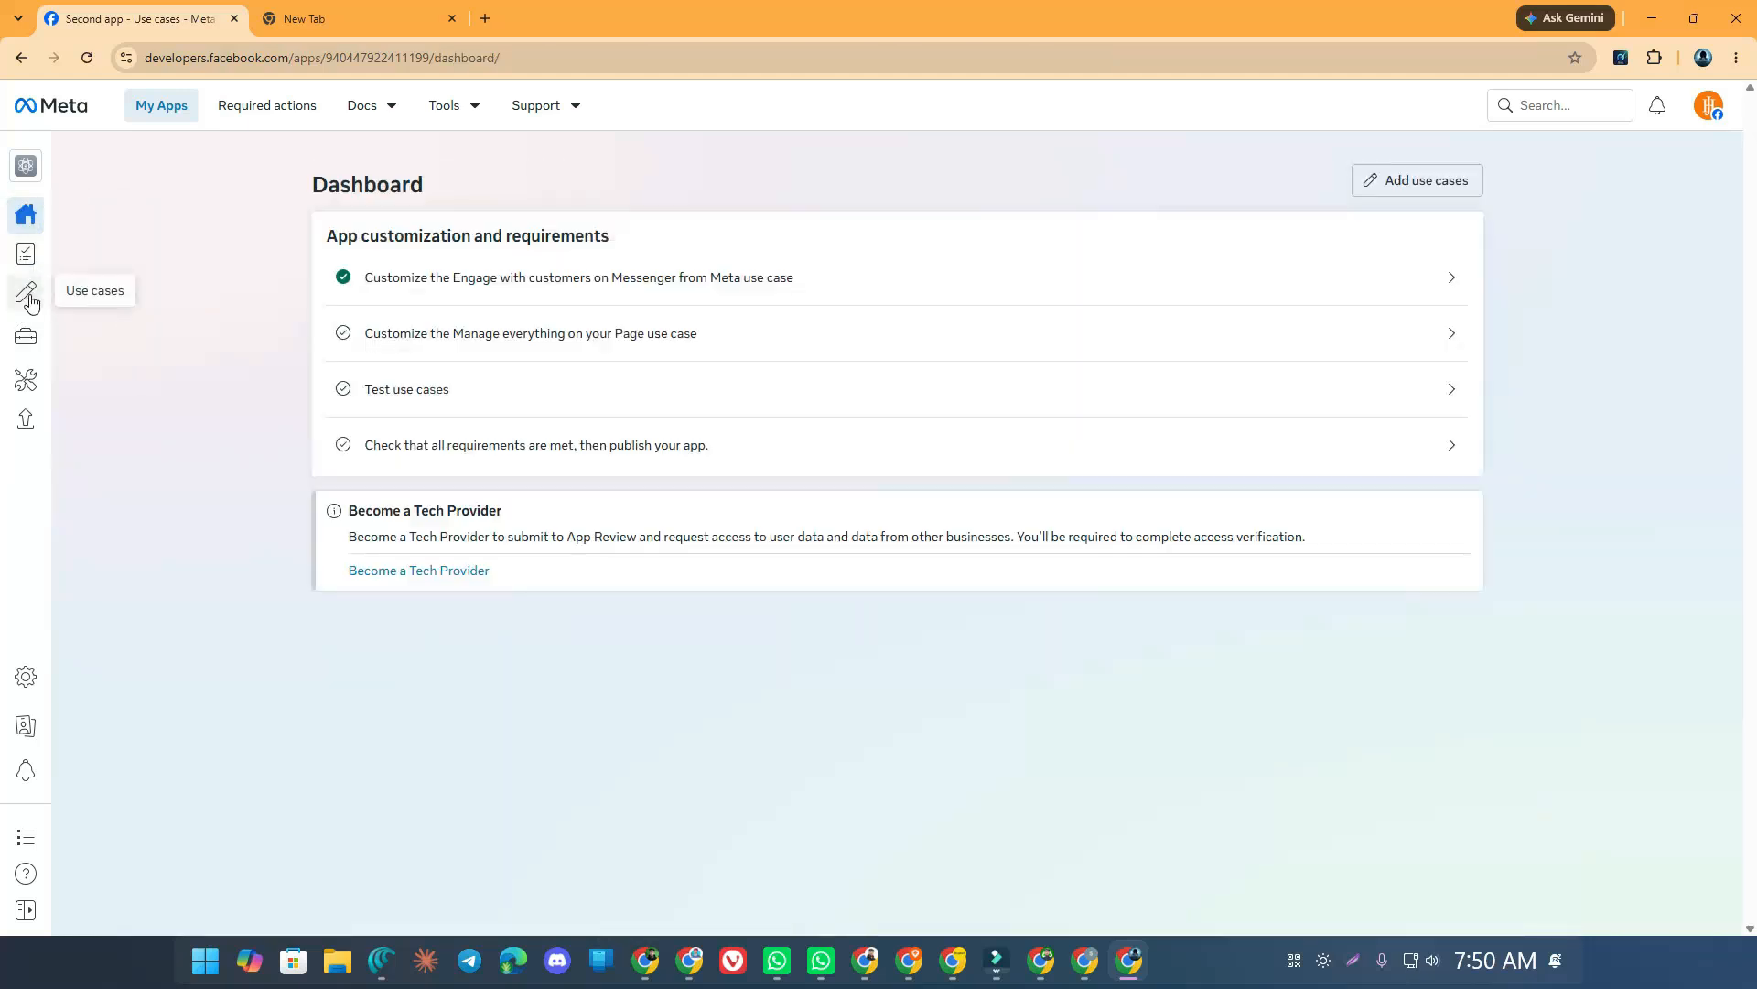
left_click(28, 295)
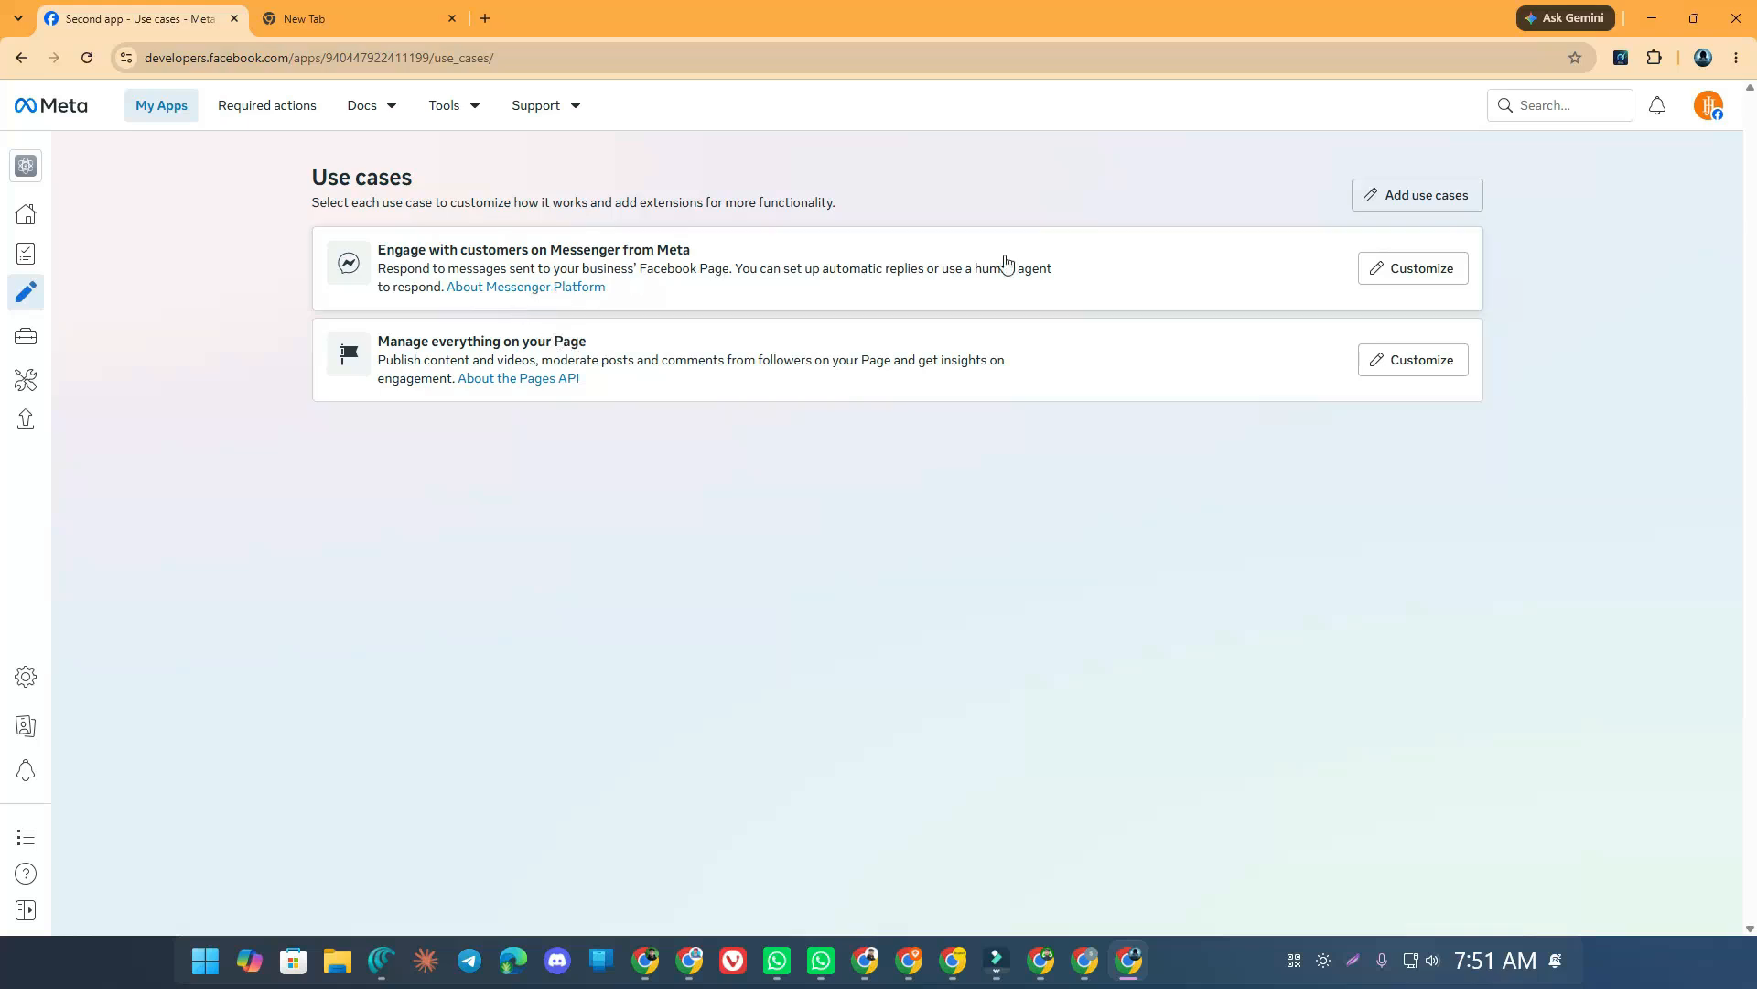
Customize the Messenger use case and add pages_read_engagement, confirming it across use cases
left_click(1396, 279)
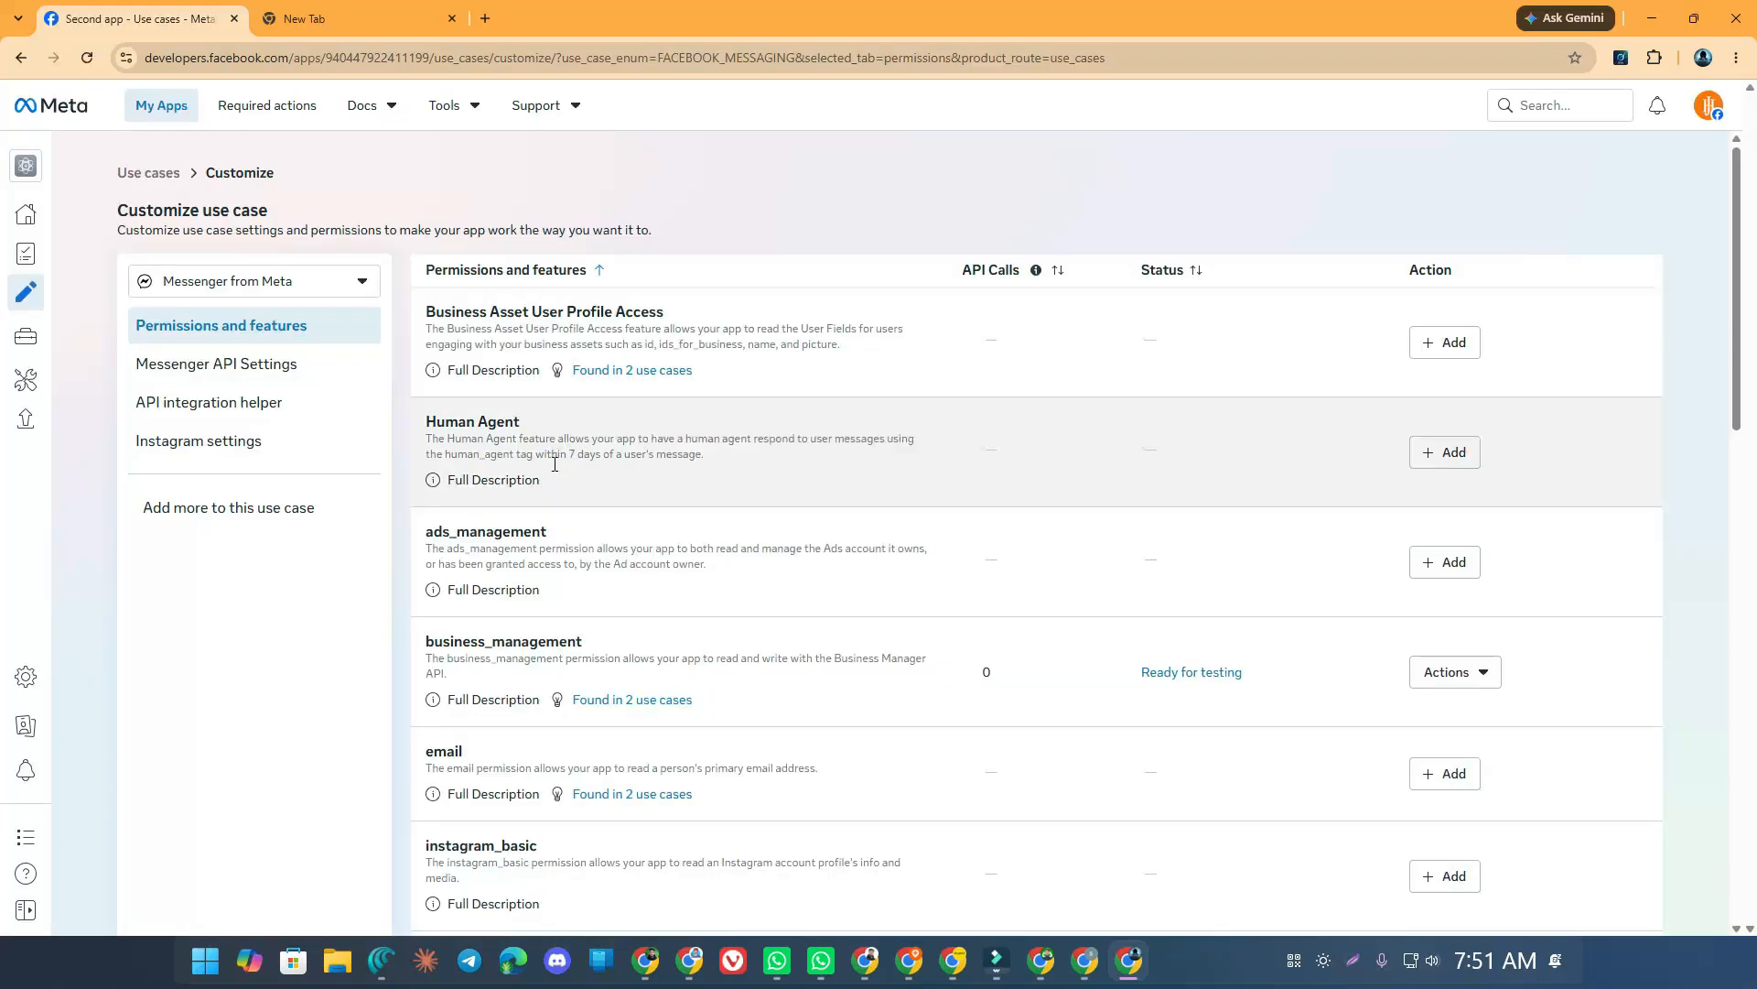
scroll(559, 463, "down", 10)
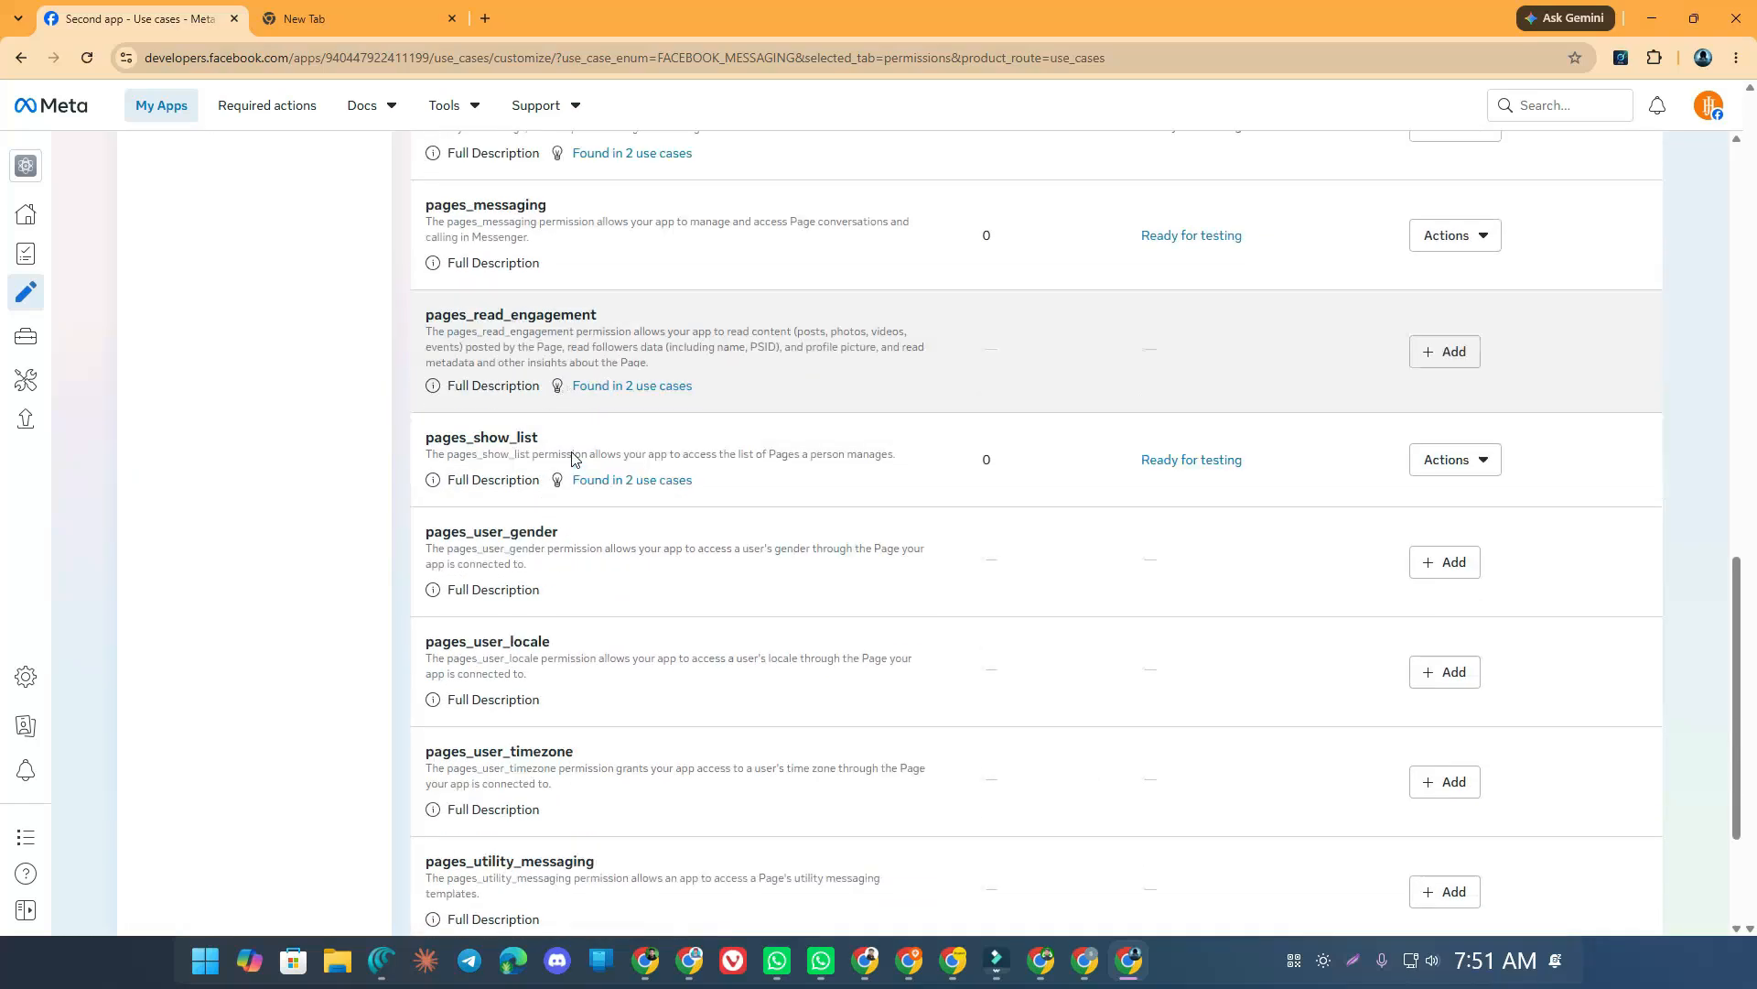
scroll(573, 457, "down", 3)
scroll(593, 499, "up", 13)
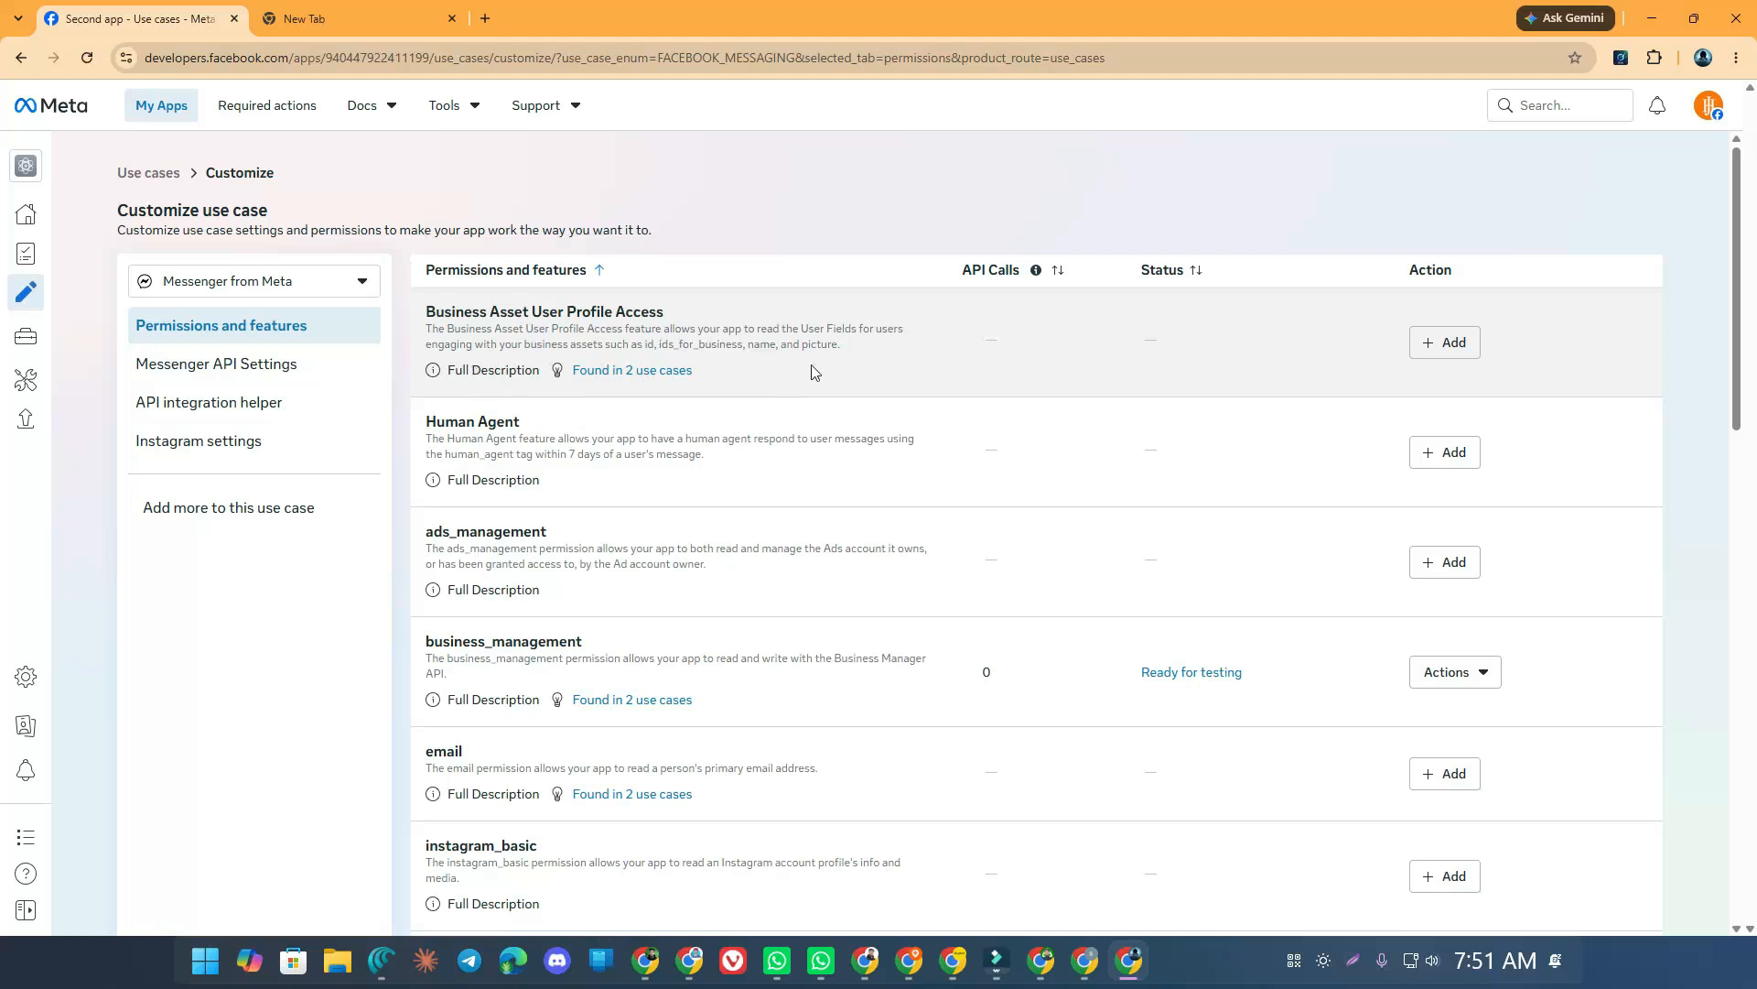
scroll(588, 469, "down", 4)
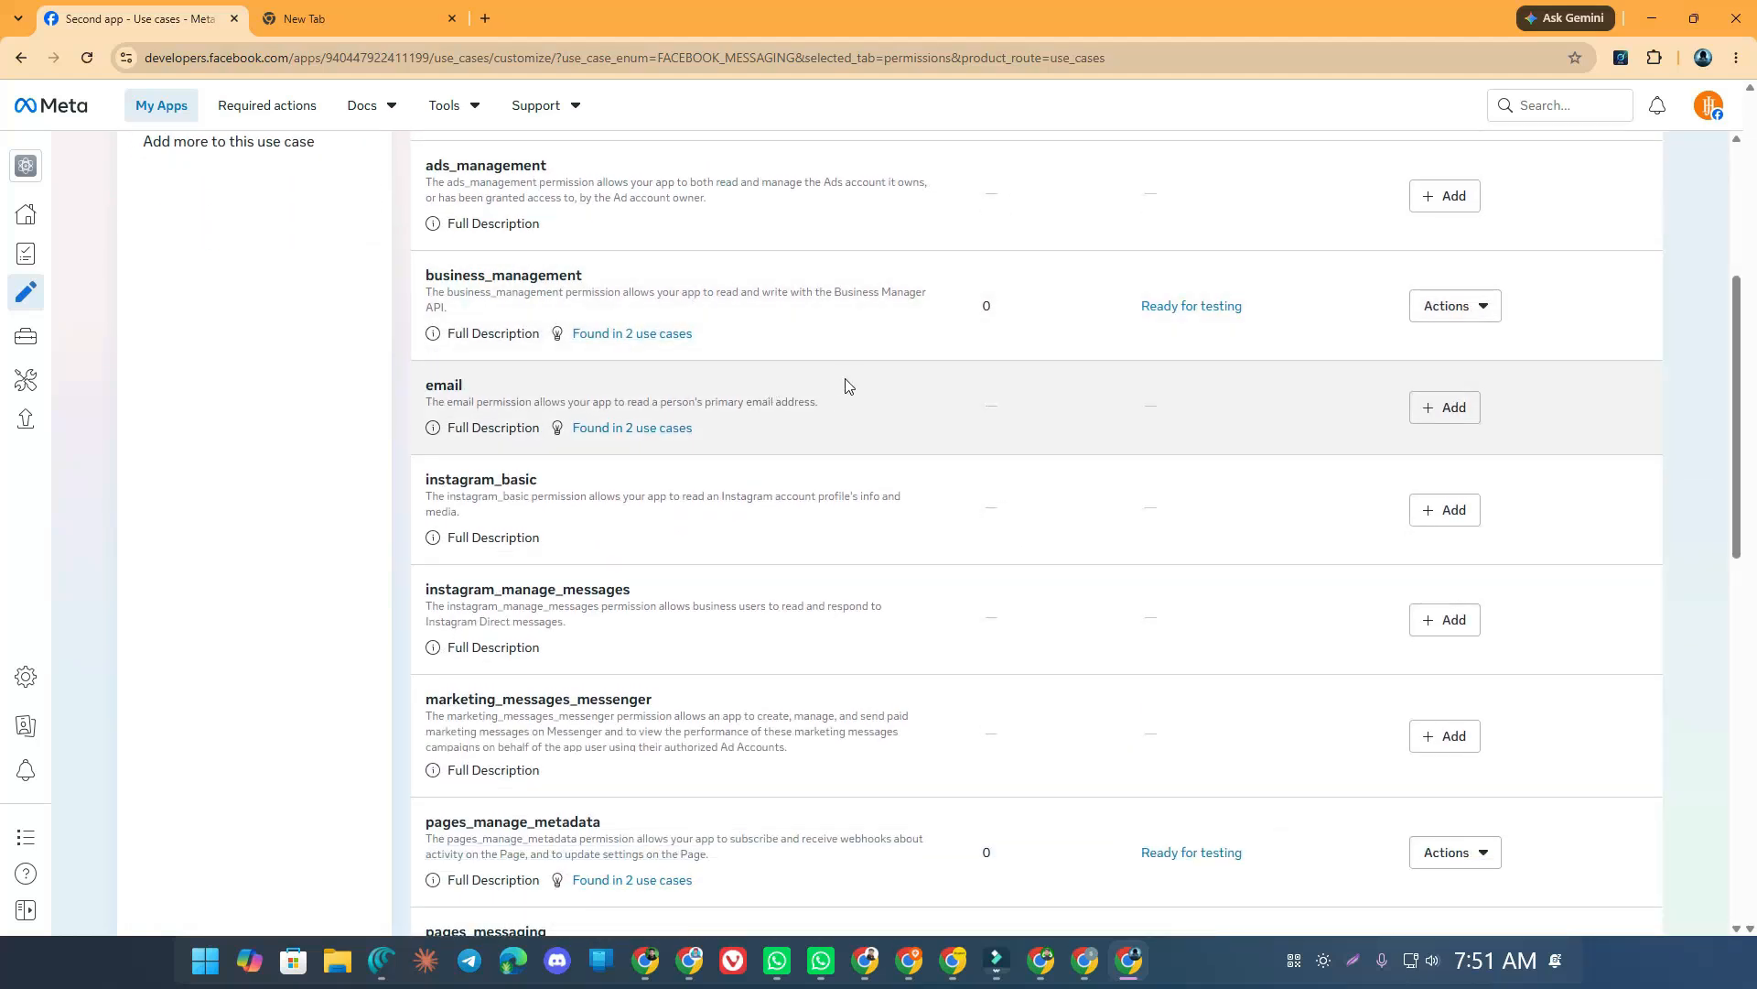
scroll(850, 385, "down", 7)
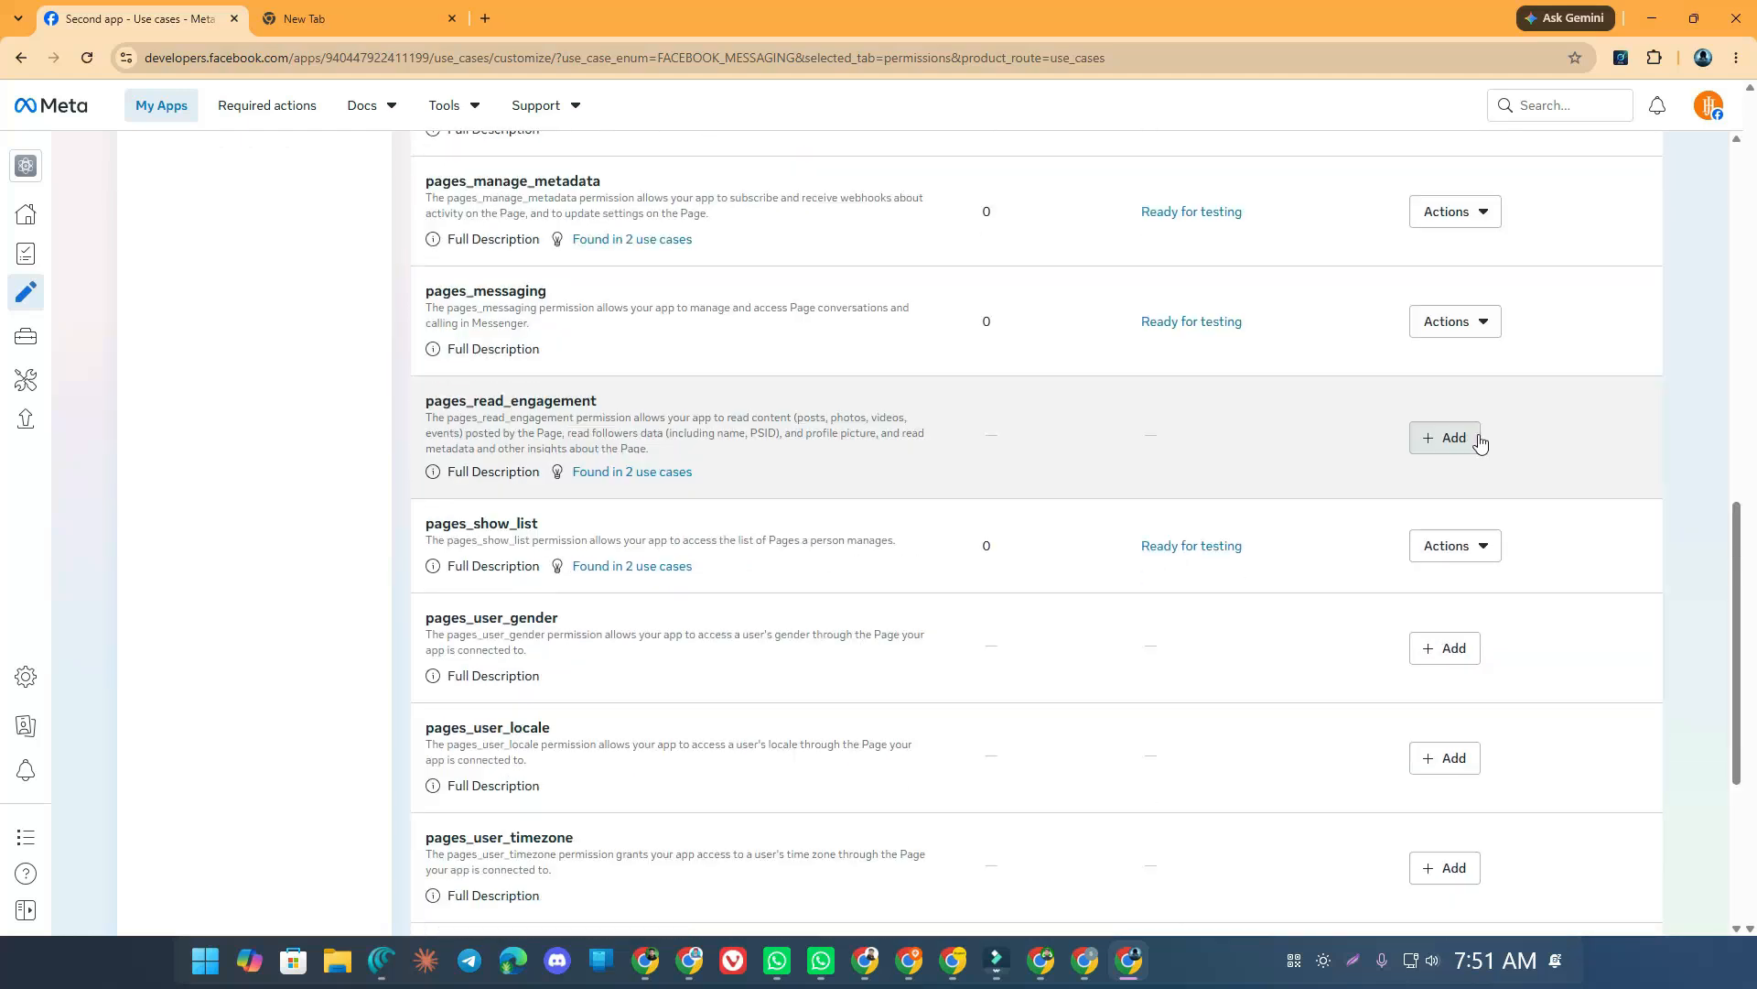
left_click(1453, 438)
left_click(1150, 508)
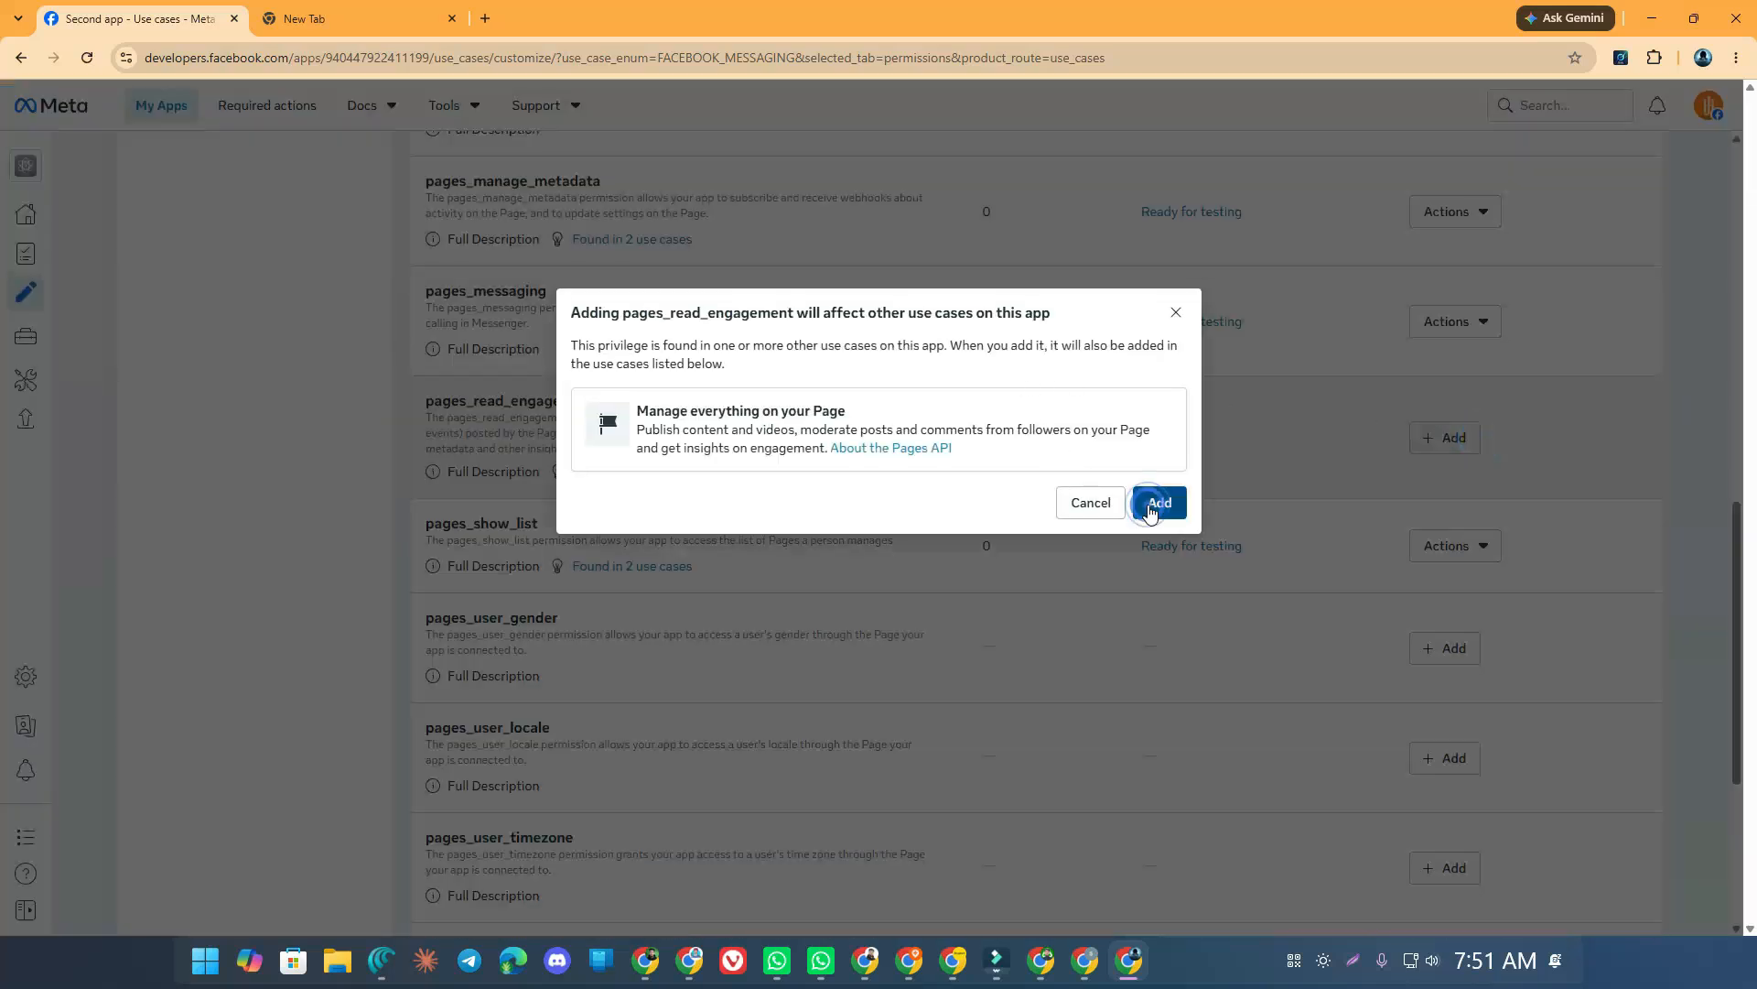
Add pages_user_gender, pages_user_locale, pages_utility_messaging and paid_marketing_messages permissions
scroll(780, 418, "down", 1)
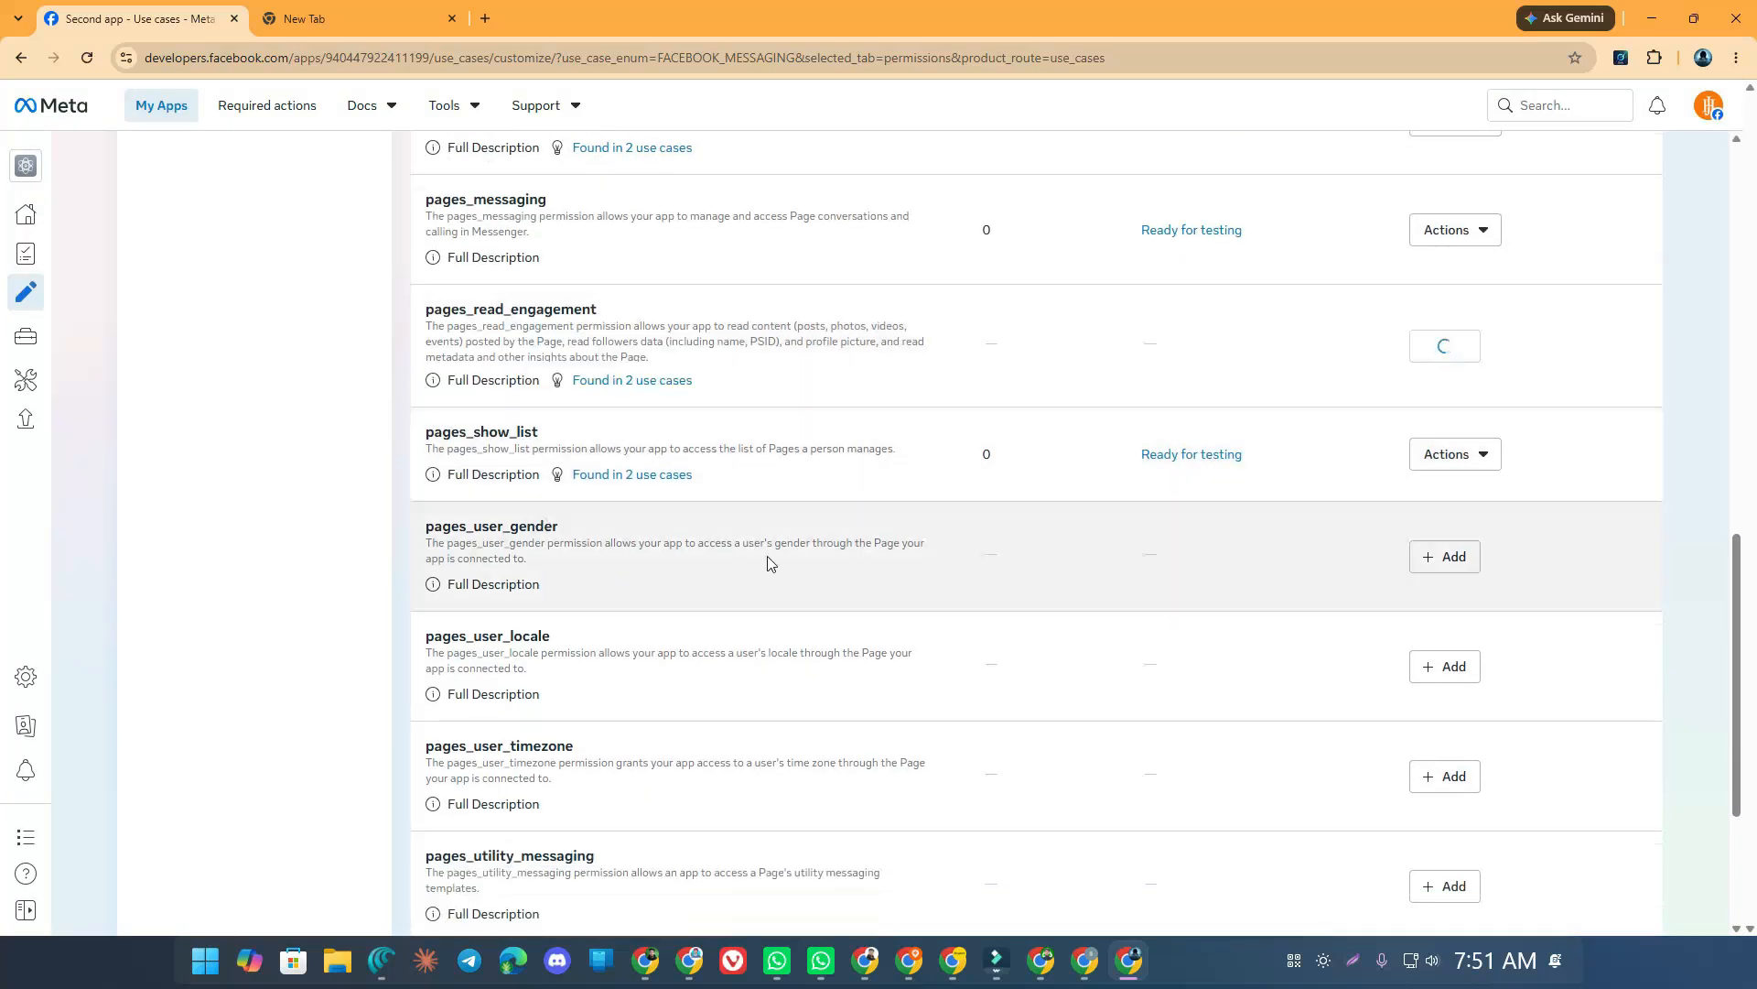
scroll(771, 563, "down", 2)
left_click(1441, 374)
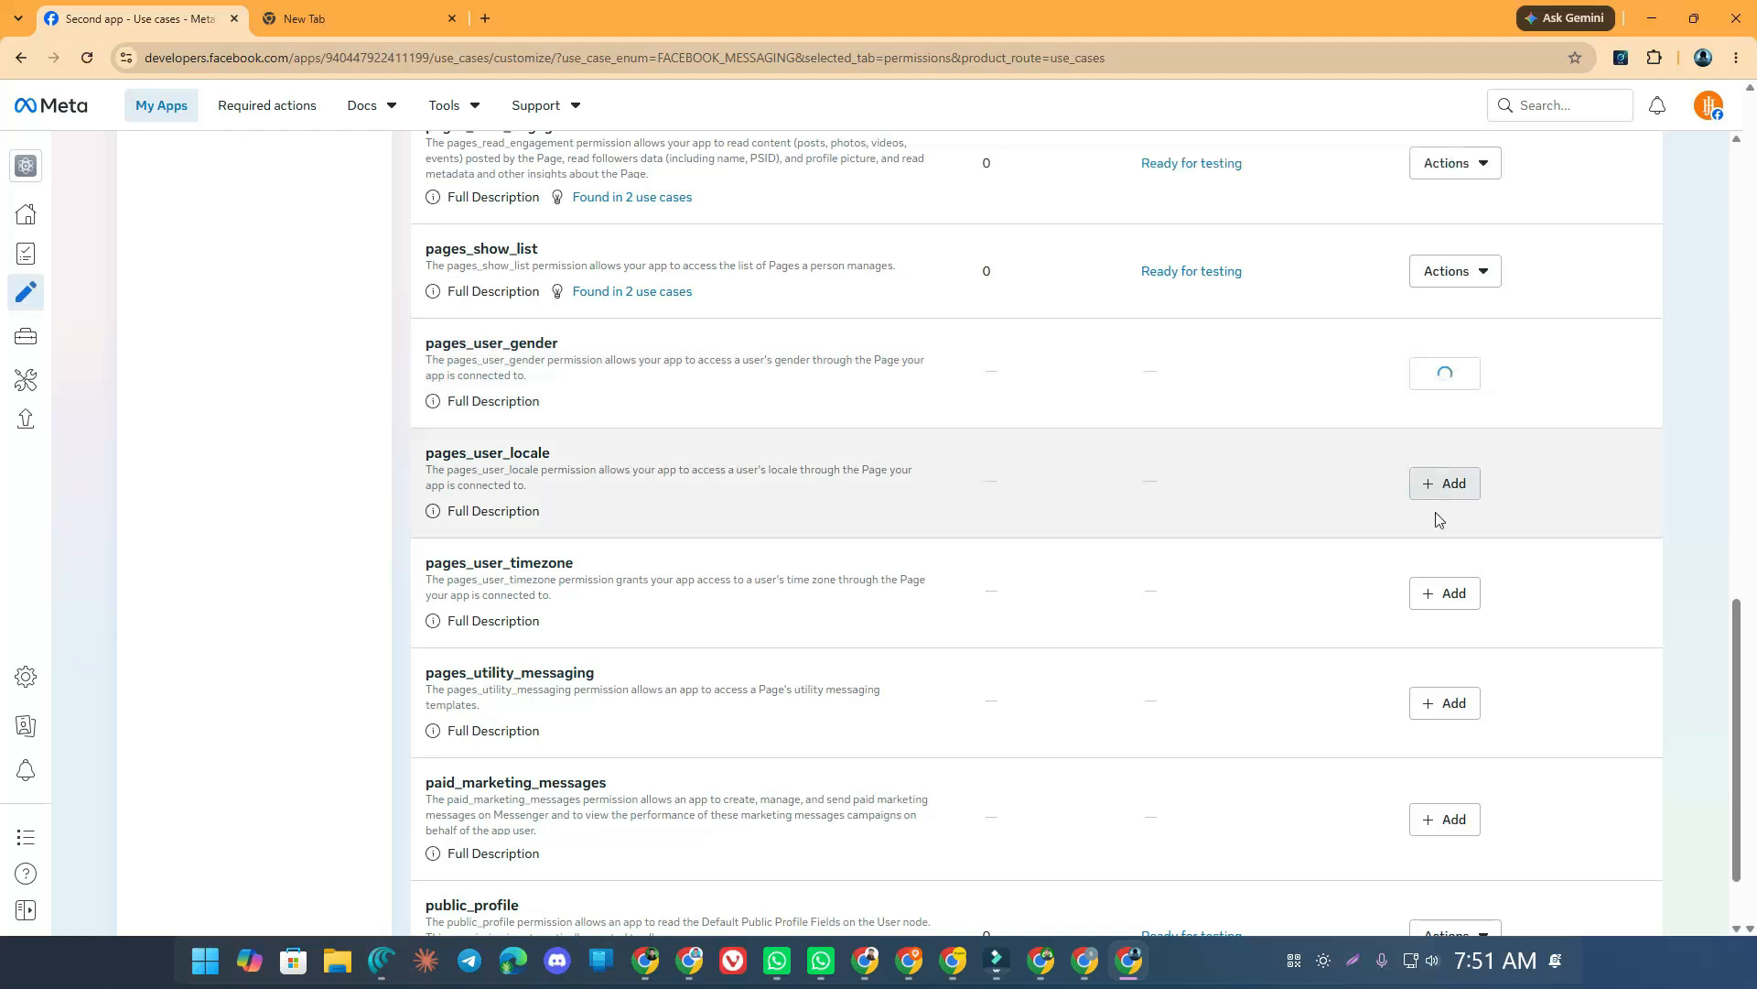
left_click(1444, 485)
scroll(1436, 495, "down", 1)
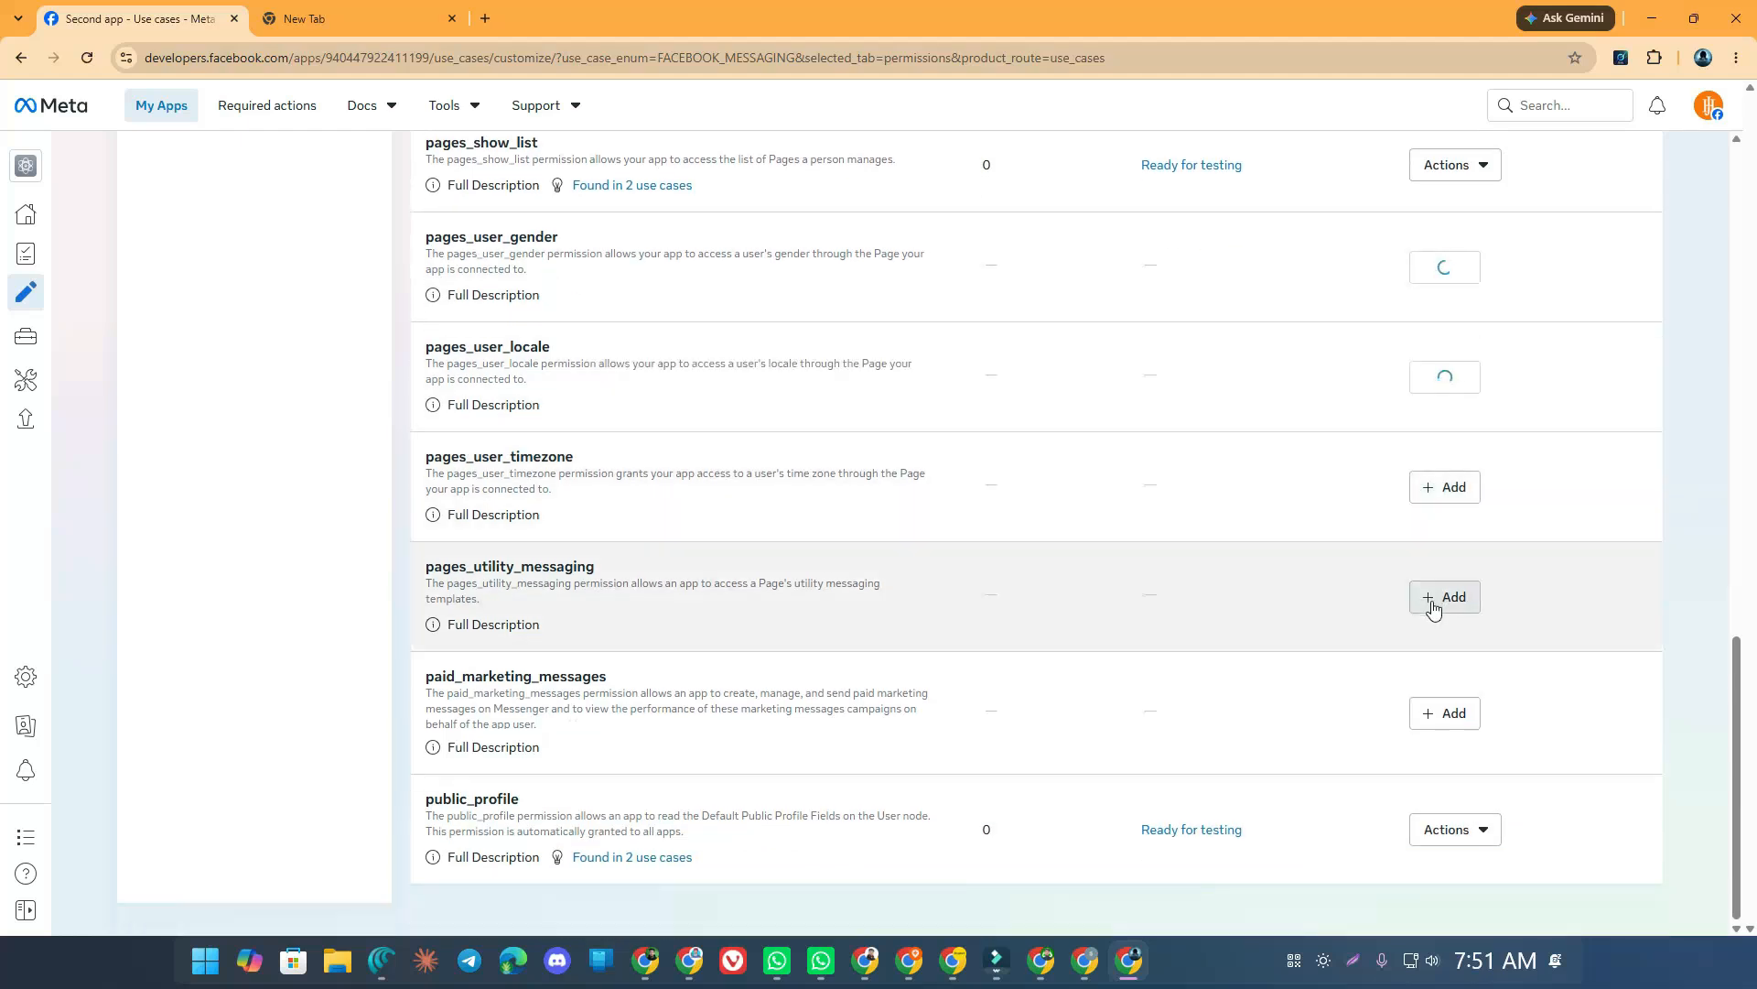
left_click(1434, 597)
left_click(1437, 713)
scroll(1071, 396, "up", 1)
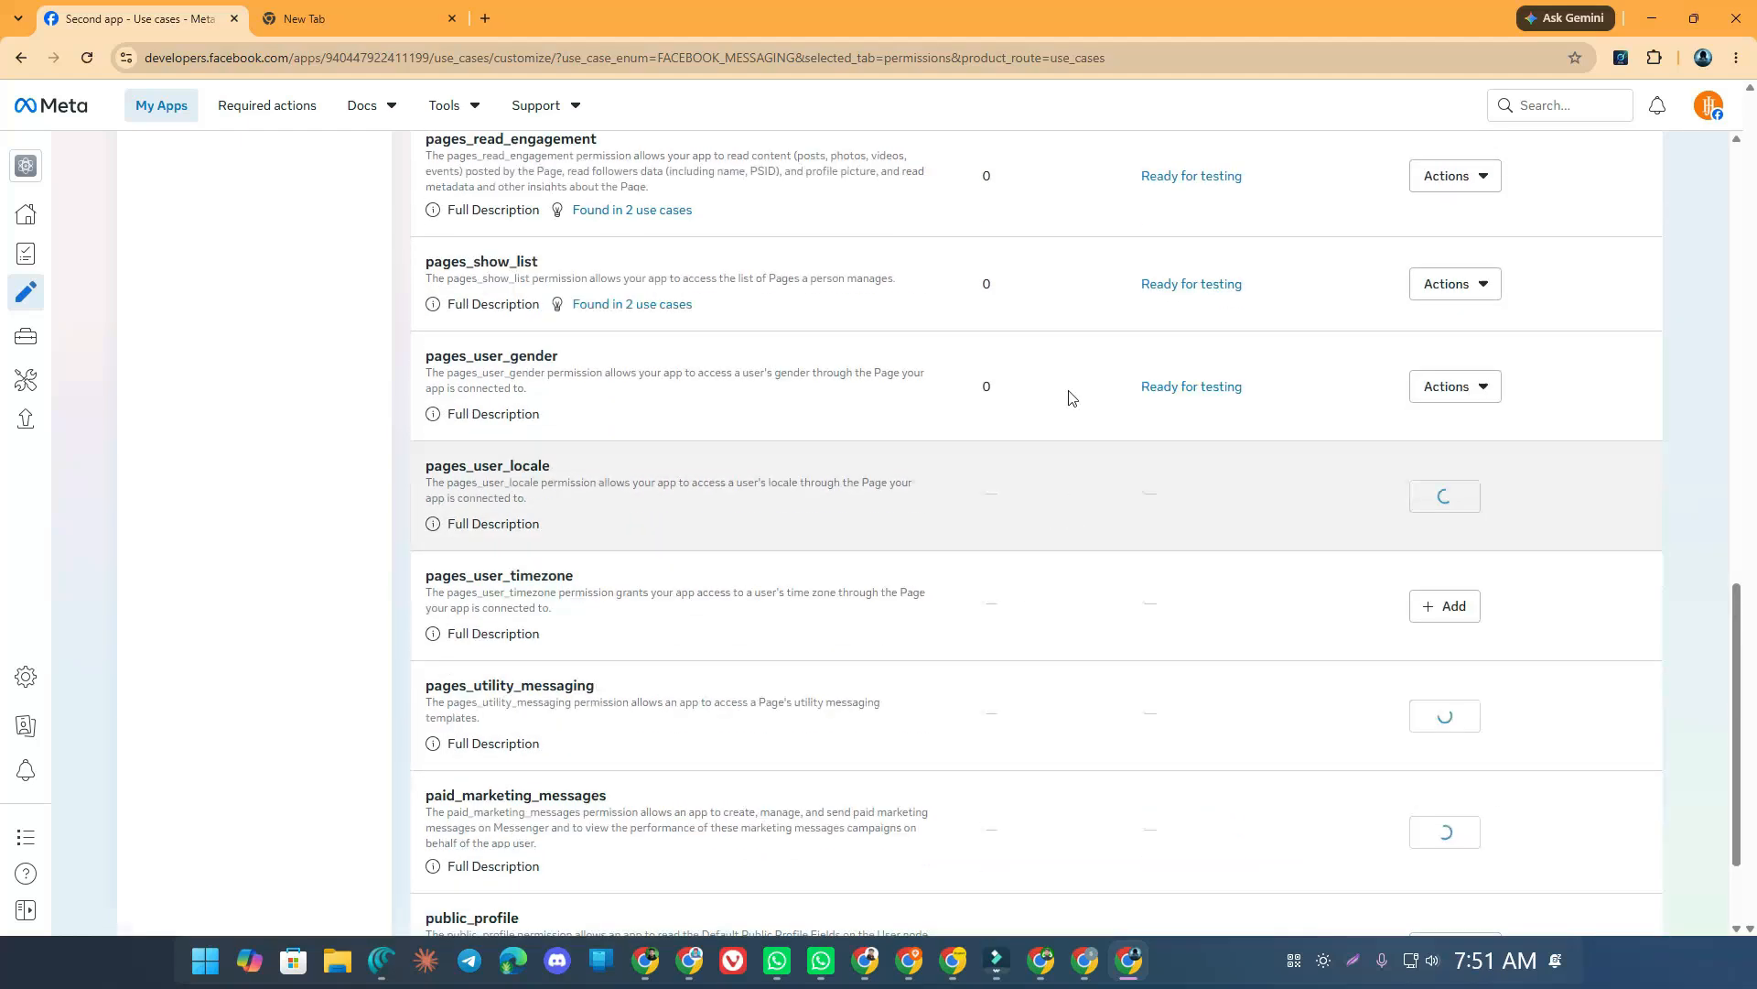
scroll(1020, 239, "up", 10)
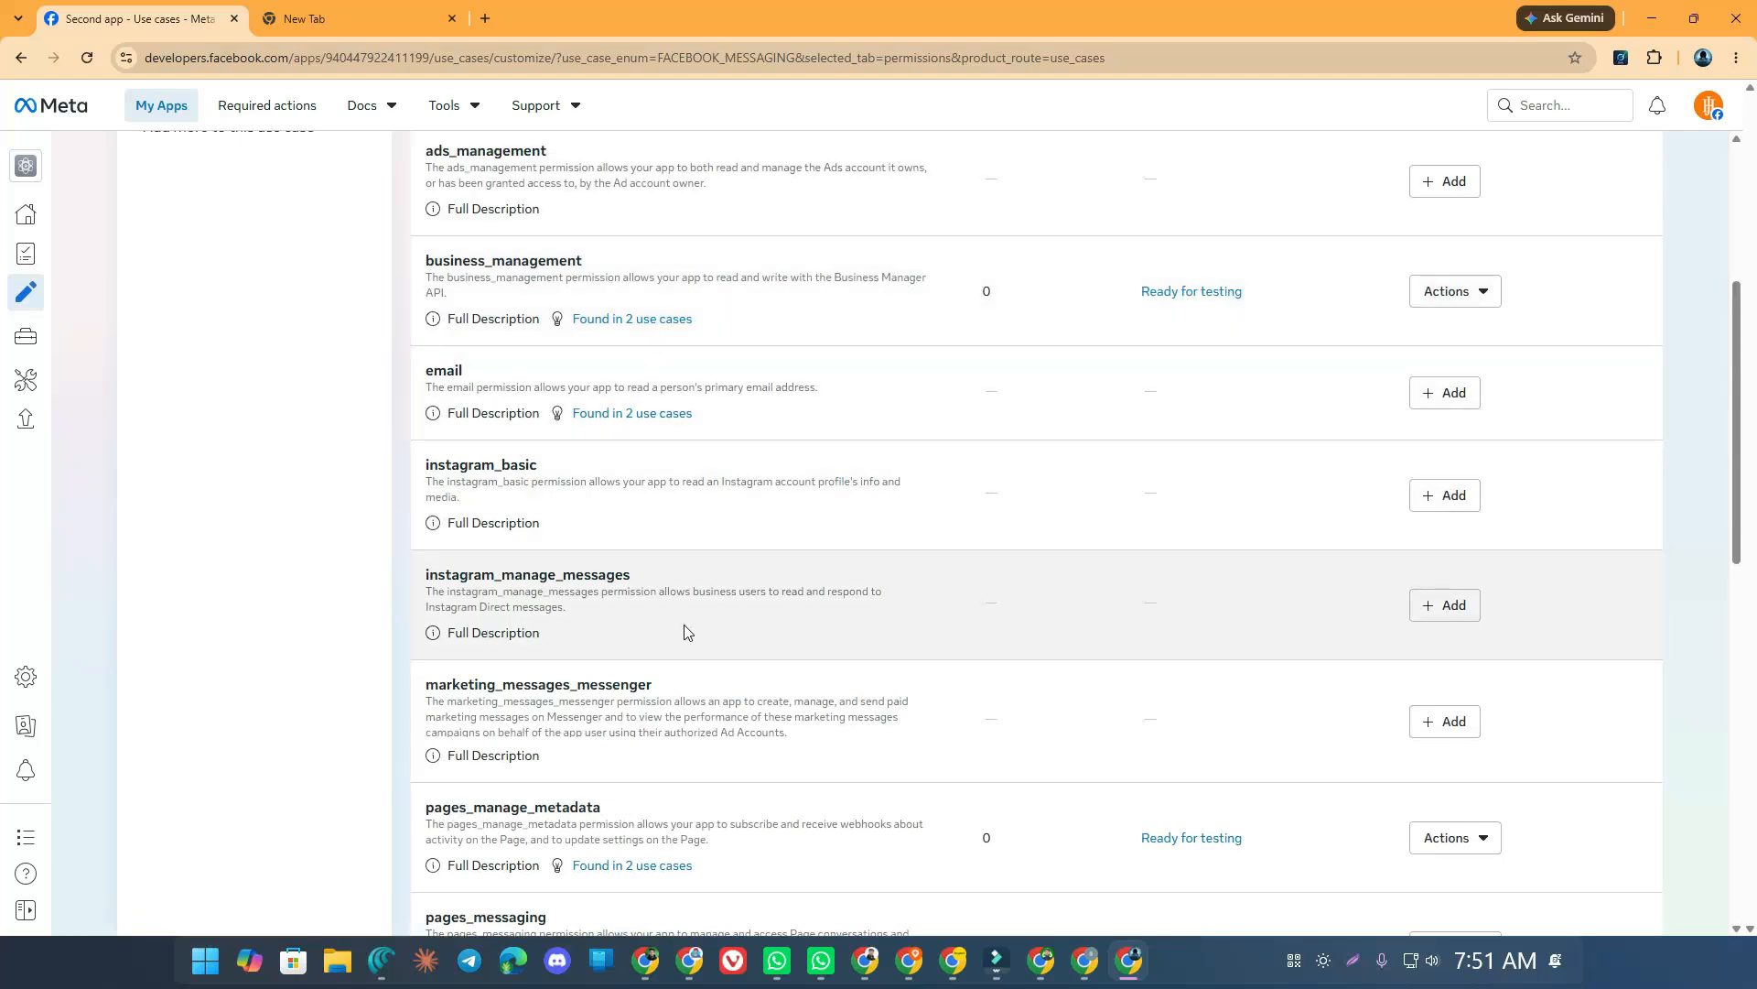
scroll(524, 605, "up", 2)
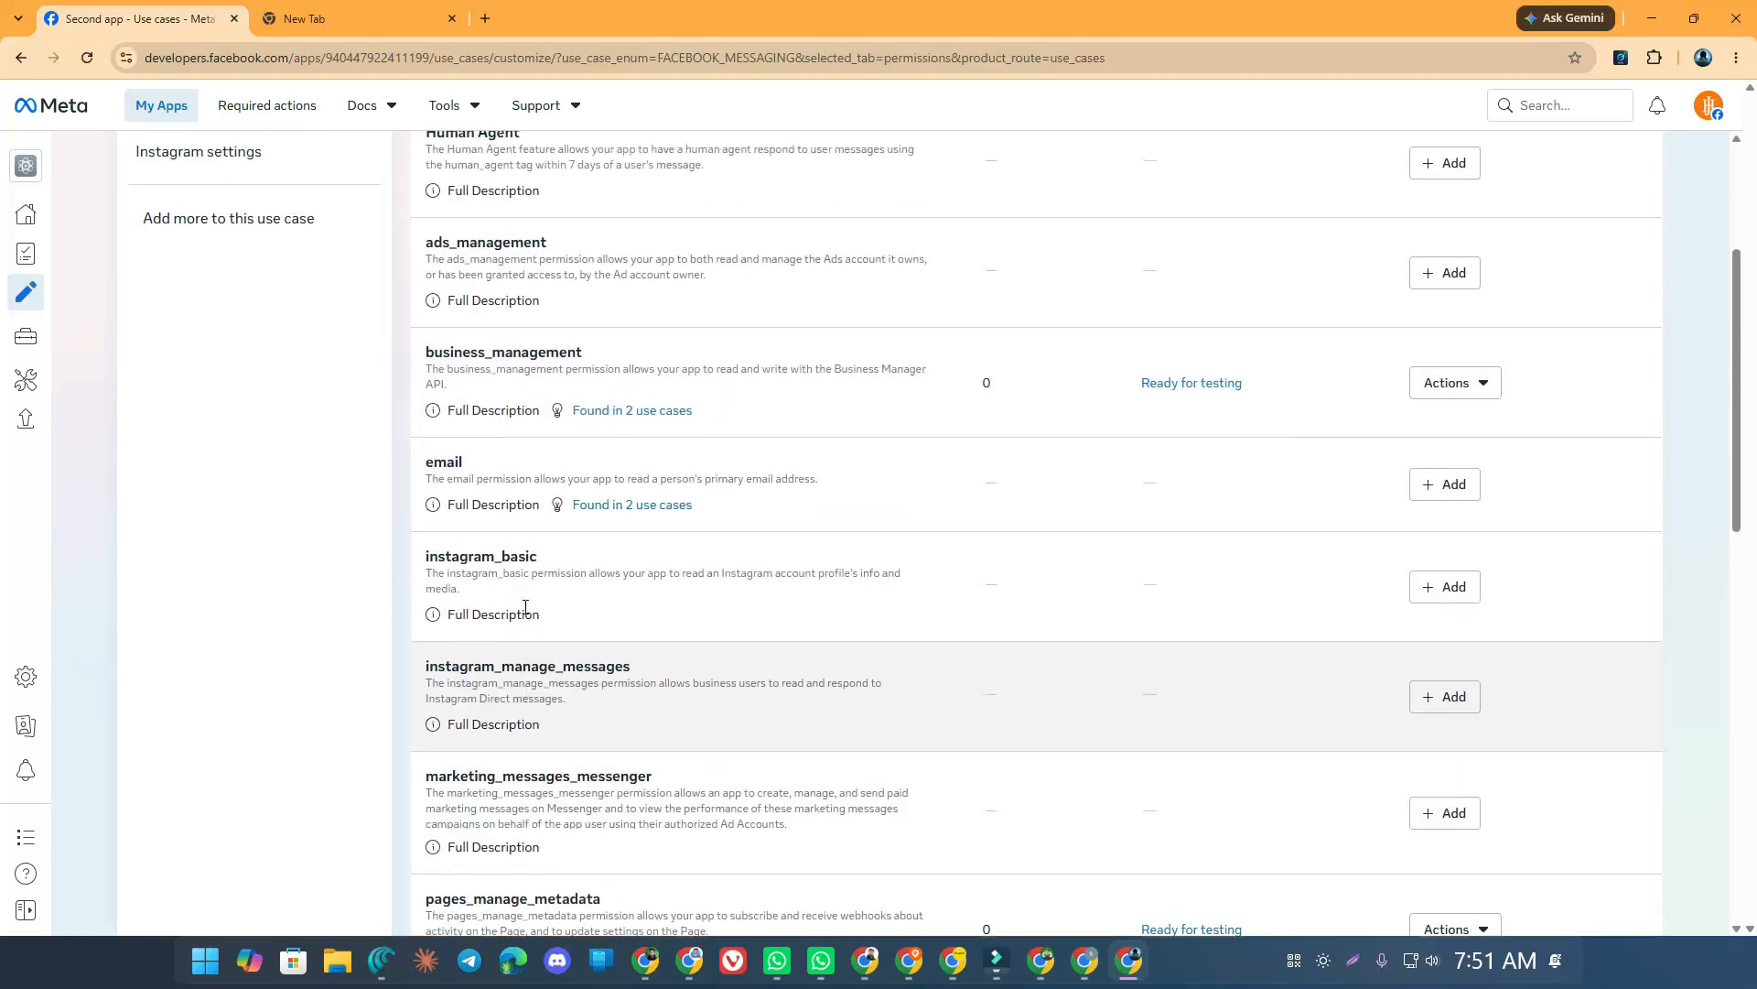
scroll(525, 609, "up", 1)
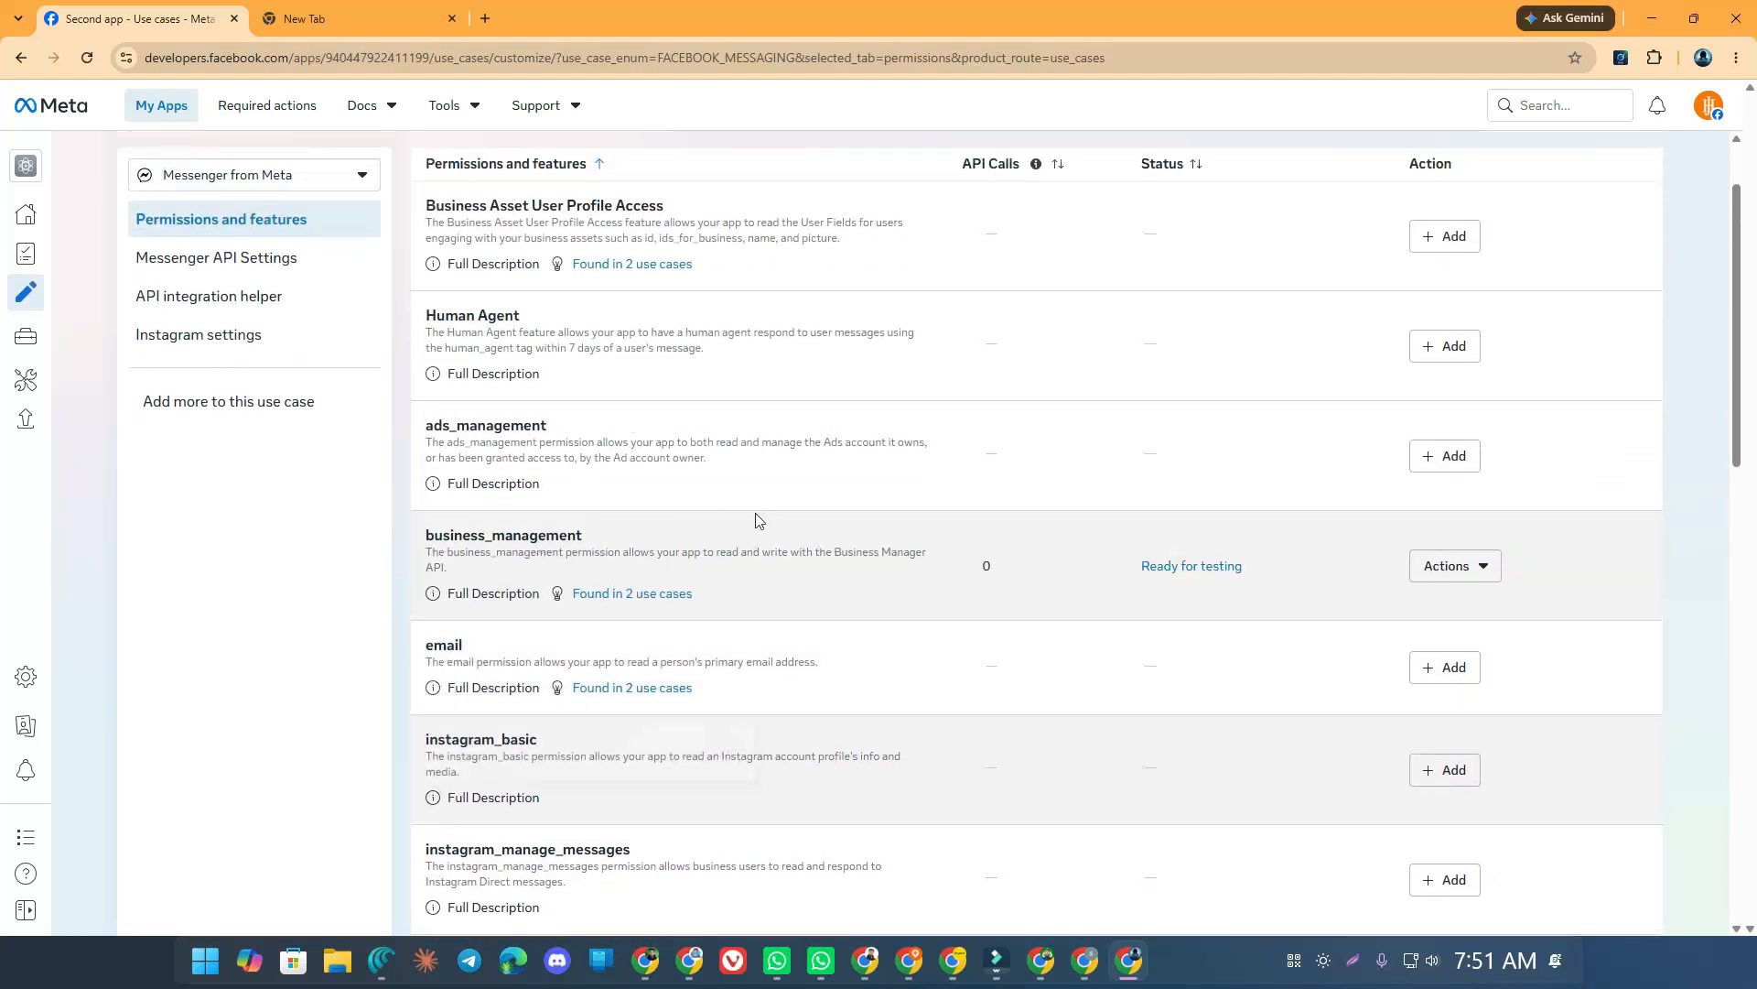
Add ads_management, Human Agent and Business Asset User Profile Access, confirming the last one
left_click(1452, 456)
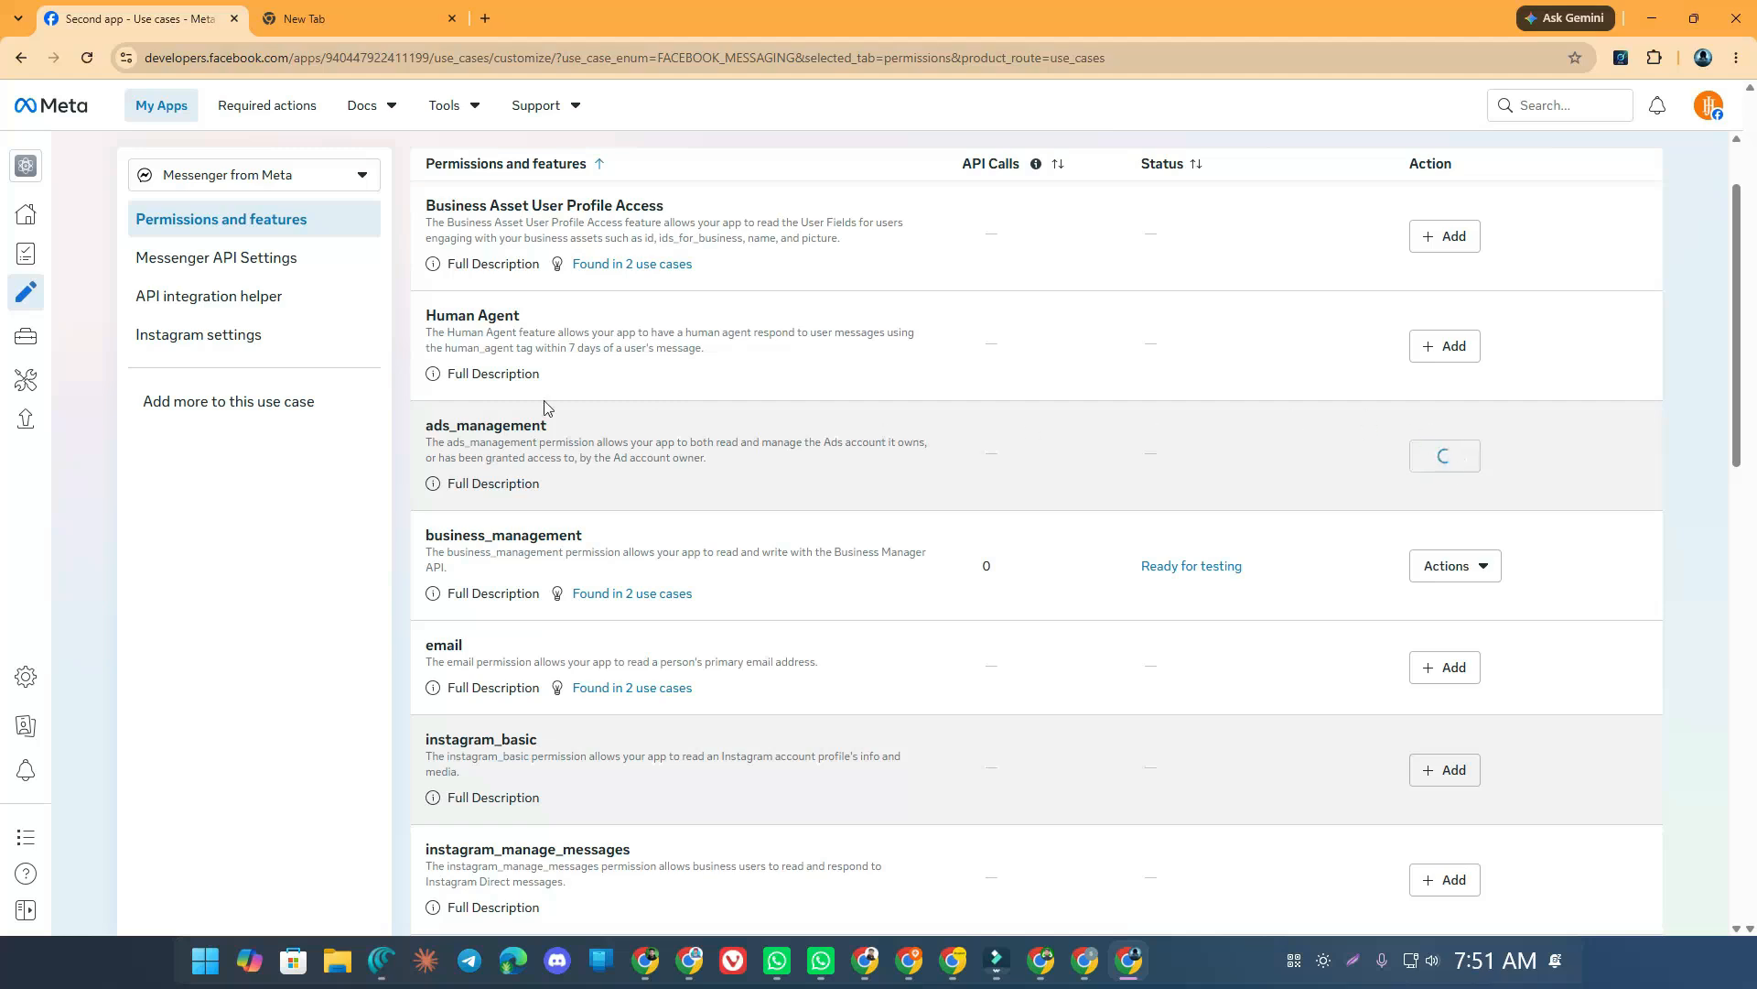
left_click(1447, 345)
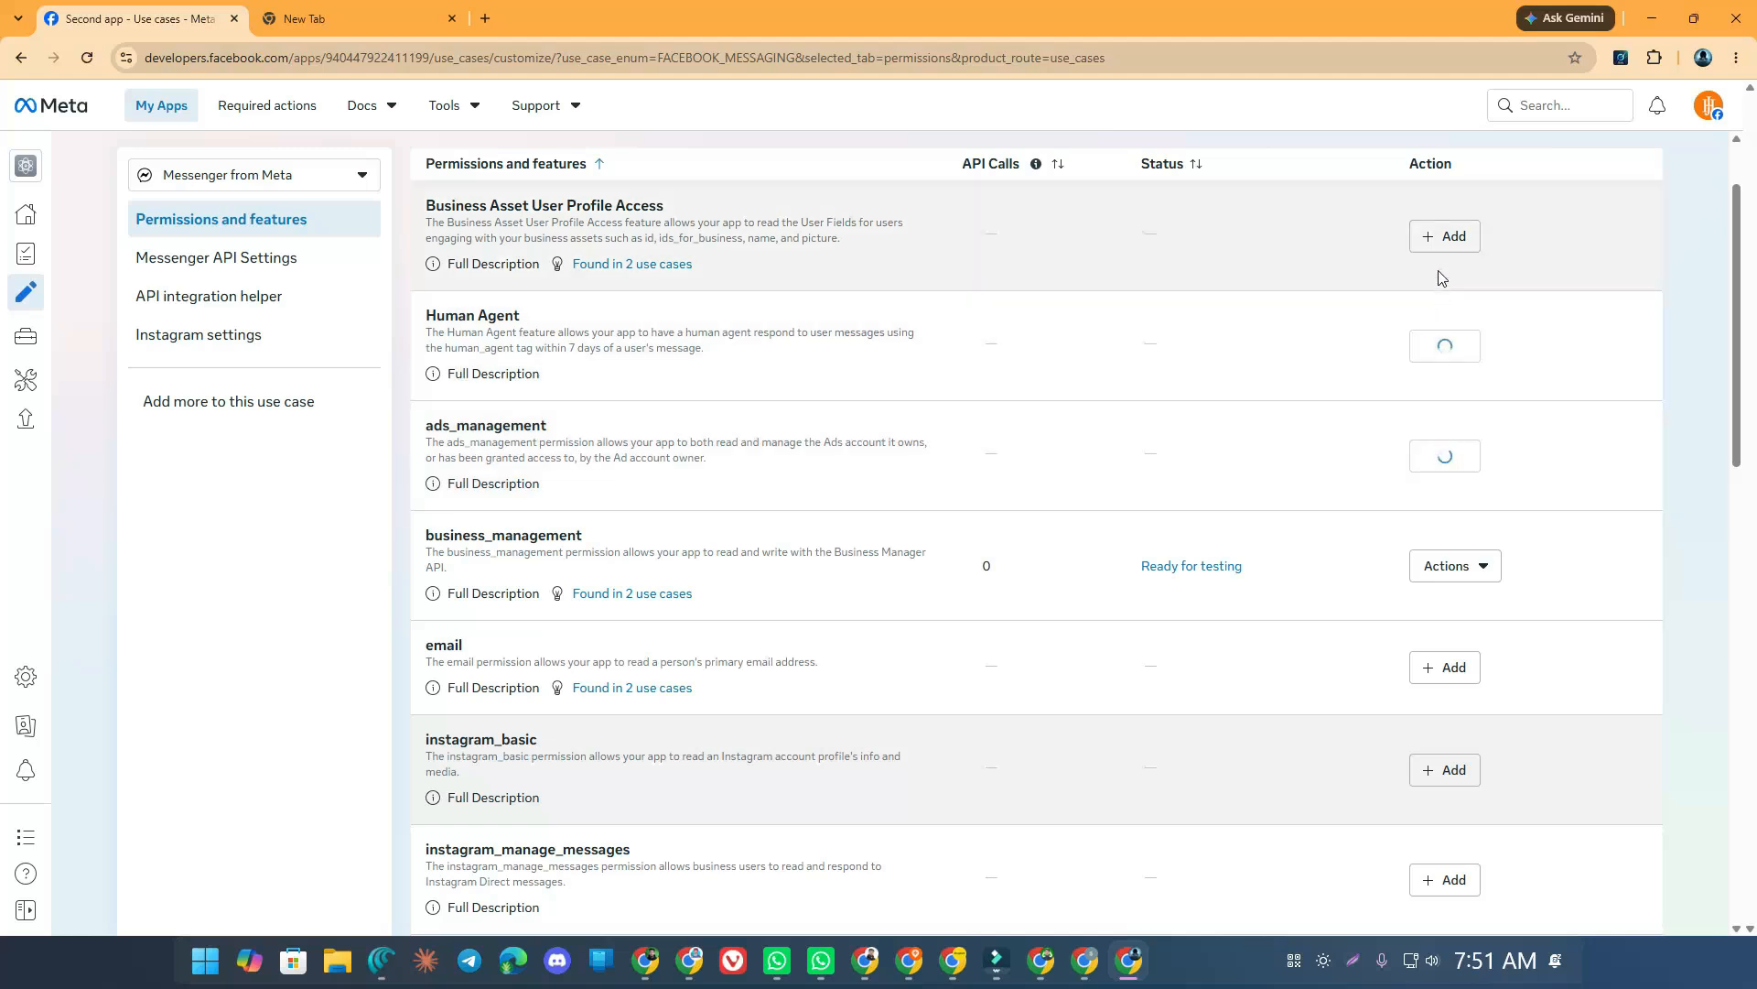
left_click(1430, 242)
left_click(1155, 504)
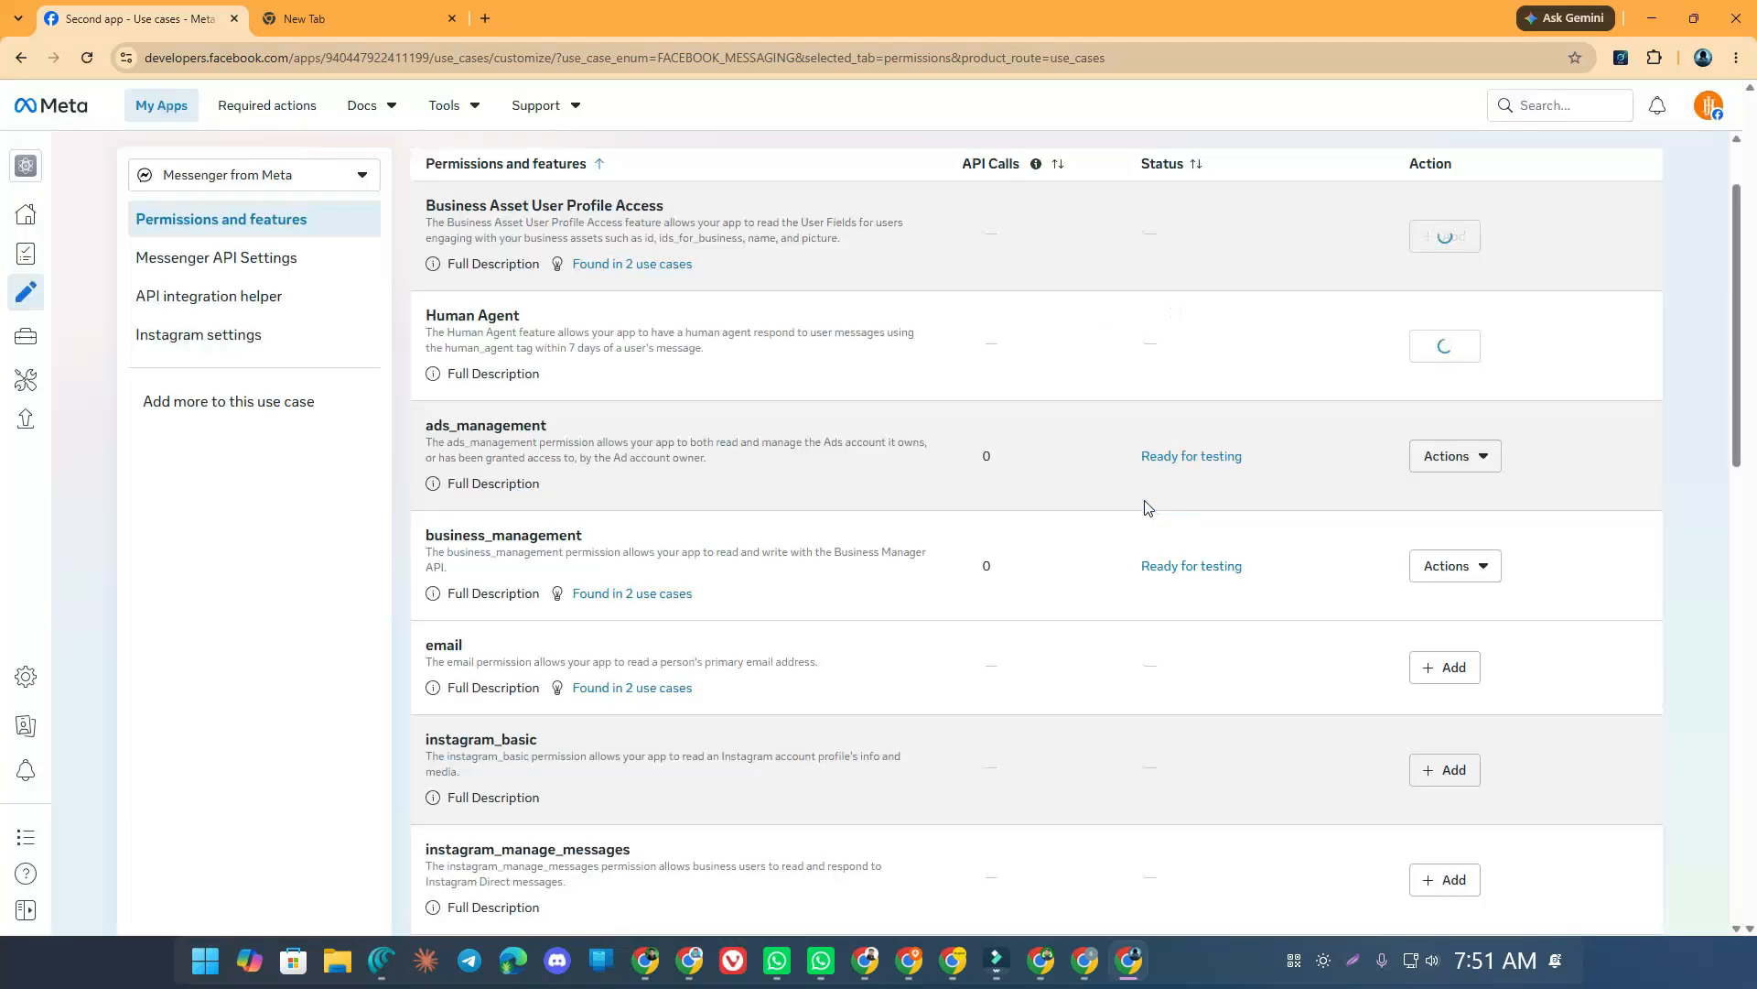
scroll(640, 330, "up", 1)
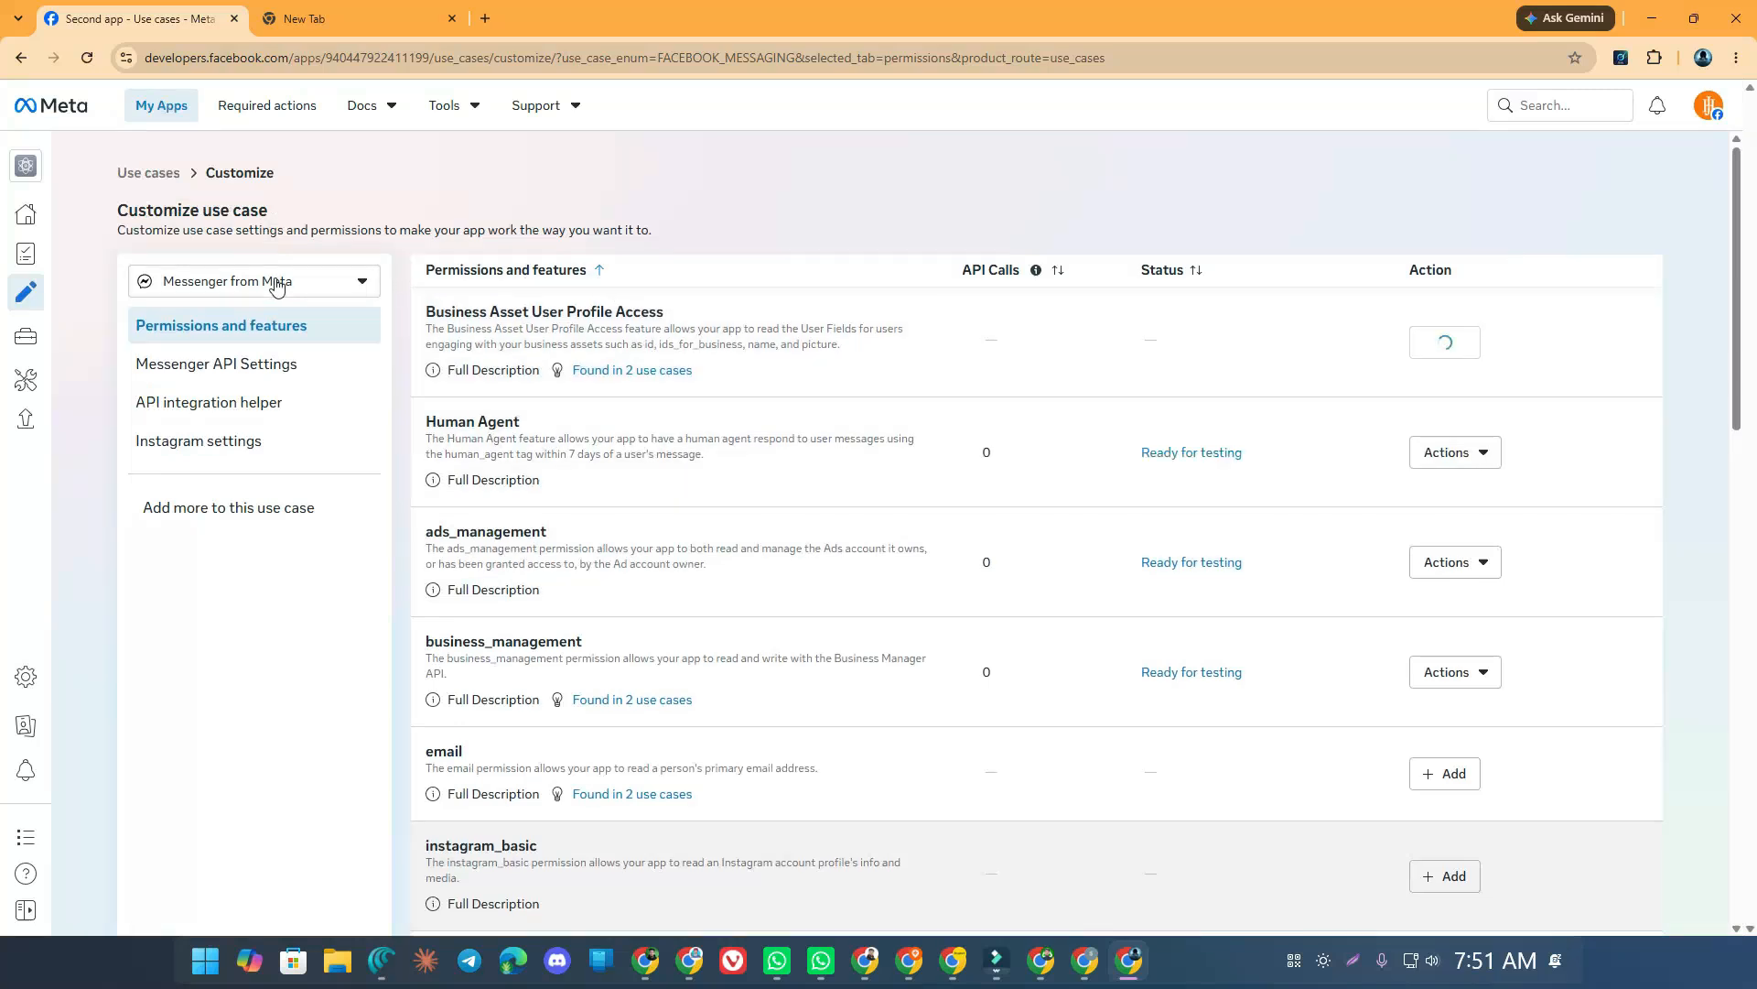
left_click(278, 285)
Switch to the Manage Pages use case and add Page Mentions and pages_manage_engagement
left_click(215, 364)
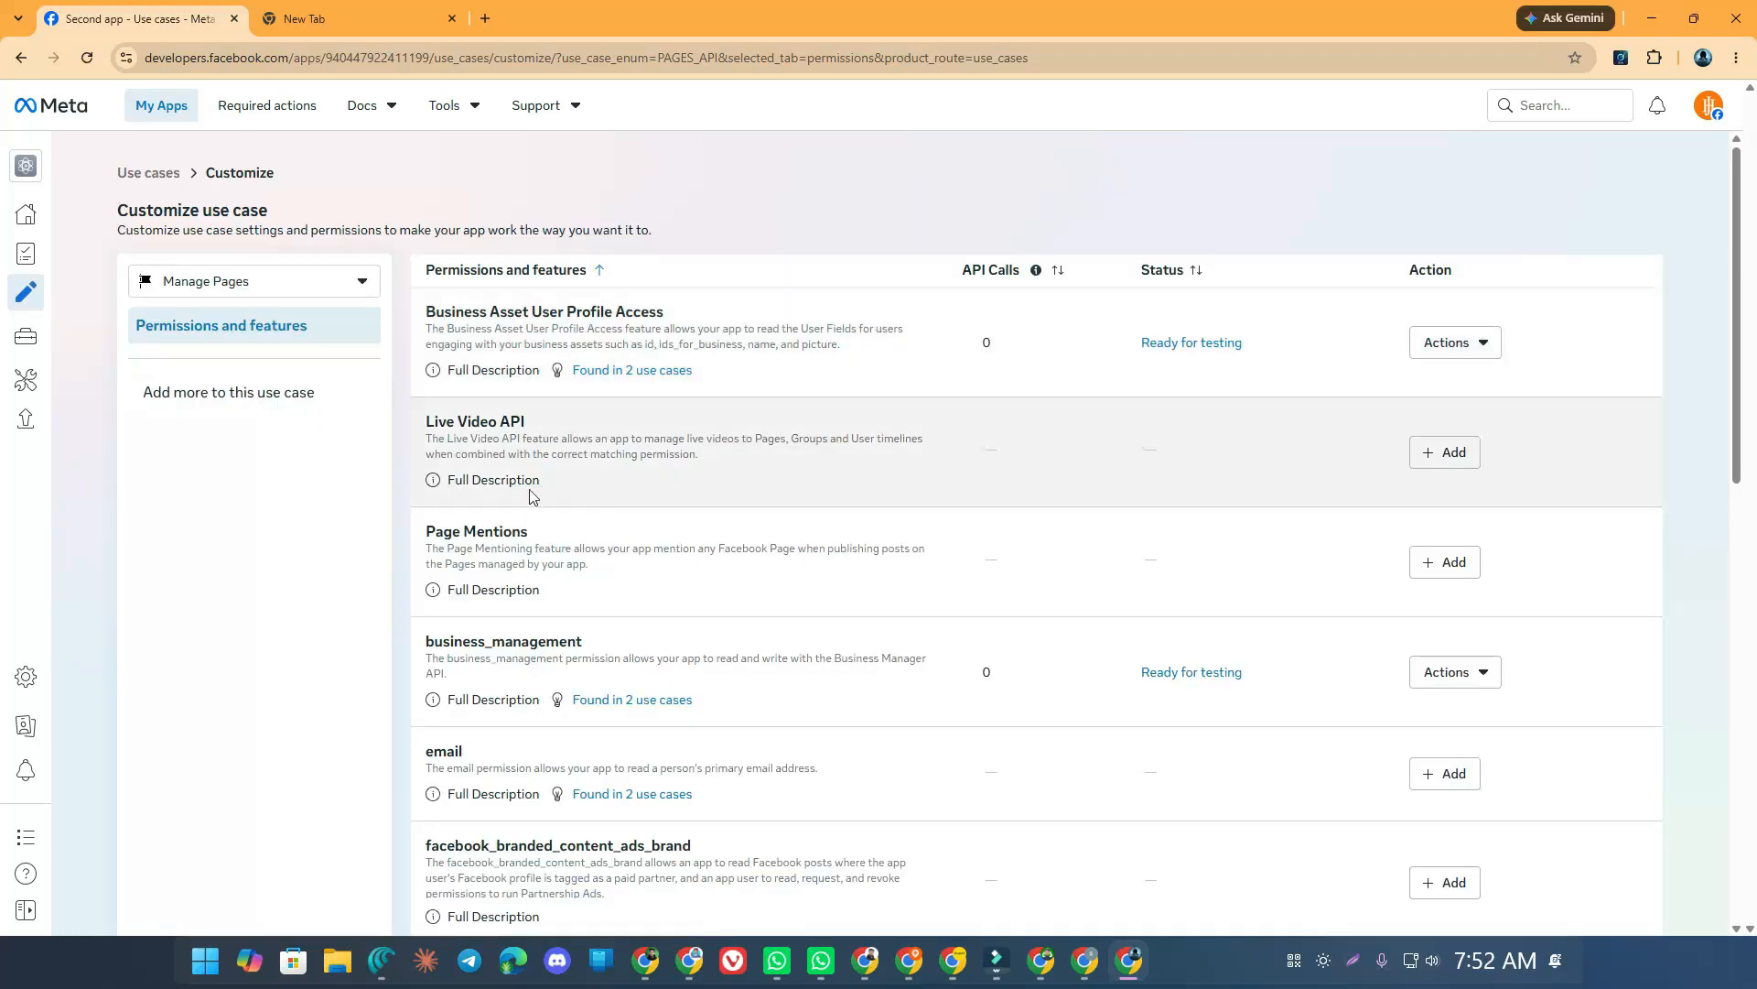
scroll(675, 458, "down", 3)
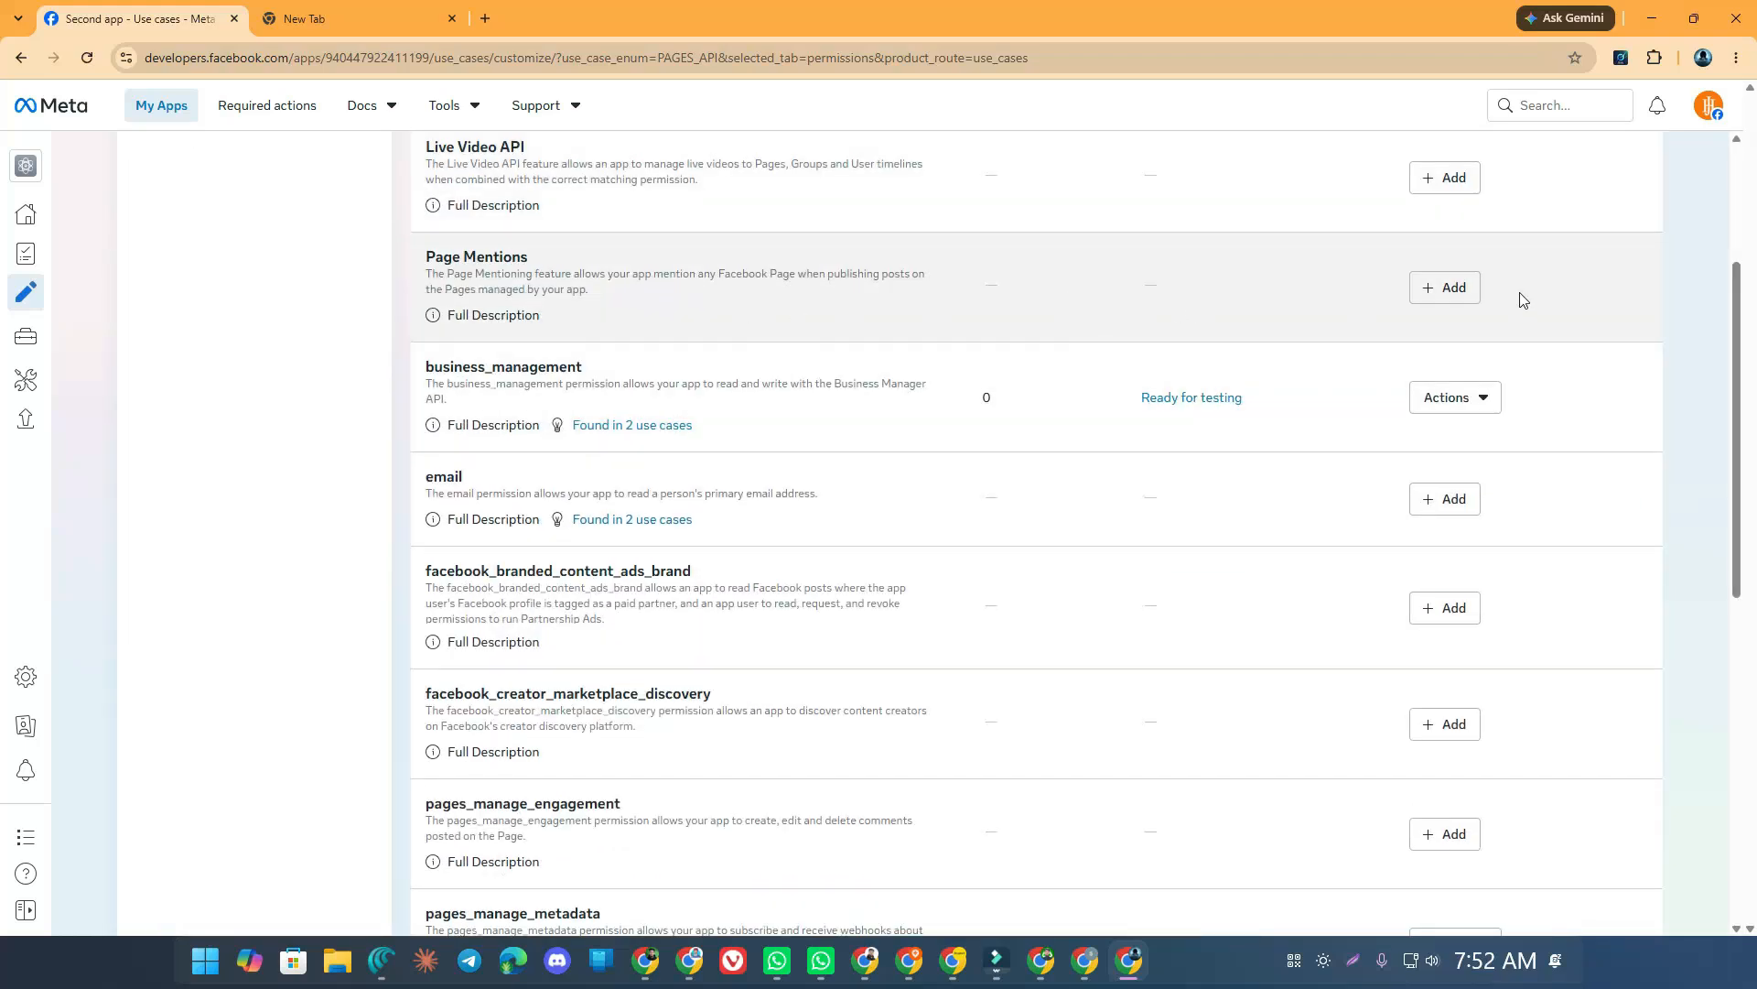
left_click(1451, 286)
scroll(1268, 403, "down", 1)
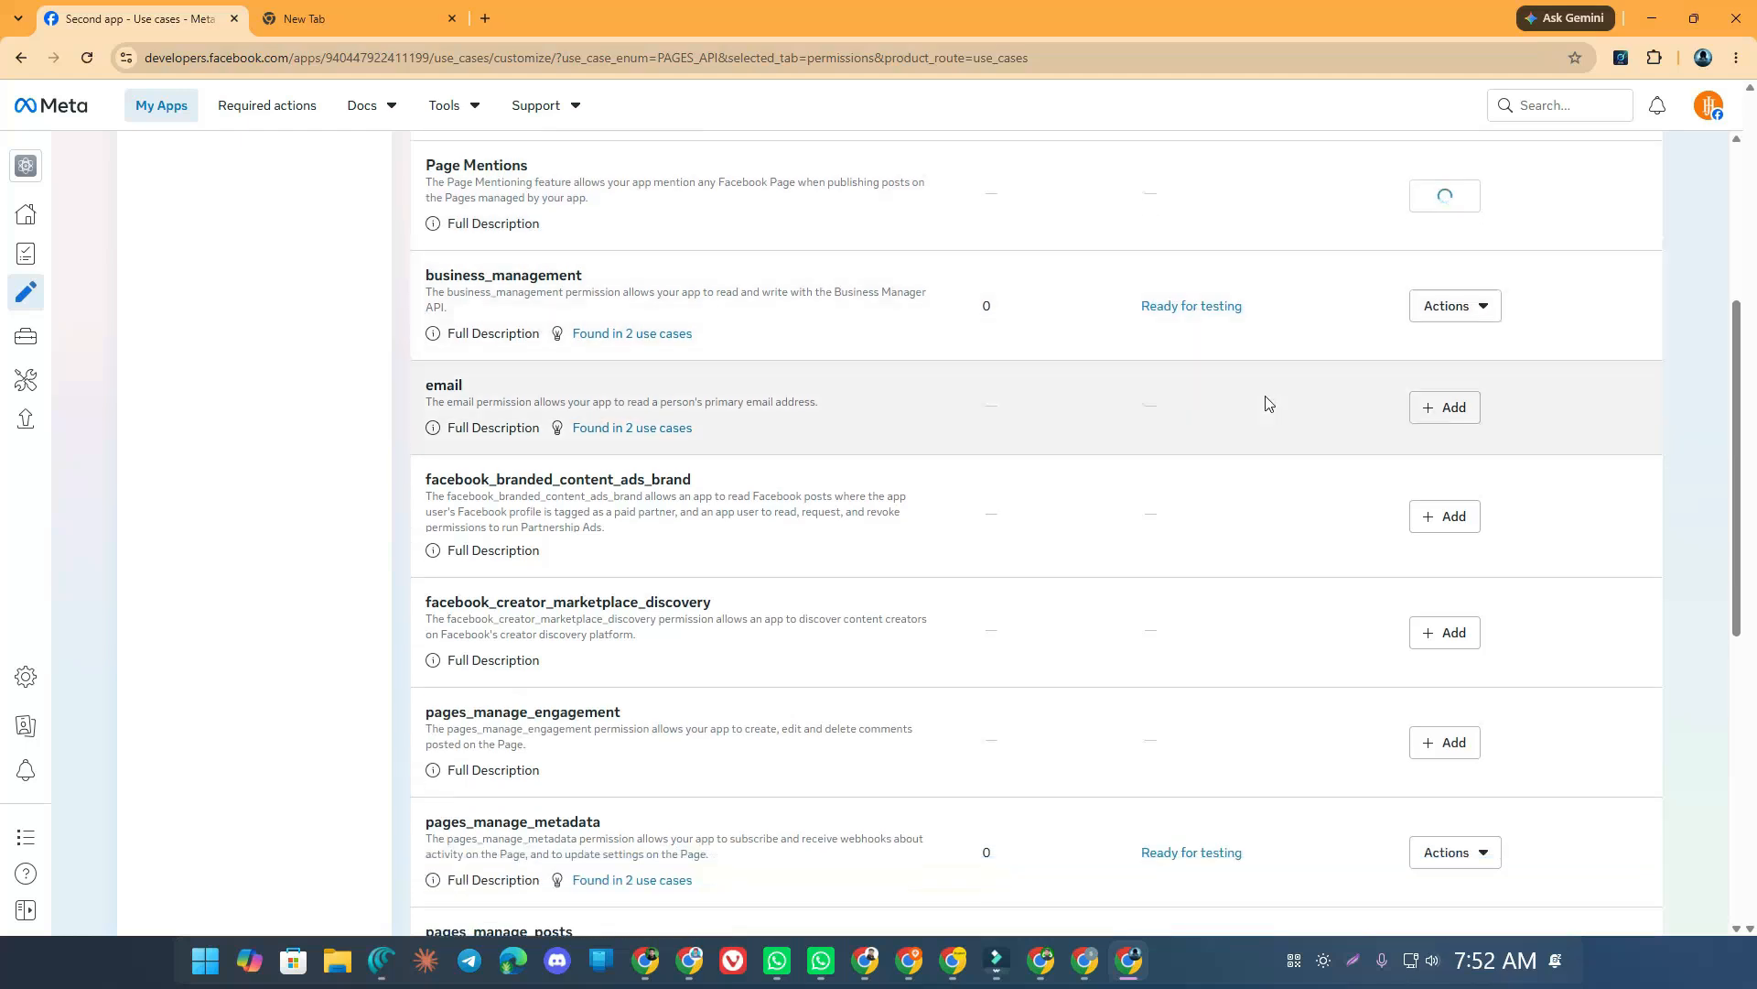
scroll(1255, 448, "down", 1)
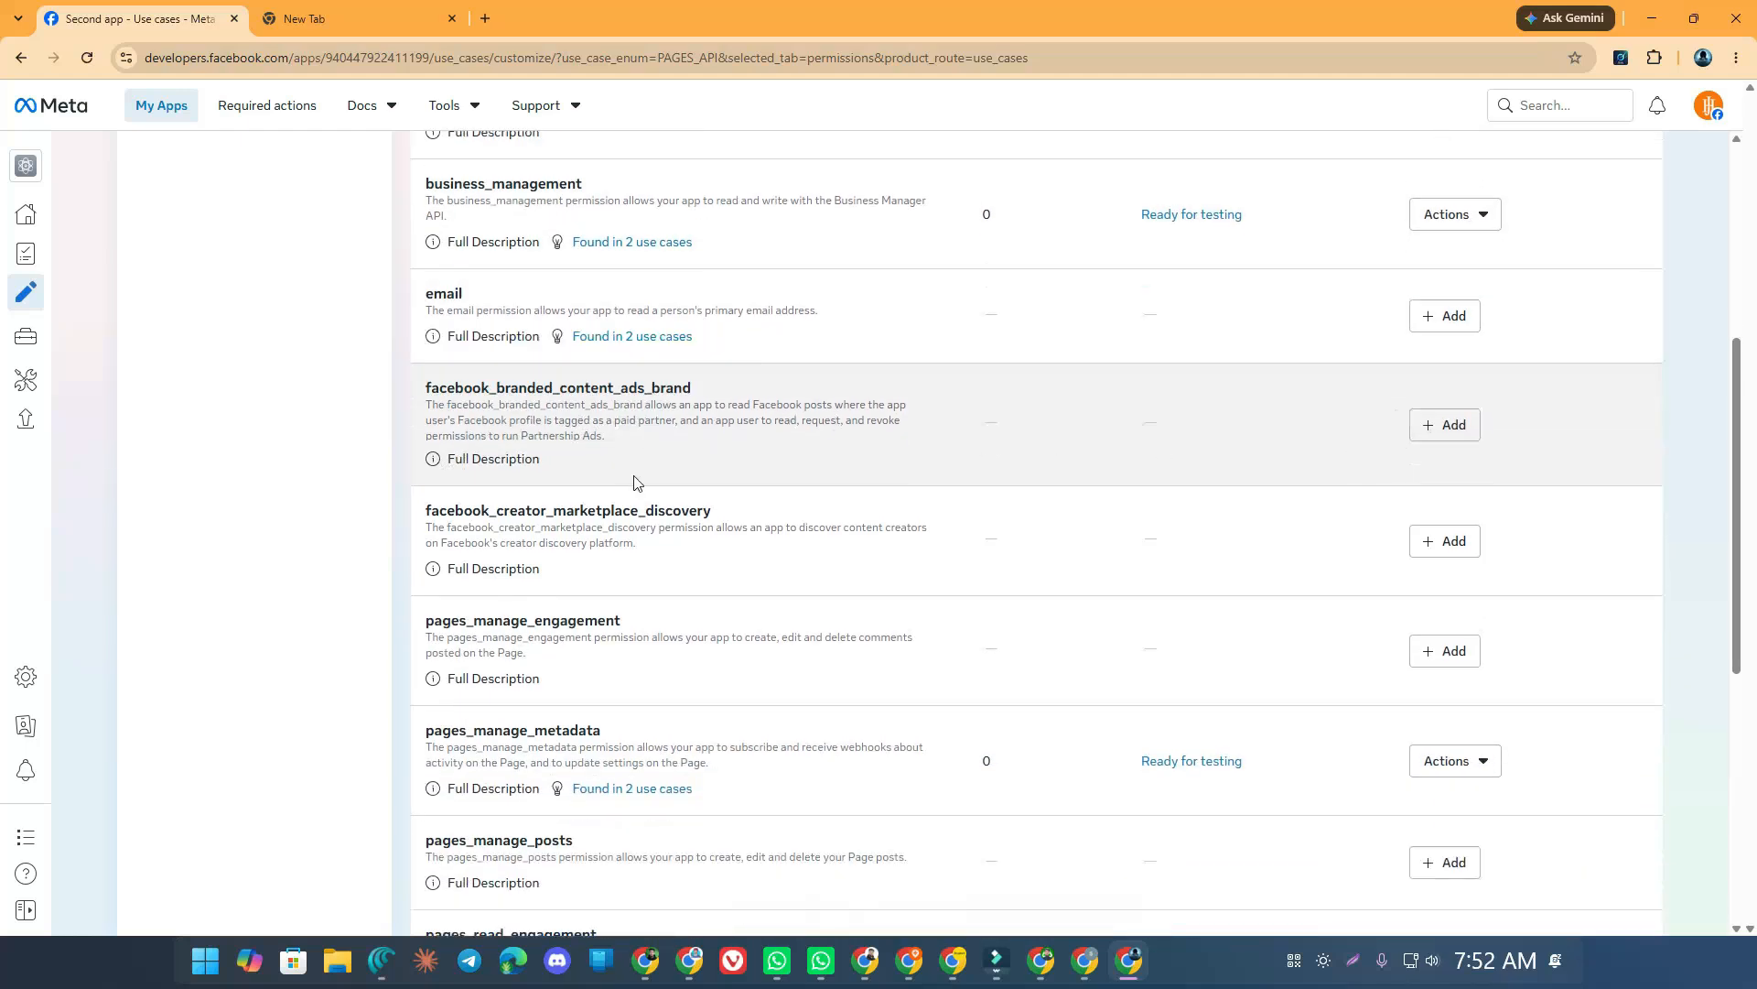
scroll(613, 484, "down", 1)
scroll(636, 465, "down", 2)
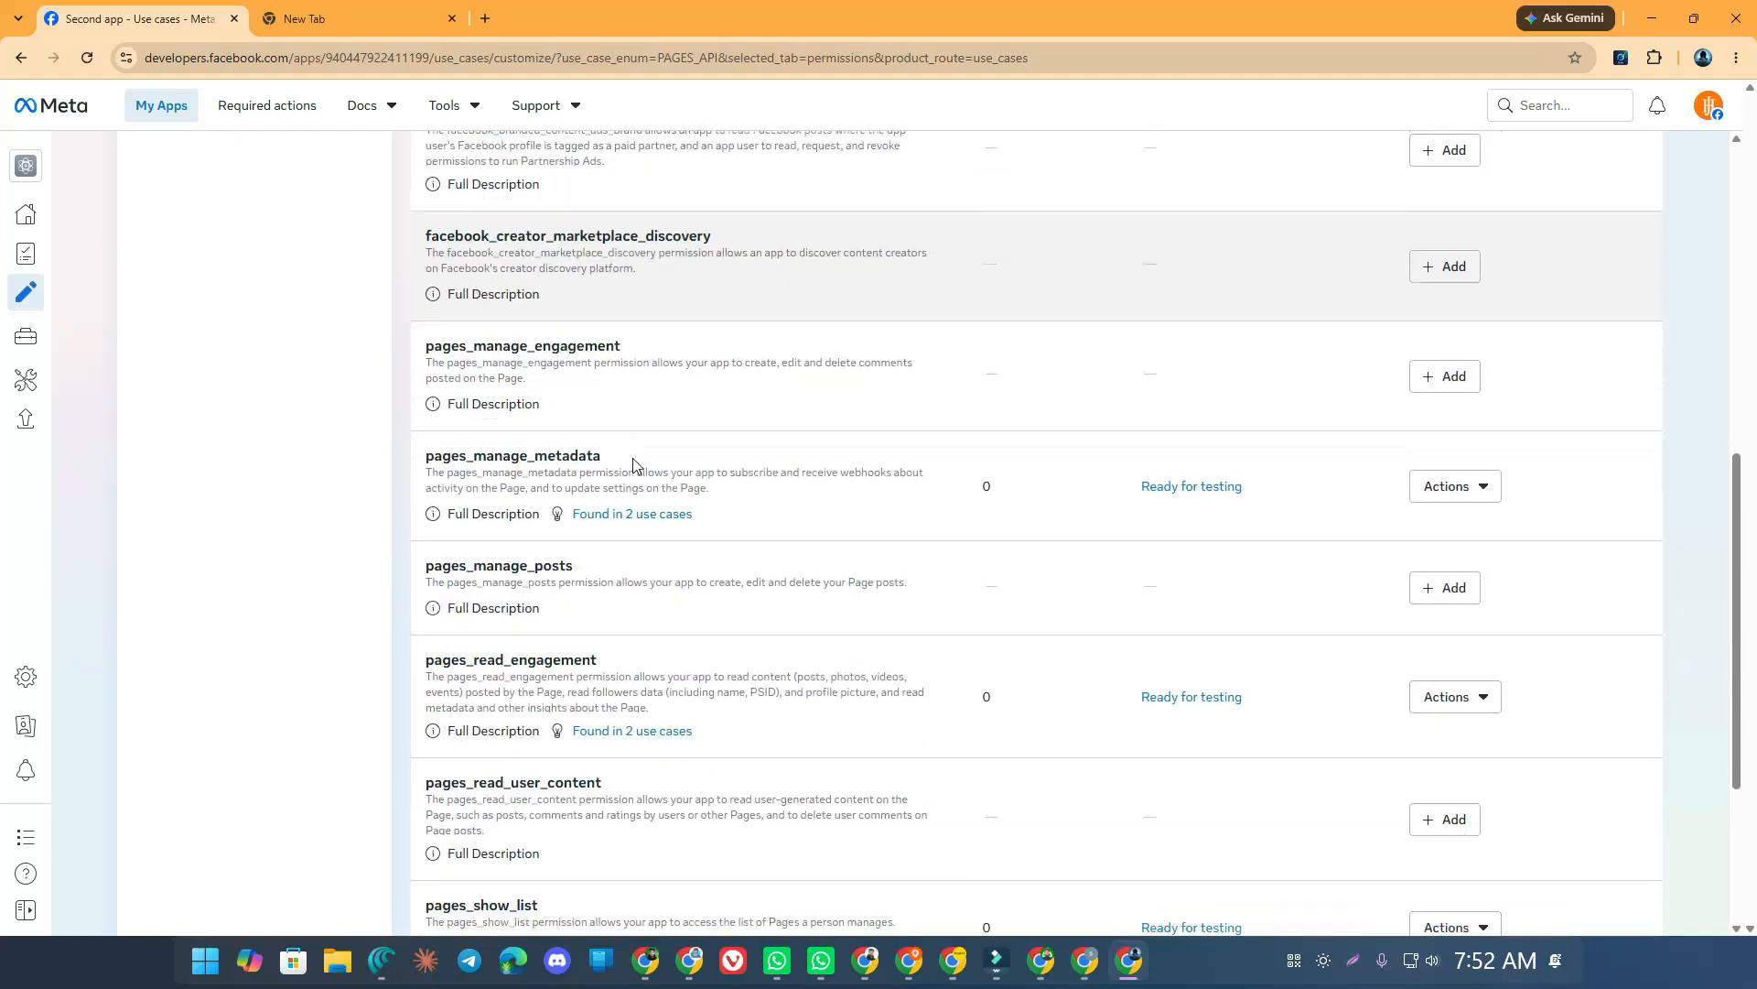
left_click(1446, 375)
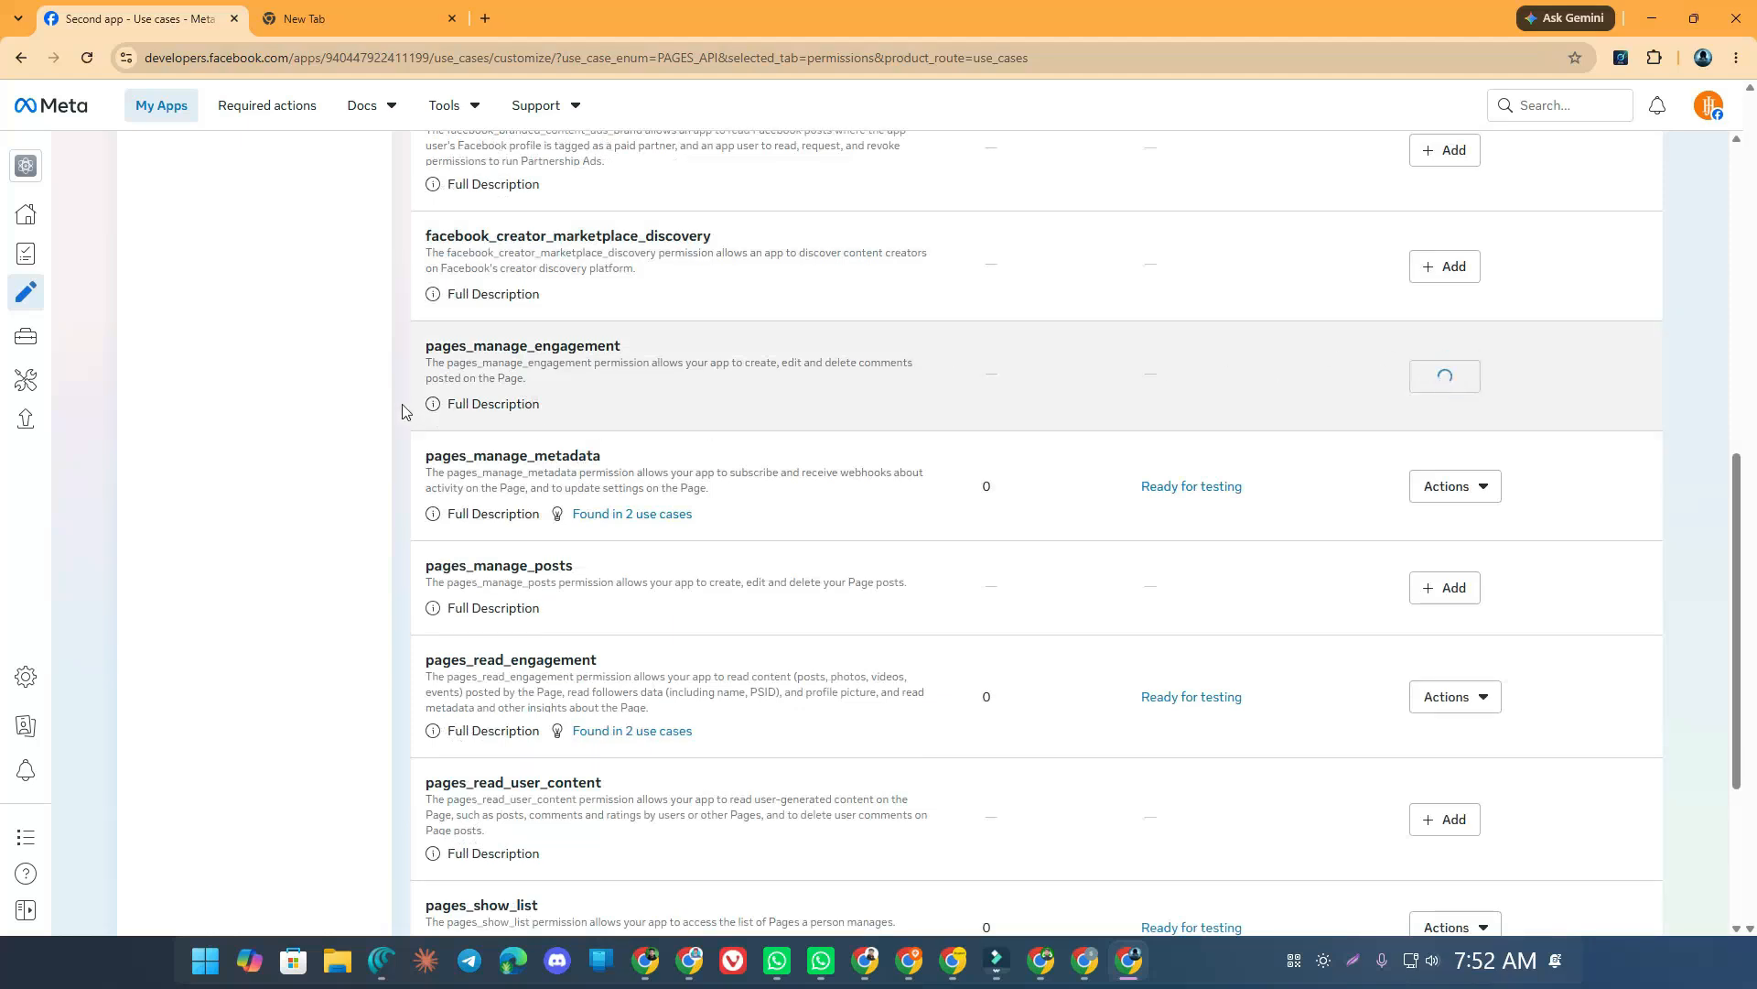
Add pages_manage_posts, pages_read_user_content, read_insights, facebook_branded_content_ads_brand, and confirm email
scroll(641, 377, "down", 2)
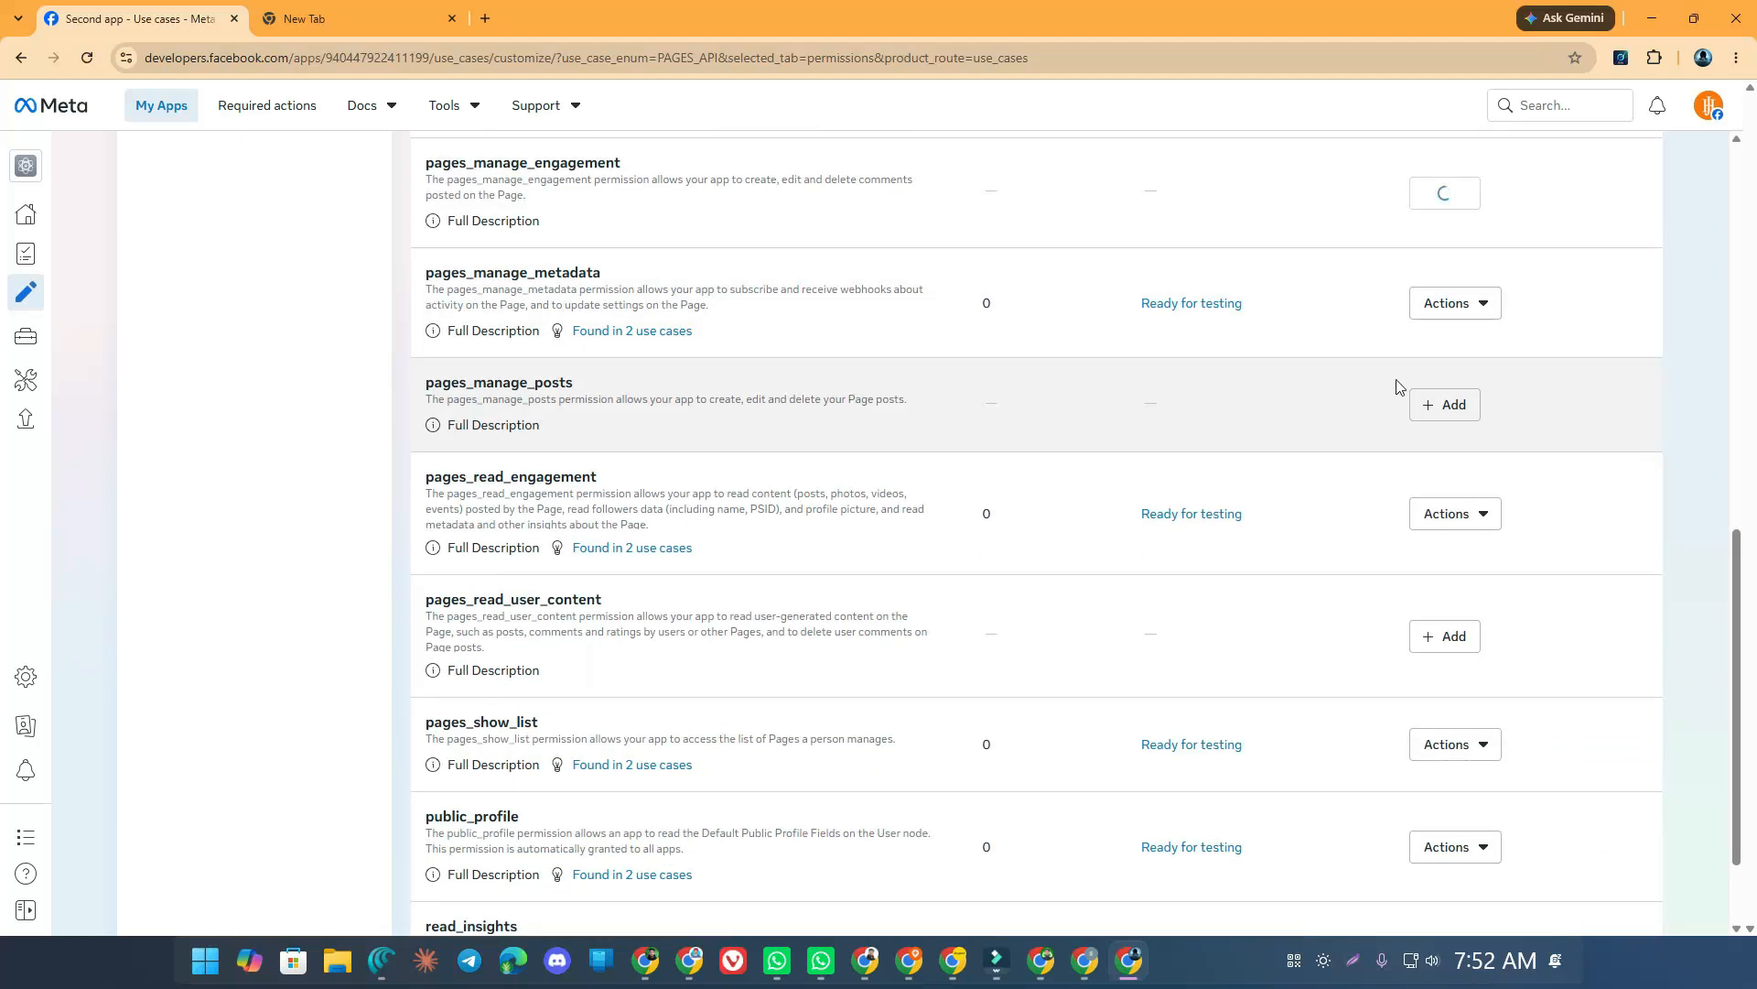
left_click(1448, 406)
scroll(1177, 366, "down", 2)
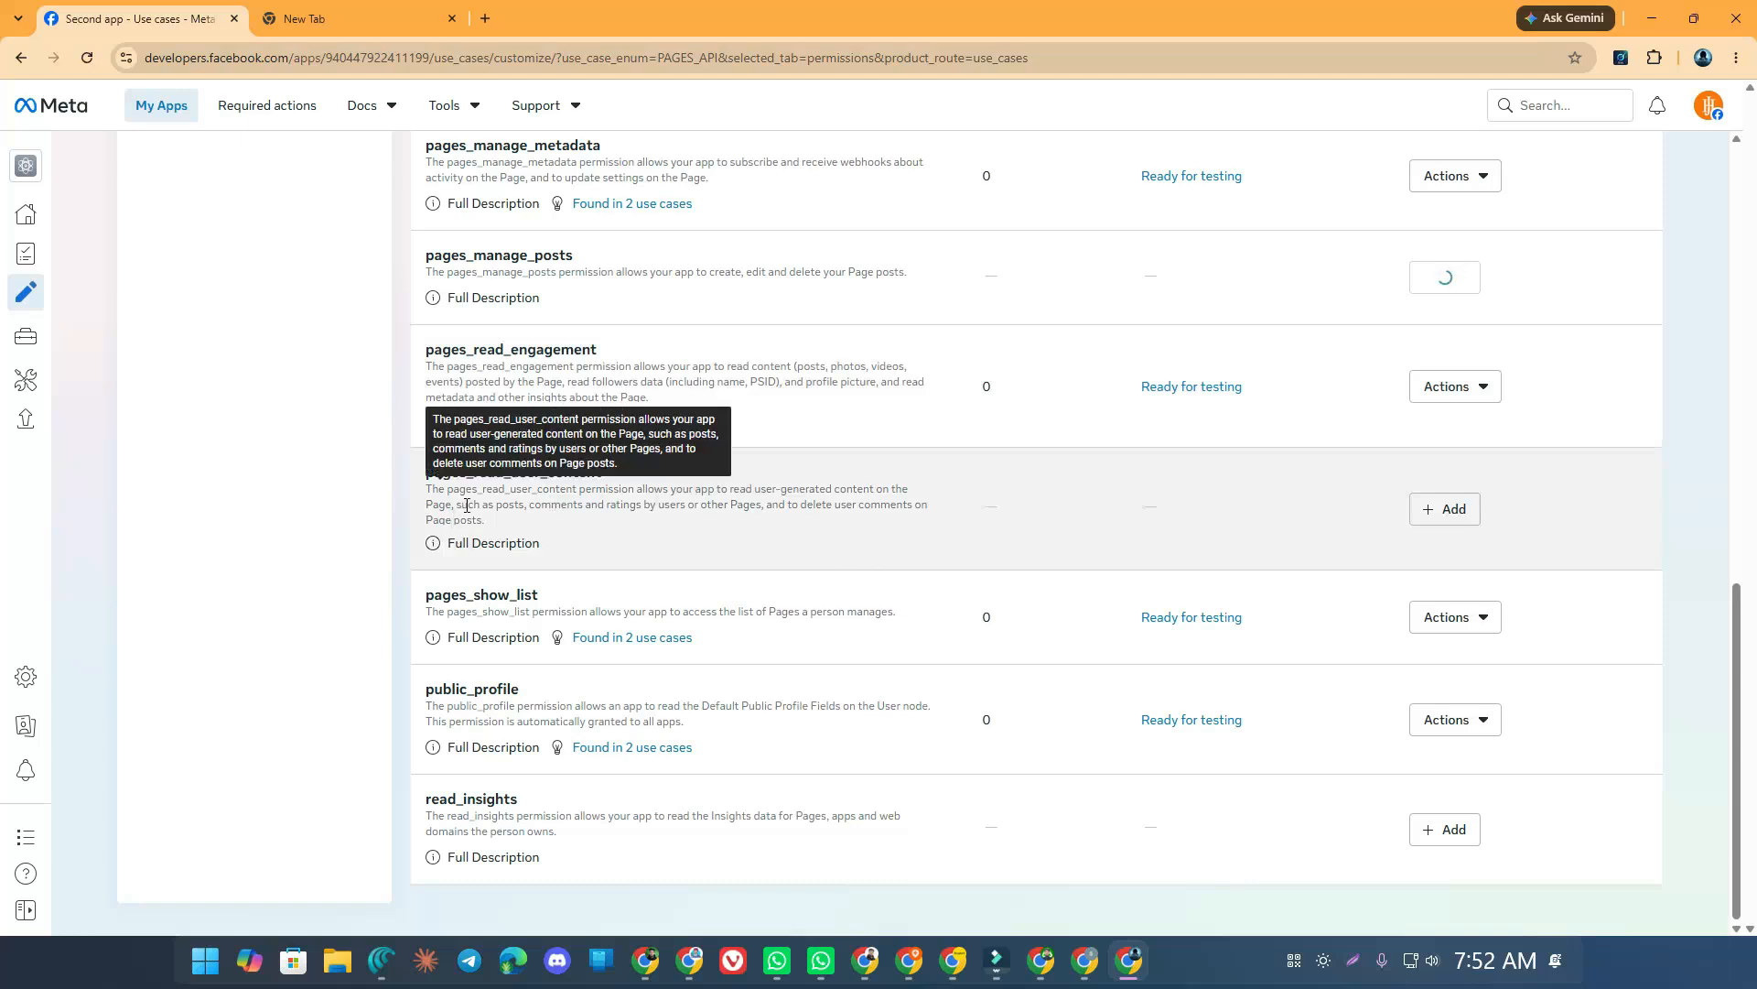
left_click(1439, 510)
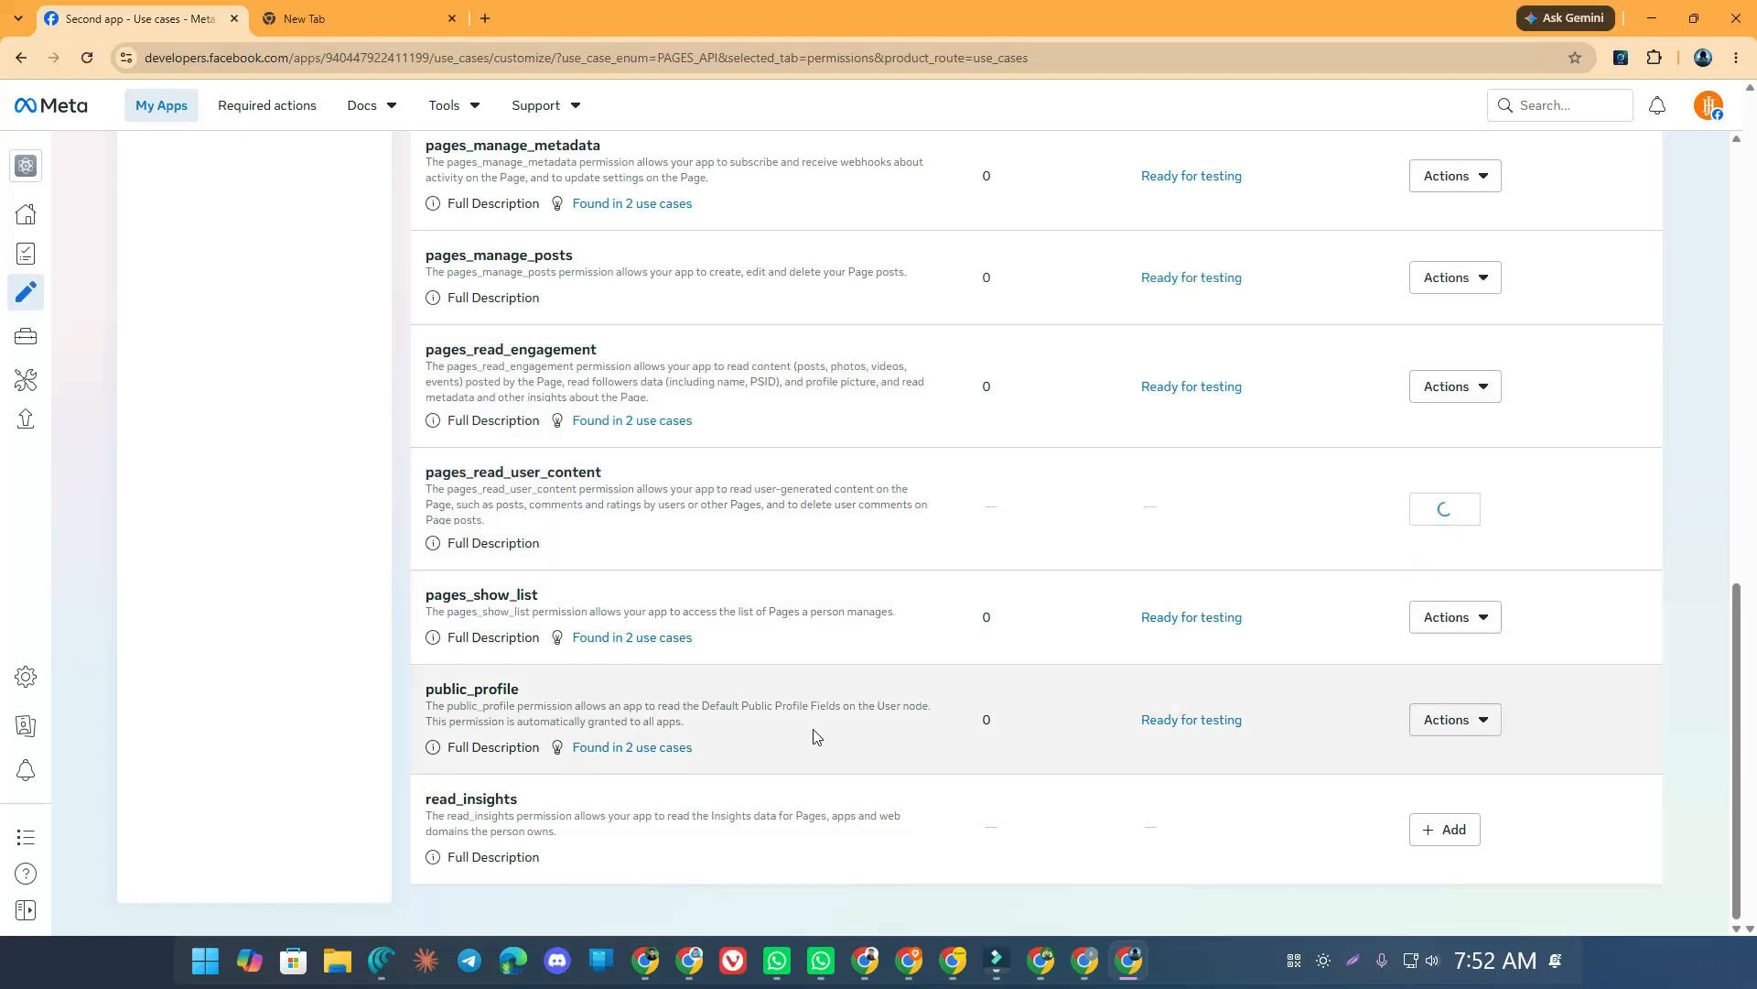
left_click(1451, 829)
scroll(1384, 623, "up", 8)
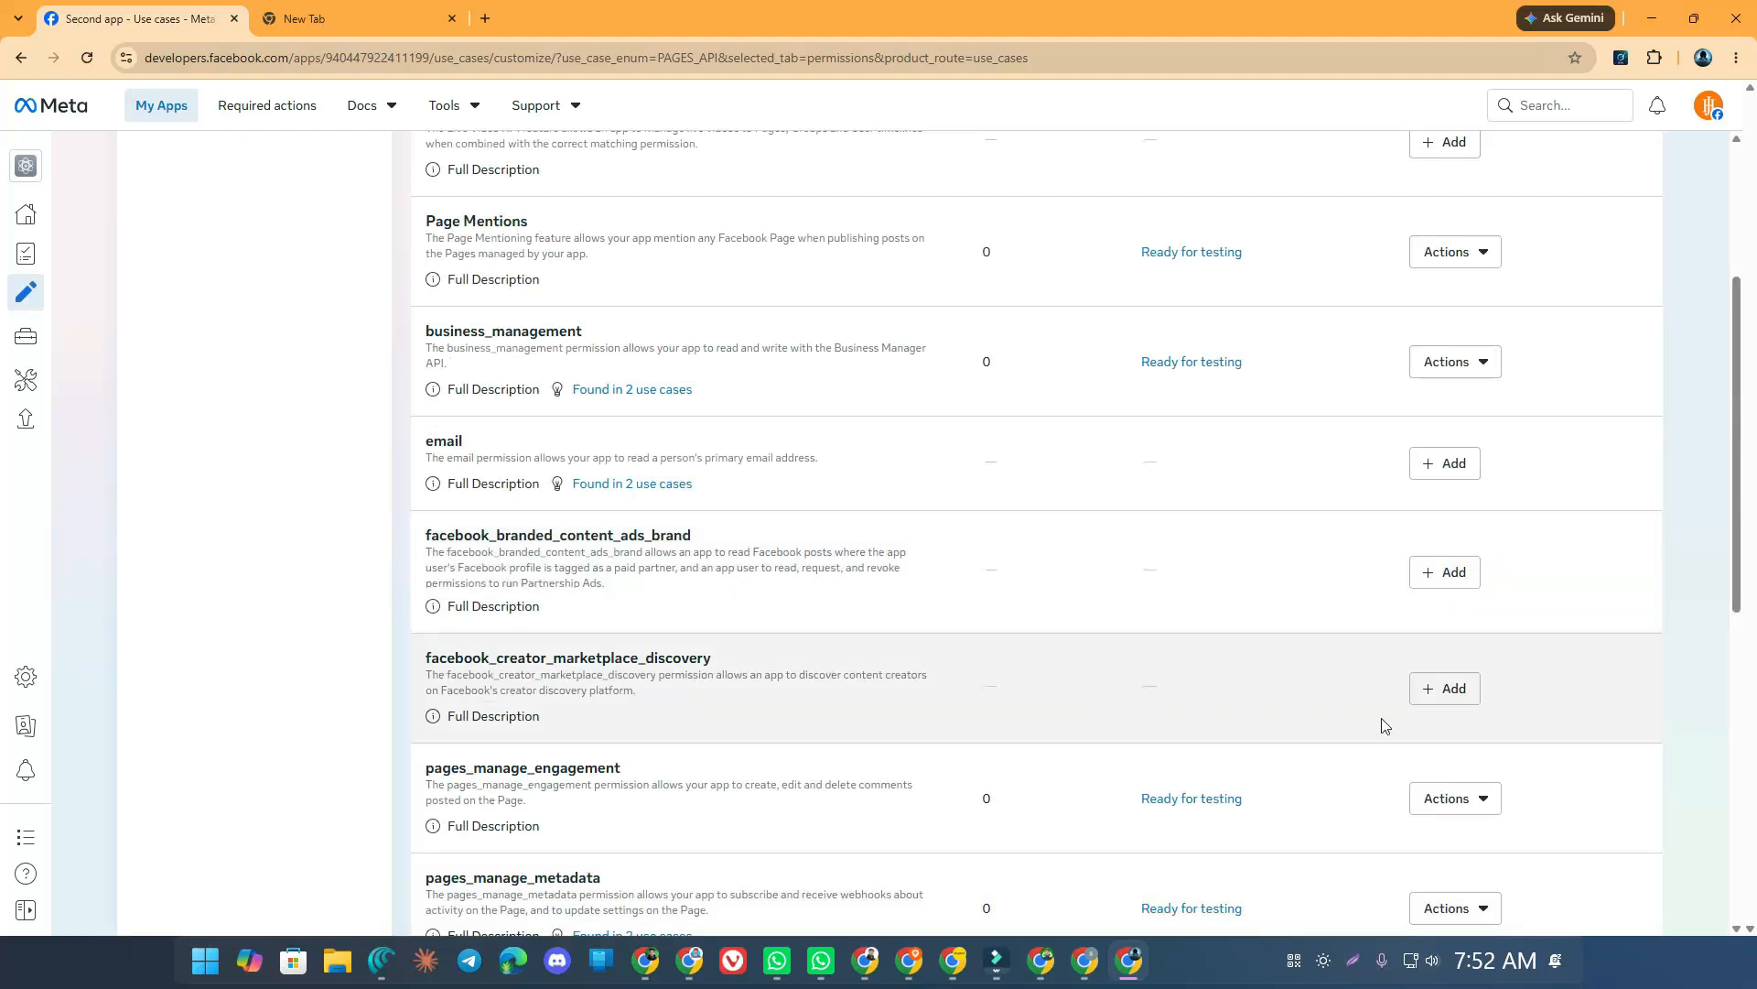
left_click(1410, 587)
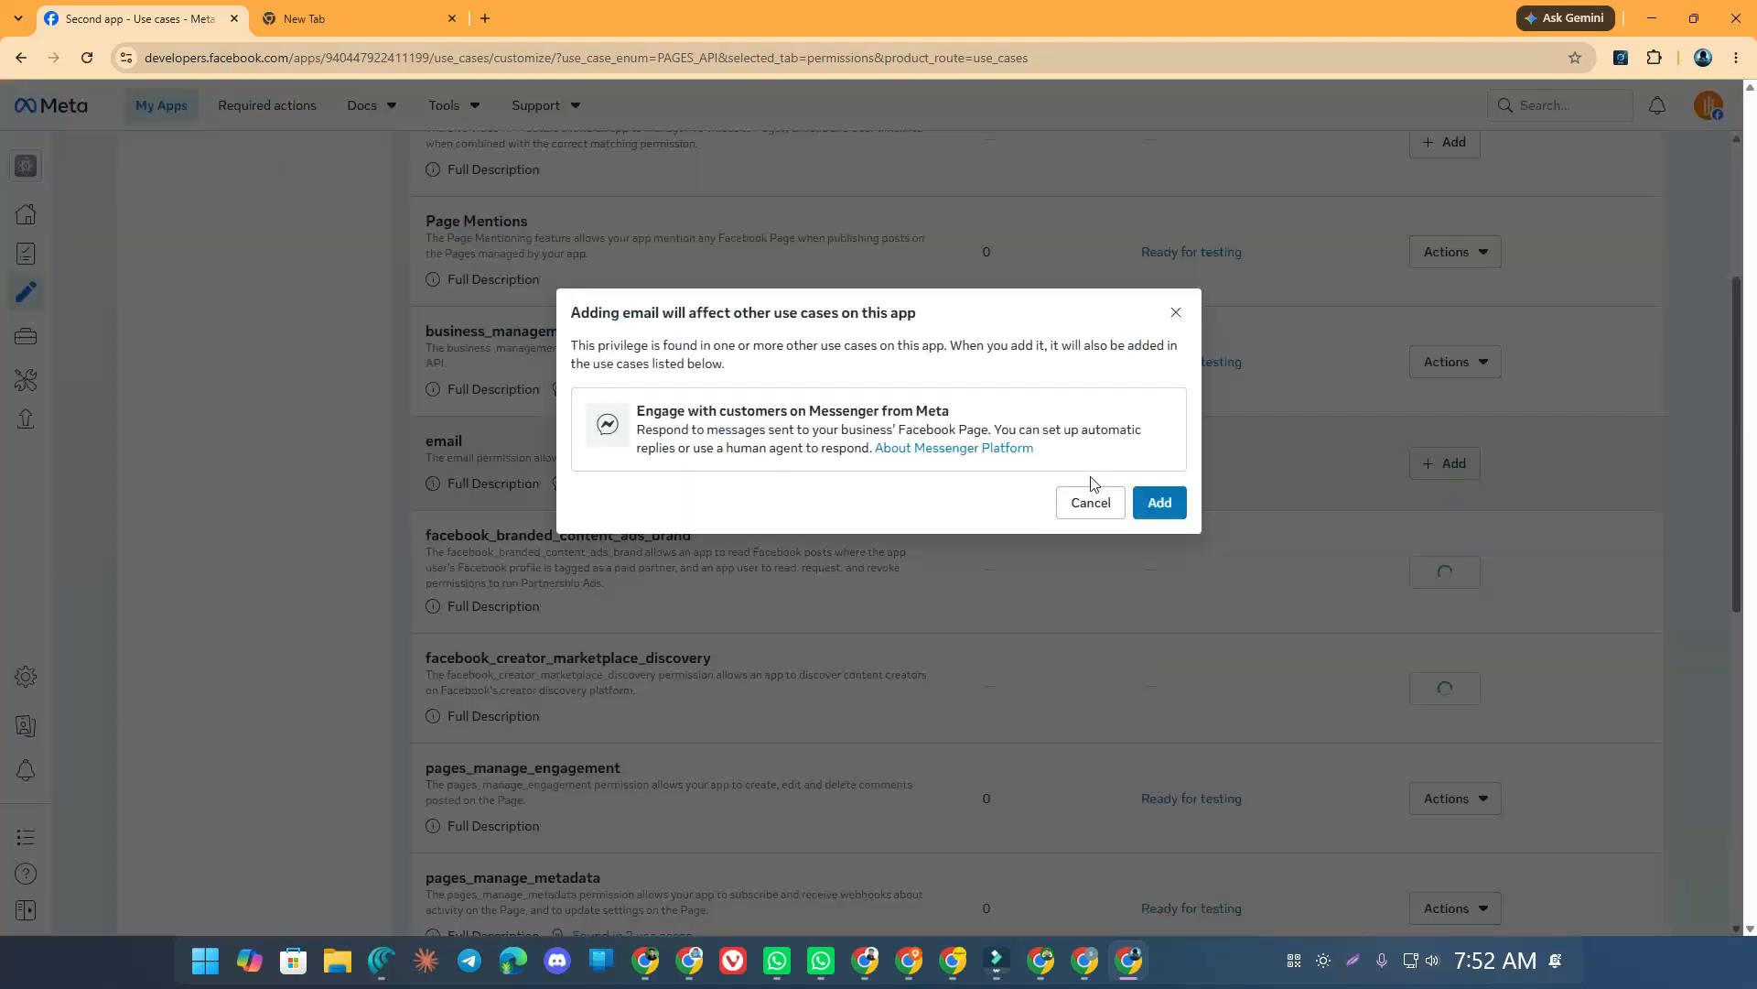
left_click(1155, 499)
scroll(1144, 502, "up", 3)
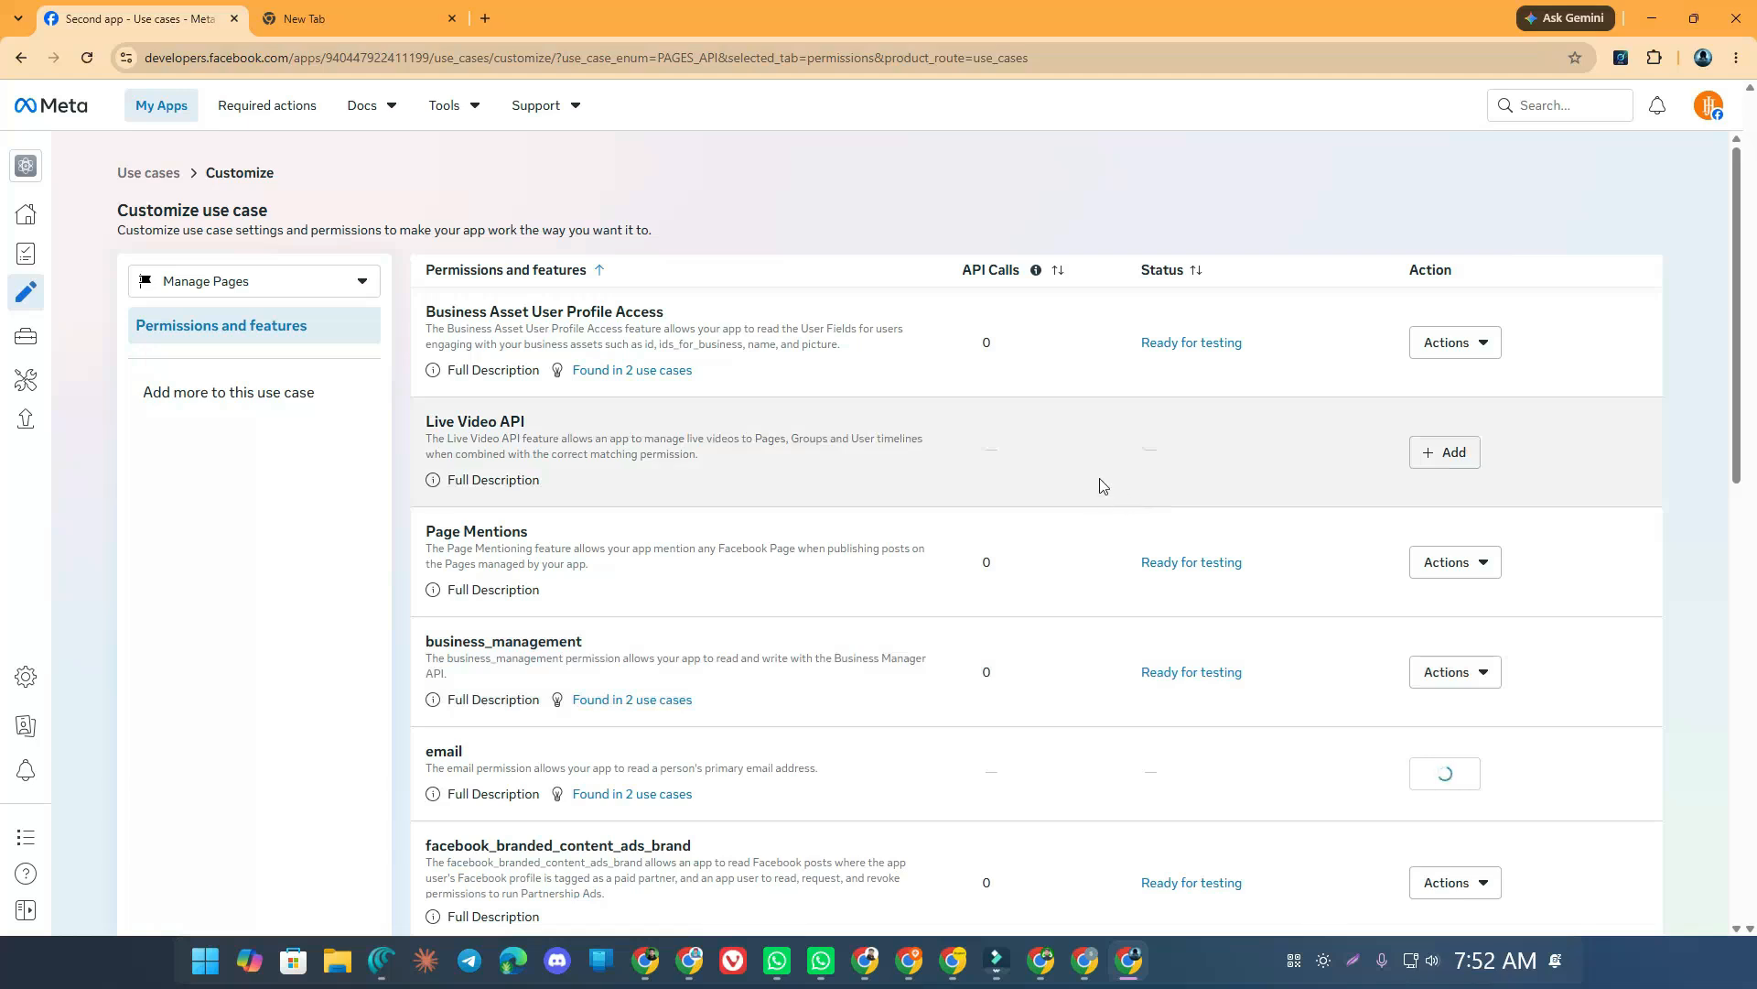
scroll(1093, 512, "down", 1)
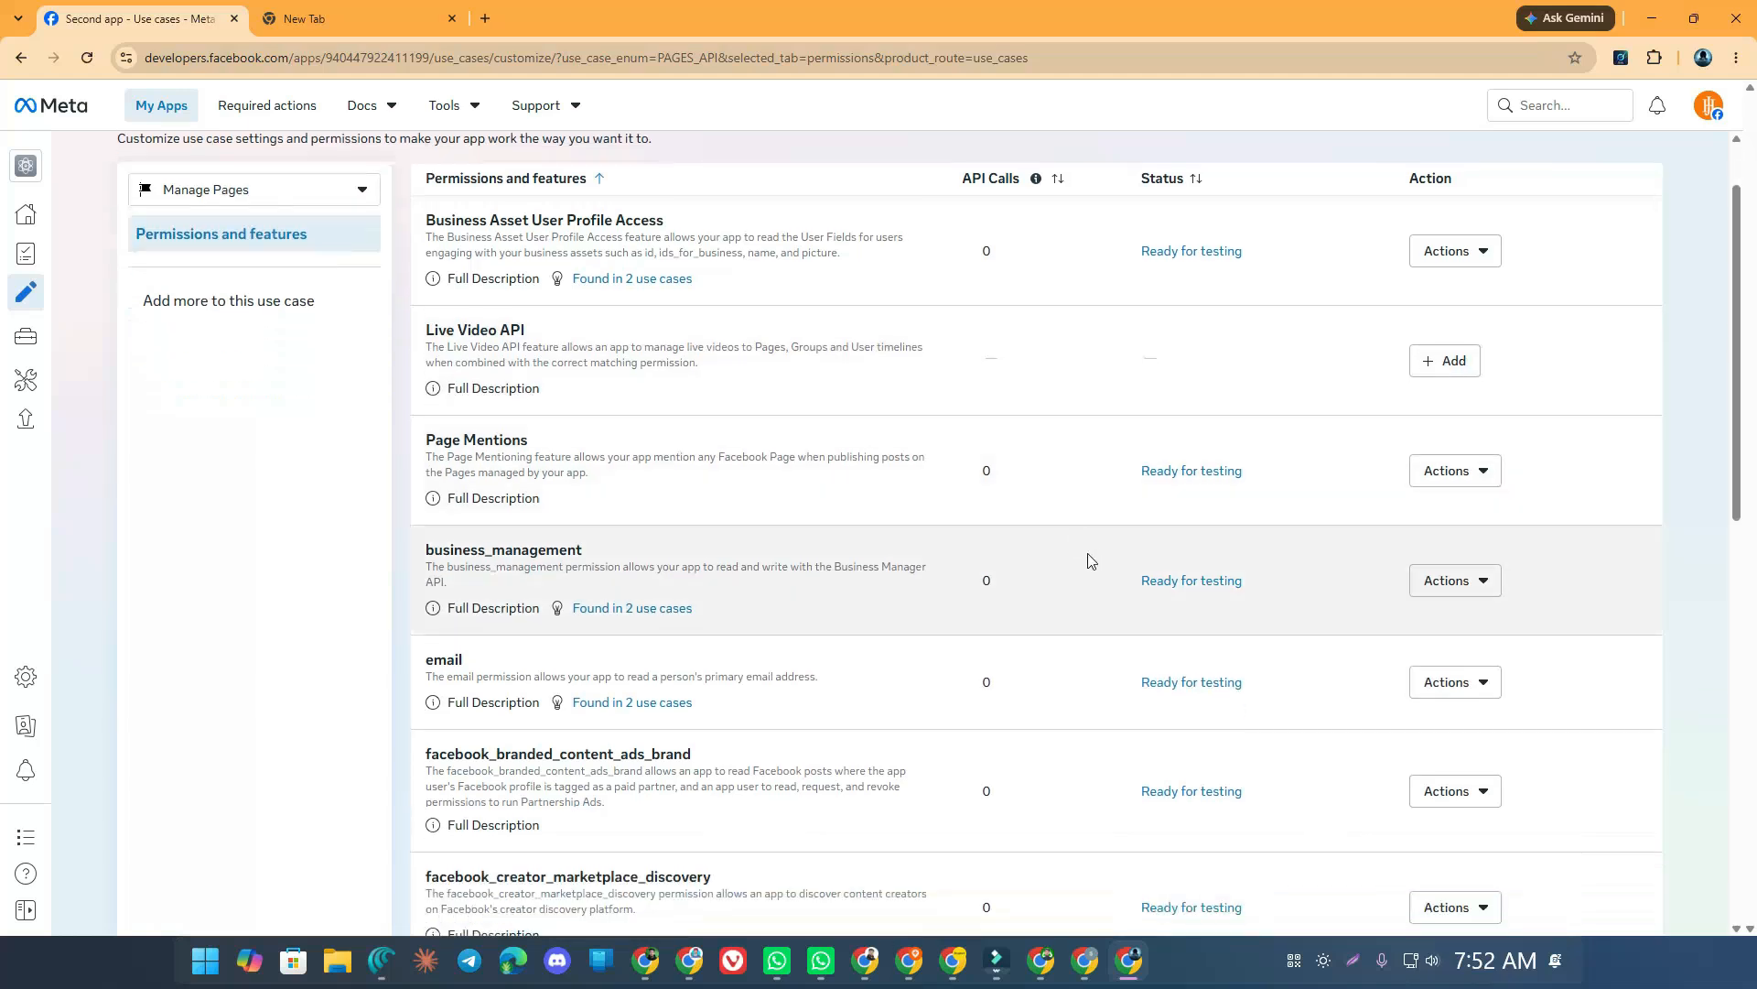
scroll(1089, 560, "up", 1)
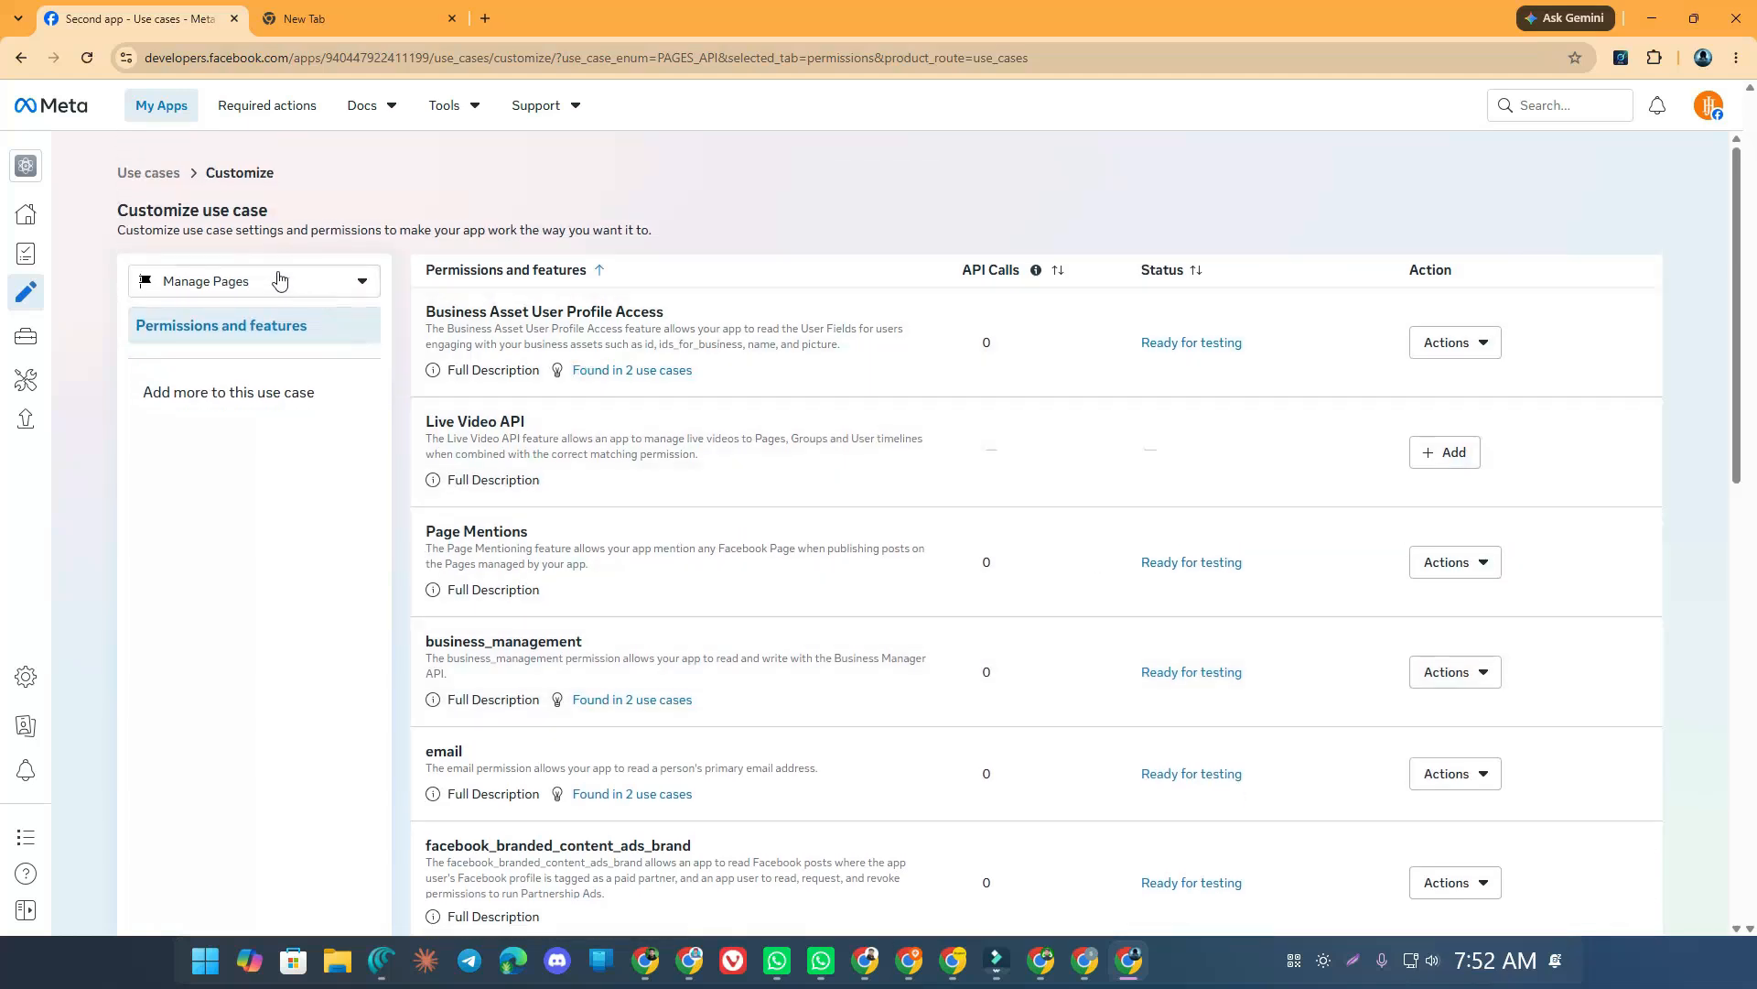
Switch the use-case selector back to Messenger from Meta
left_click(253, 285)
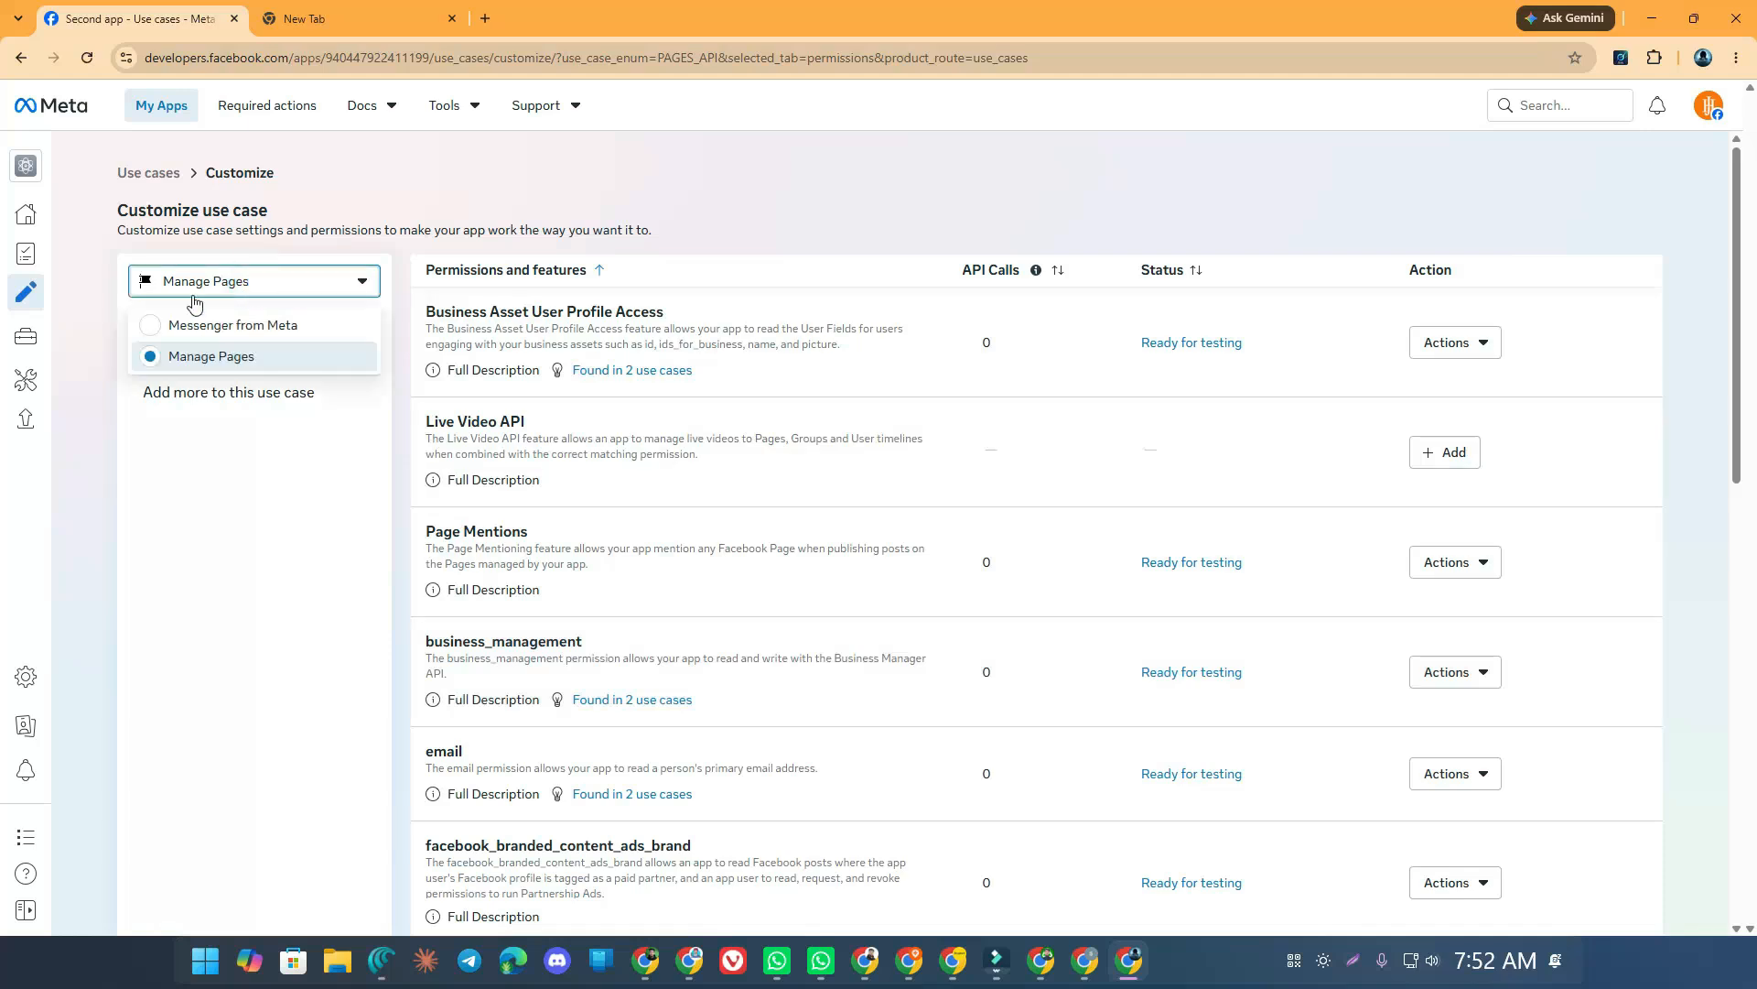
left_click(207, 356)
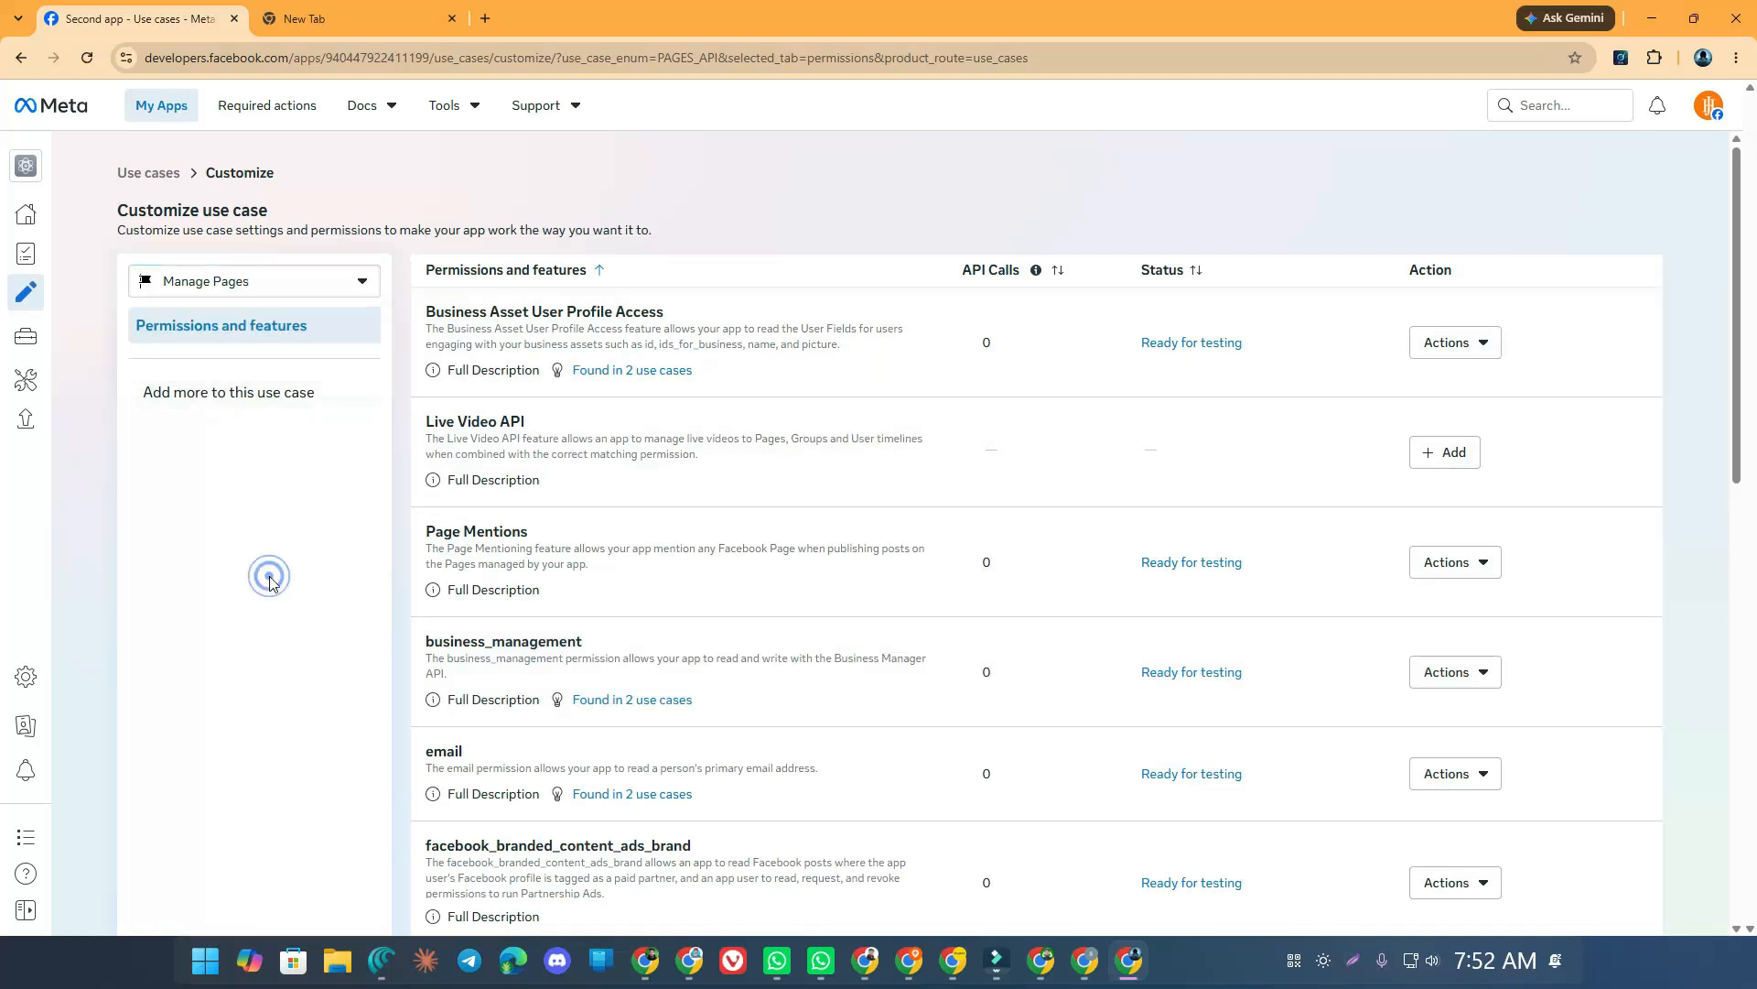
left_click(184, 280)
left_click(224, 326)
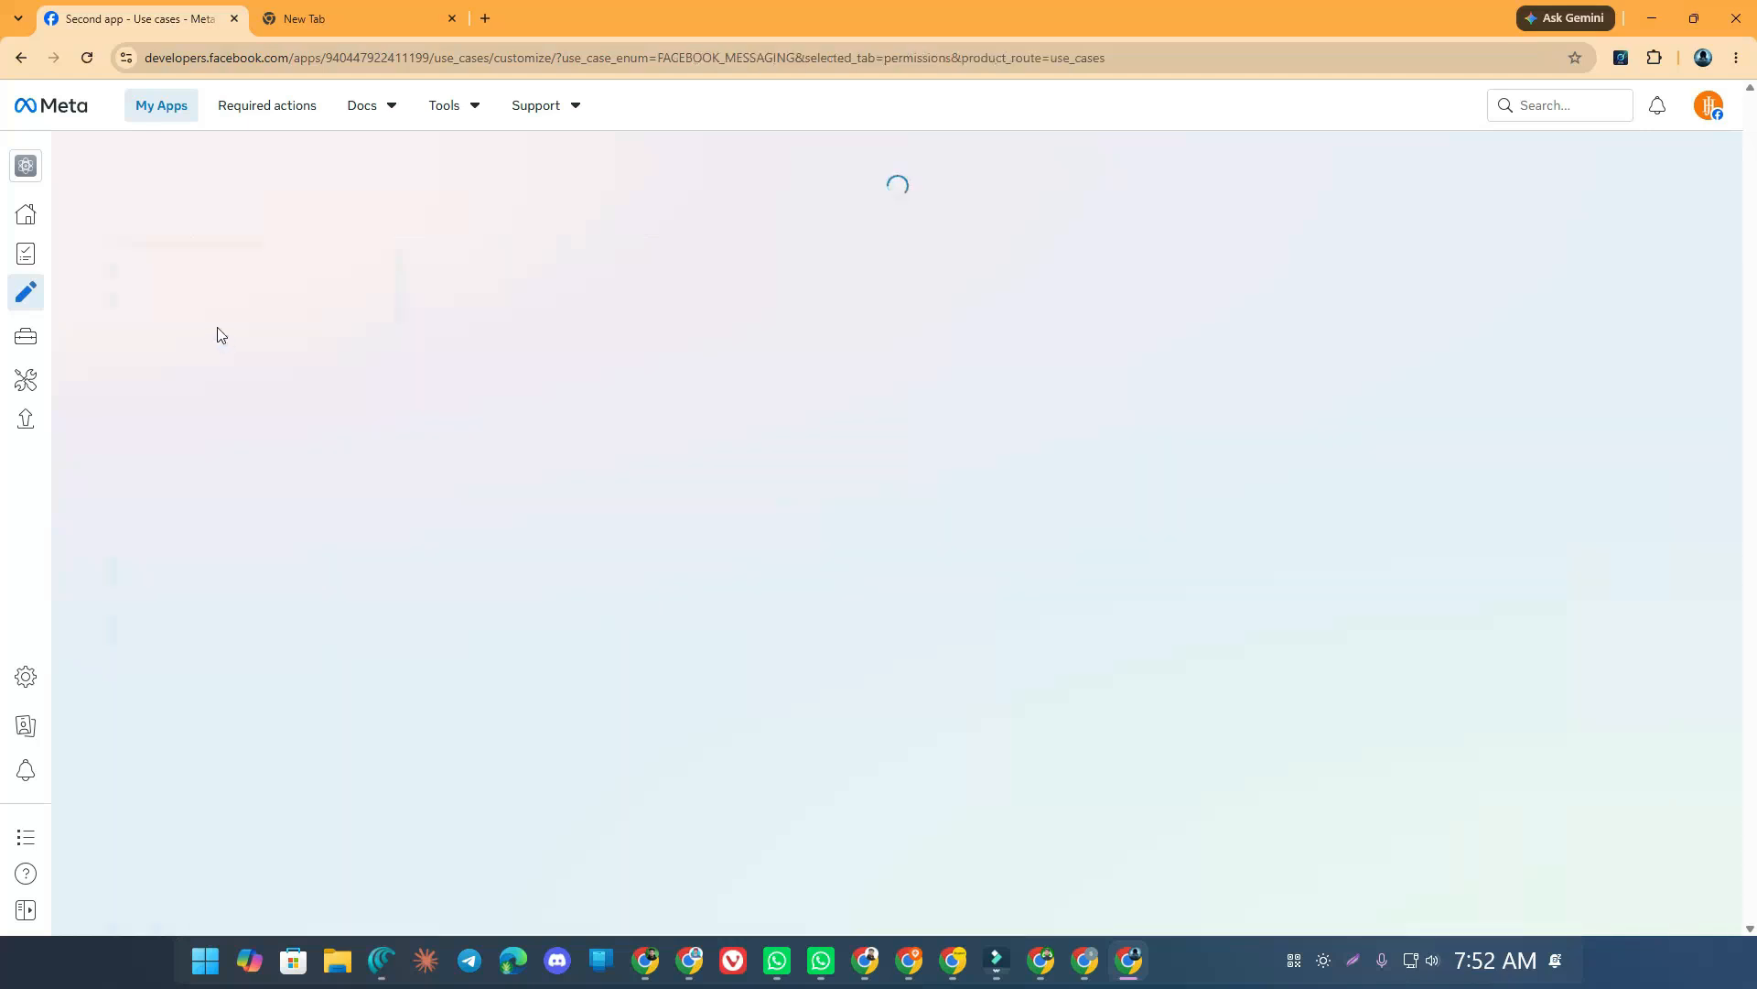
Add the instagram_manage_messages, instagram_basic and marketing_messages_messenger permissions
scroll(870, 279, "down", 10)
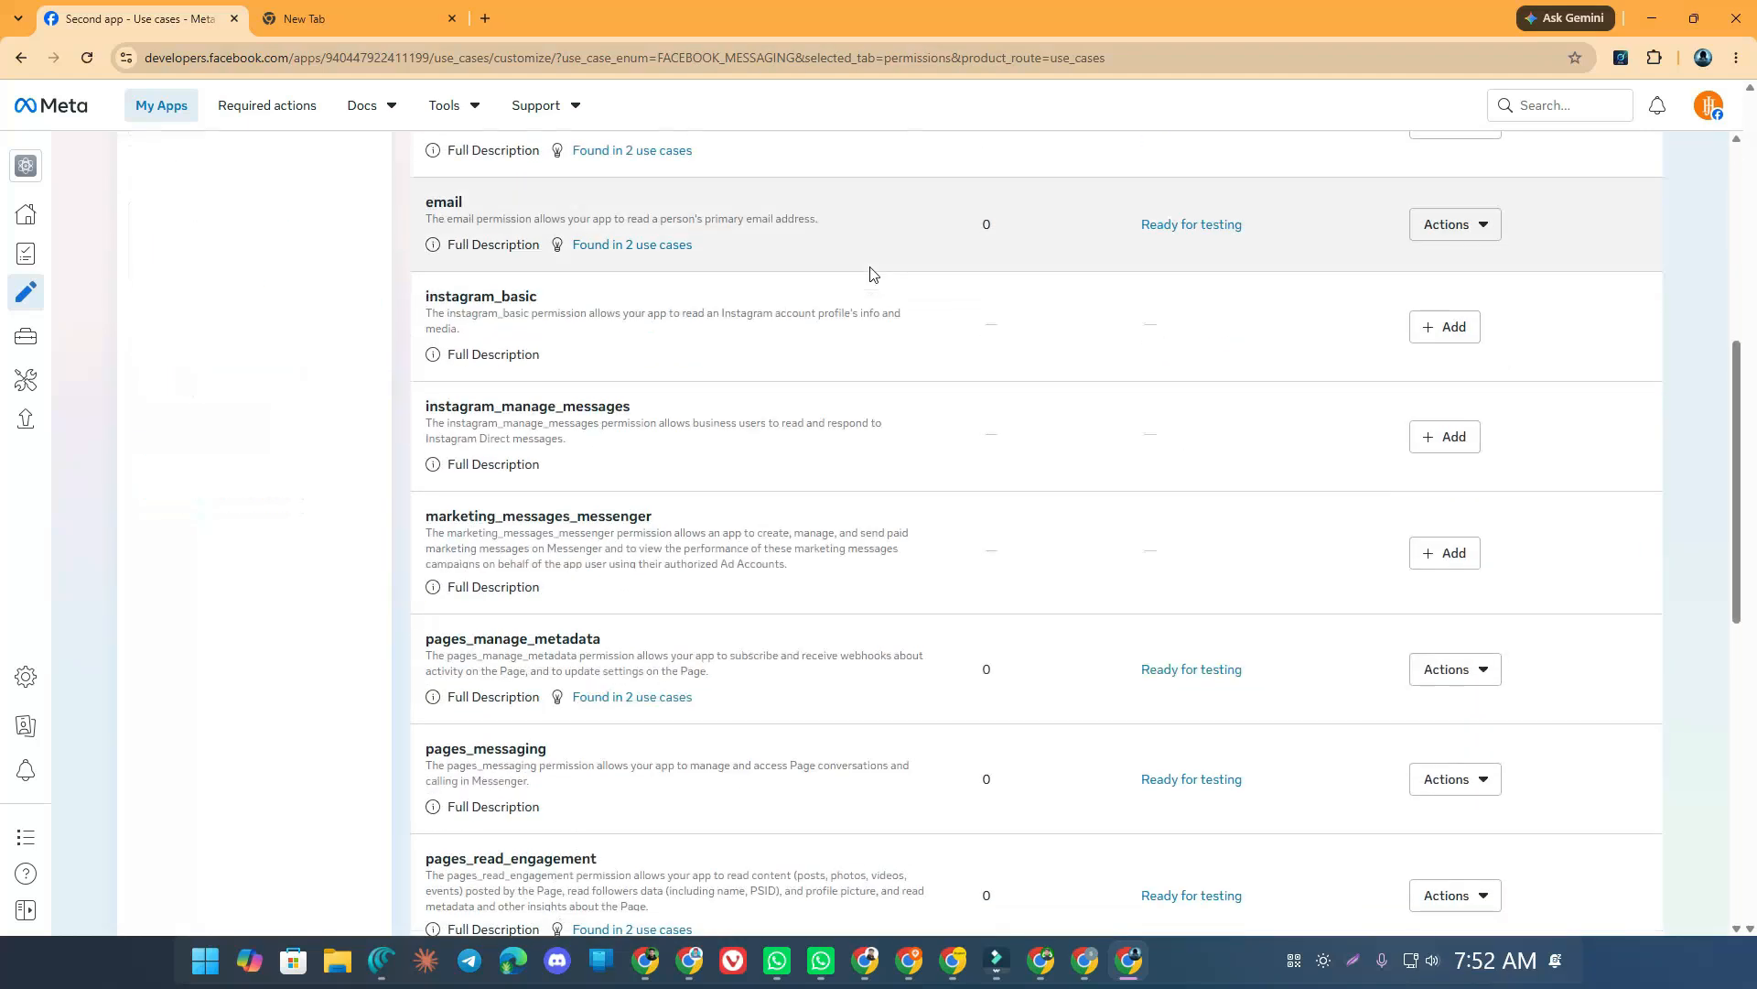
scroll(870, 290, "up", 5)
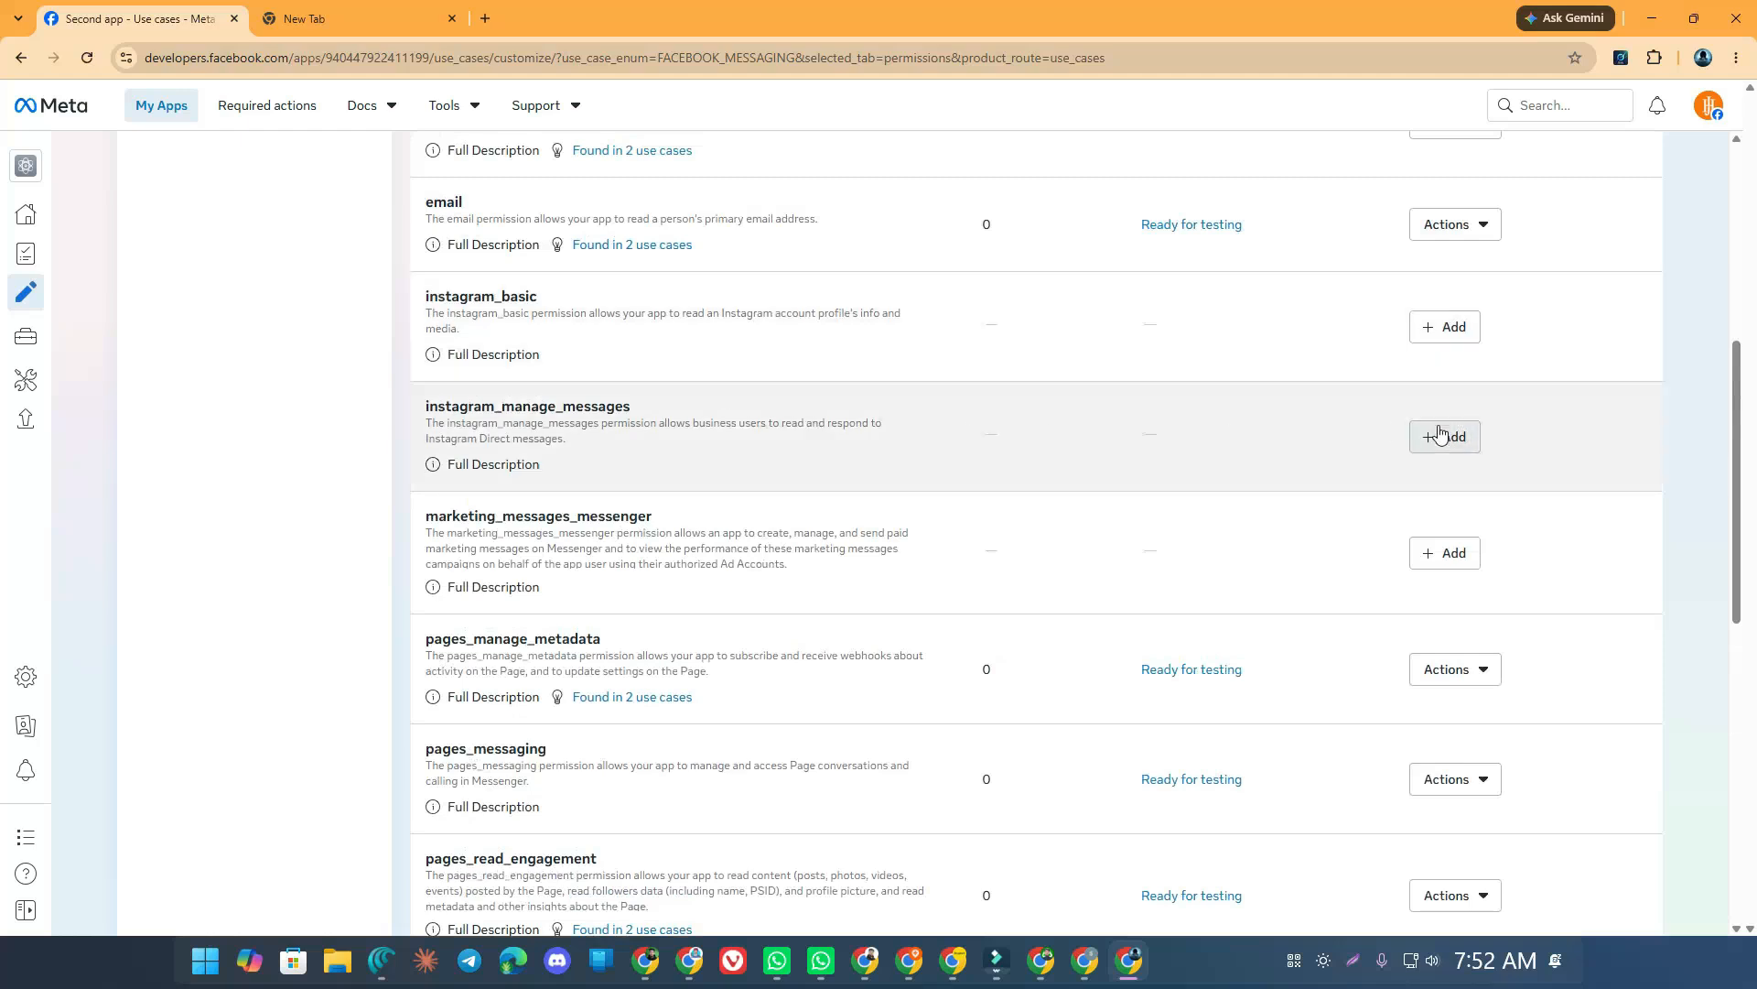
left_click(1445, 436)
left_click(1445, 329)
left_click(1445, 553)
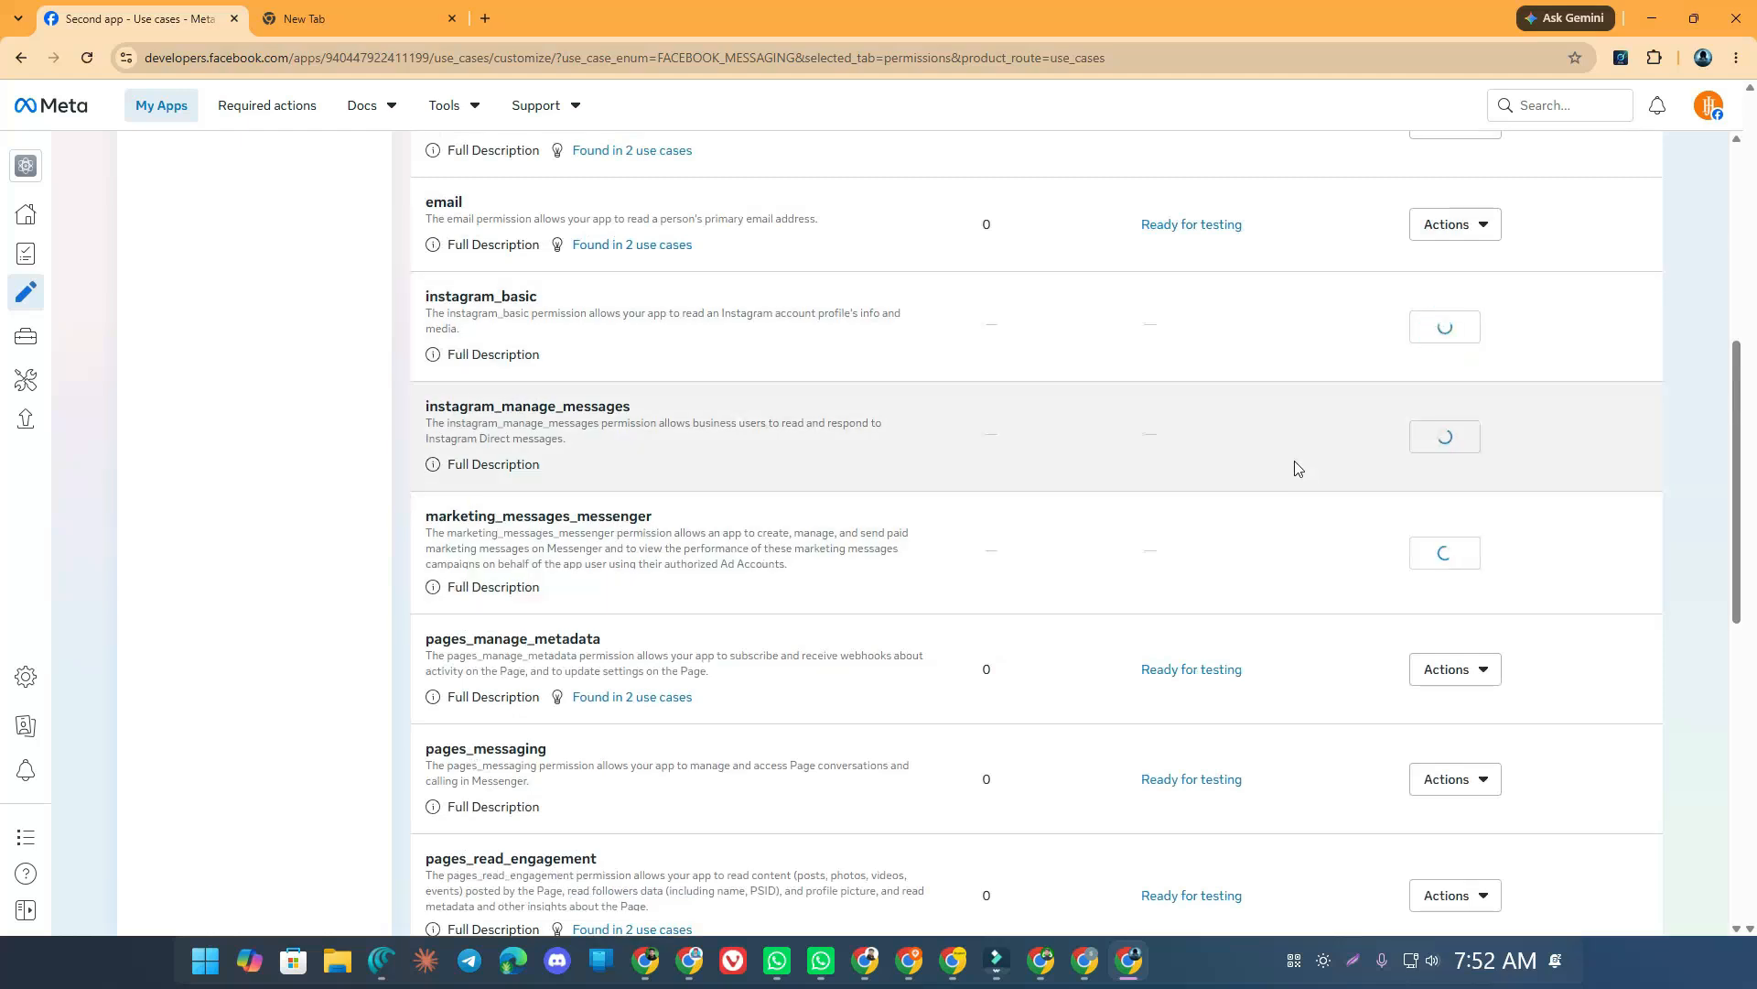
scroll(1291, 458, "up", 6)
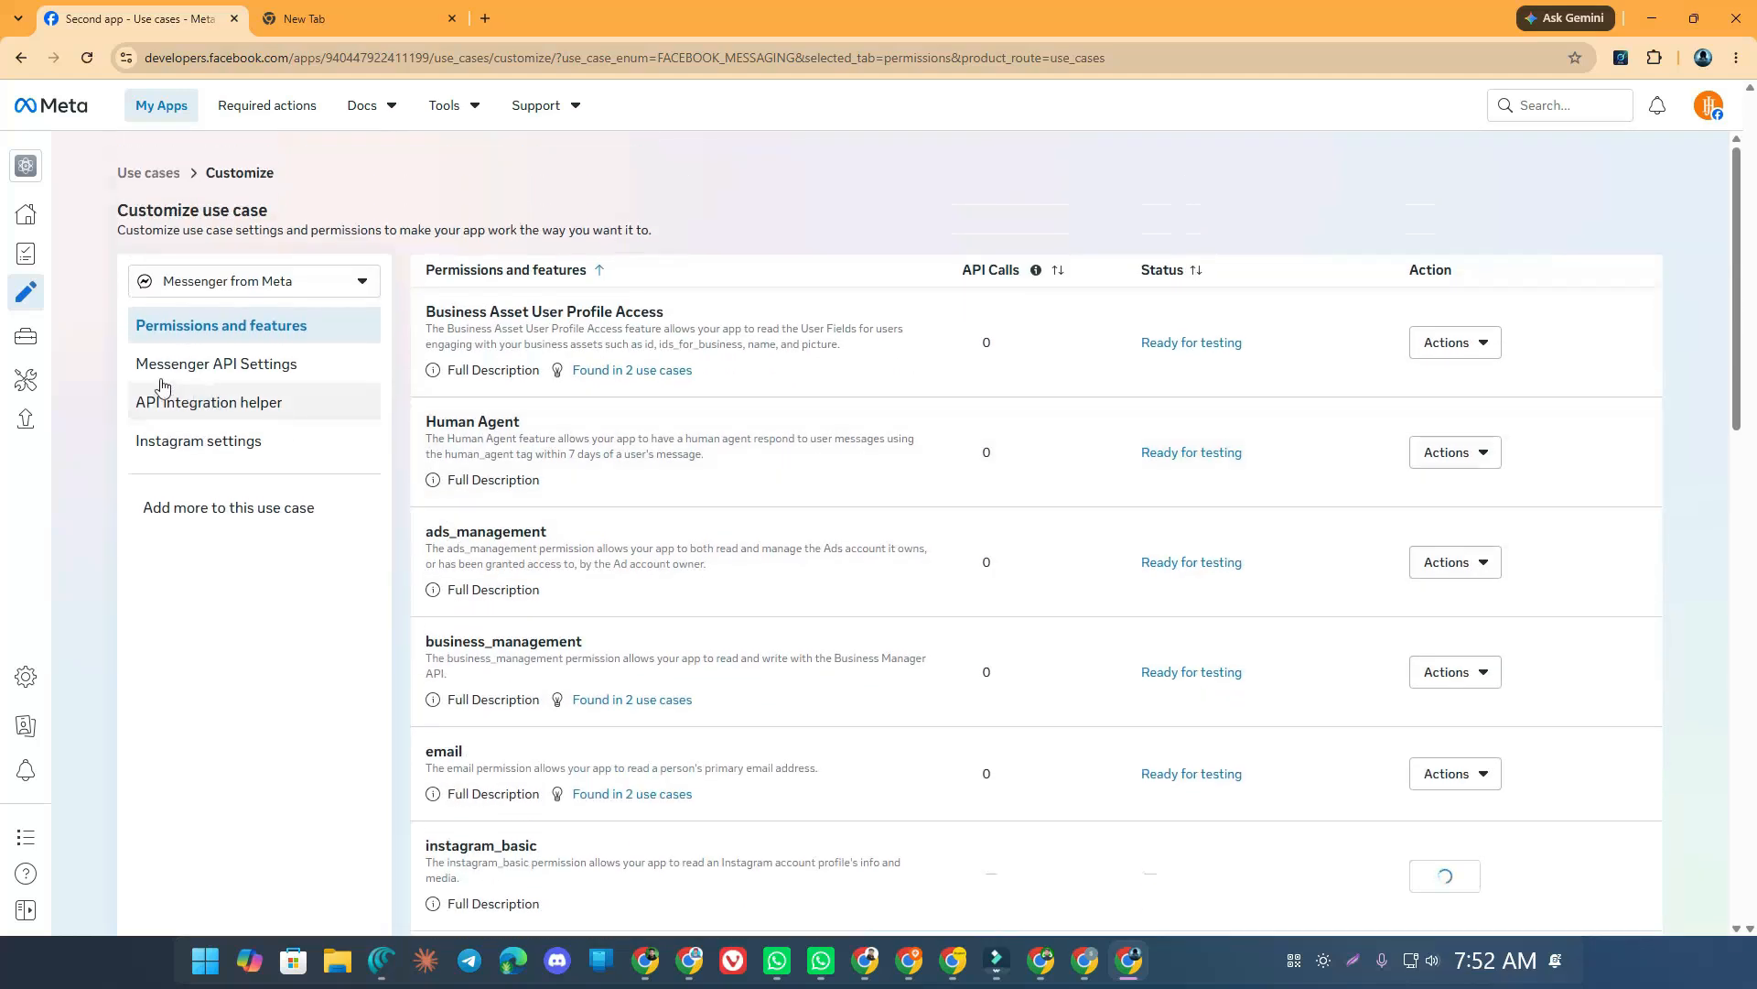
Go to Messenger API Settings and reach the empty Callback URL and Verify token fields
left_click(222, 376)
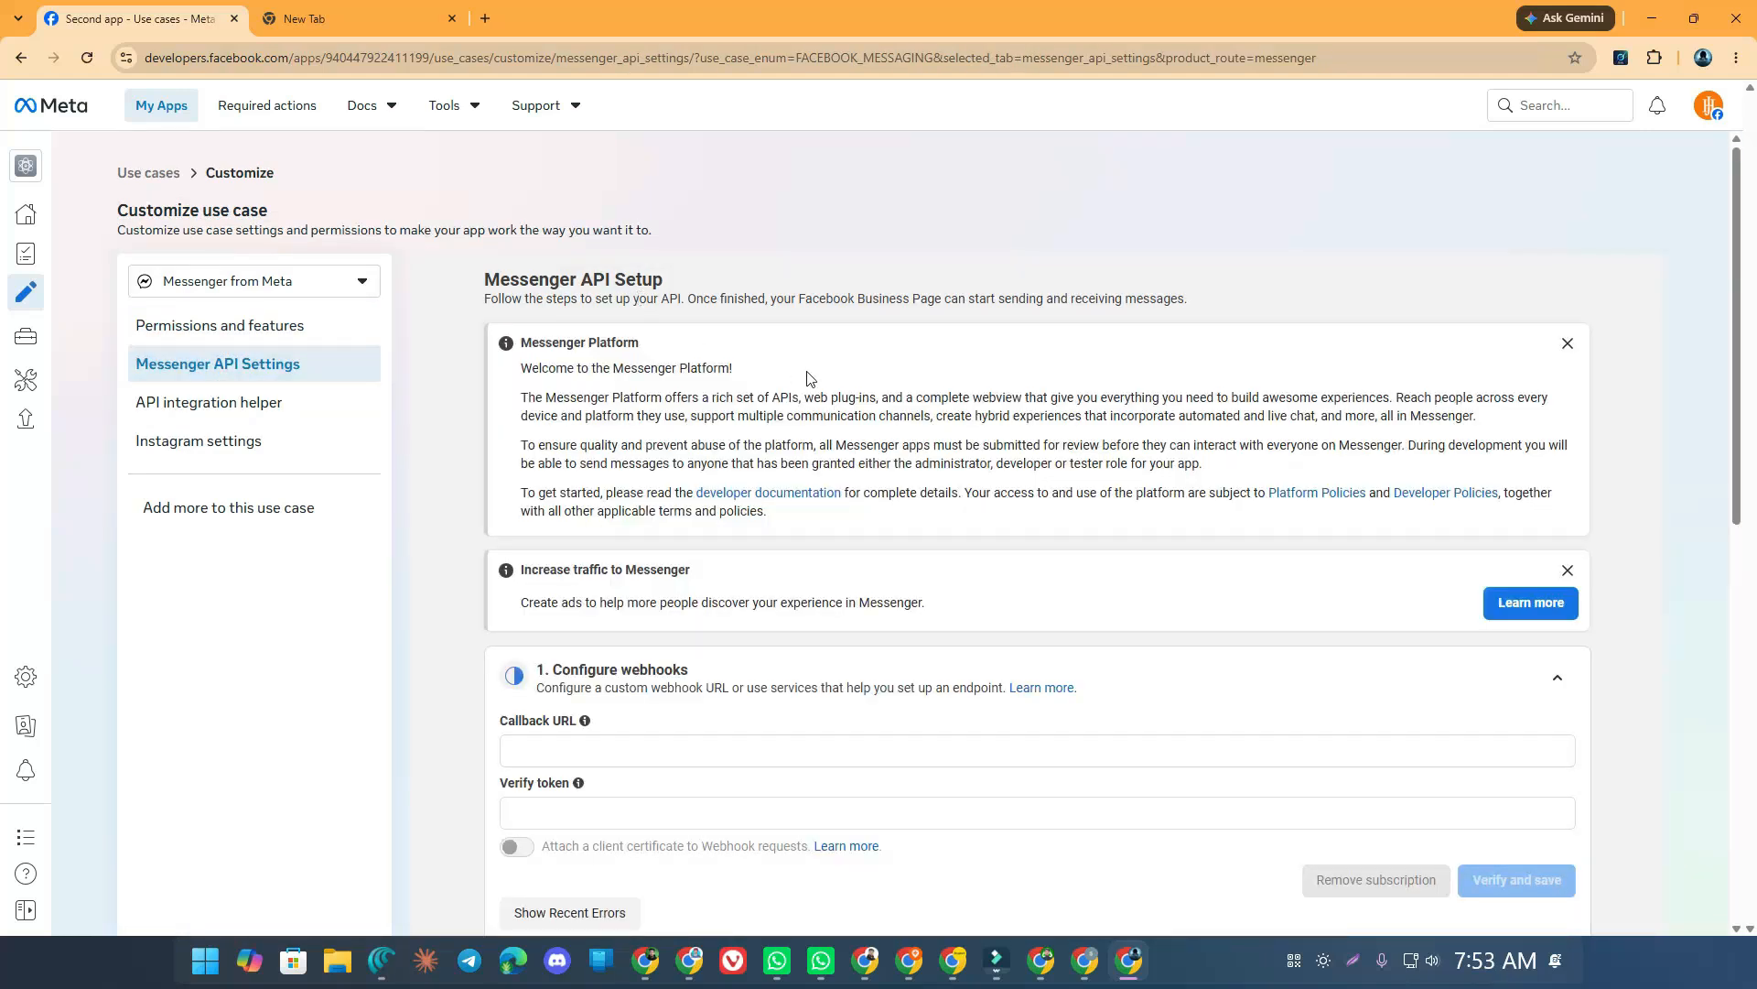
scroll(824, 380, "down", 5)
scroll(820, 343, "up", 3)
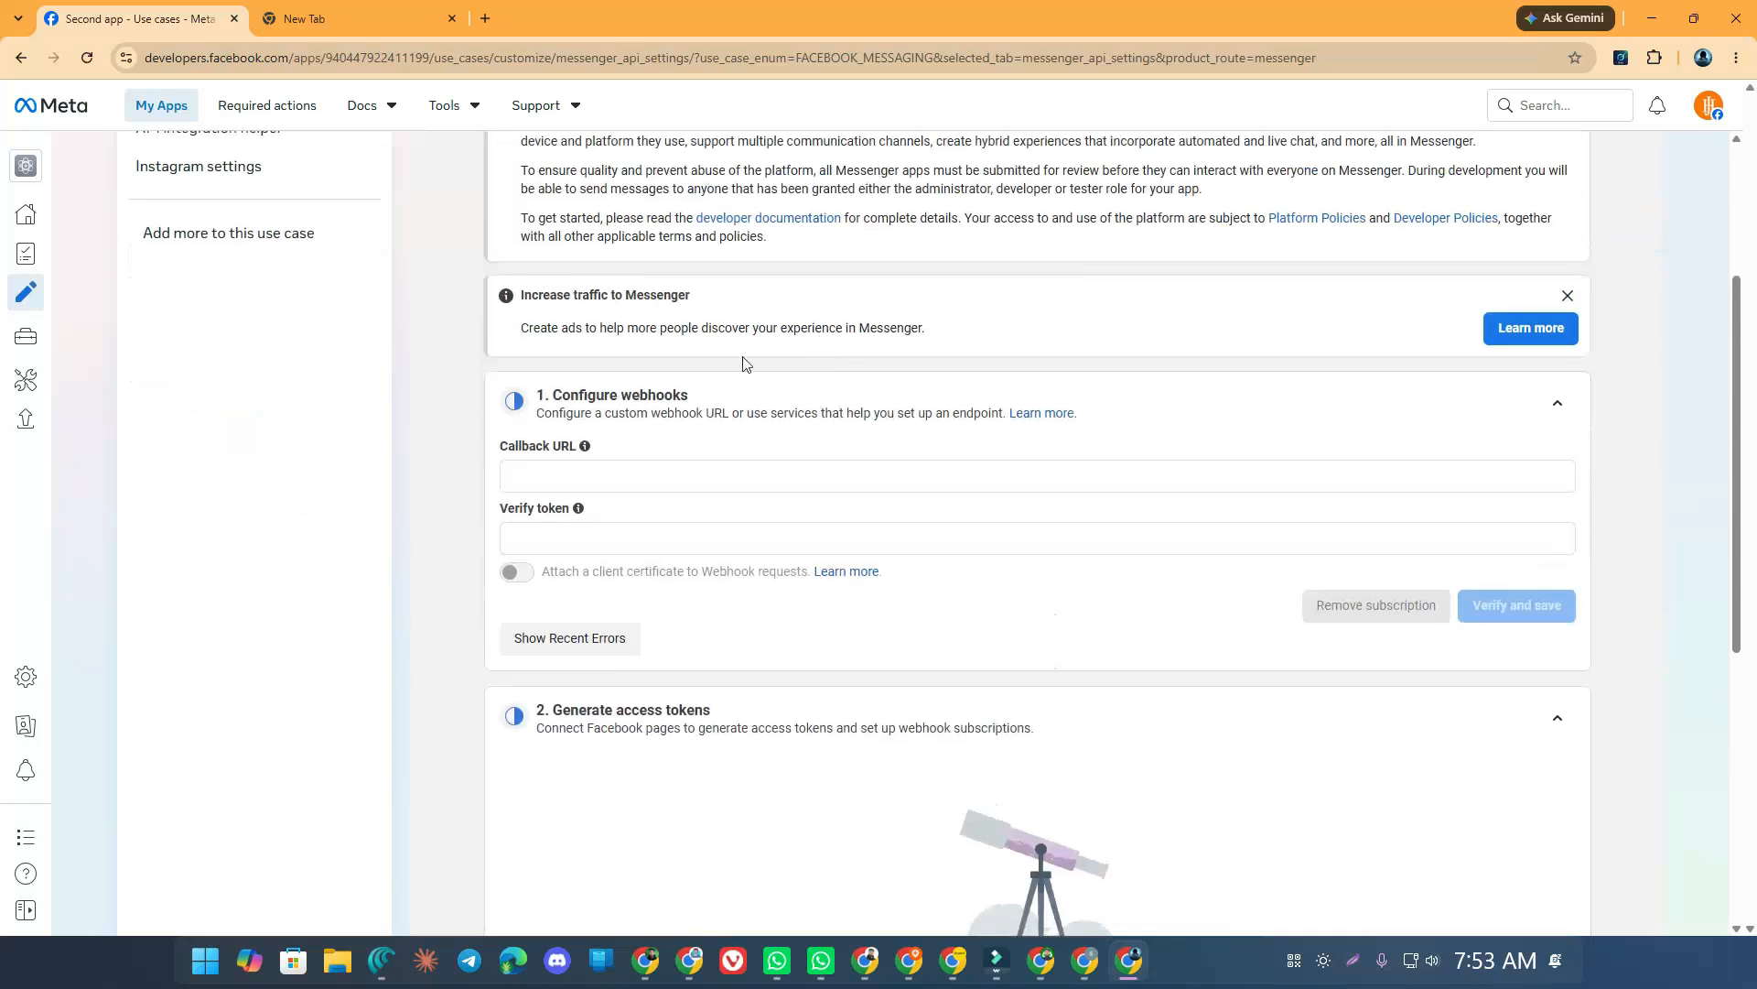
left_click(545, 471)
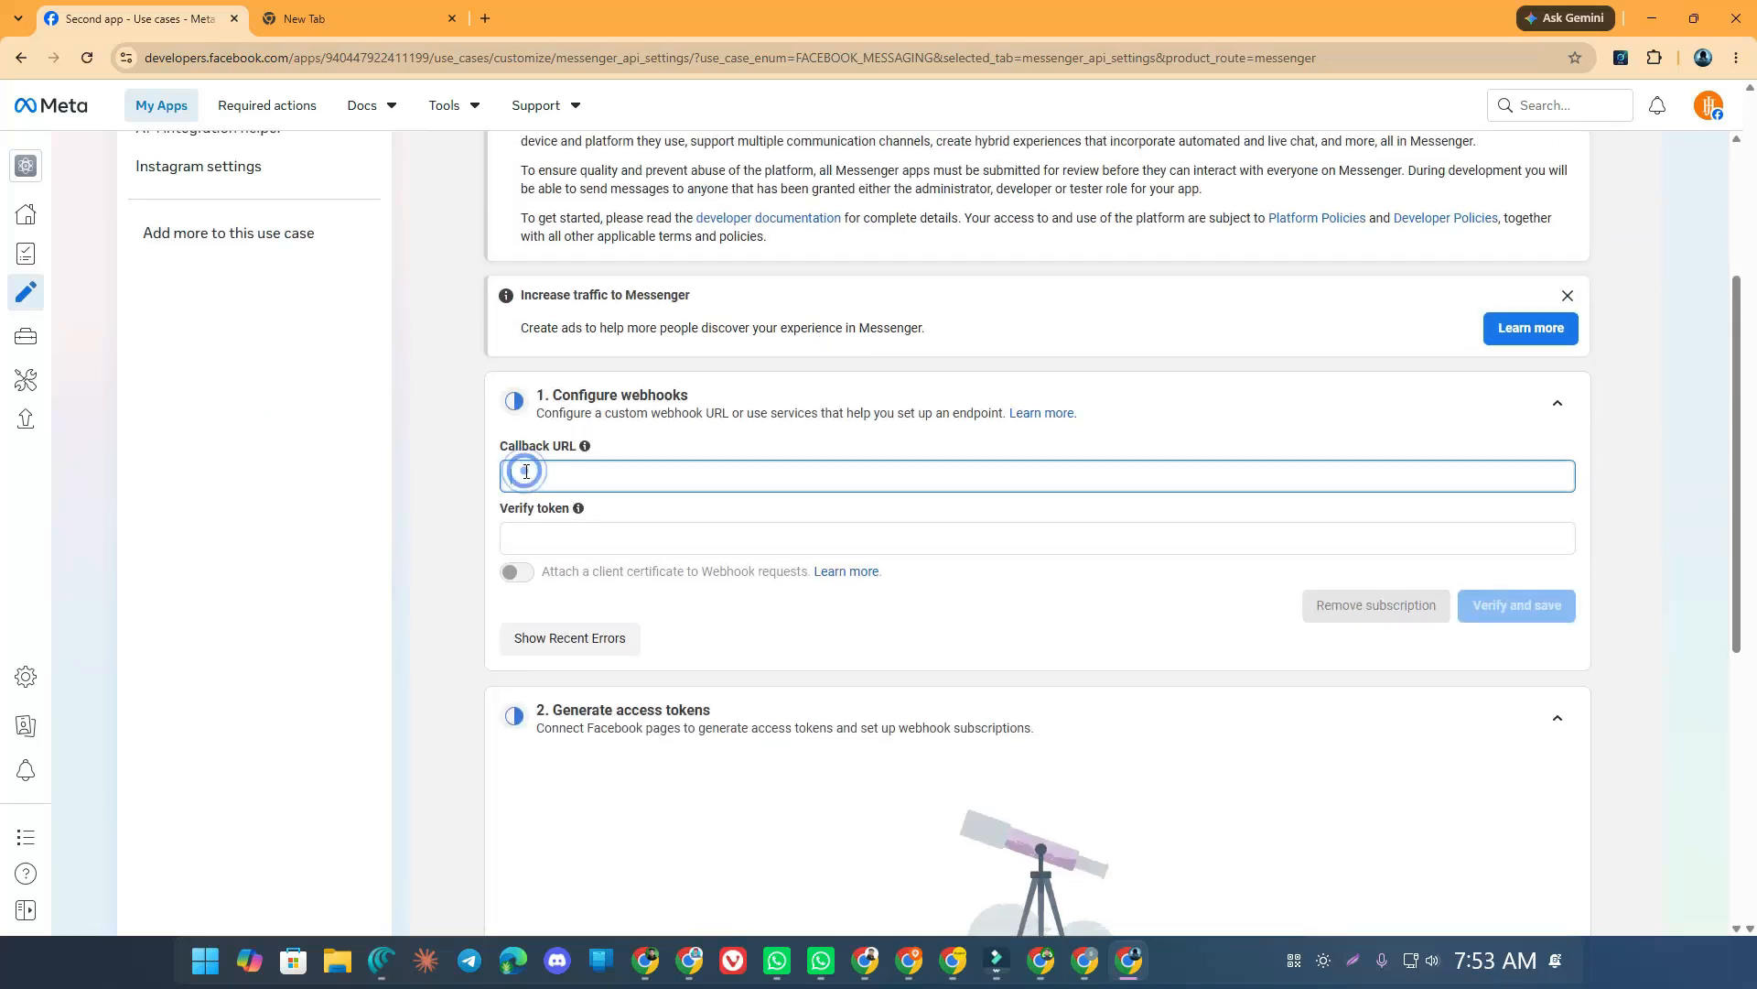
left_click(541, 538)
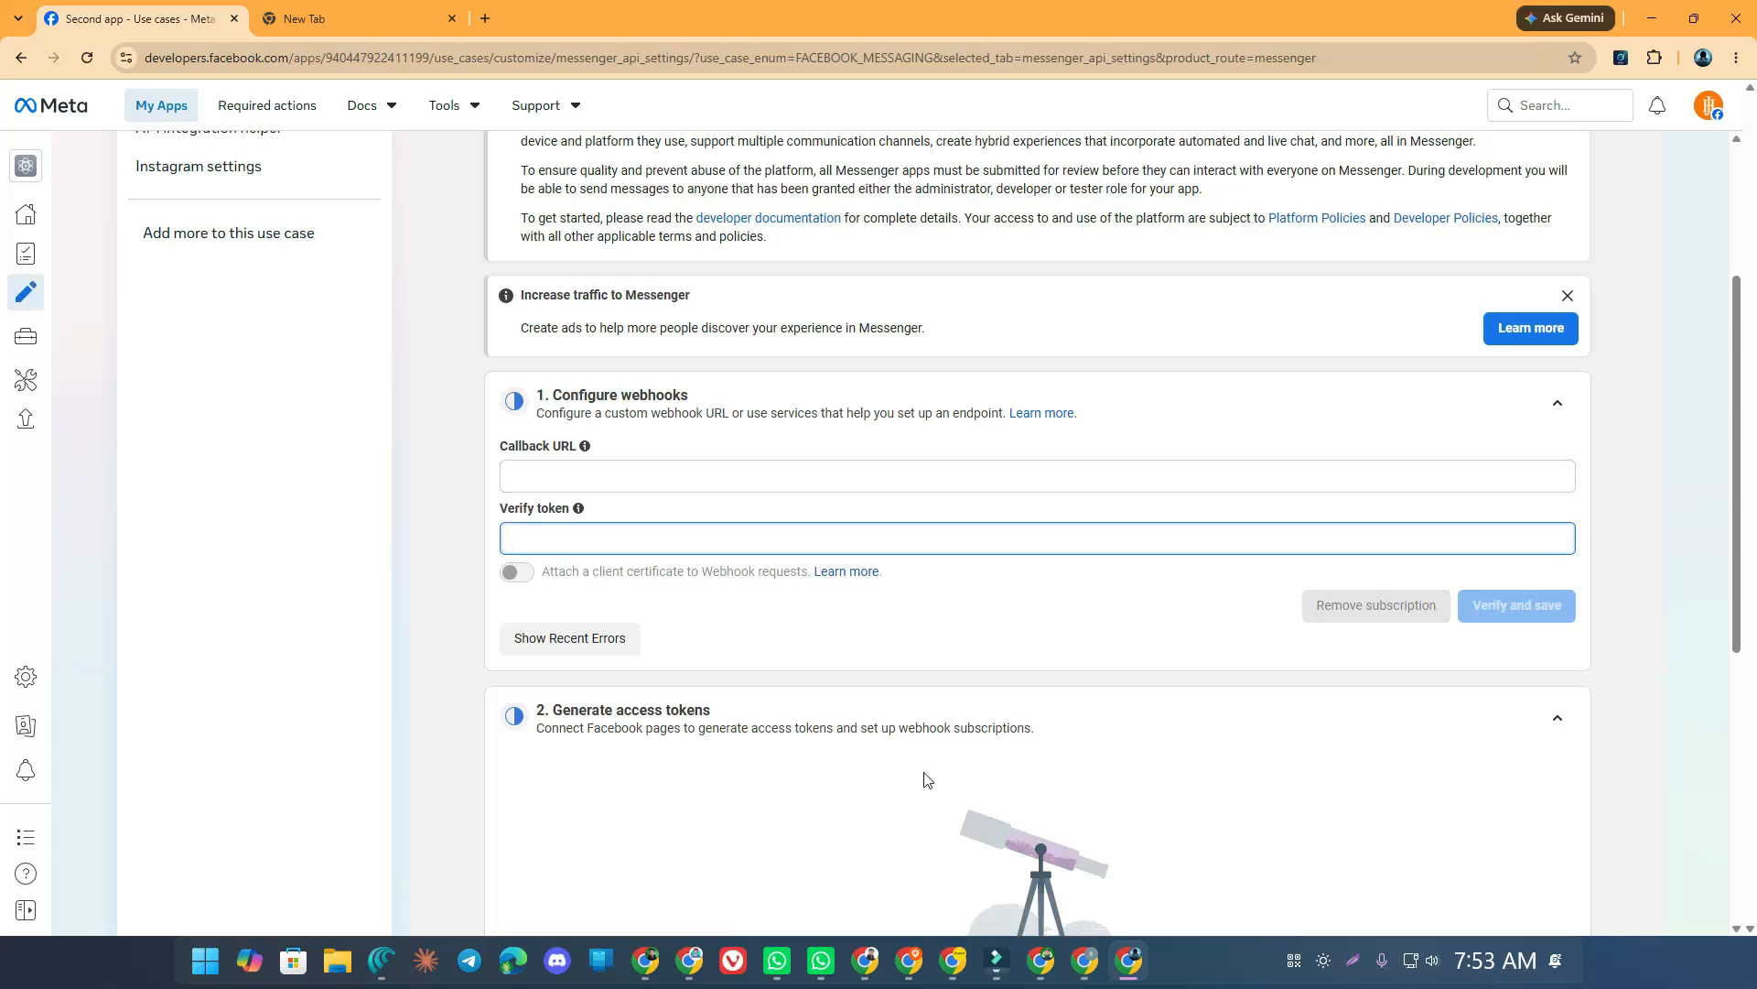
In the n8n workflow, copy the Webhook1 node's test URL
left_click(1084, 959)
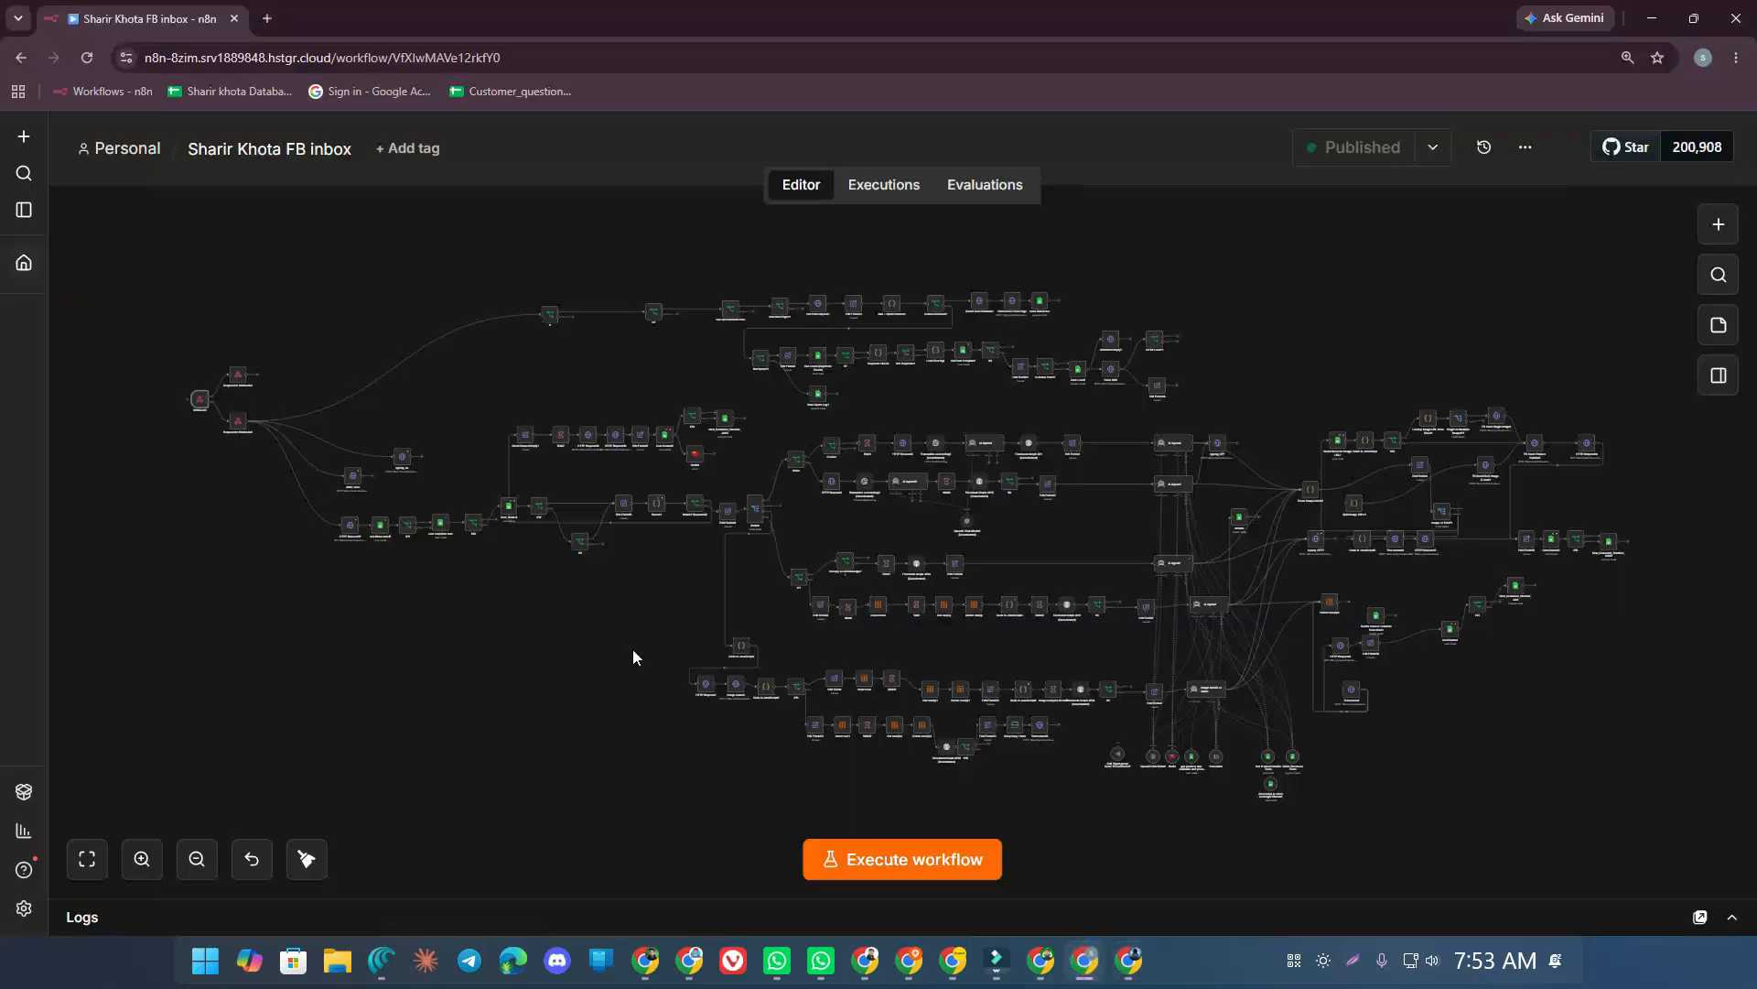
key("ctrl+plus")
key("ctrl+plus")
key("ctrl+plus")
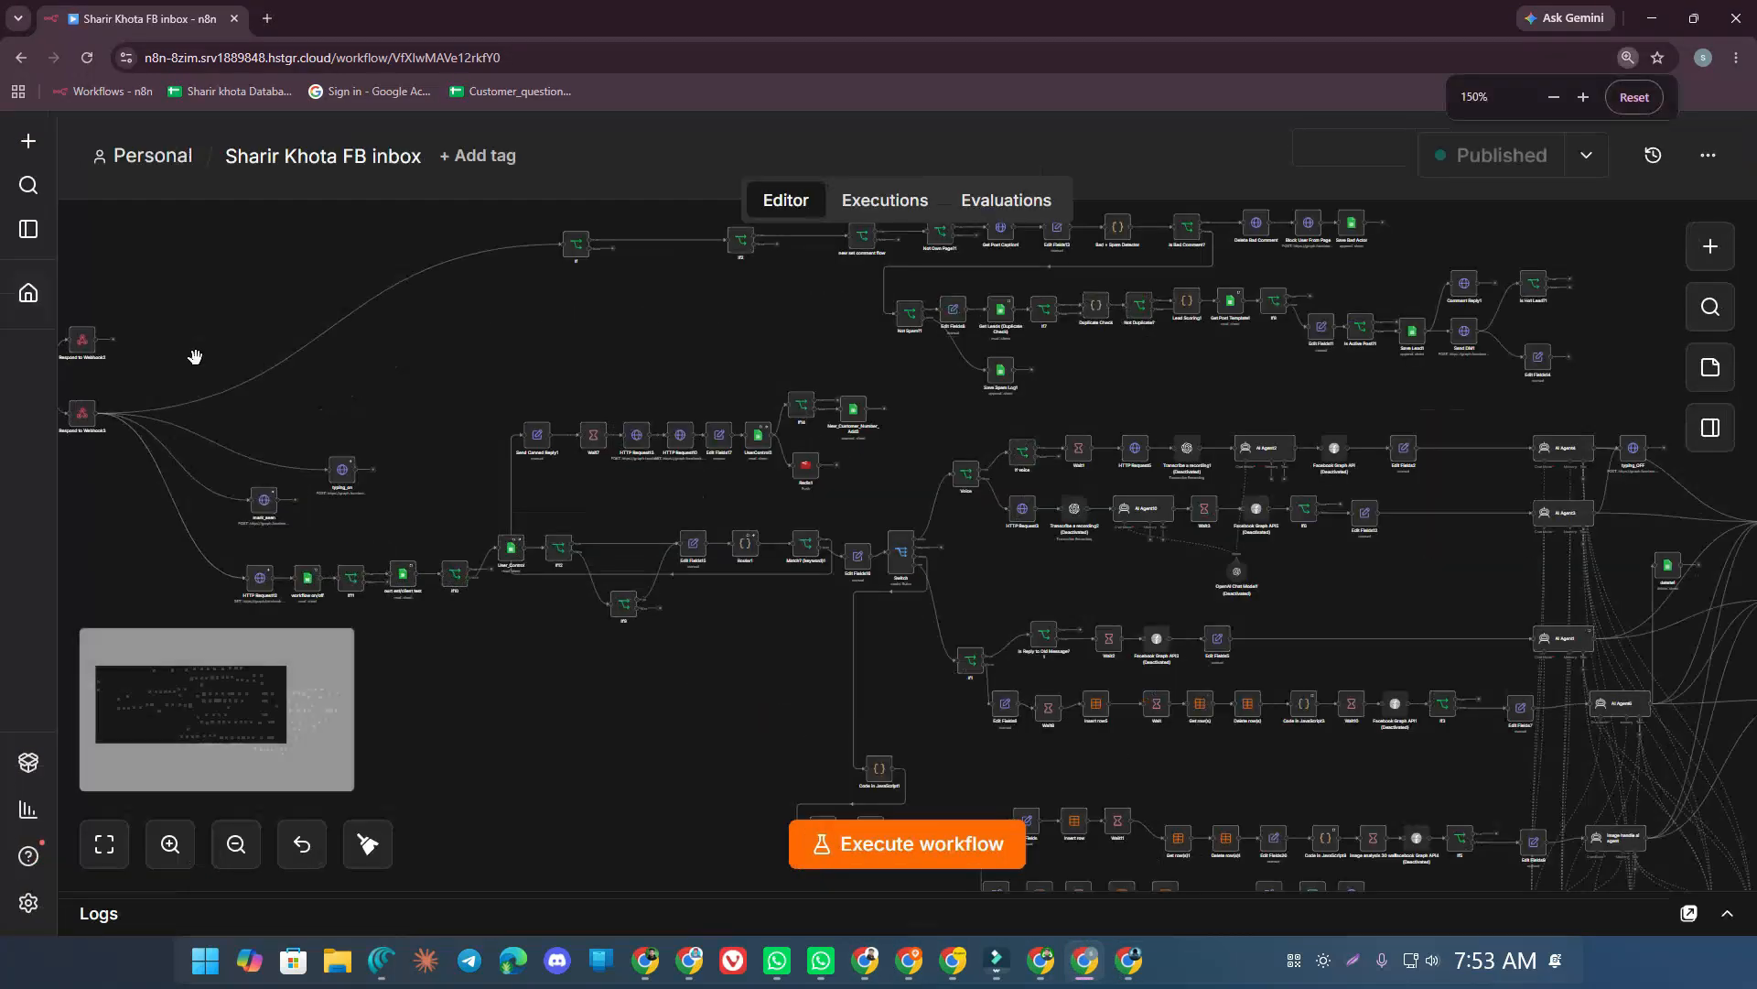
left_click_drag(253, 332, 546, 357)
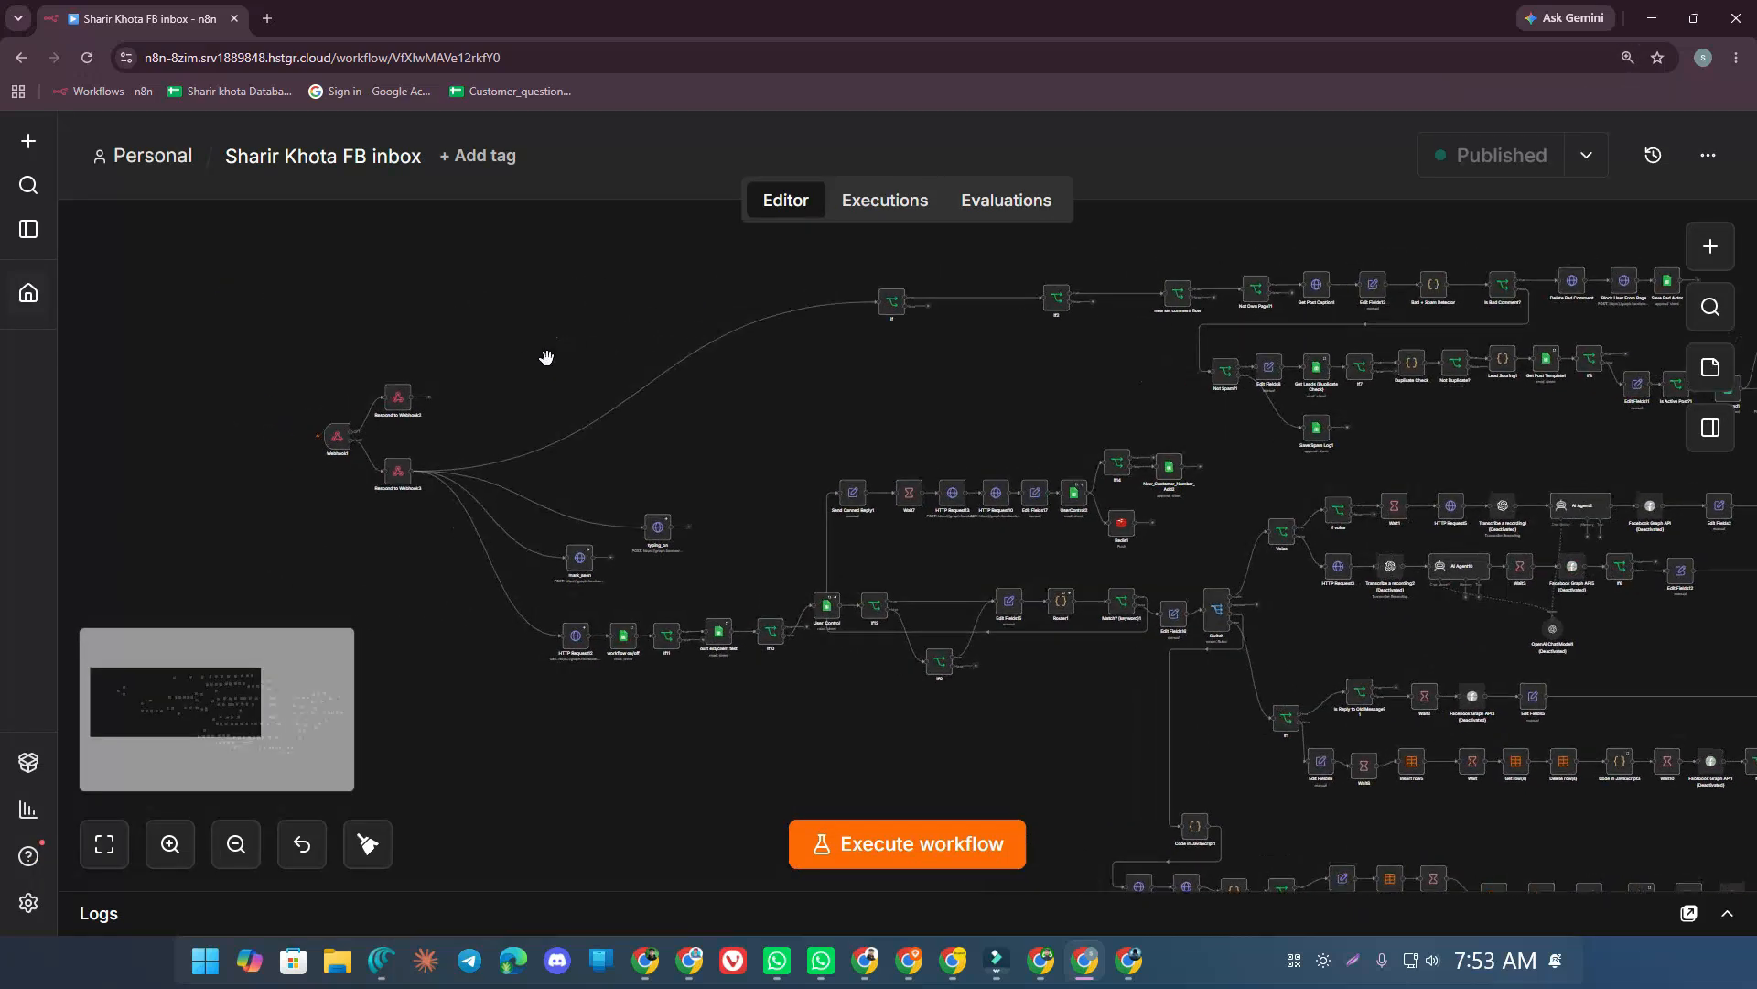
scroll(337, 439, "up", 5)
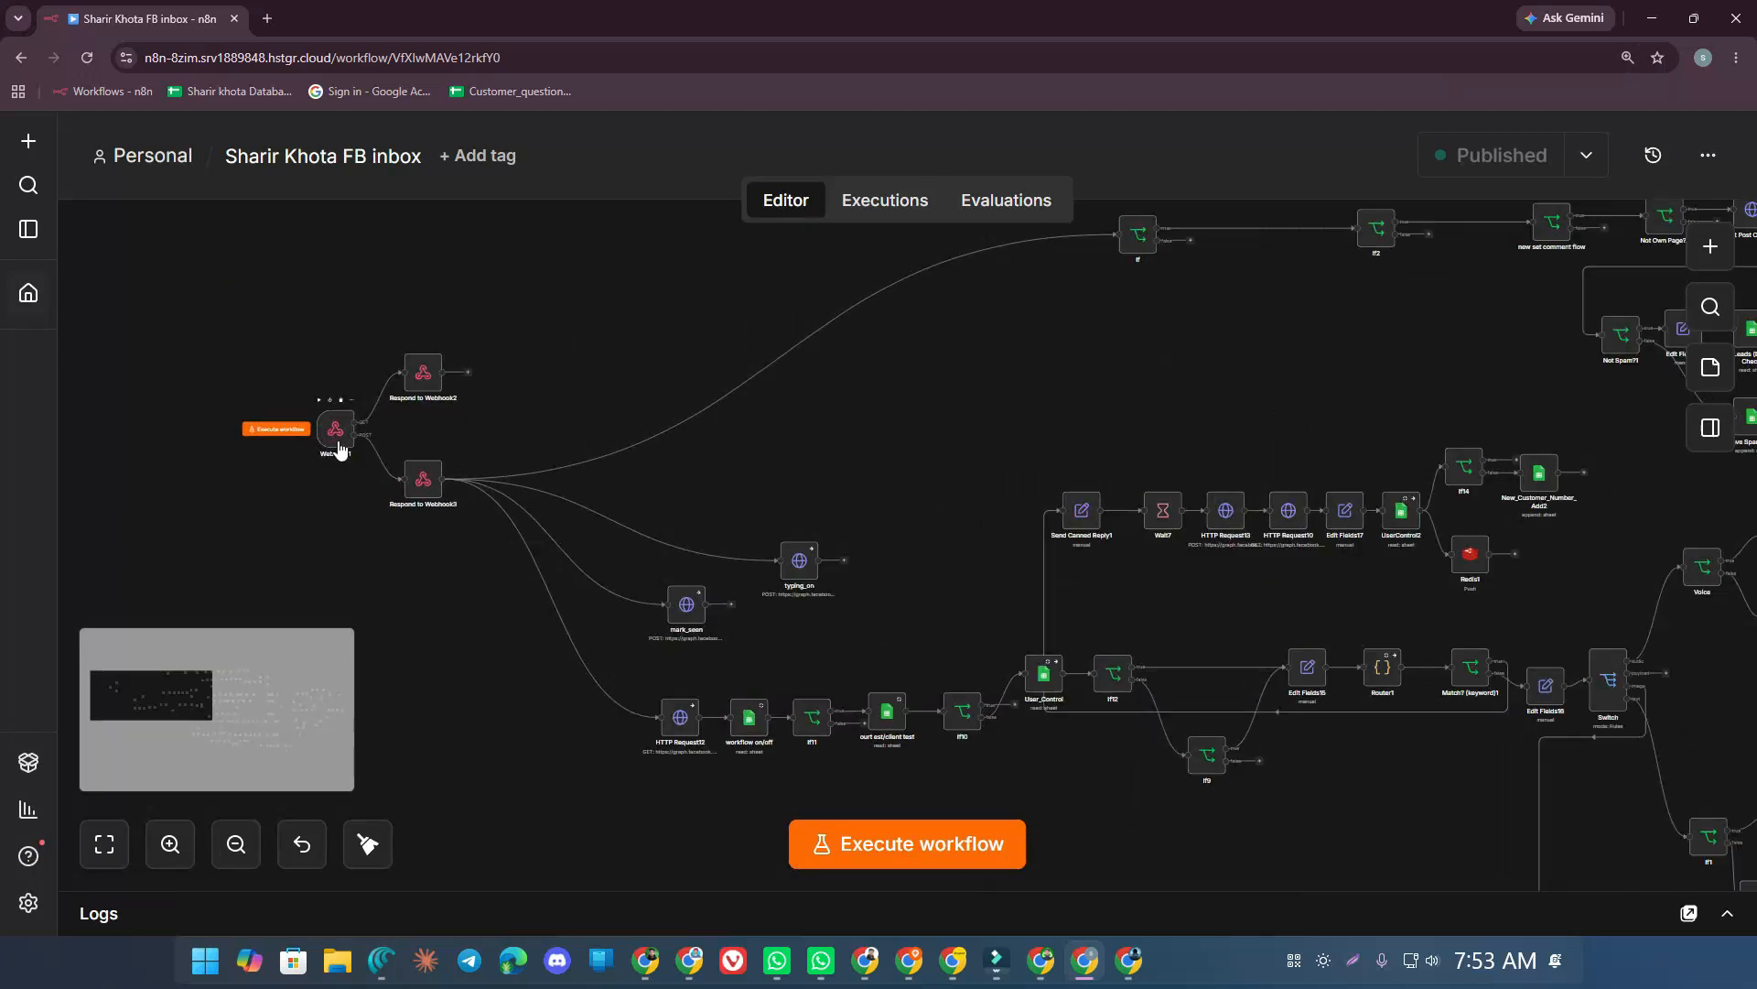
double_click(335, 442)
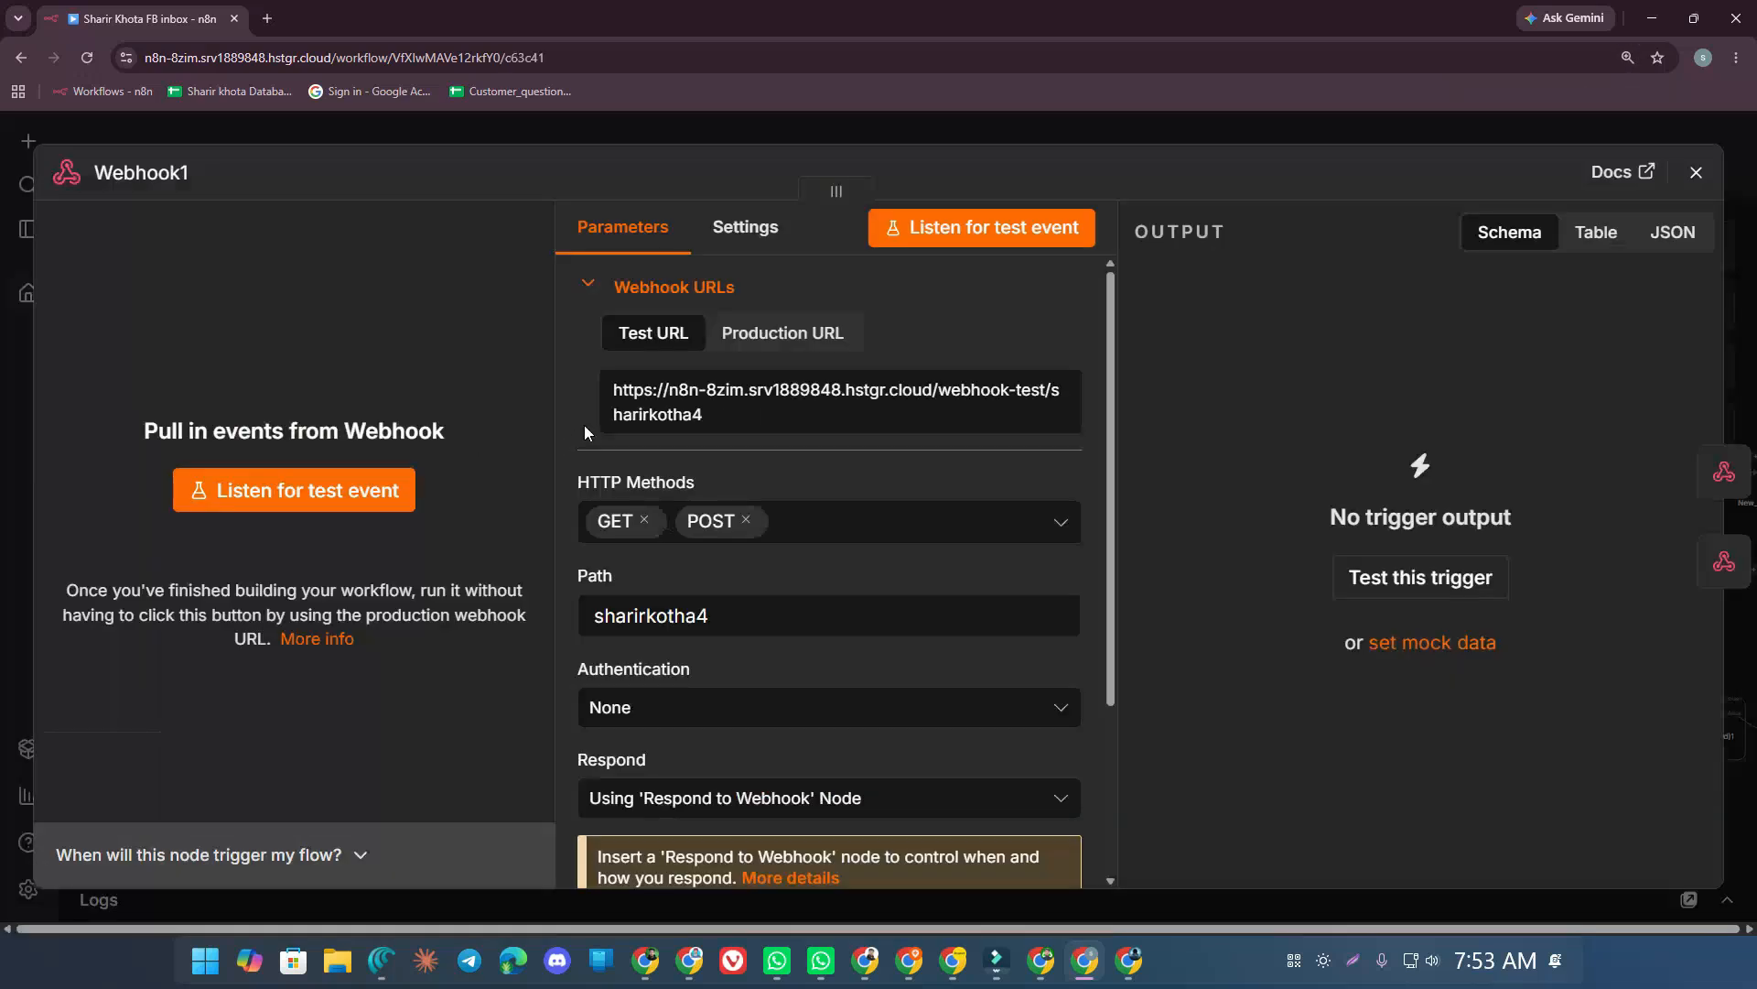
triple_click(617, 395)
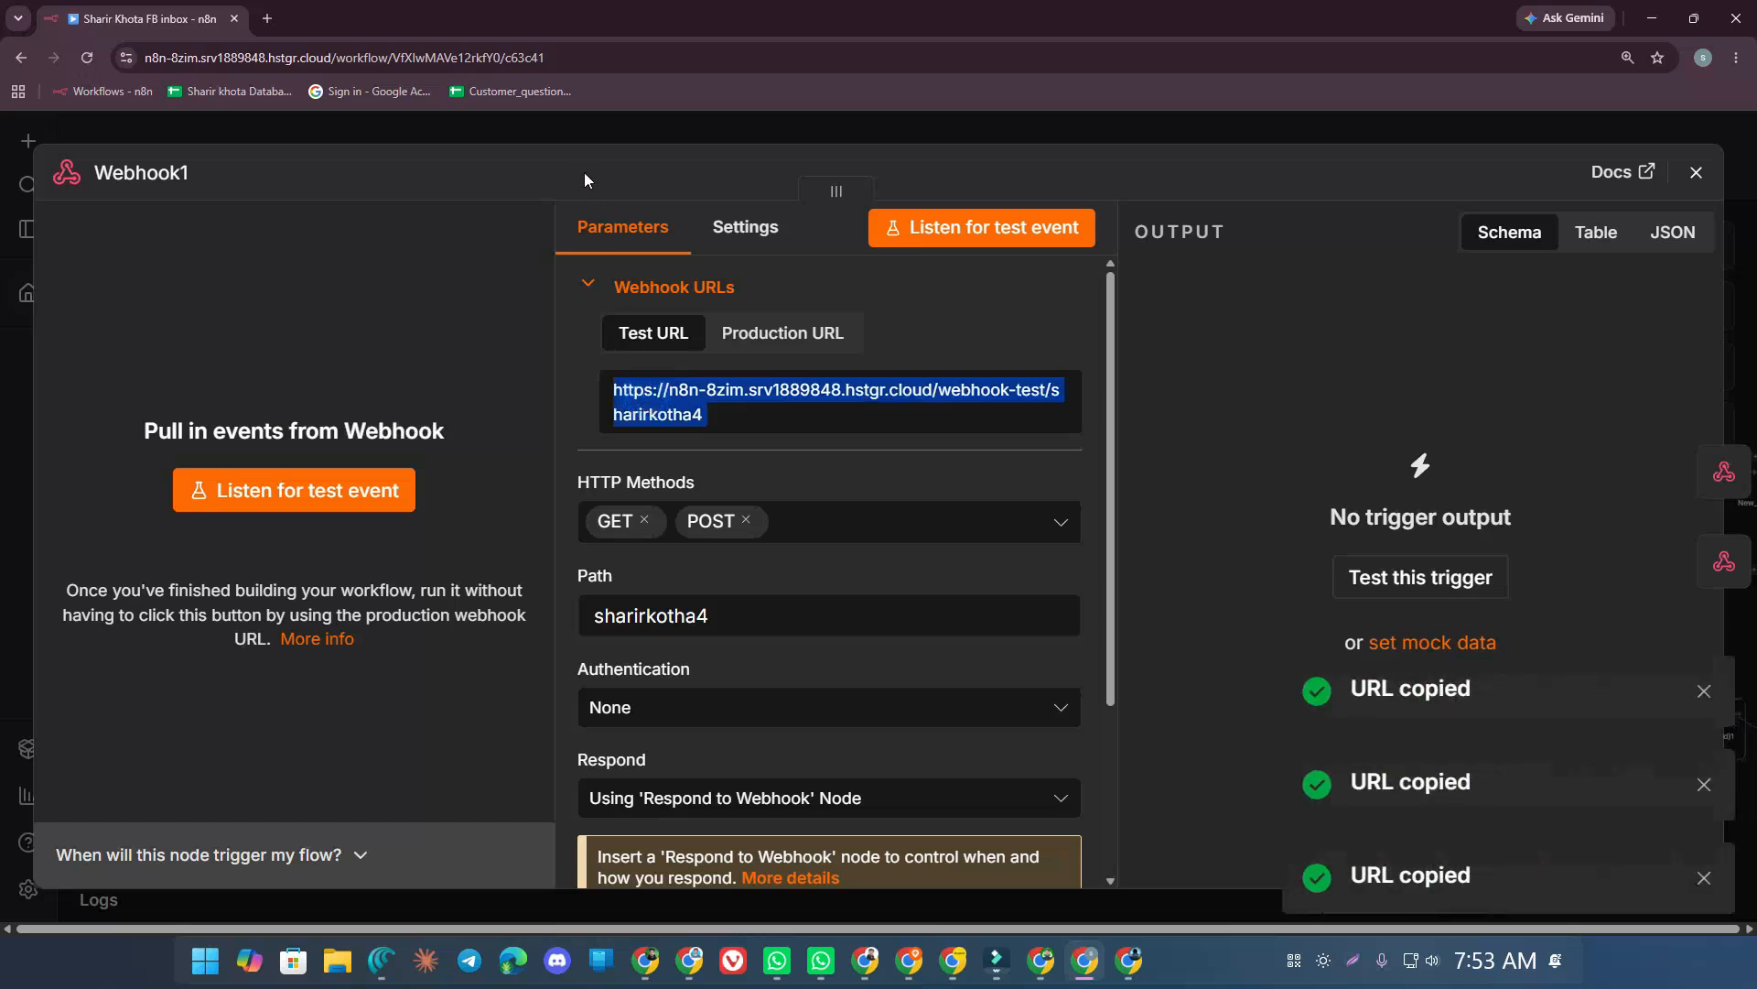
left_click(577, 136)
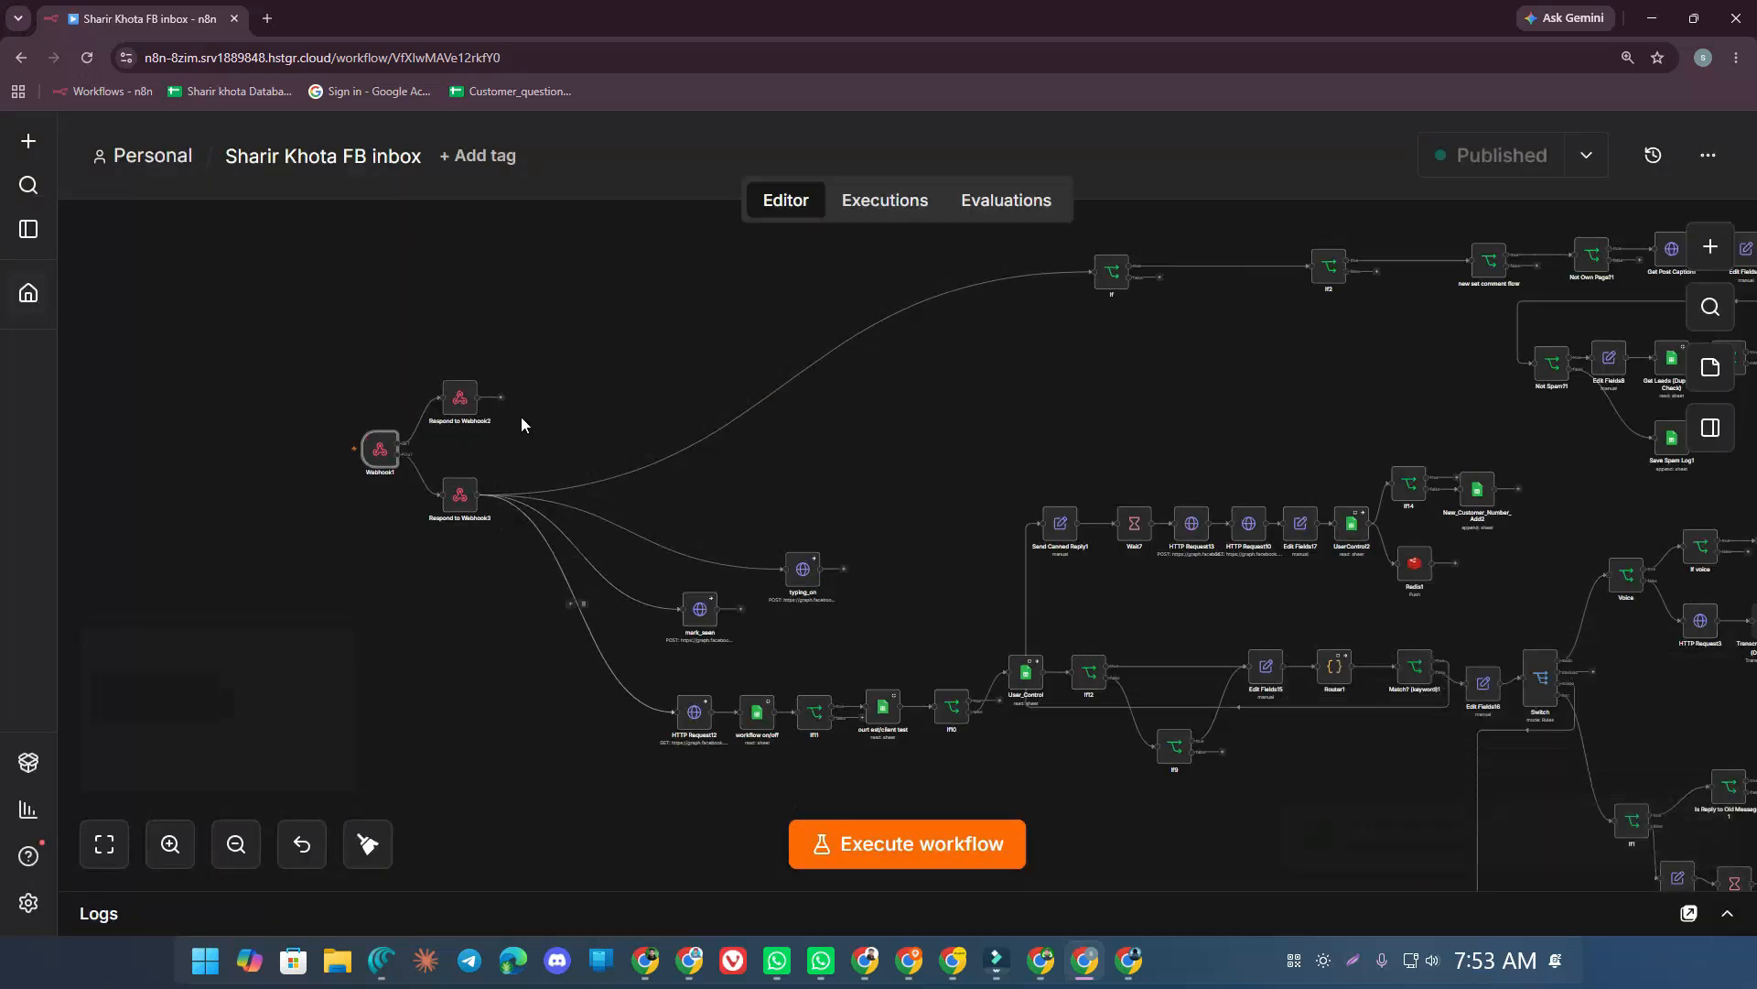
Execute the workflow so it waits for a call to the test webhook
left_click(601, 393)
mouse_move(377, 460)
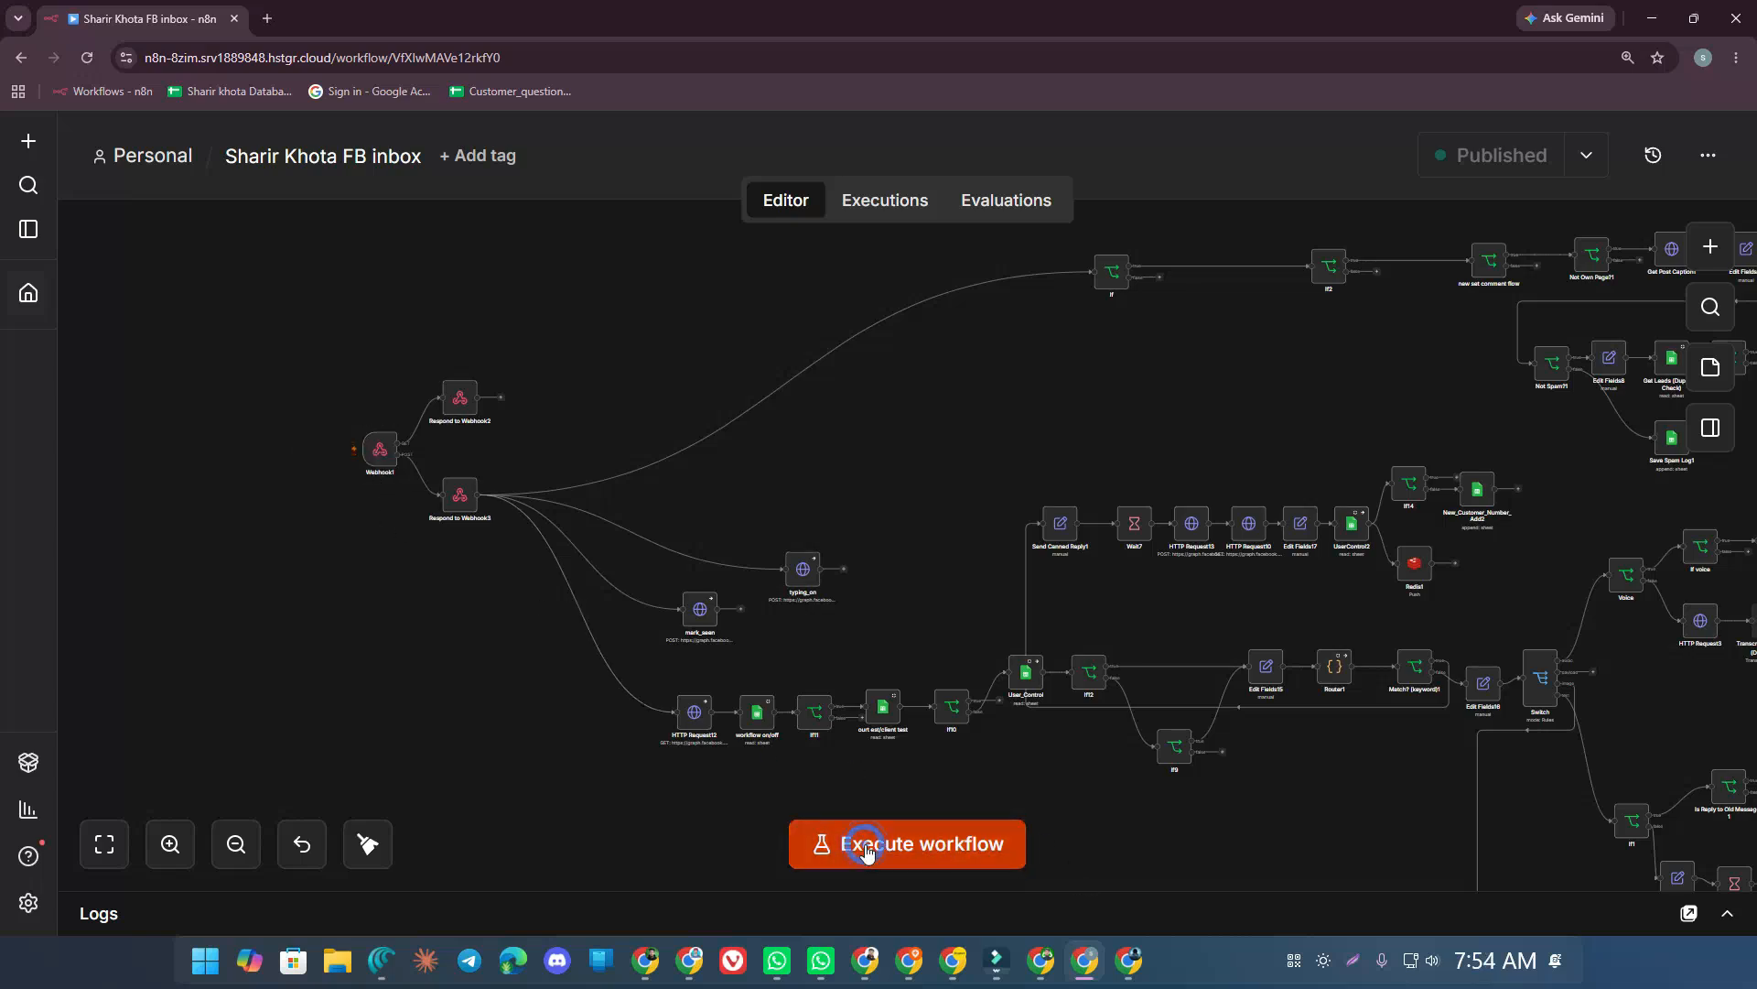
left_click(837, 844)
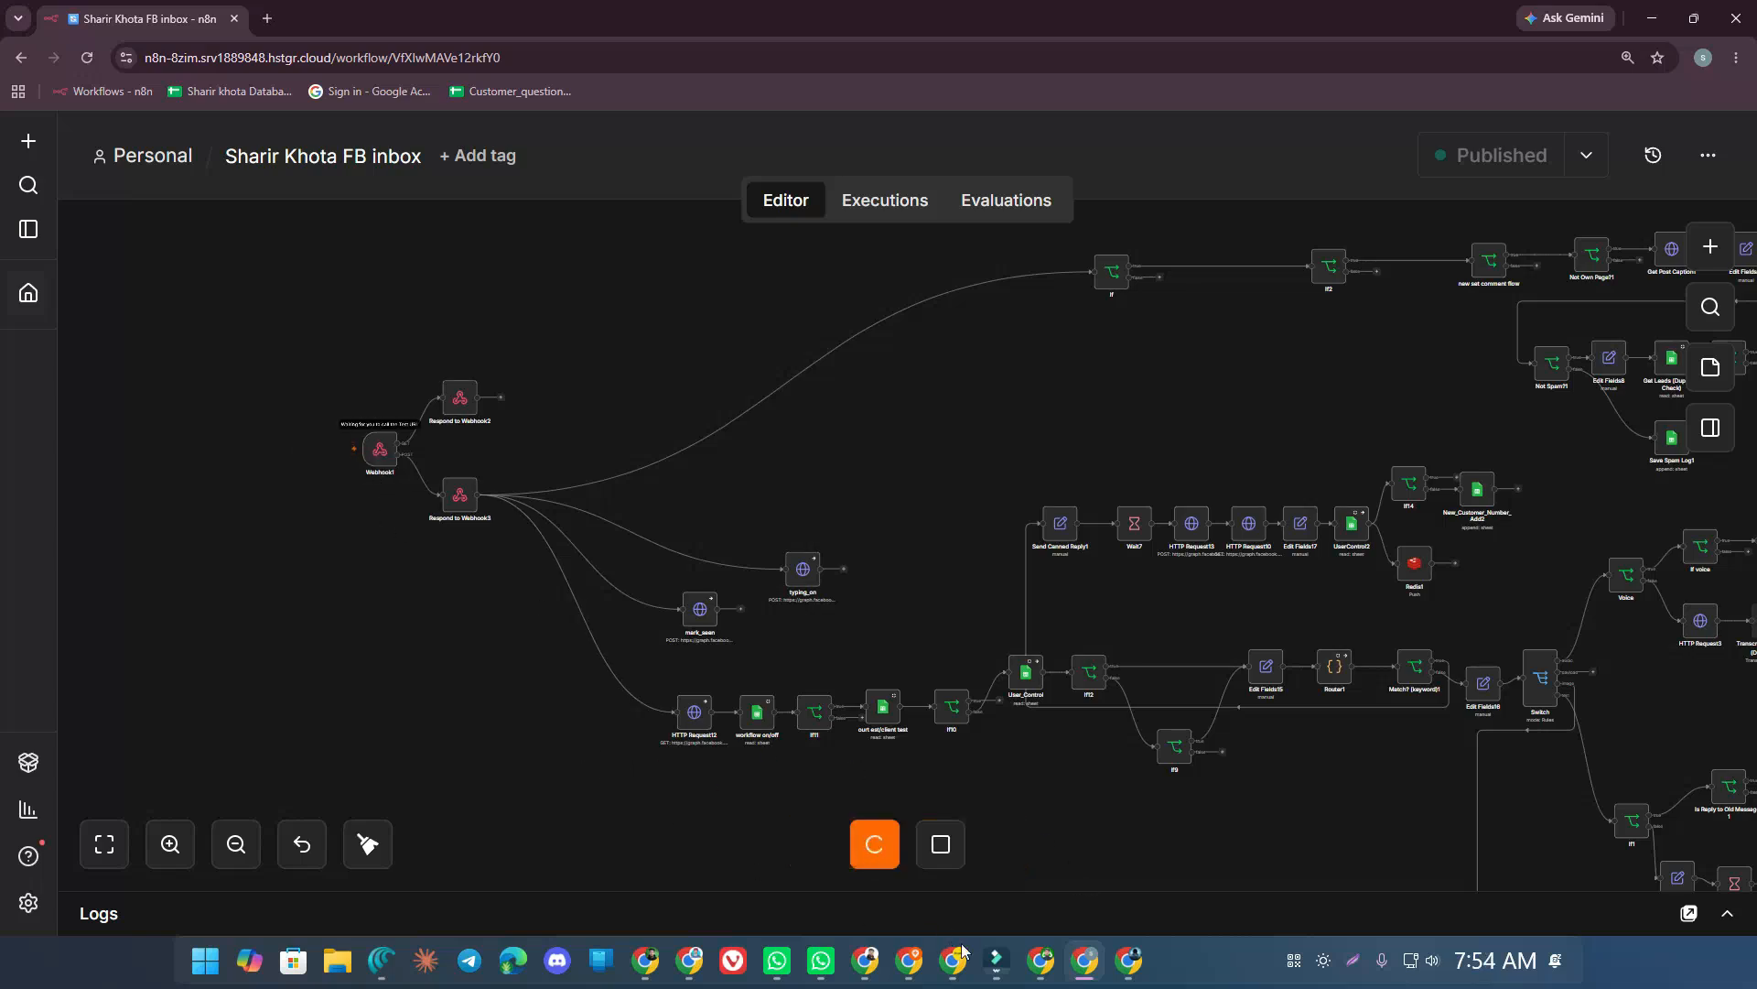
Paste the n8n test URL as Callback URL, enter a verify token, and submit Verify and save
left_click(1129, 960)
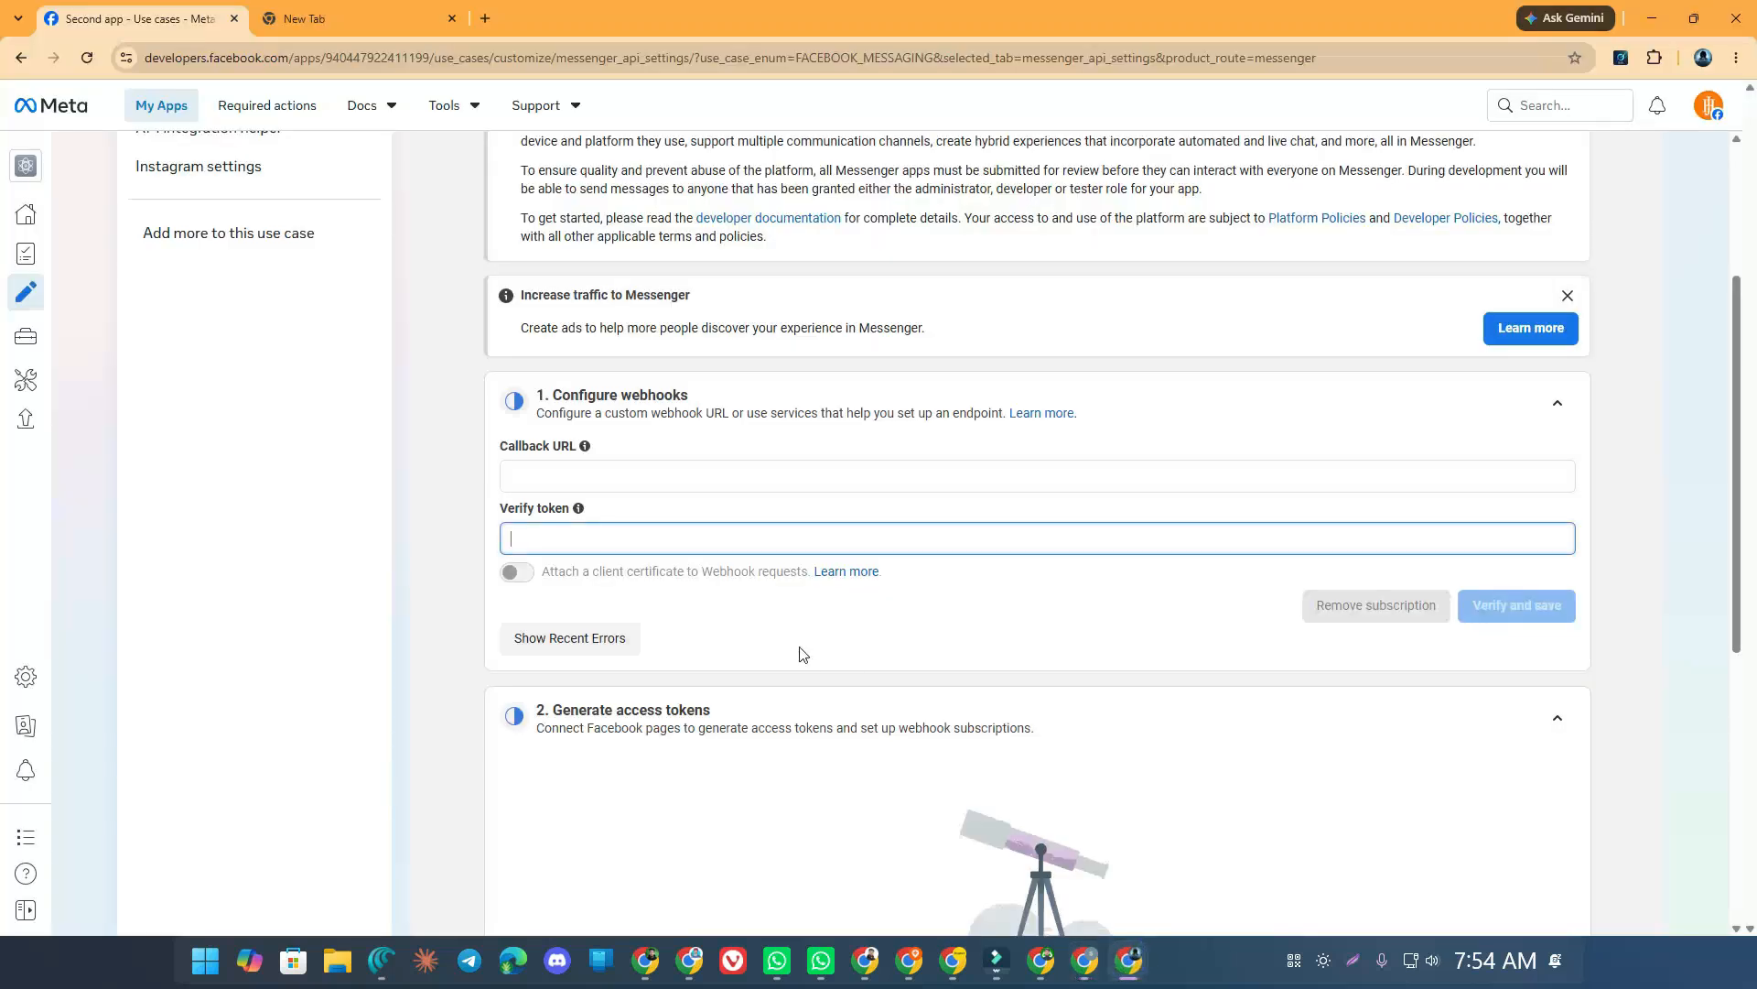
left_click(533, 472)
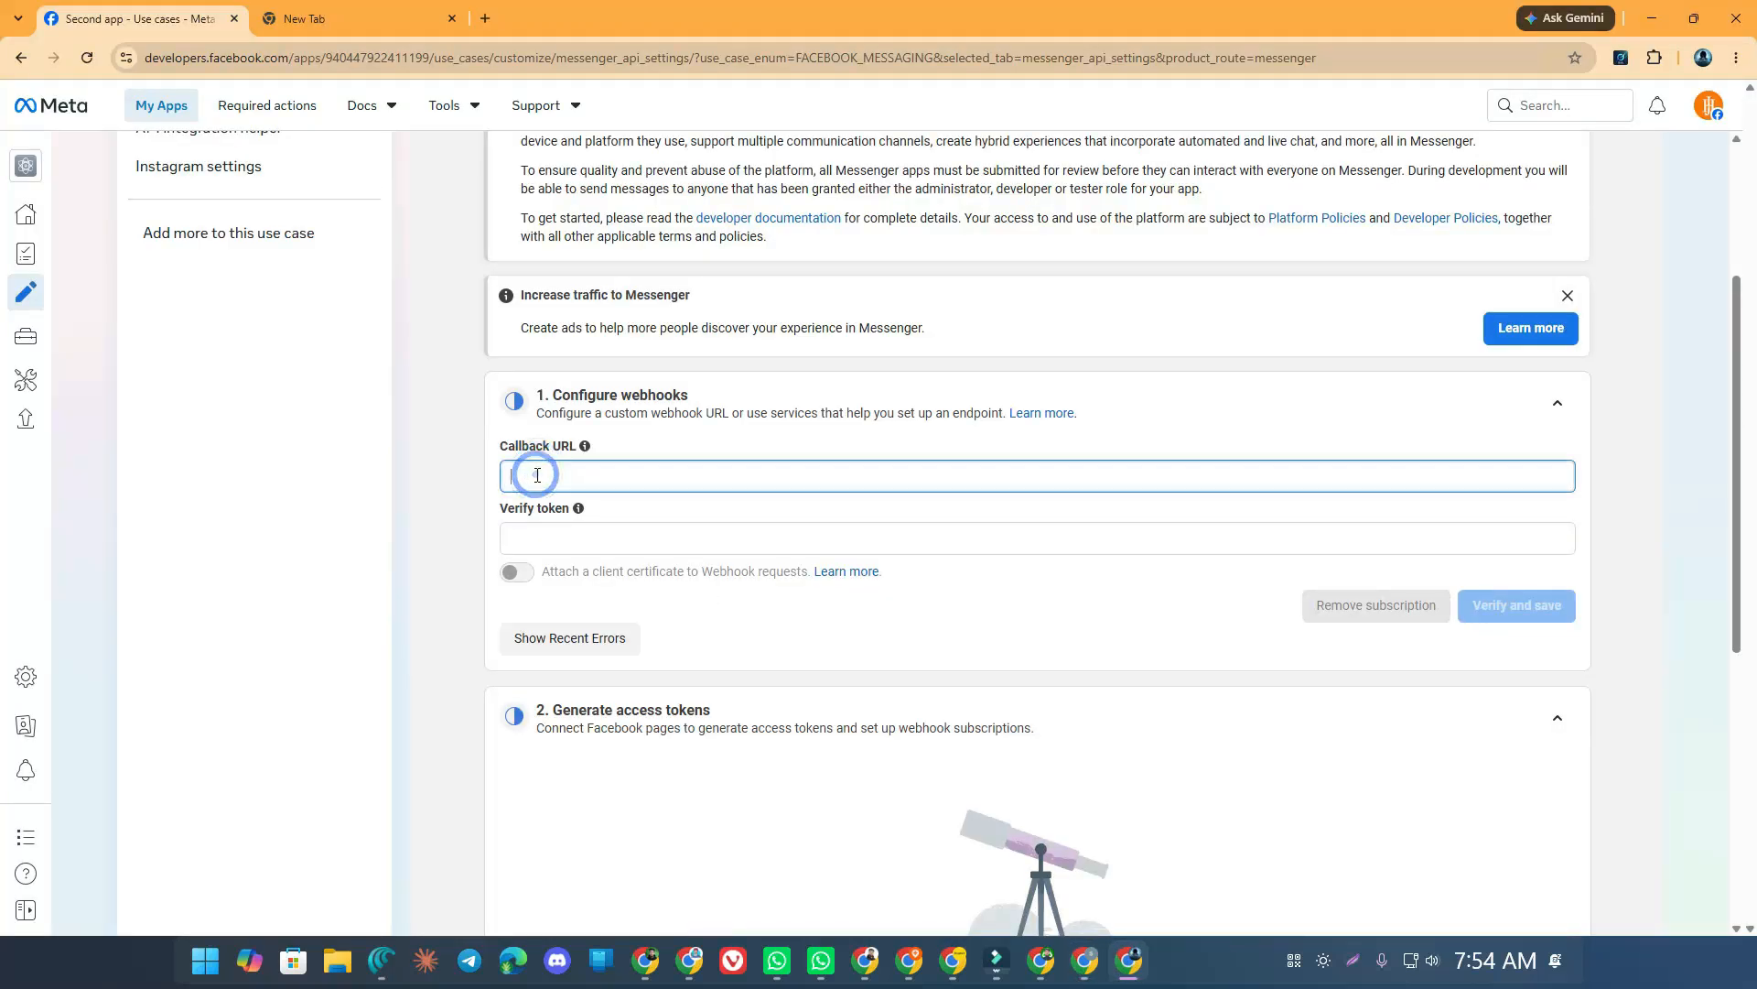
key("ctrl+v")
left_click(533, 541)
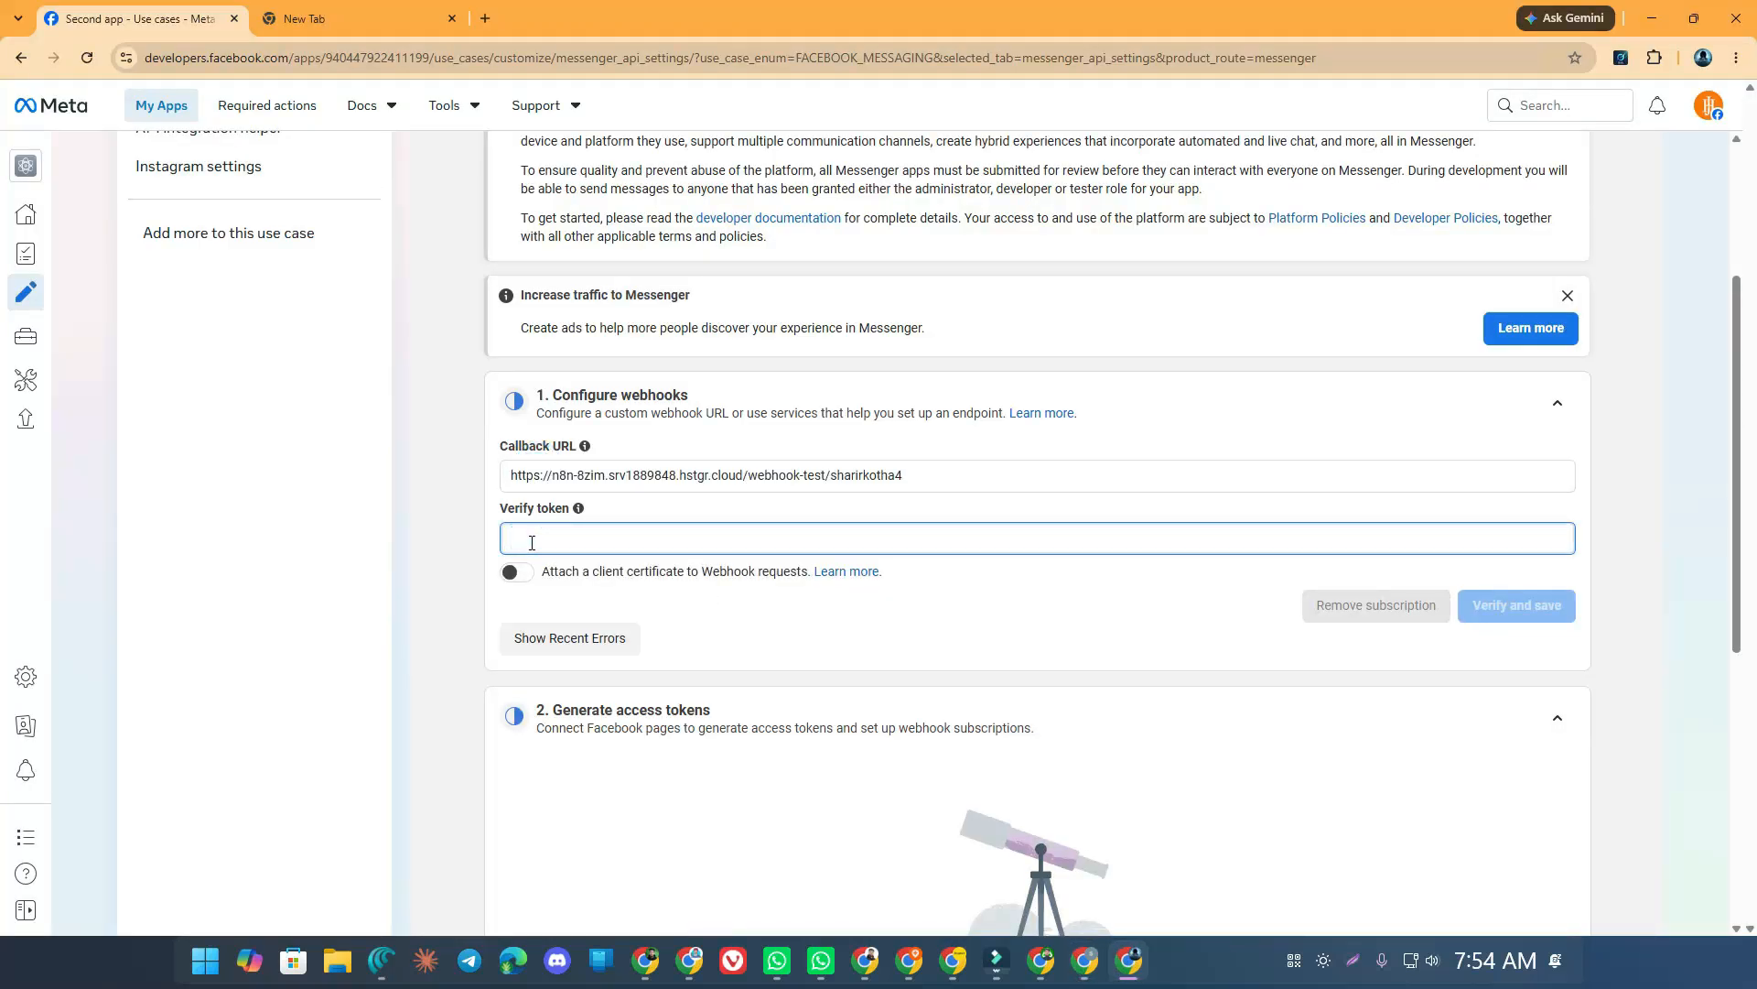
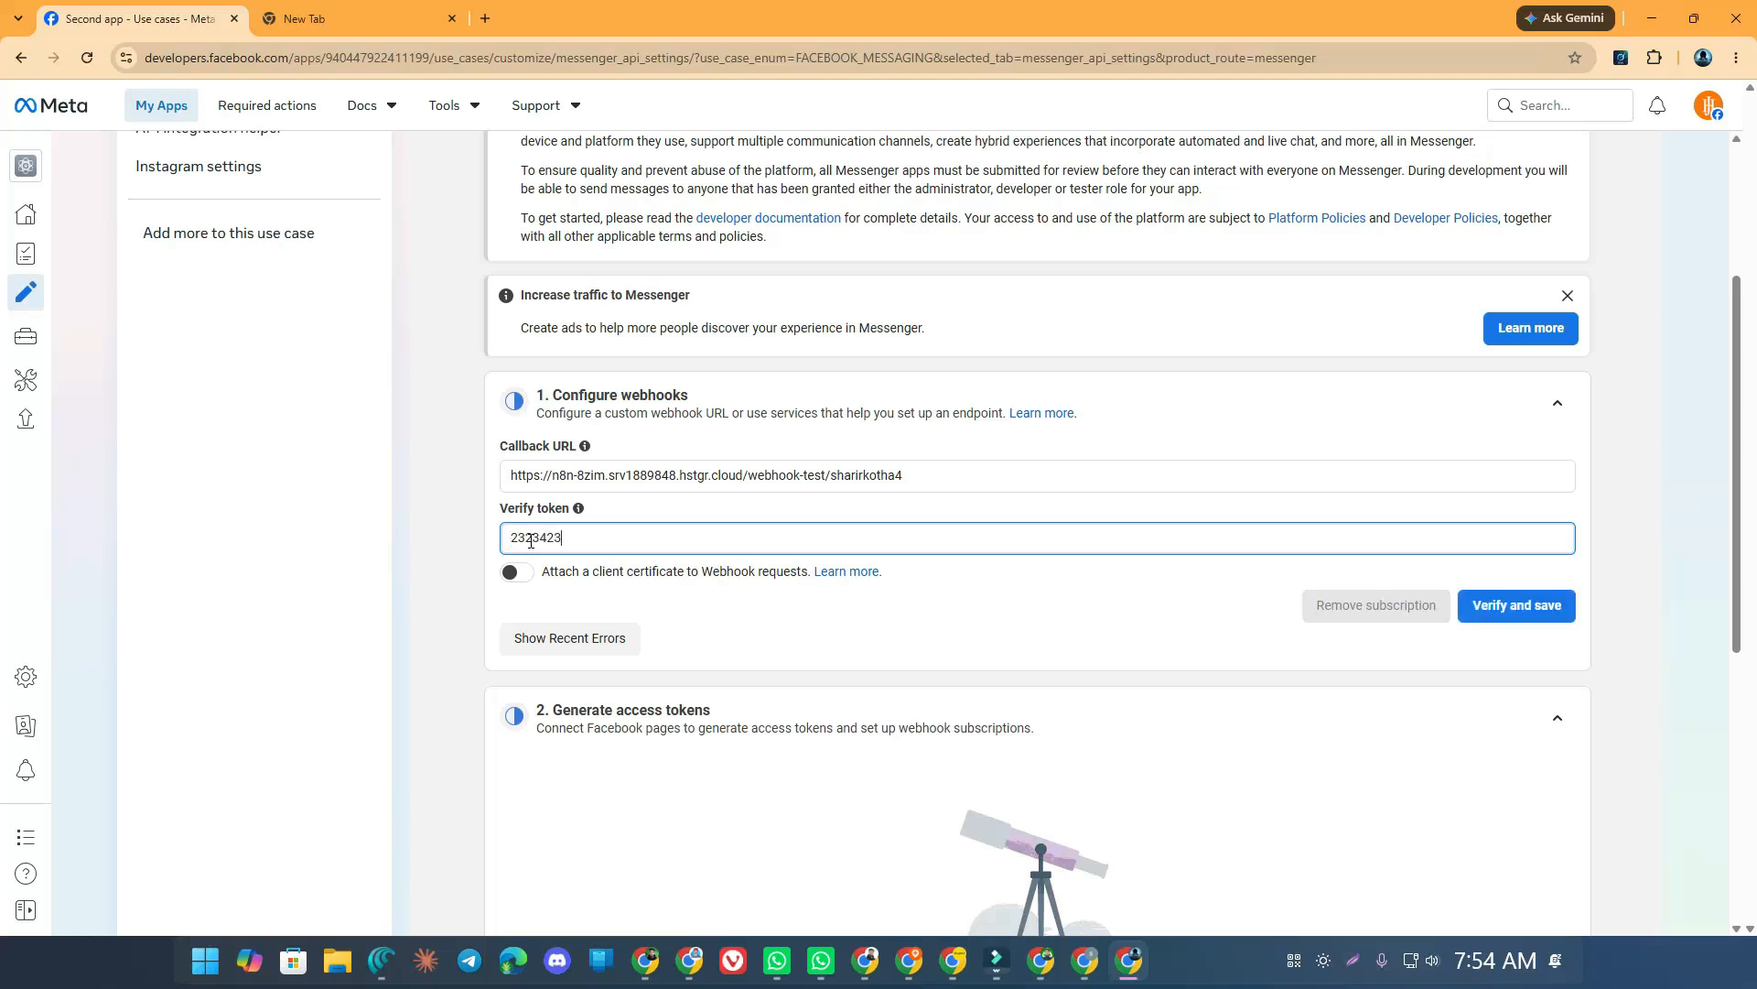
left_click(1466, 602)
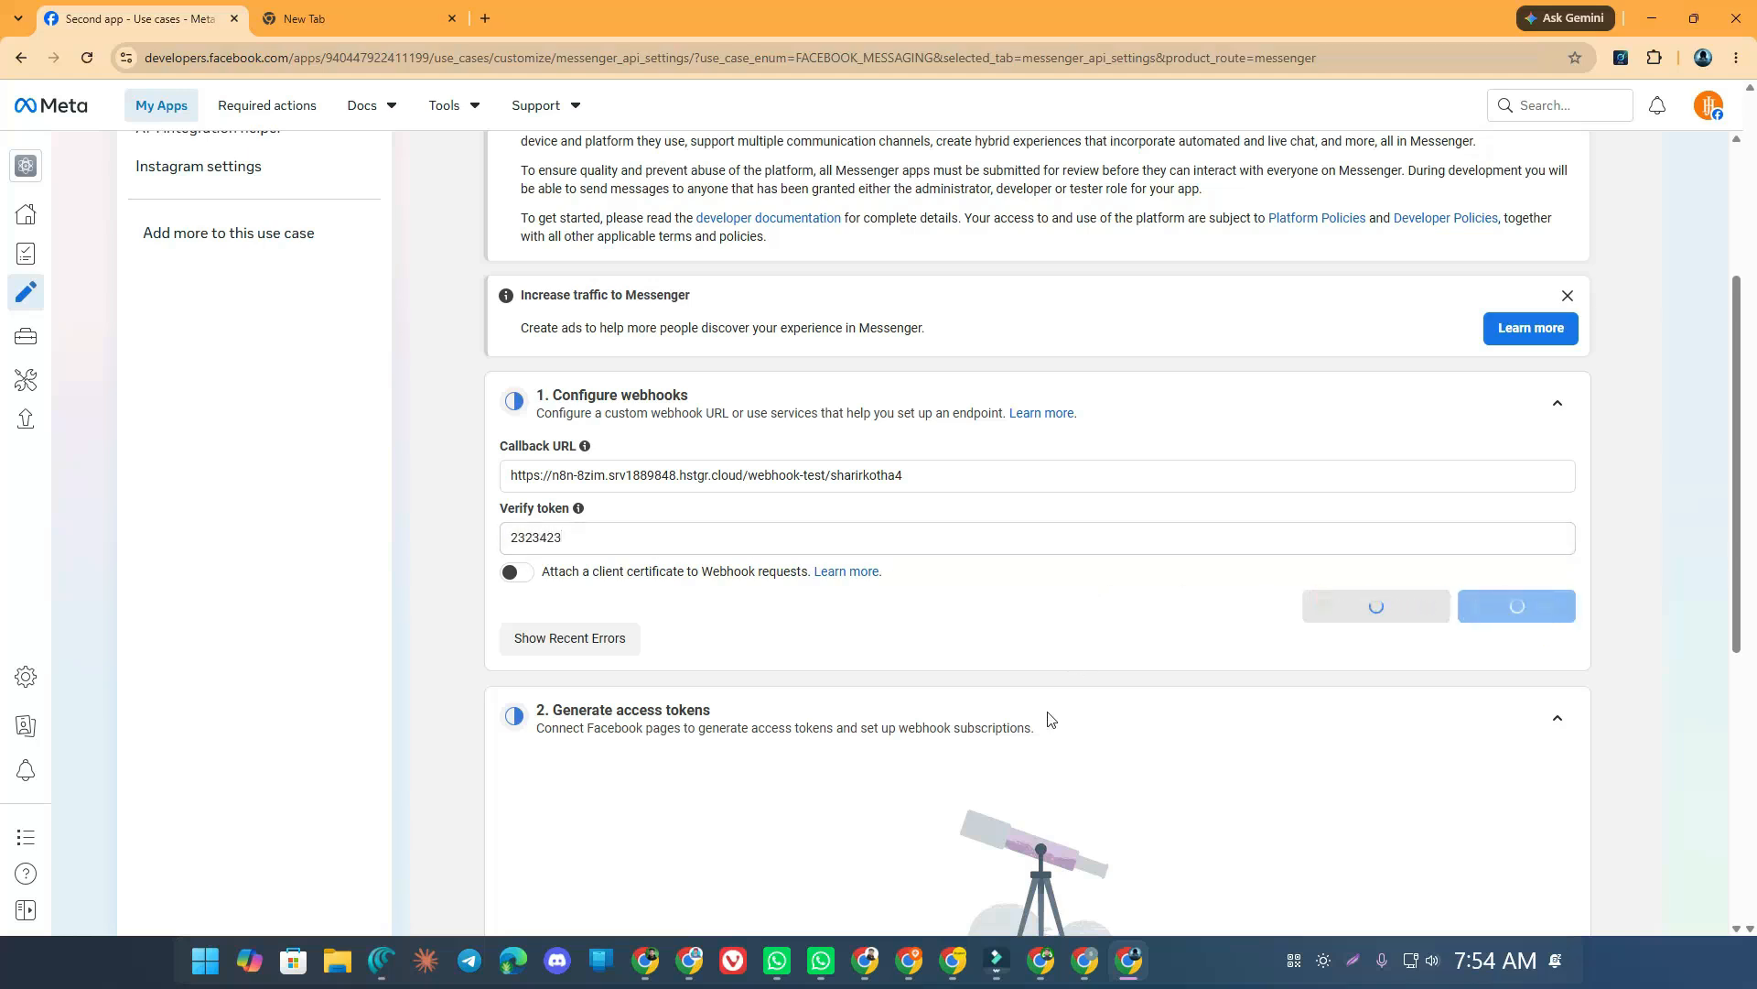
Back in n8n, inspect the Messenger data received by the Respond to Webhook3 node
mouse_move(1085, 965)
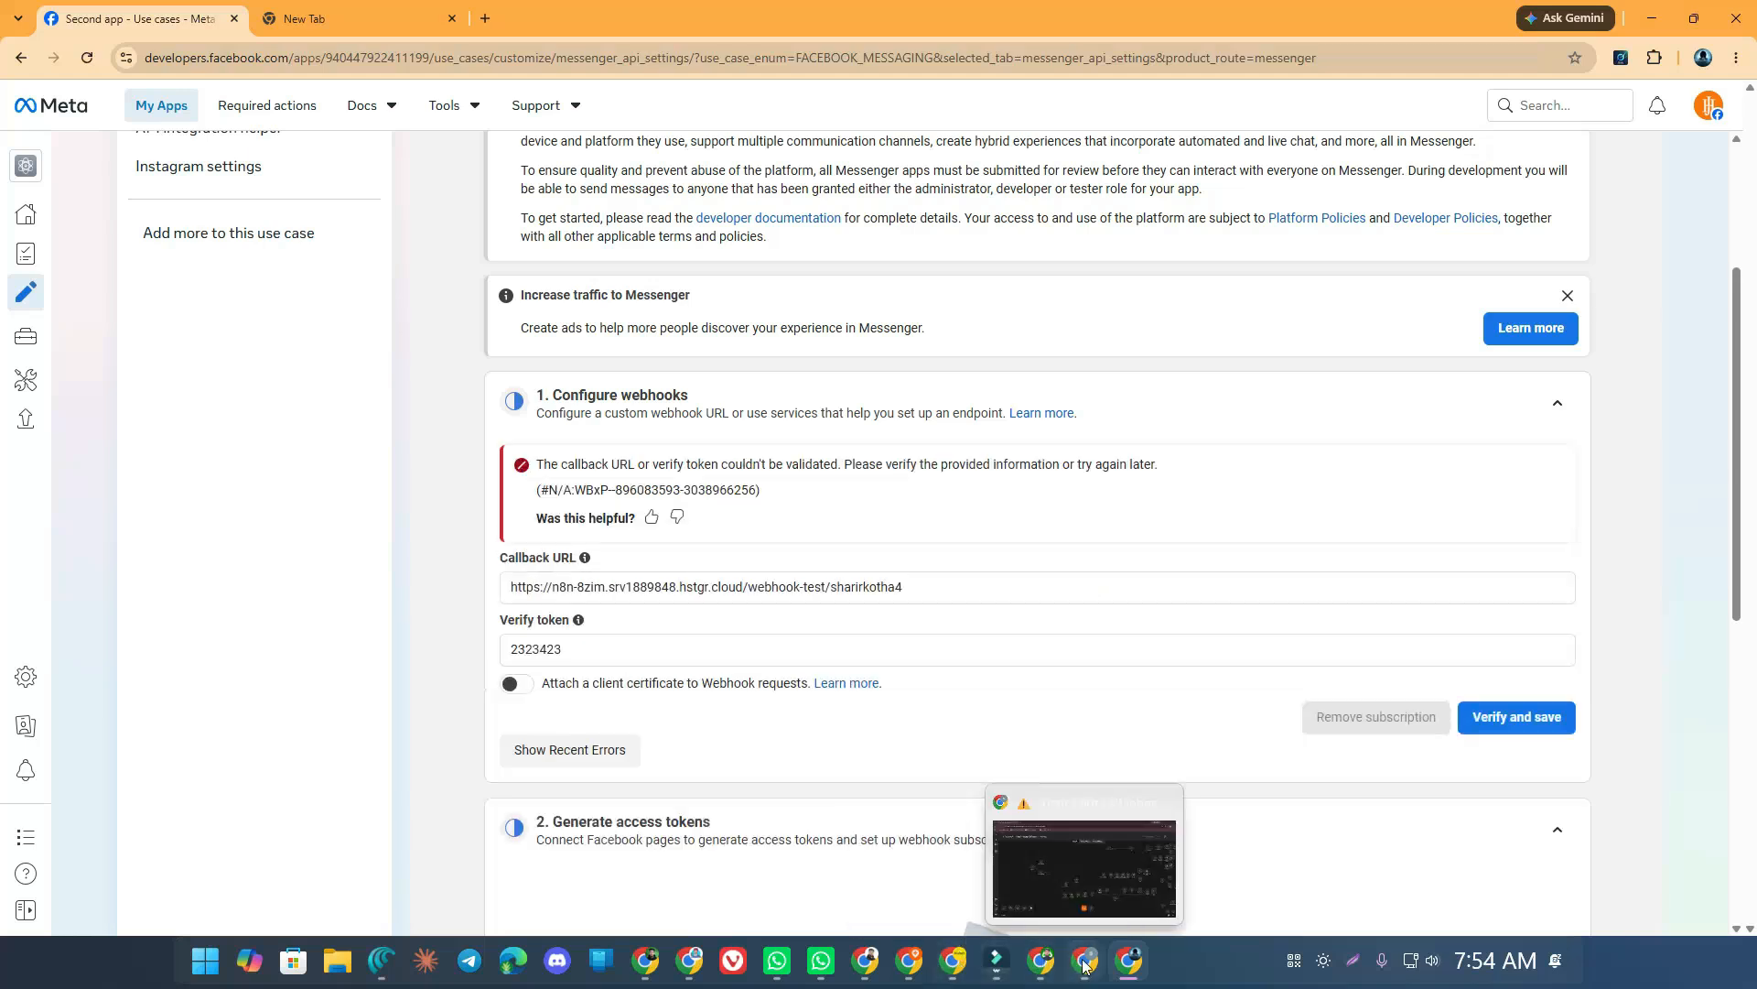
left_click(1084, 961)
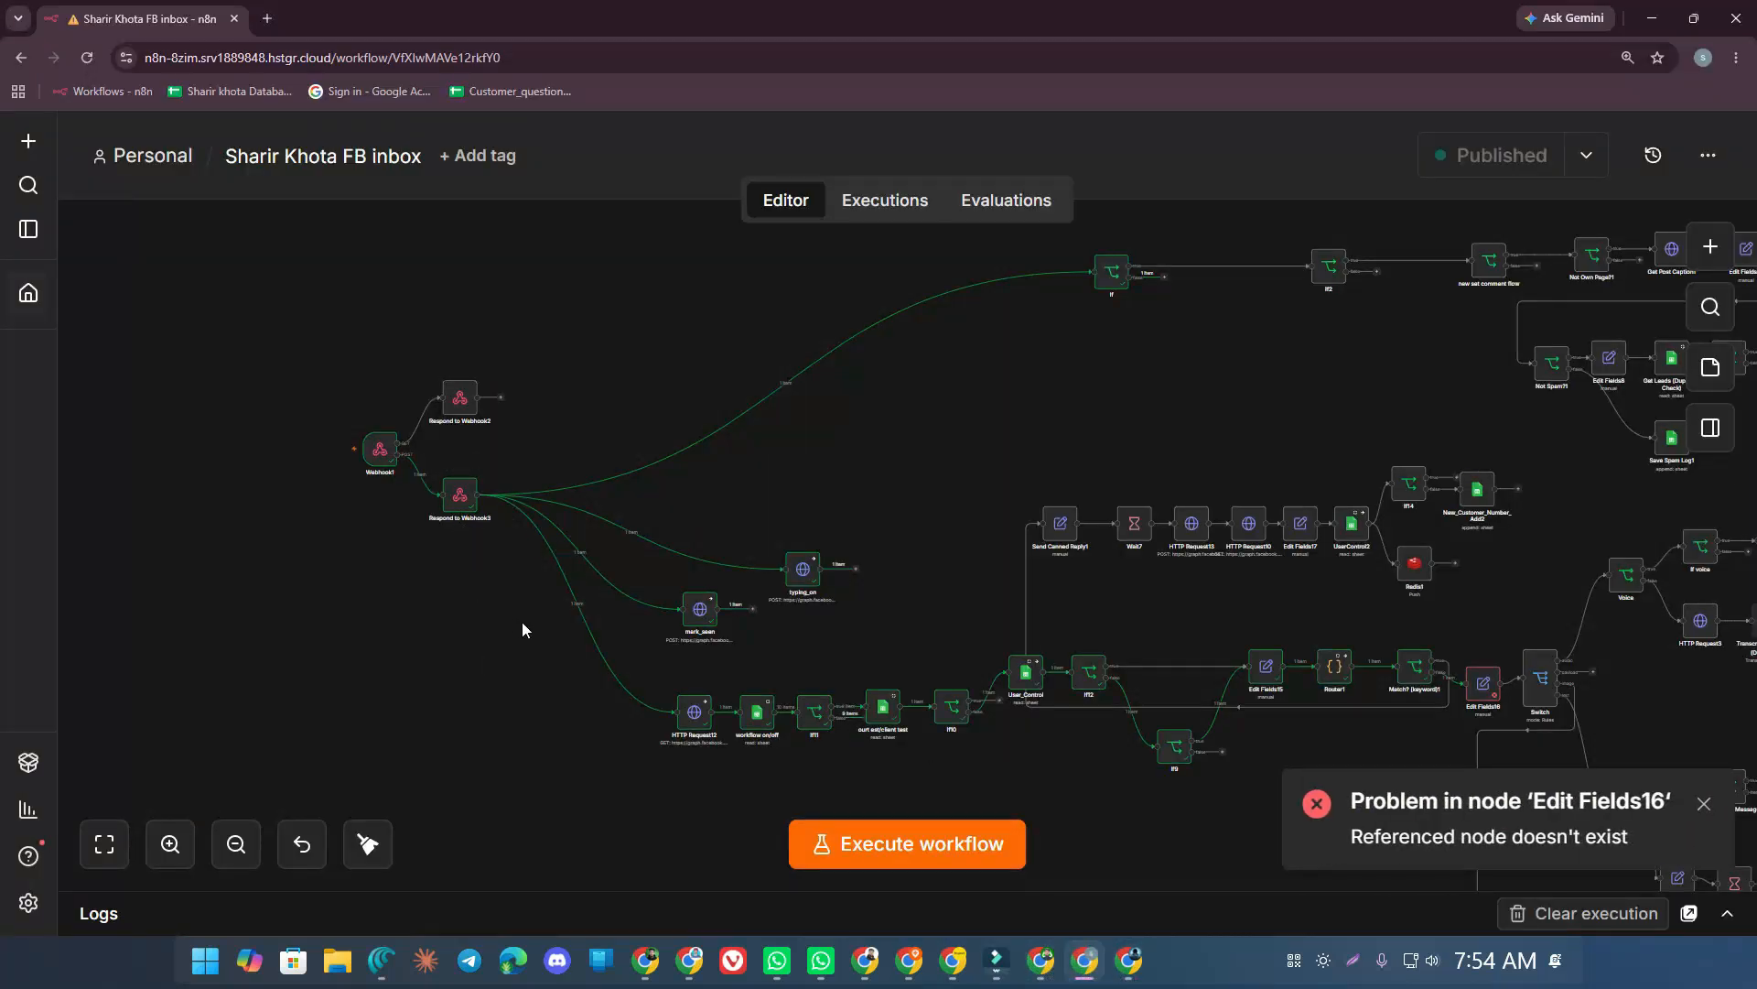
double_click(460, 495)
scroll(483, 488, "down", 12)
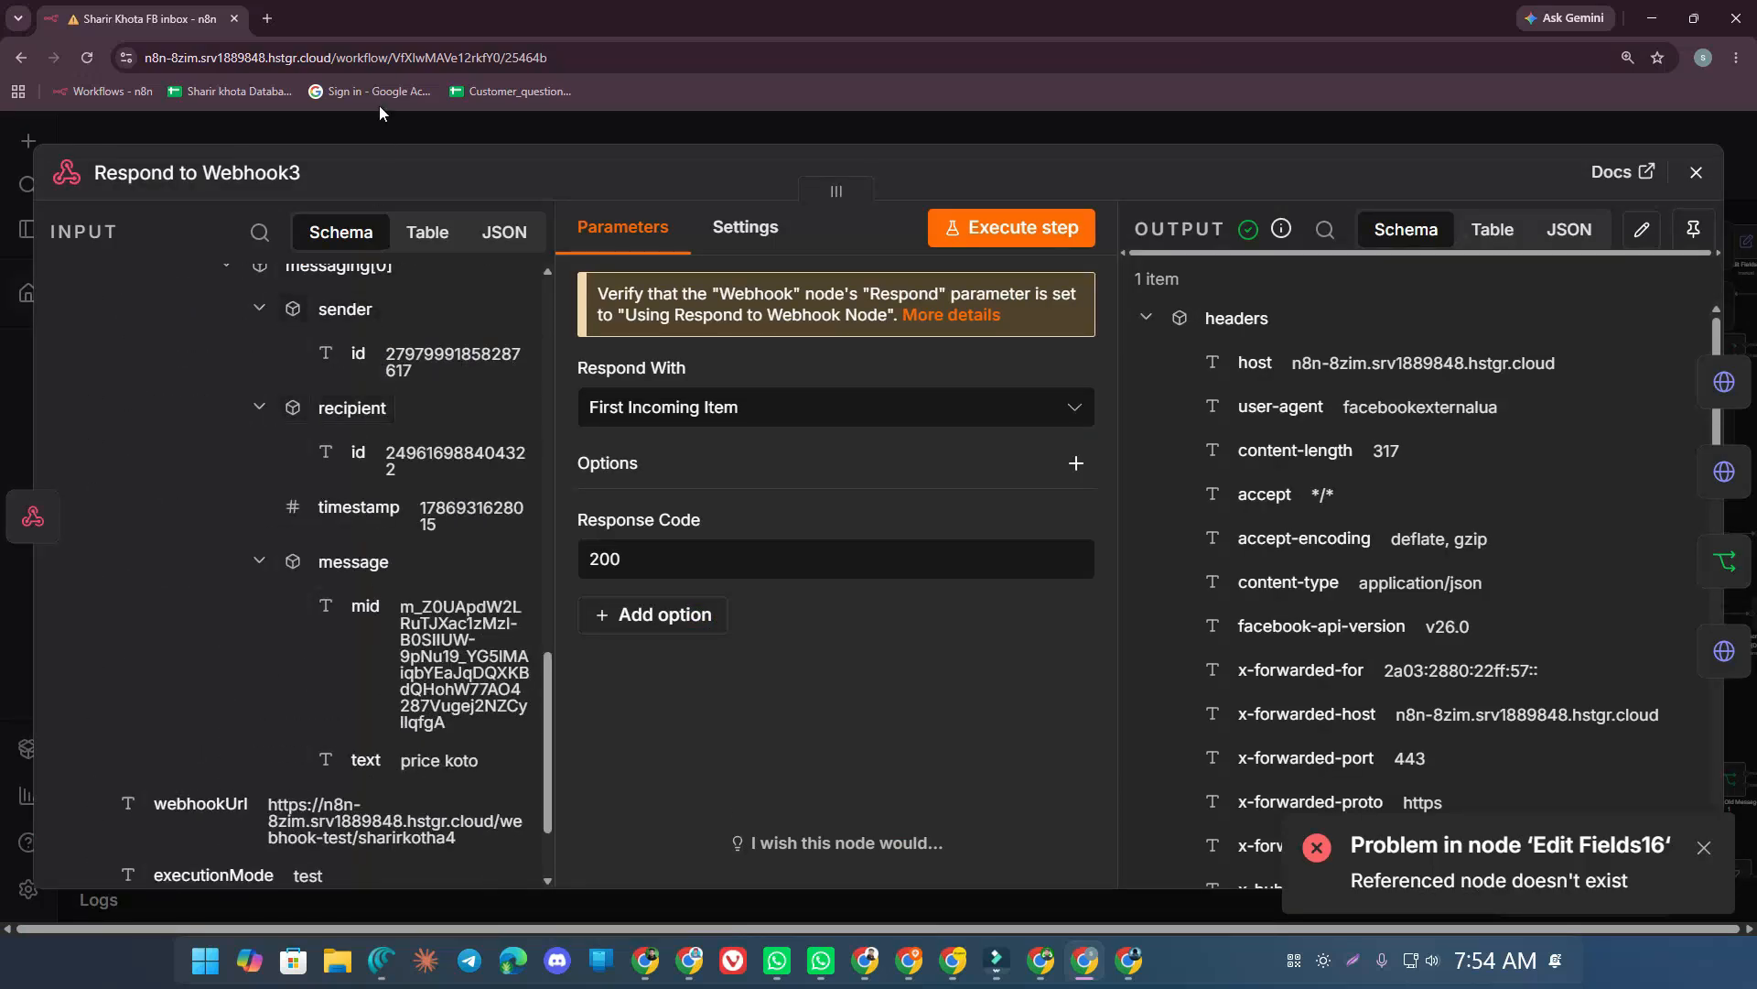
left_click(360, 131)
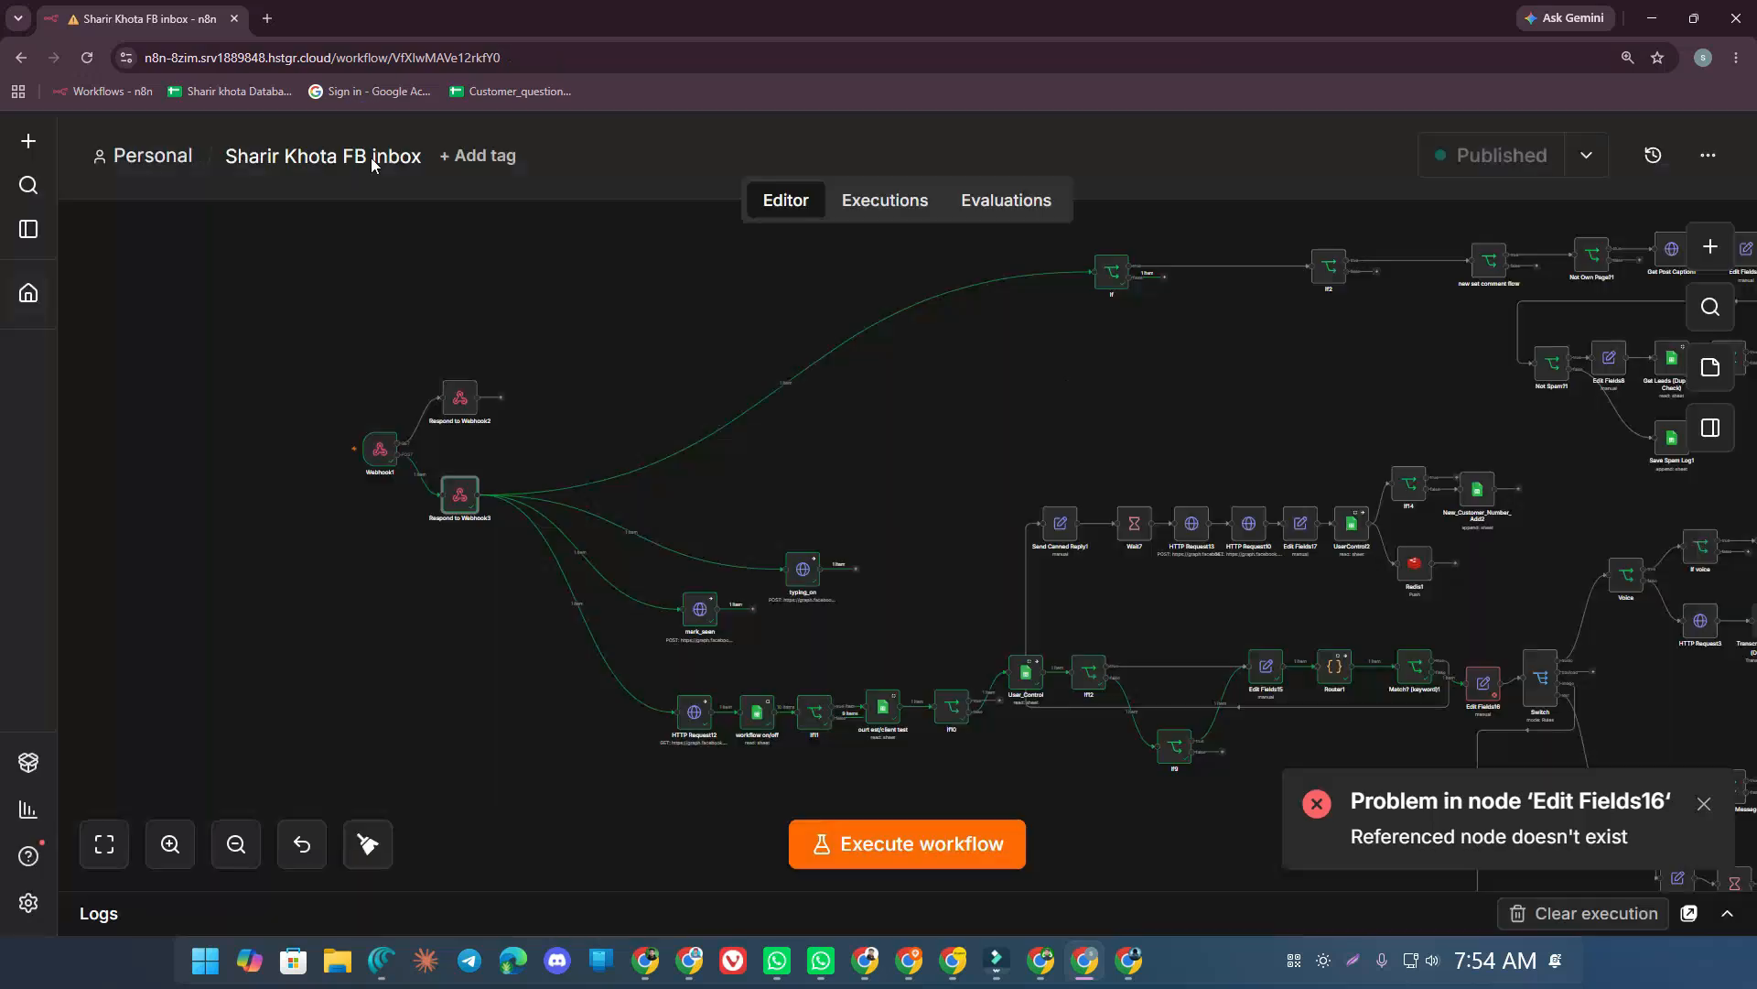
Stop and restart the workflow's test execution
left_click(805, 844)
left_click(943, 844)
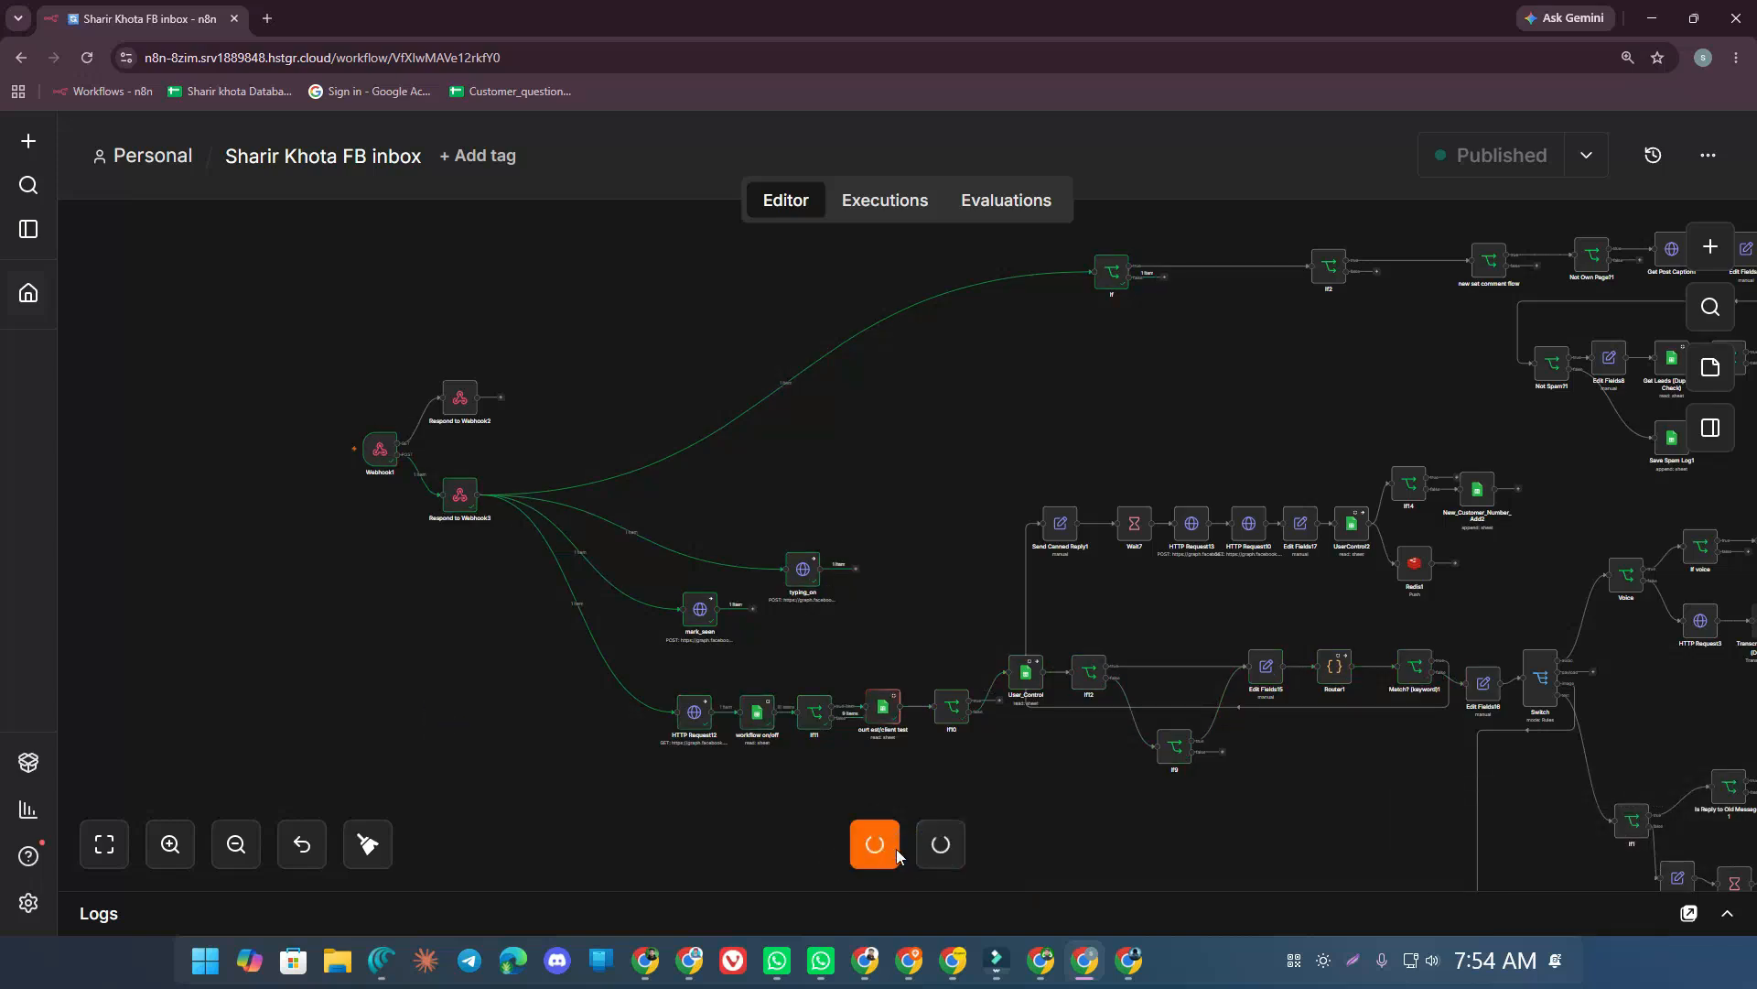
left_click(846, 844)
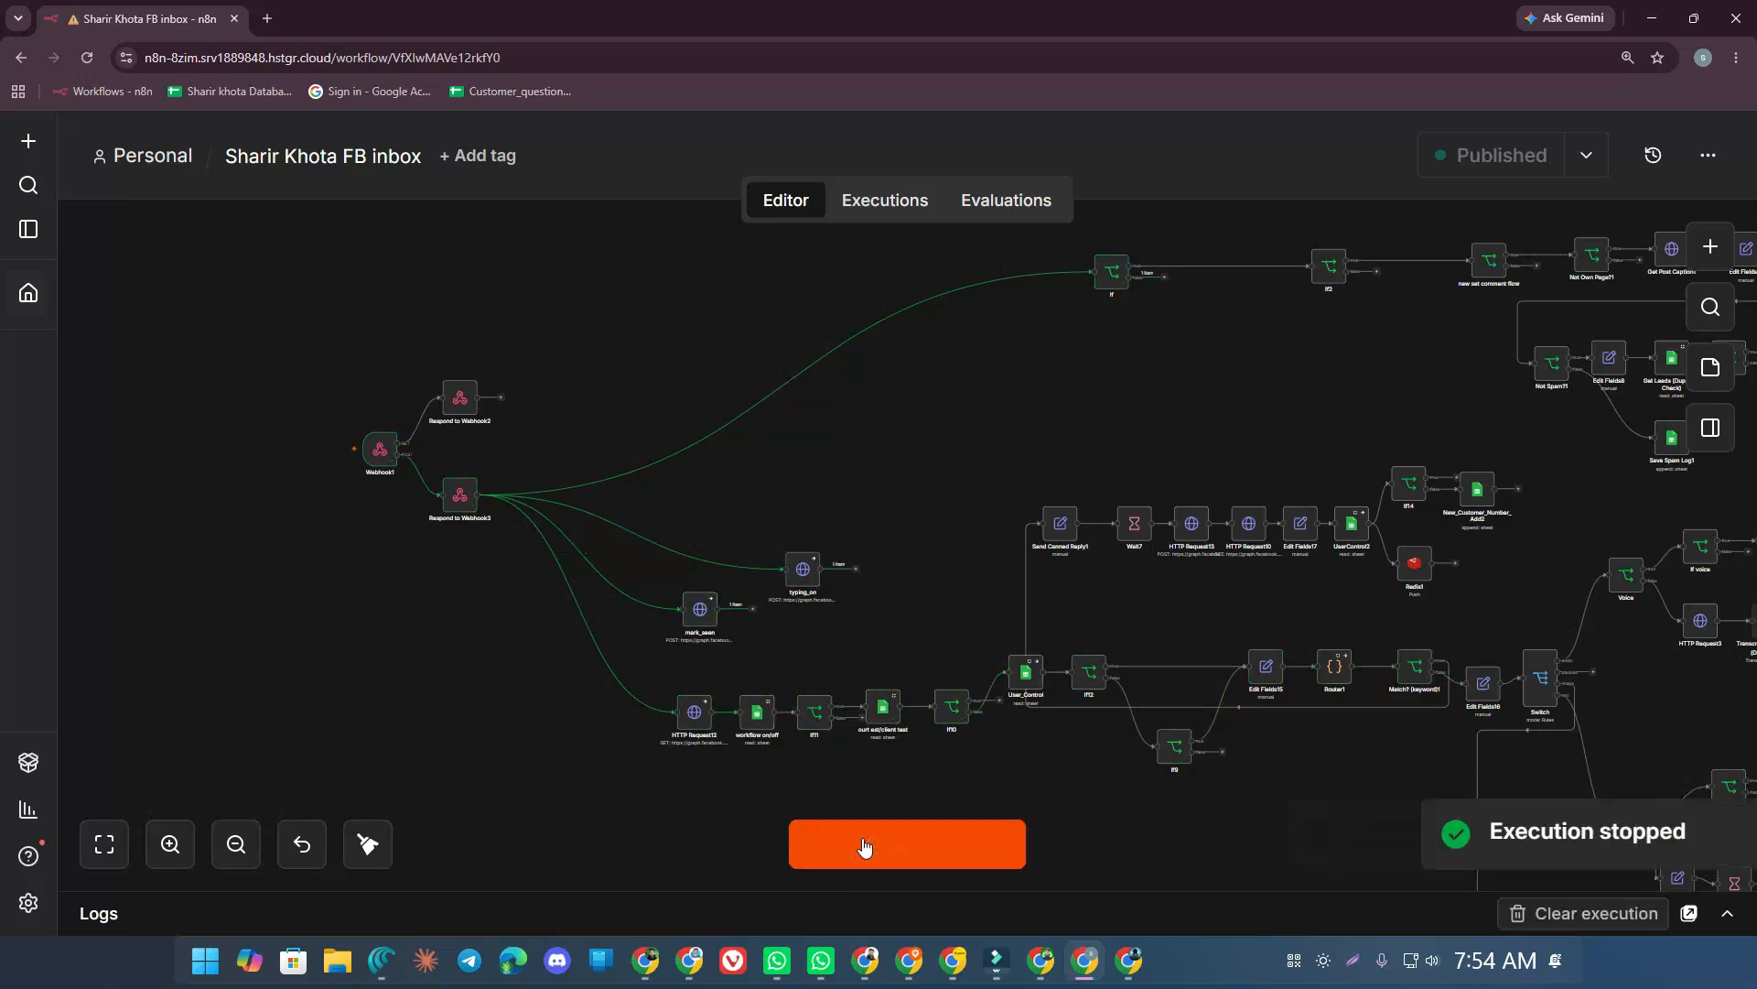
left_click(864, 844)
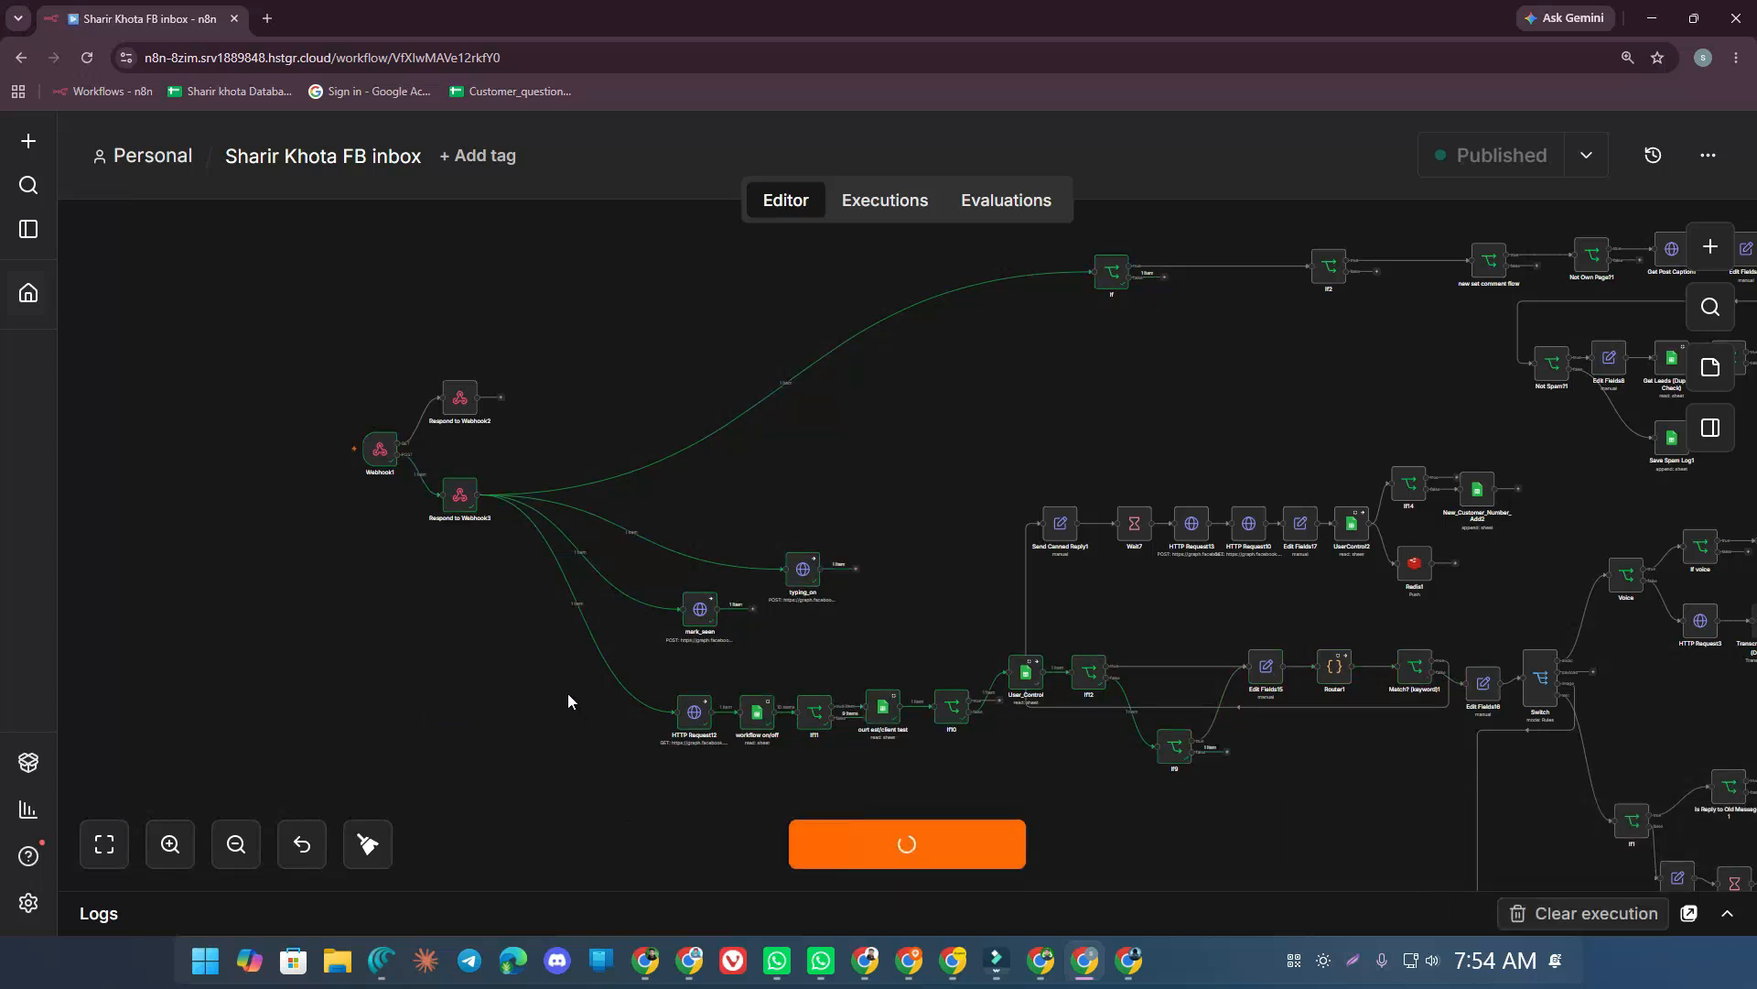
Change the Webhook1 path to sharirkotha5, copy its test URL, and start listening again
double_click(378, 450)
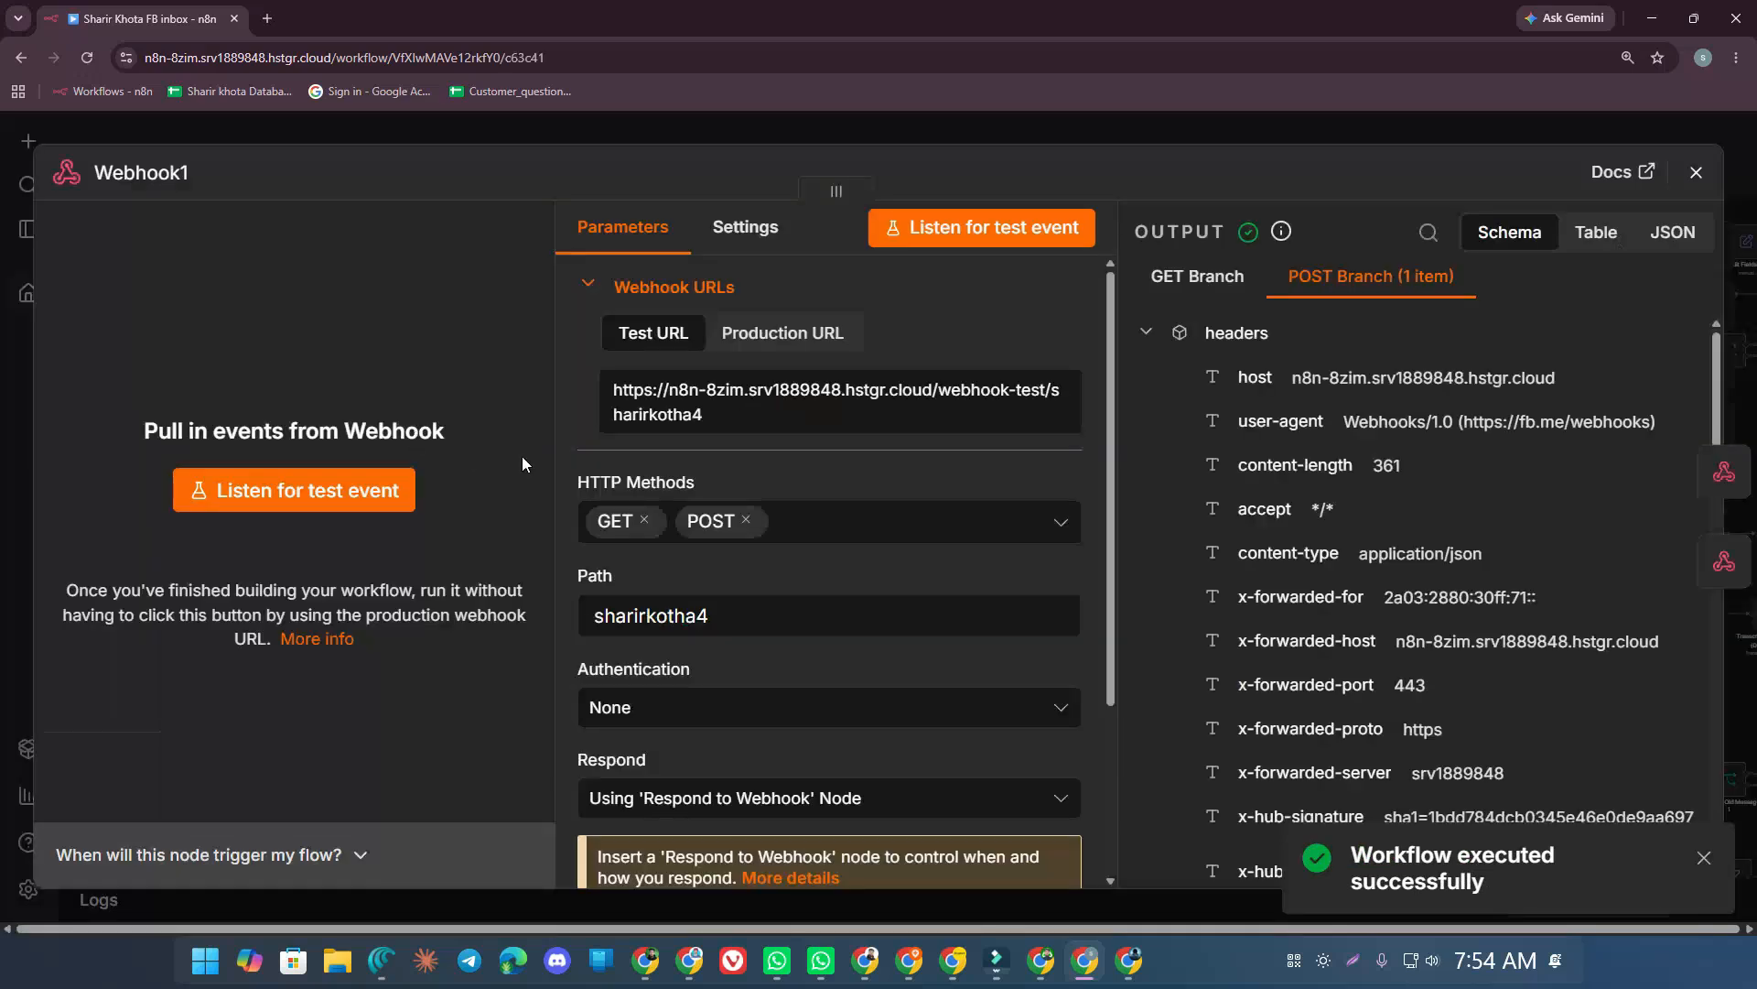
left_click(726, 616)
left_click_drag(726, 616, 699, 616)
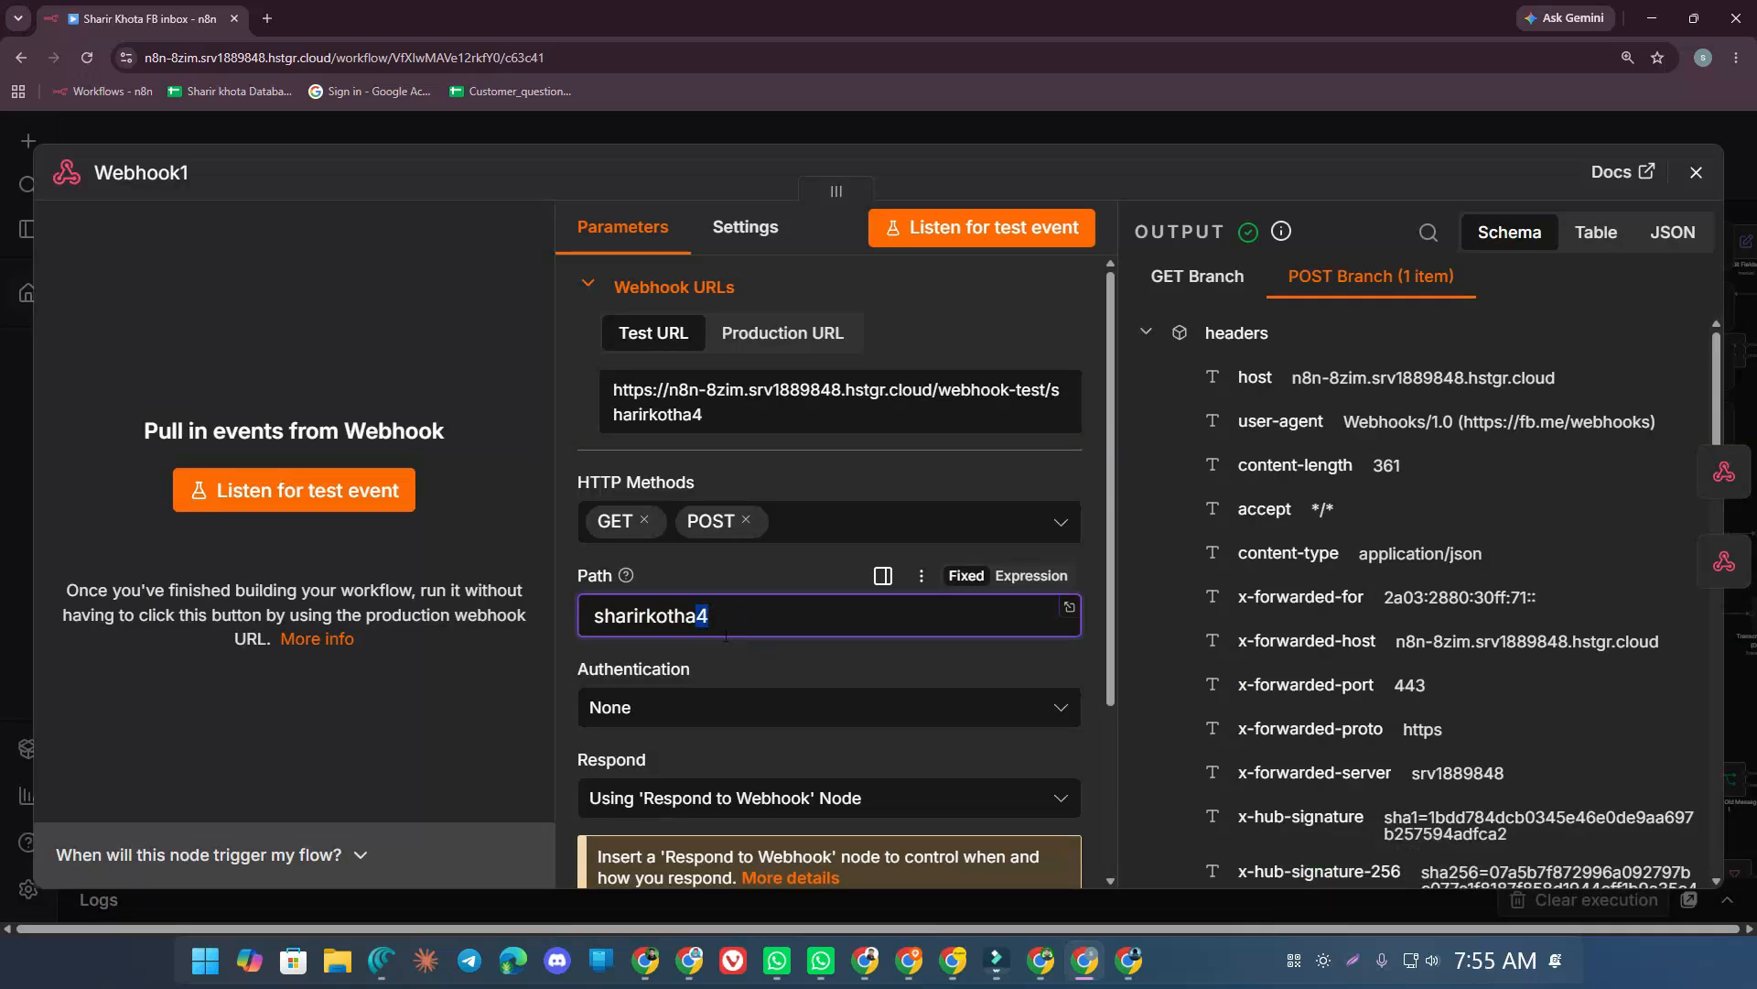
type("5")
left_click(788, 671)
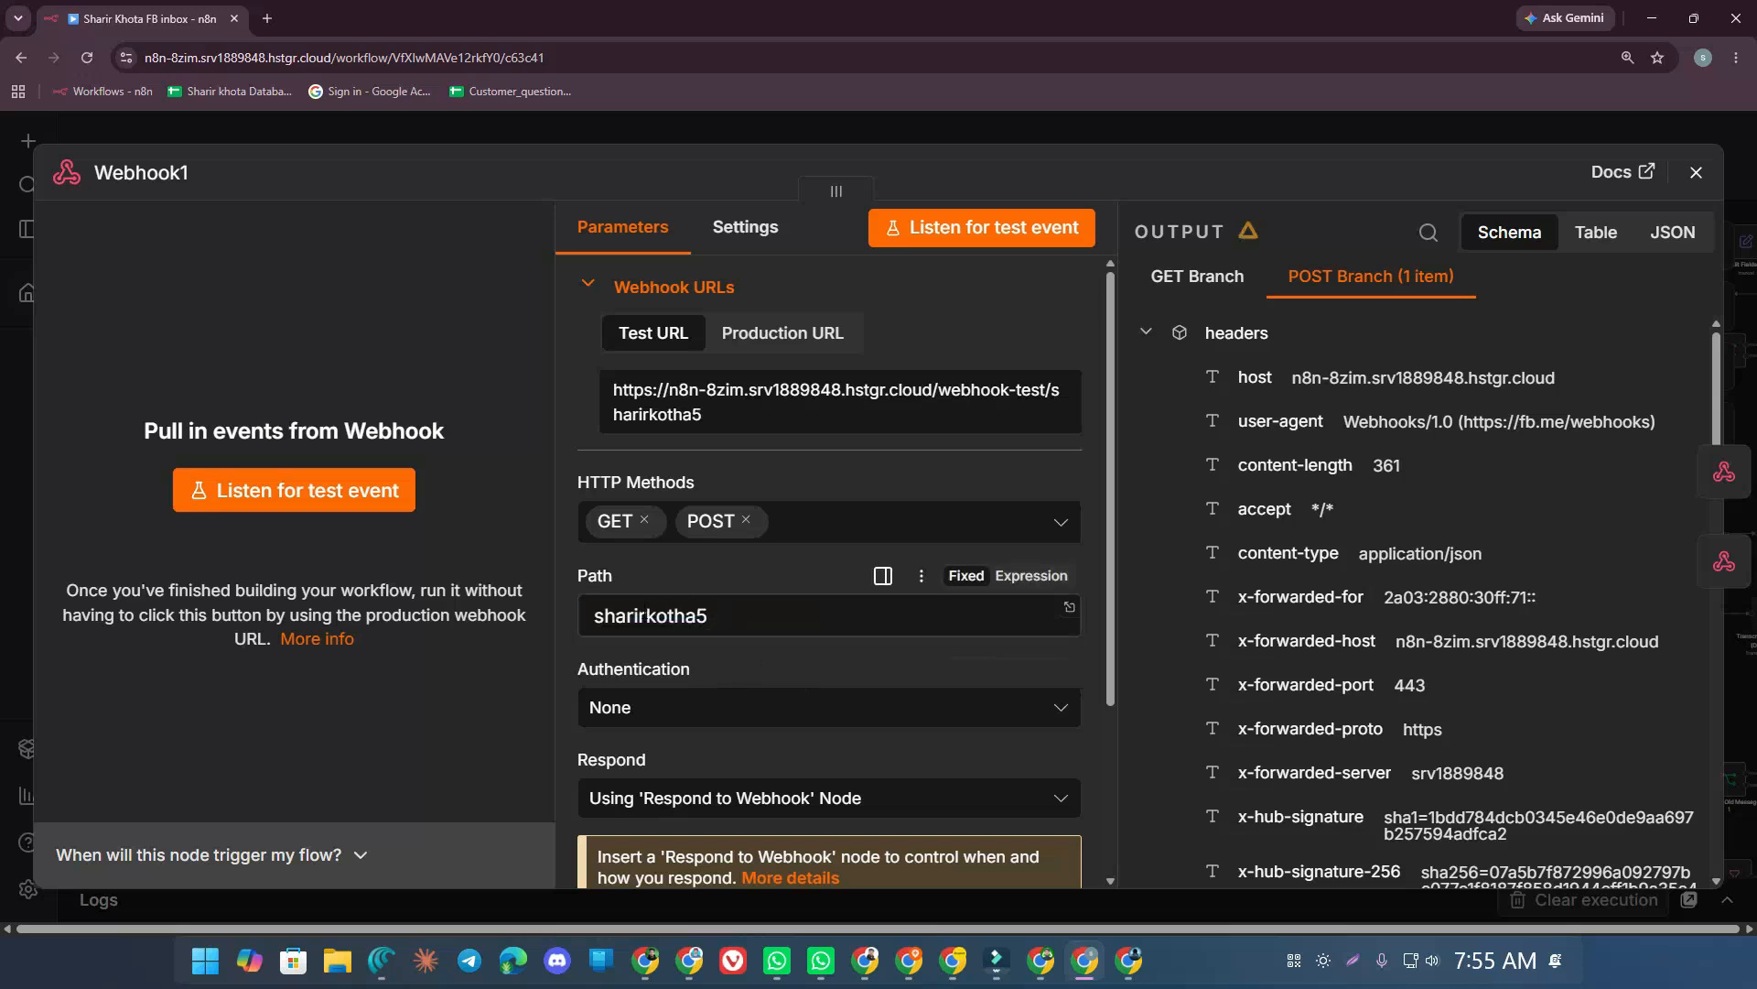
triple_click(628, 392)
key("ctrl+c")
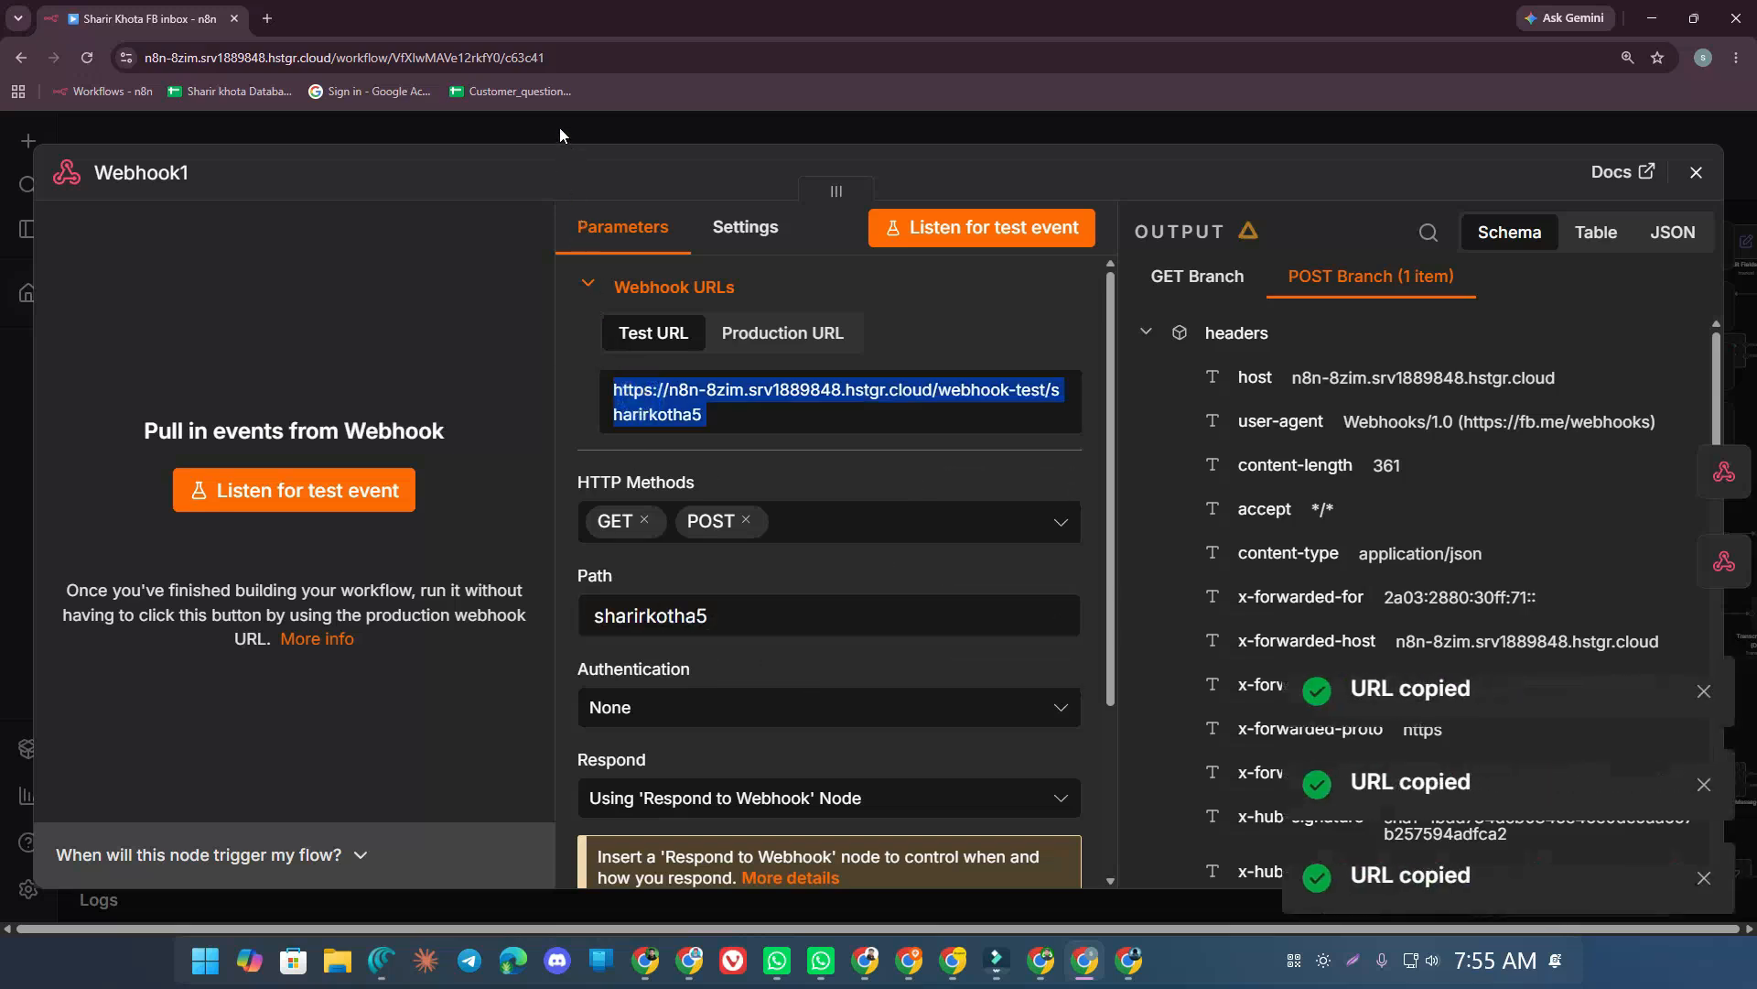
left_click(560, 135)
left_click(839, 847)
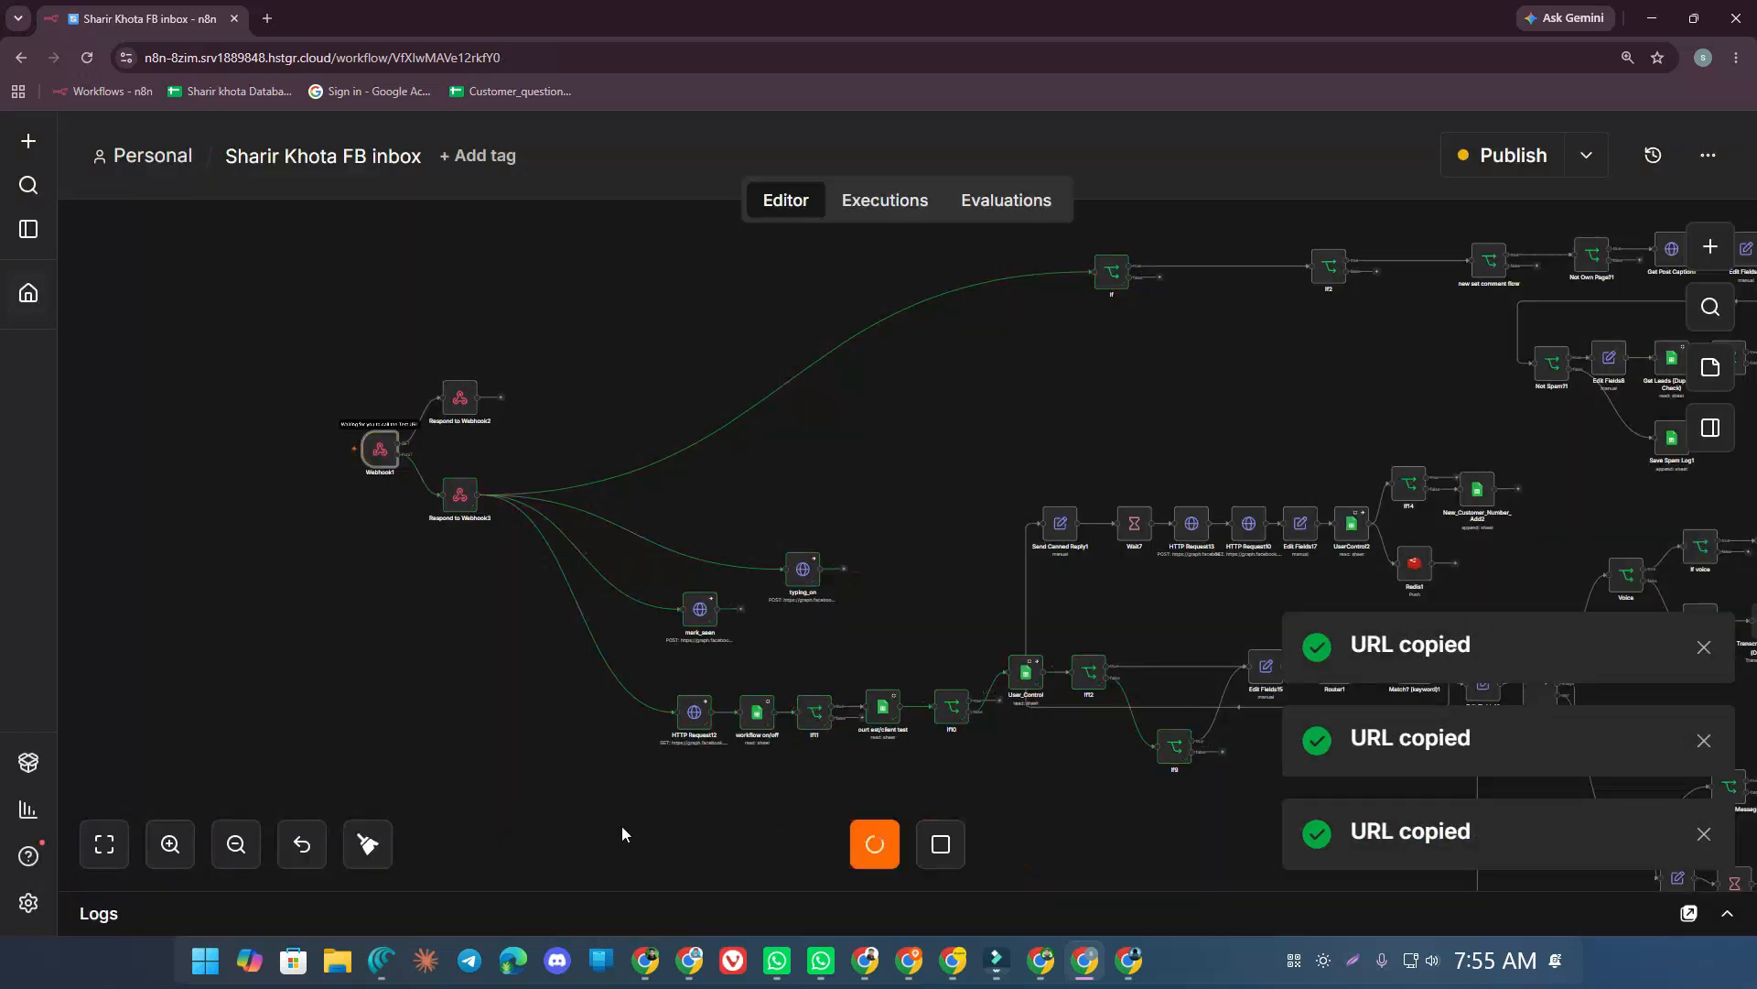
Replace Meta's callback URL with the sharirkotha5 test URL and verify it while n8n listens
left_click(1129, 960)
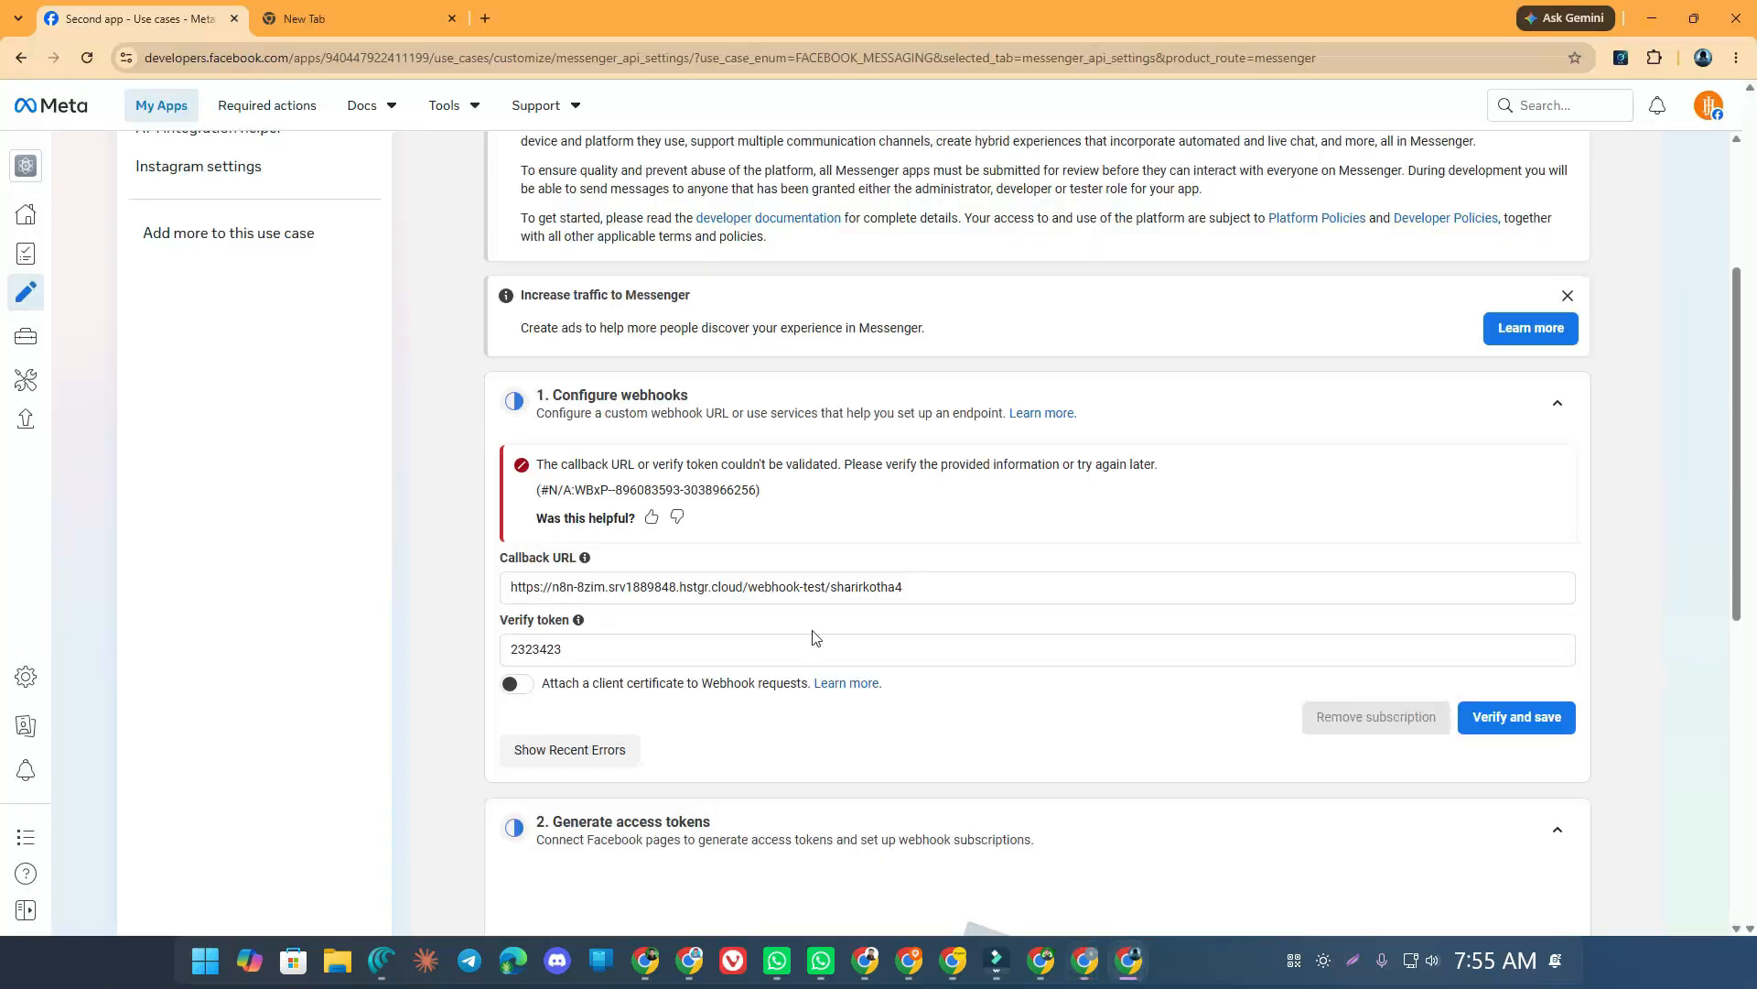
triple_click(645, 588)
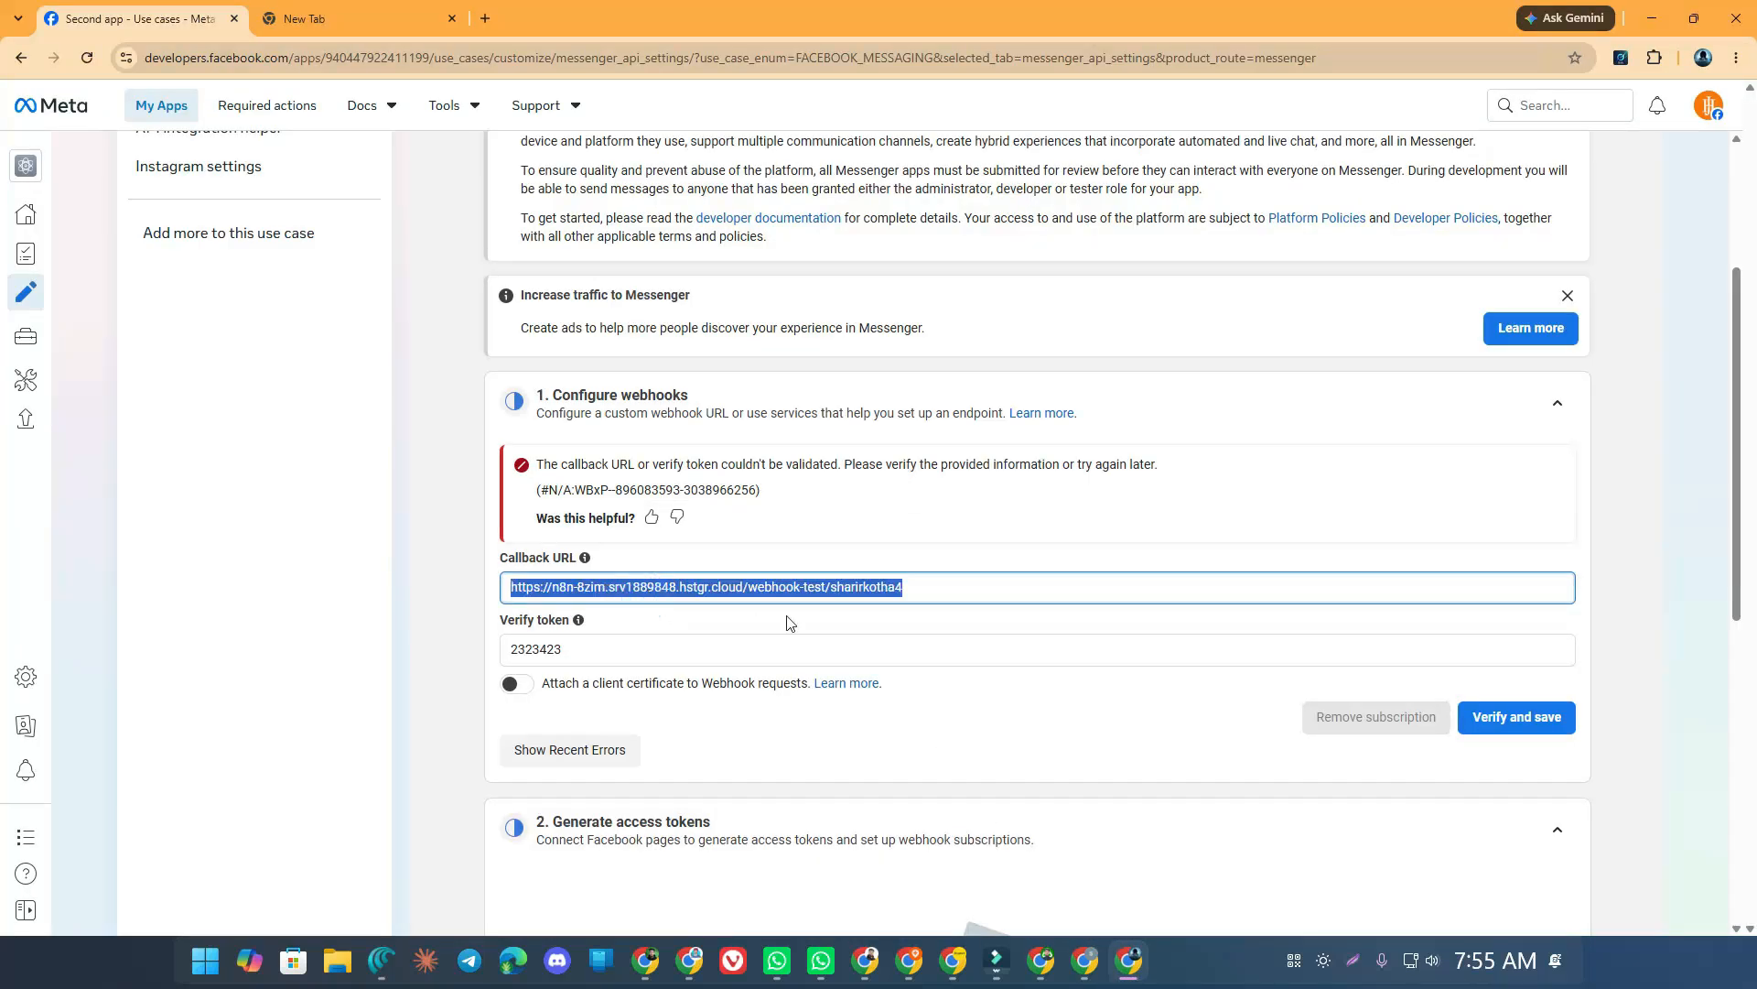
key("ctrl+v")
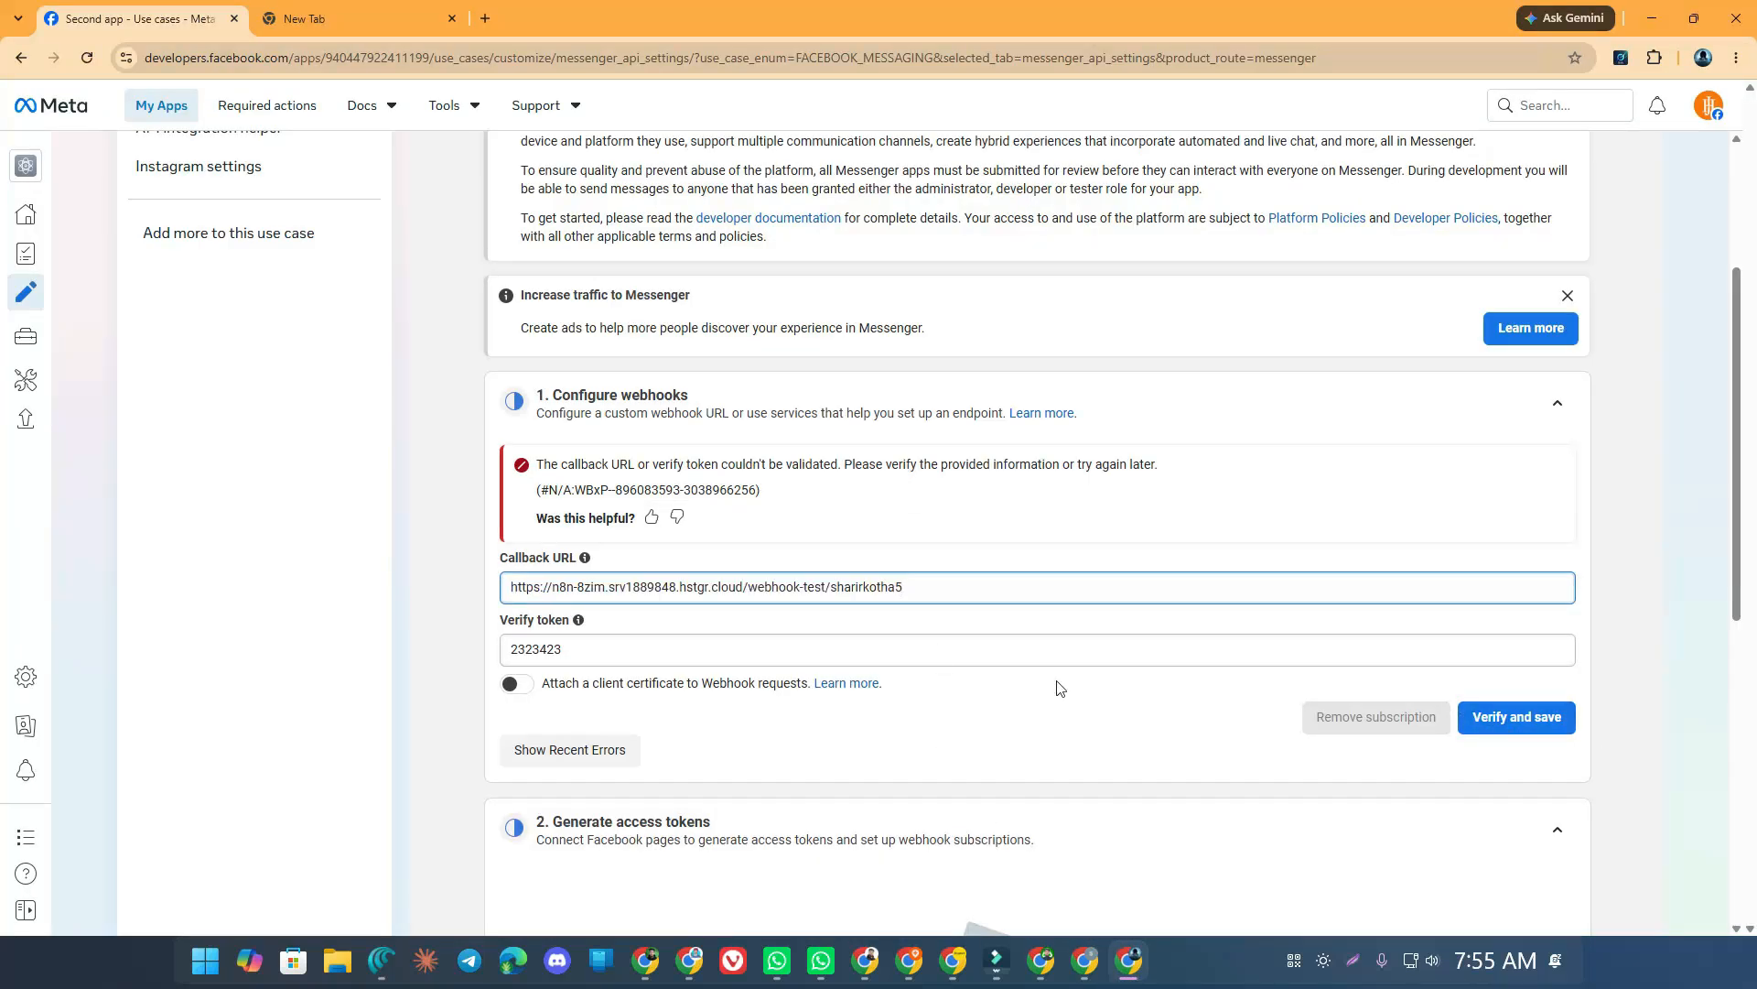
left_click(1509, 723)
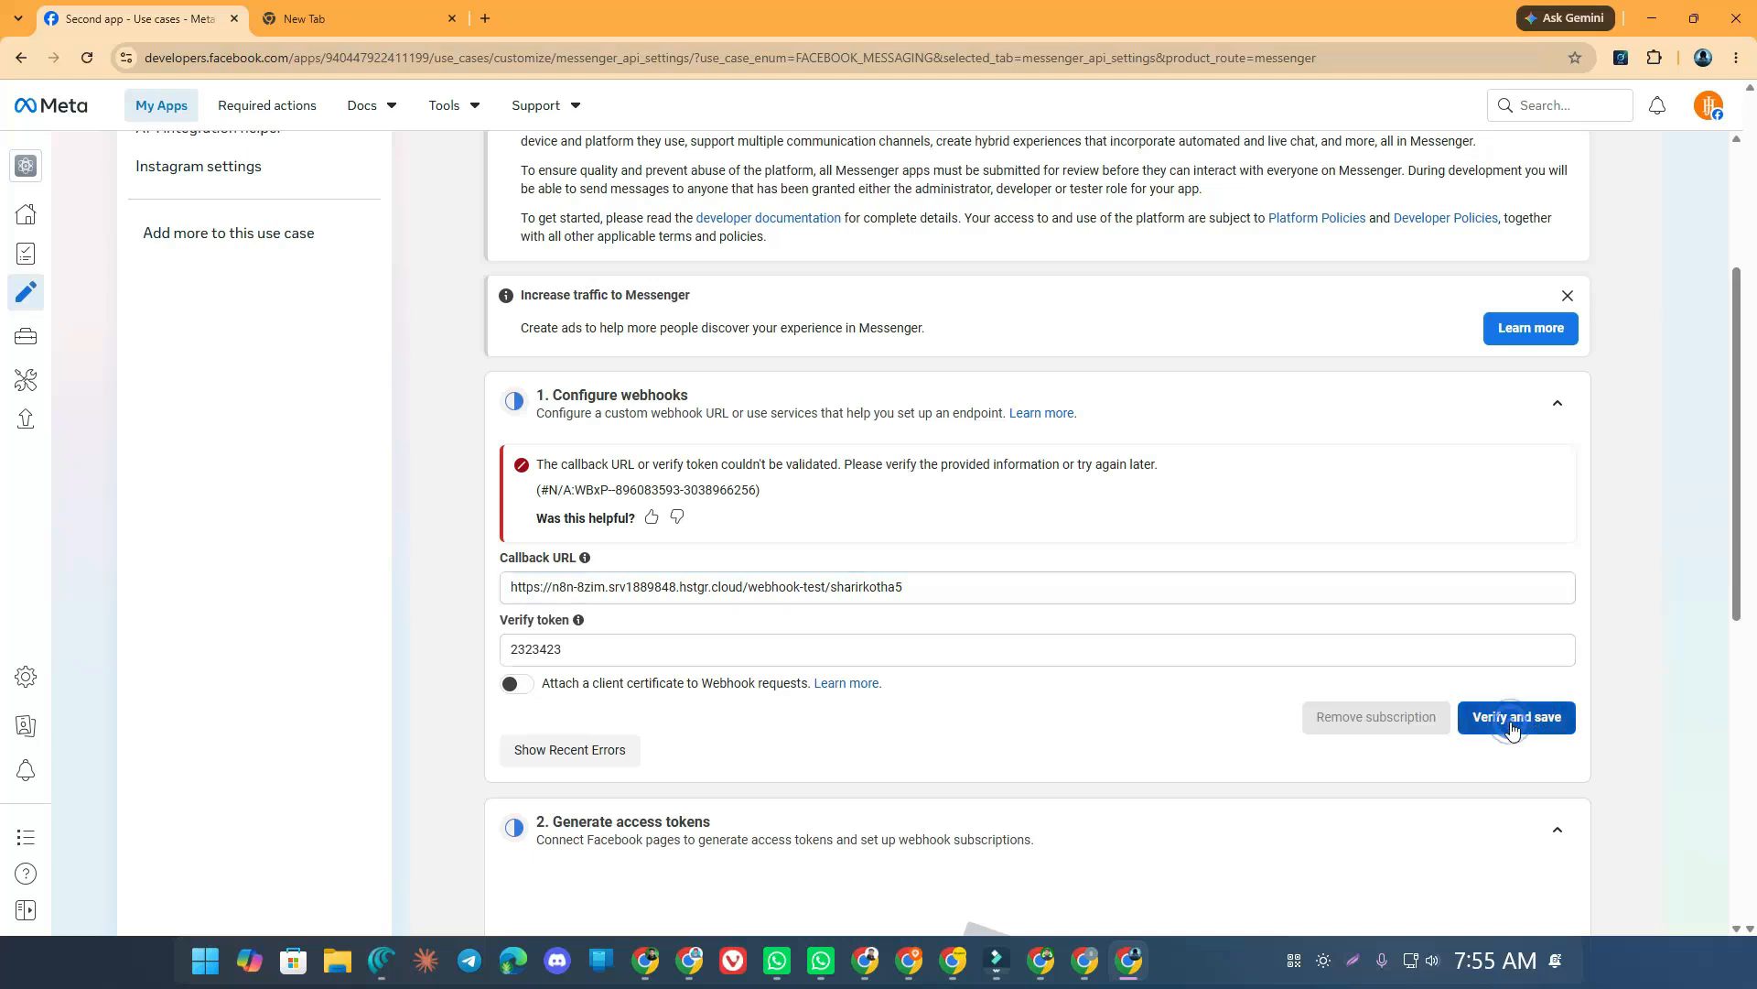
left_click(1050, 965)
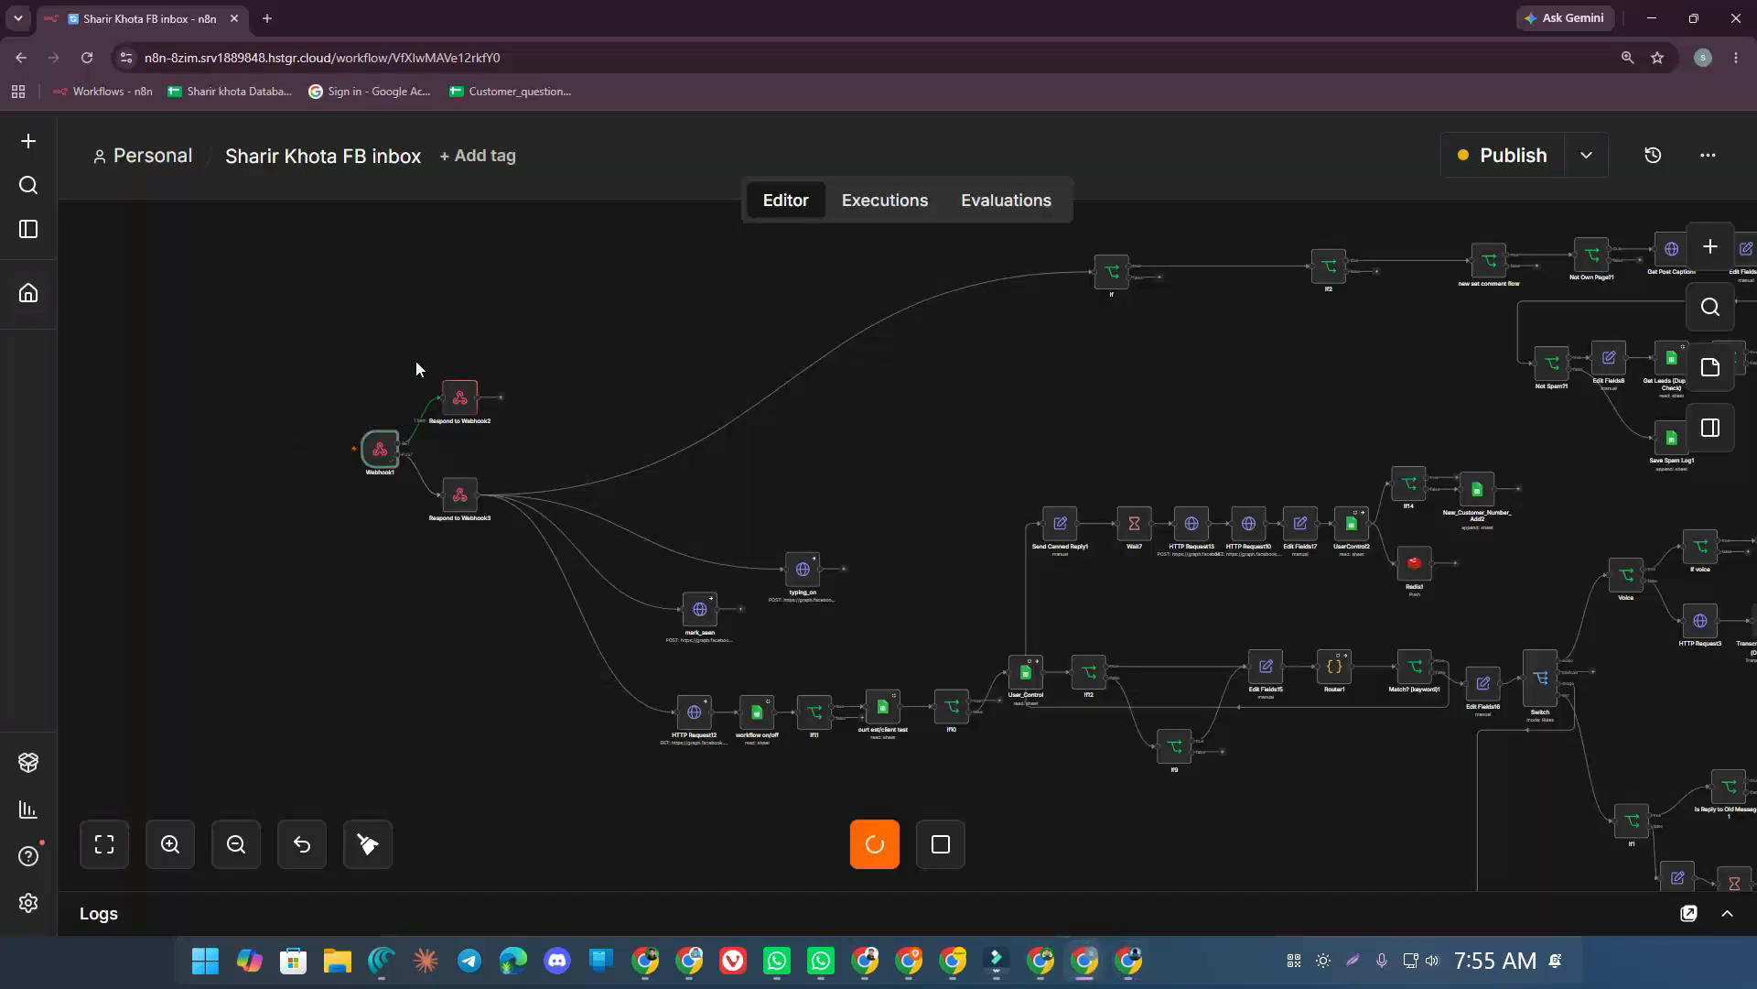
left_click(1128, 961)
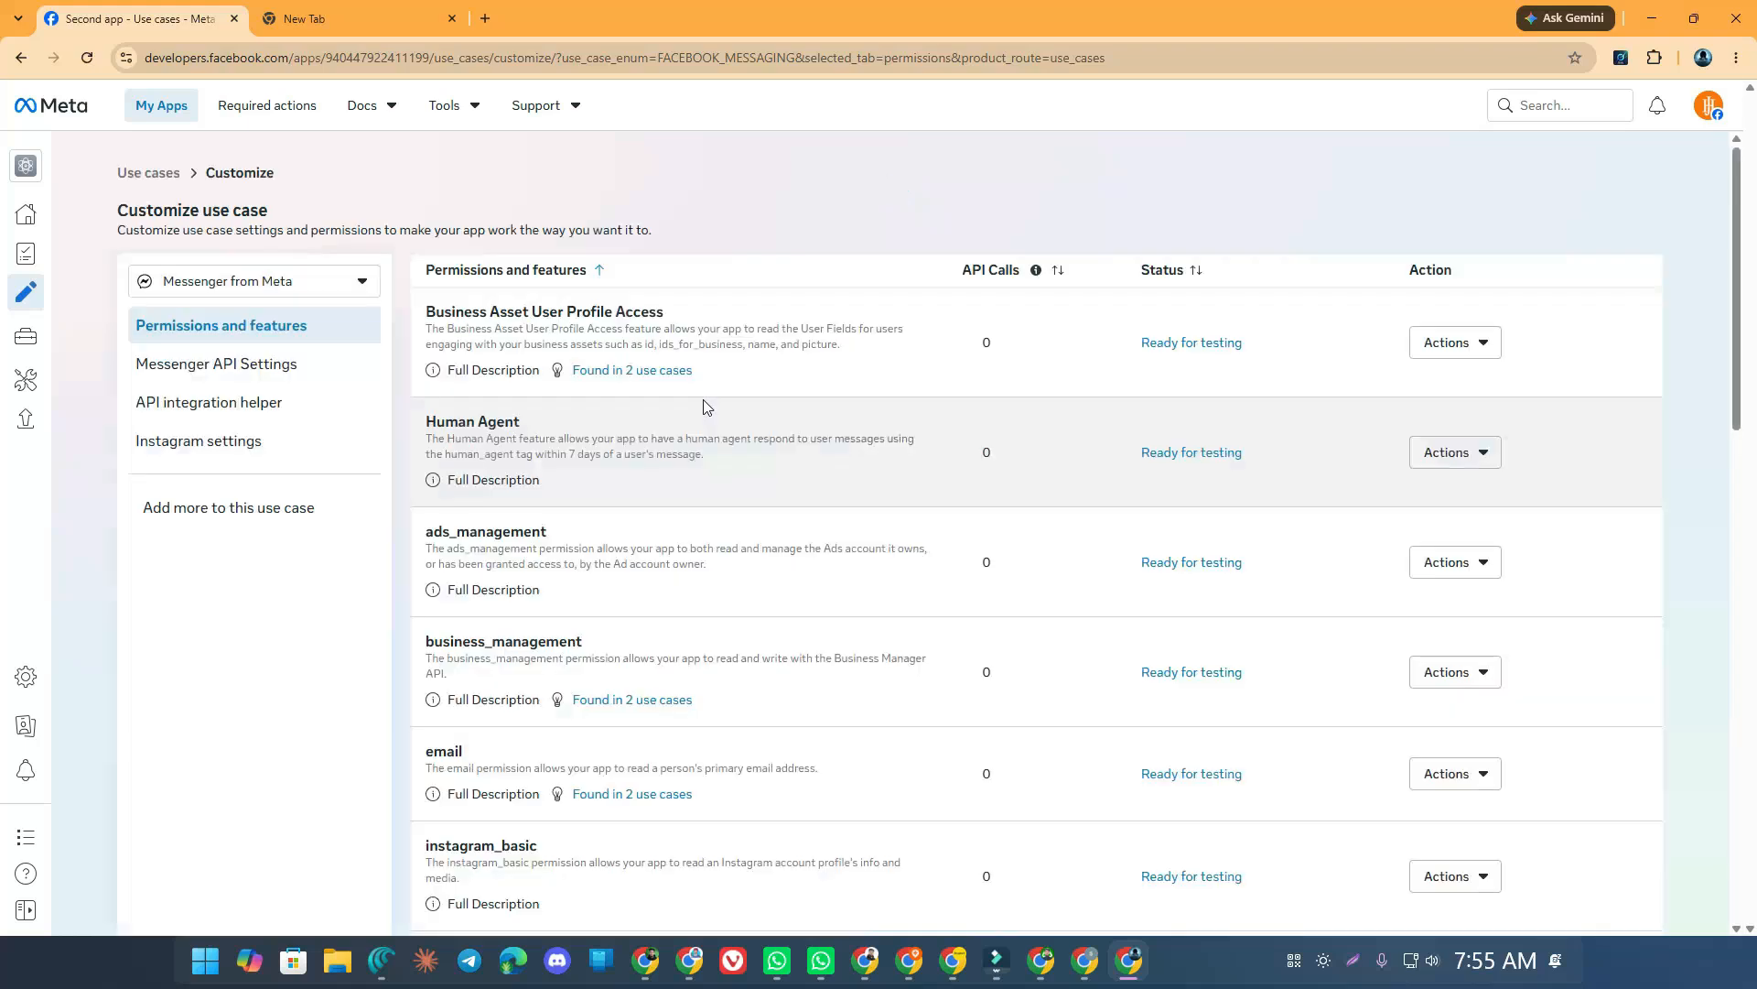
In Messenger API Settings, start connecting a Facebook page with the current account
left_click(236, 363)
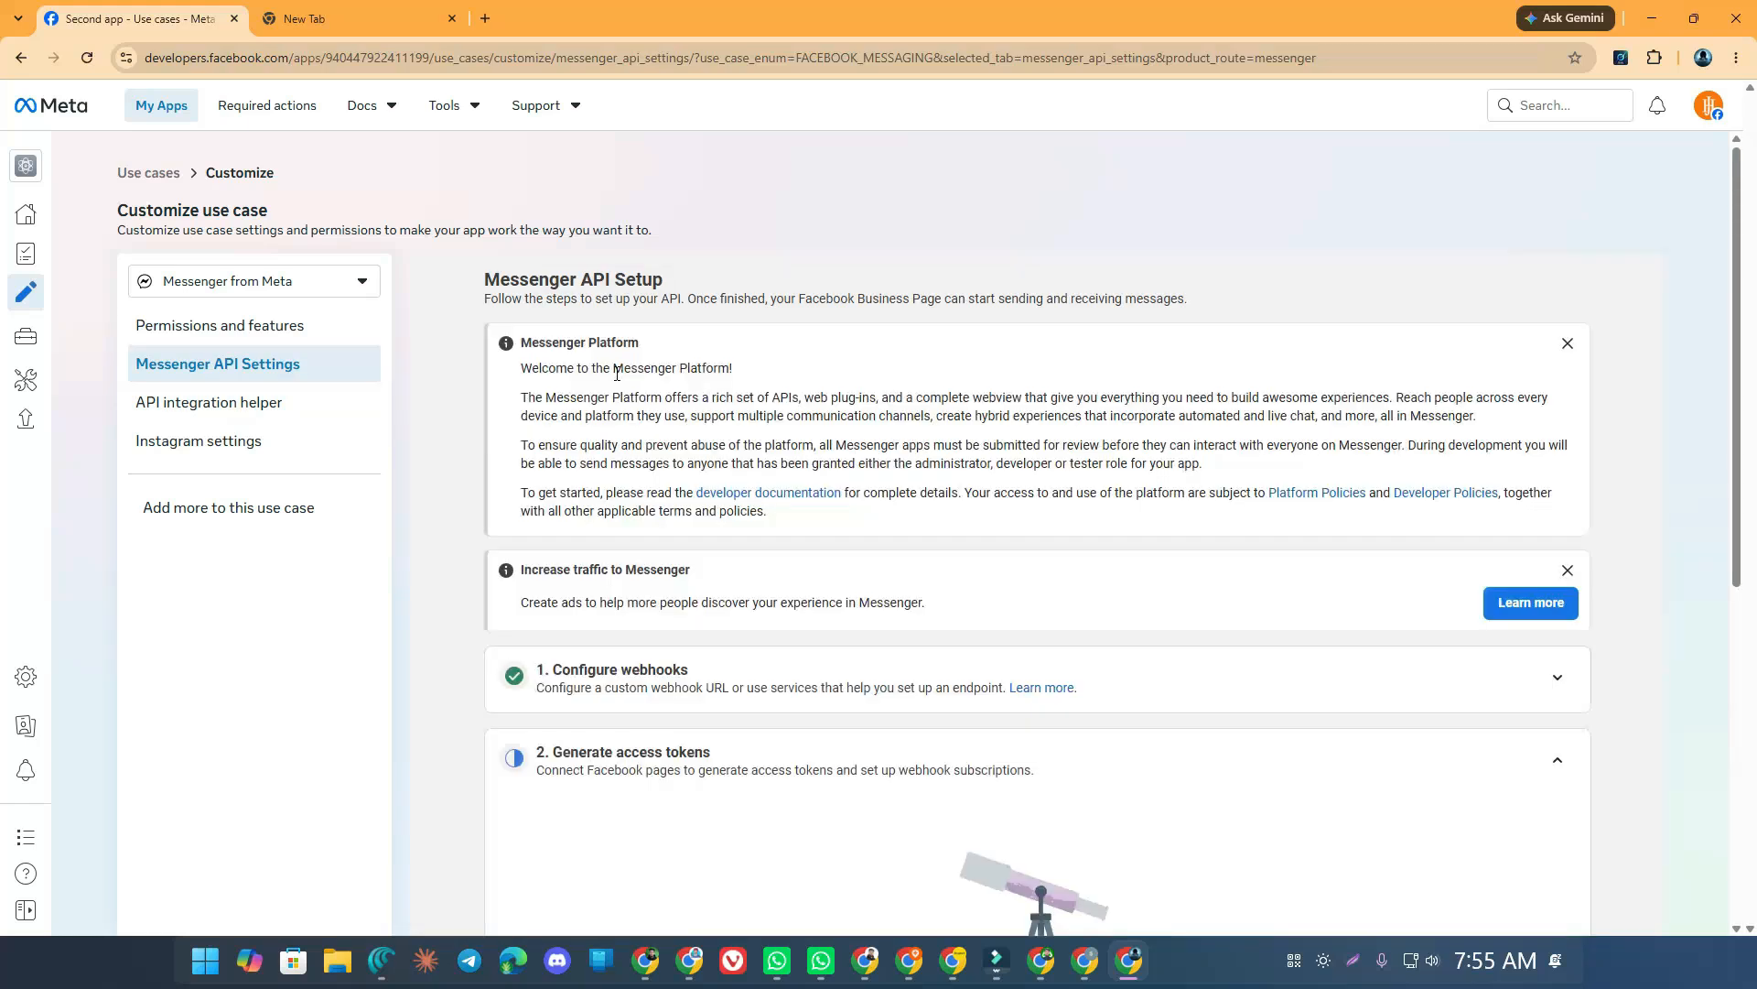
scroll(616, 403, "down", 2)
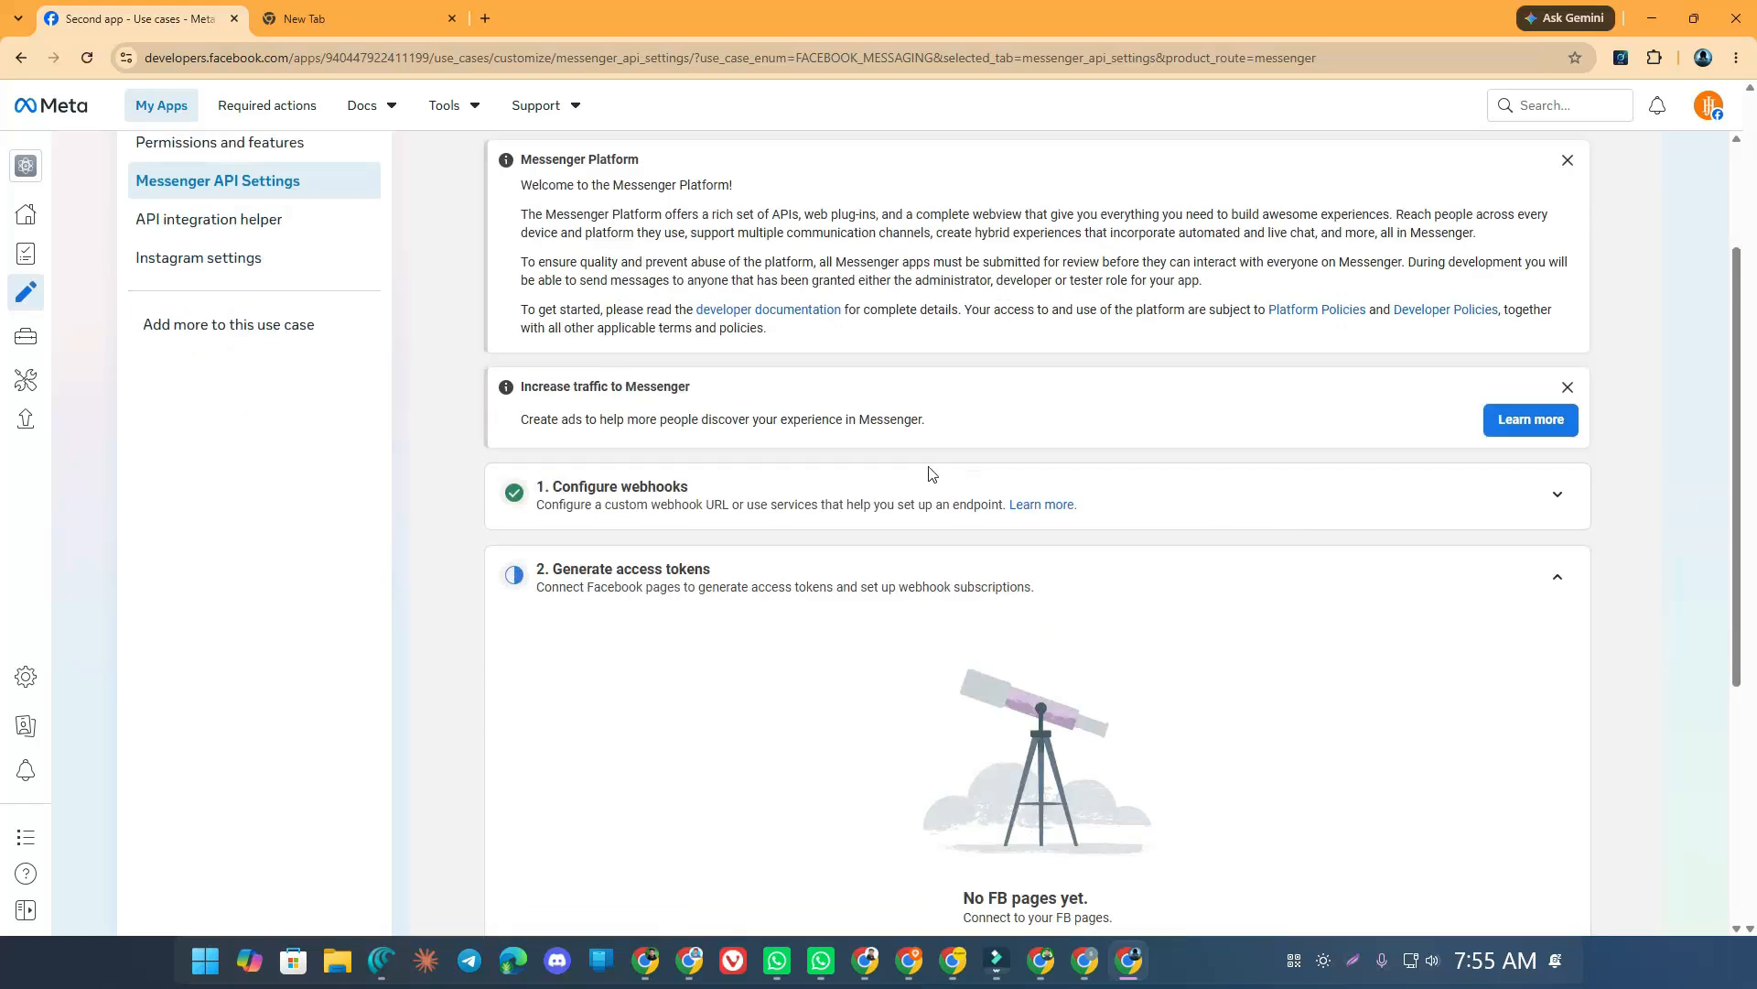
scroll(932, 474, "down", 1)
scroll(706, 472, "down", 1)
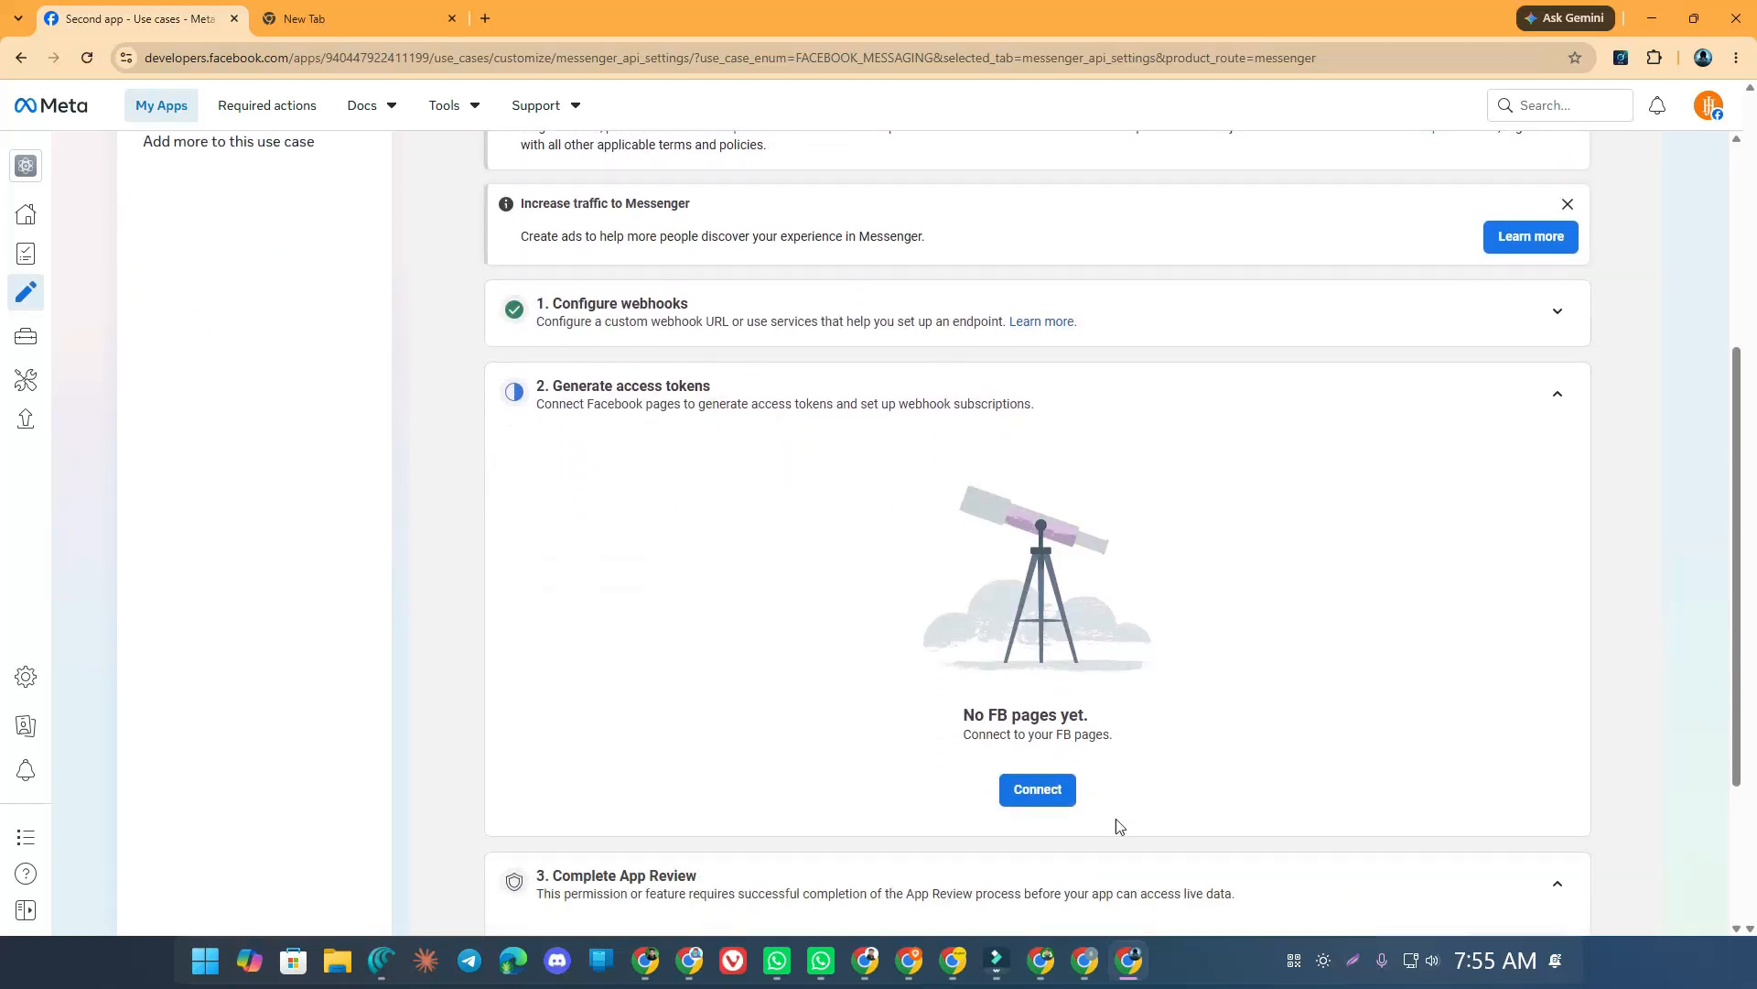
left_click(1053, 803)
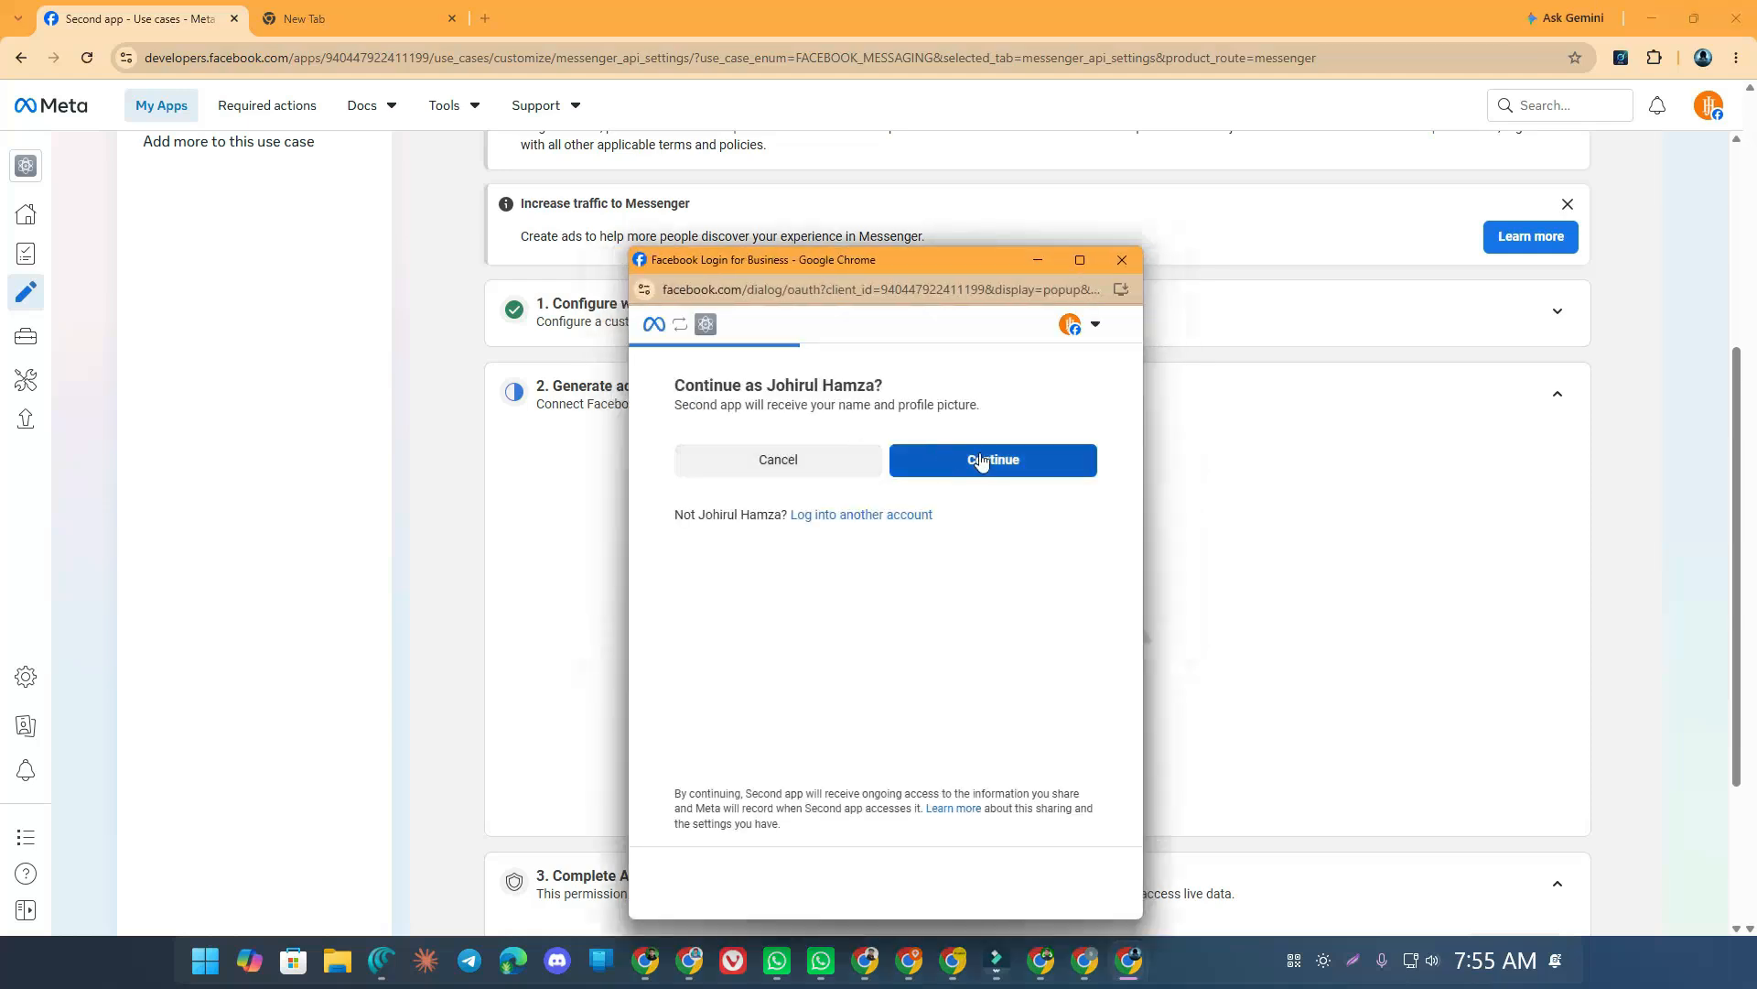
left_click(943, 457)
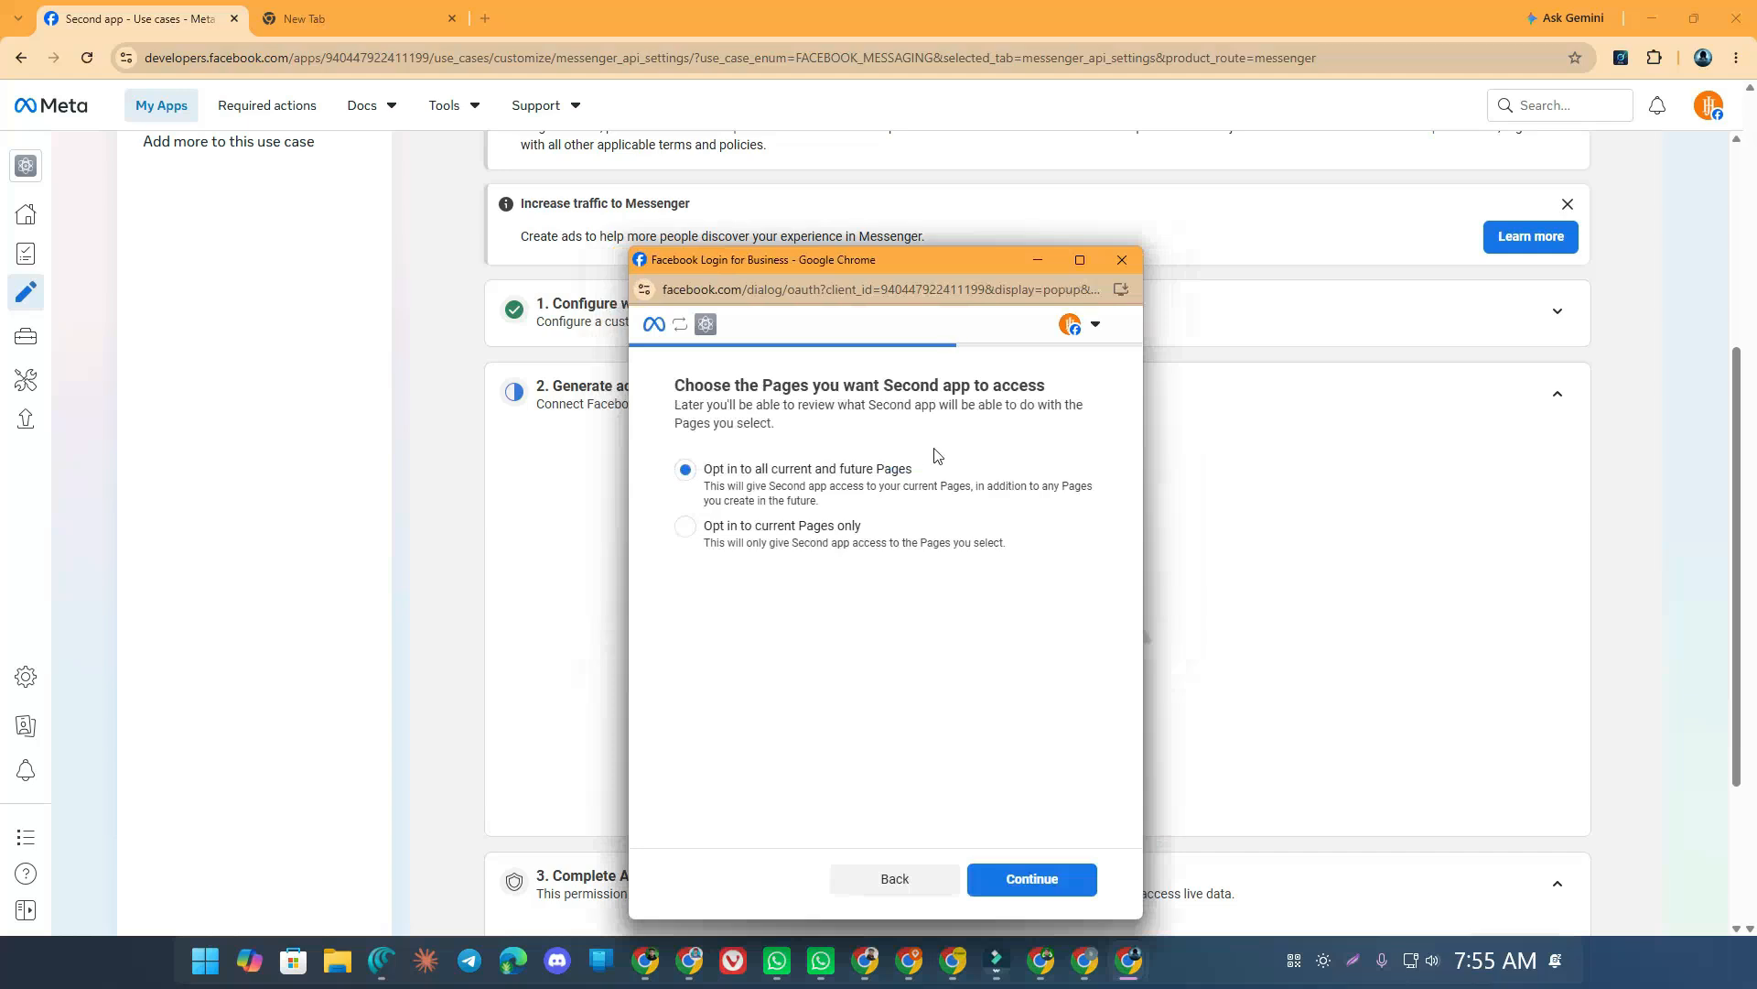
Grant access to only the URAL Fashion page, save, and copy its page ID
left_click(716, 534)
scroll(742, 440, "down", 2)
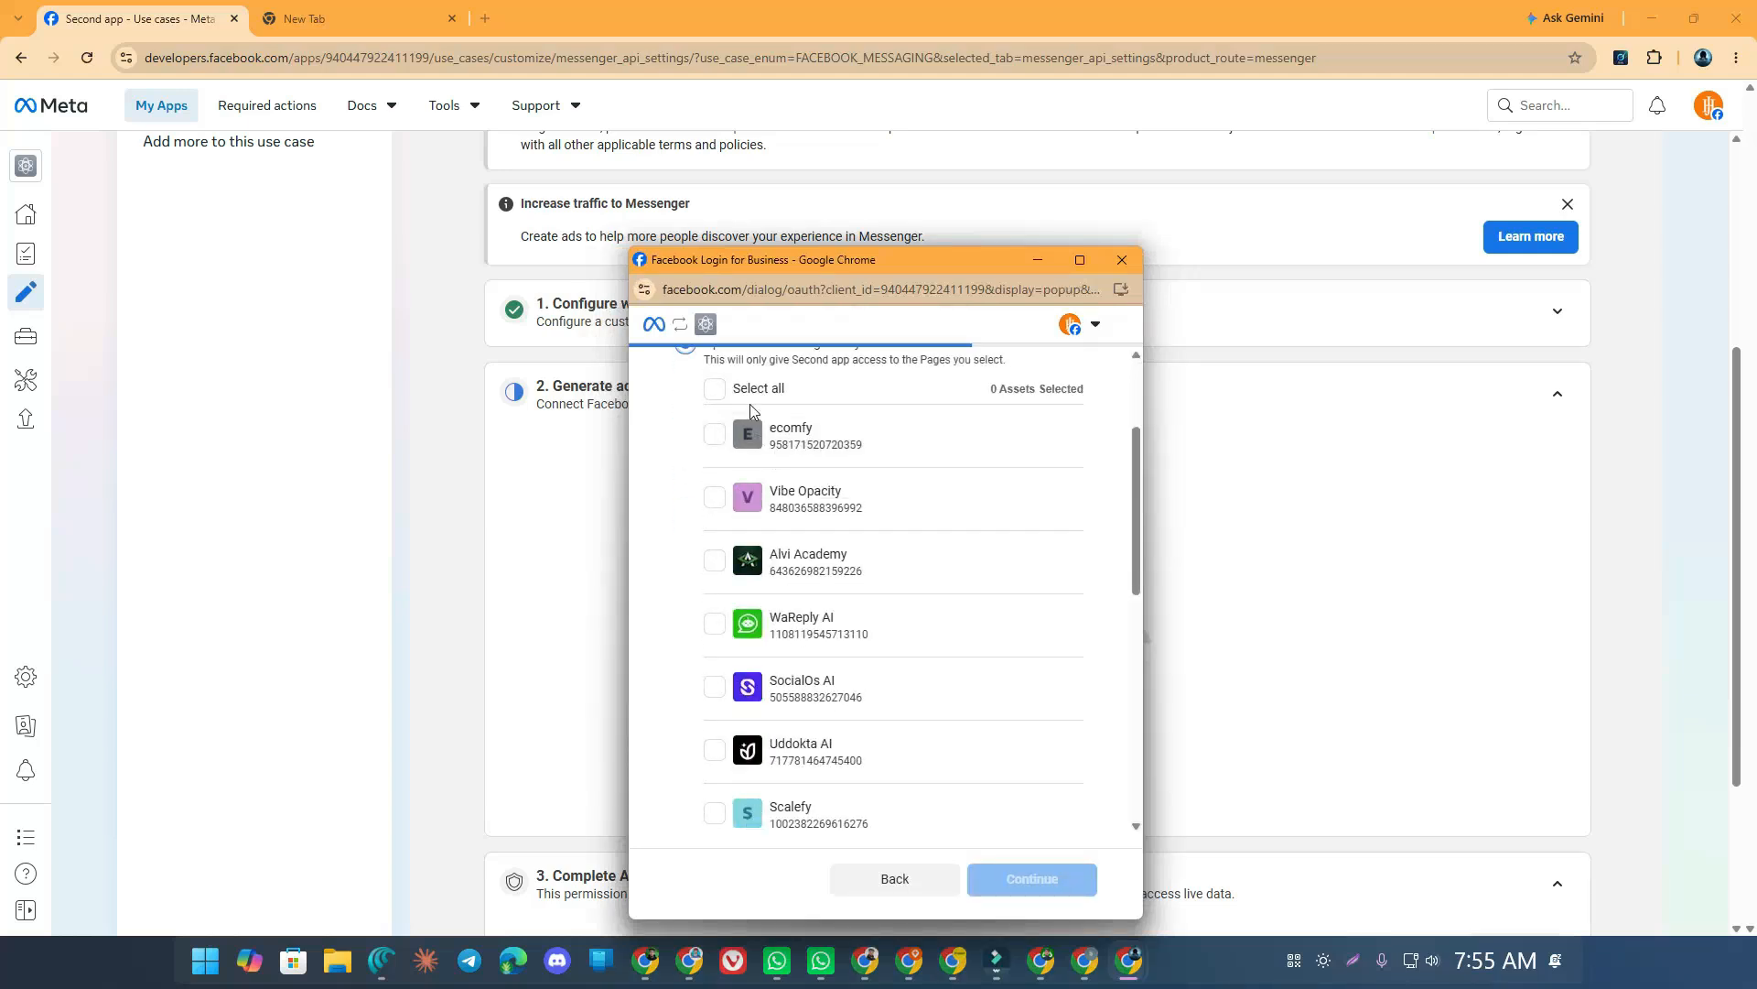
scroll(750, 420, "up", 1)
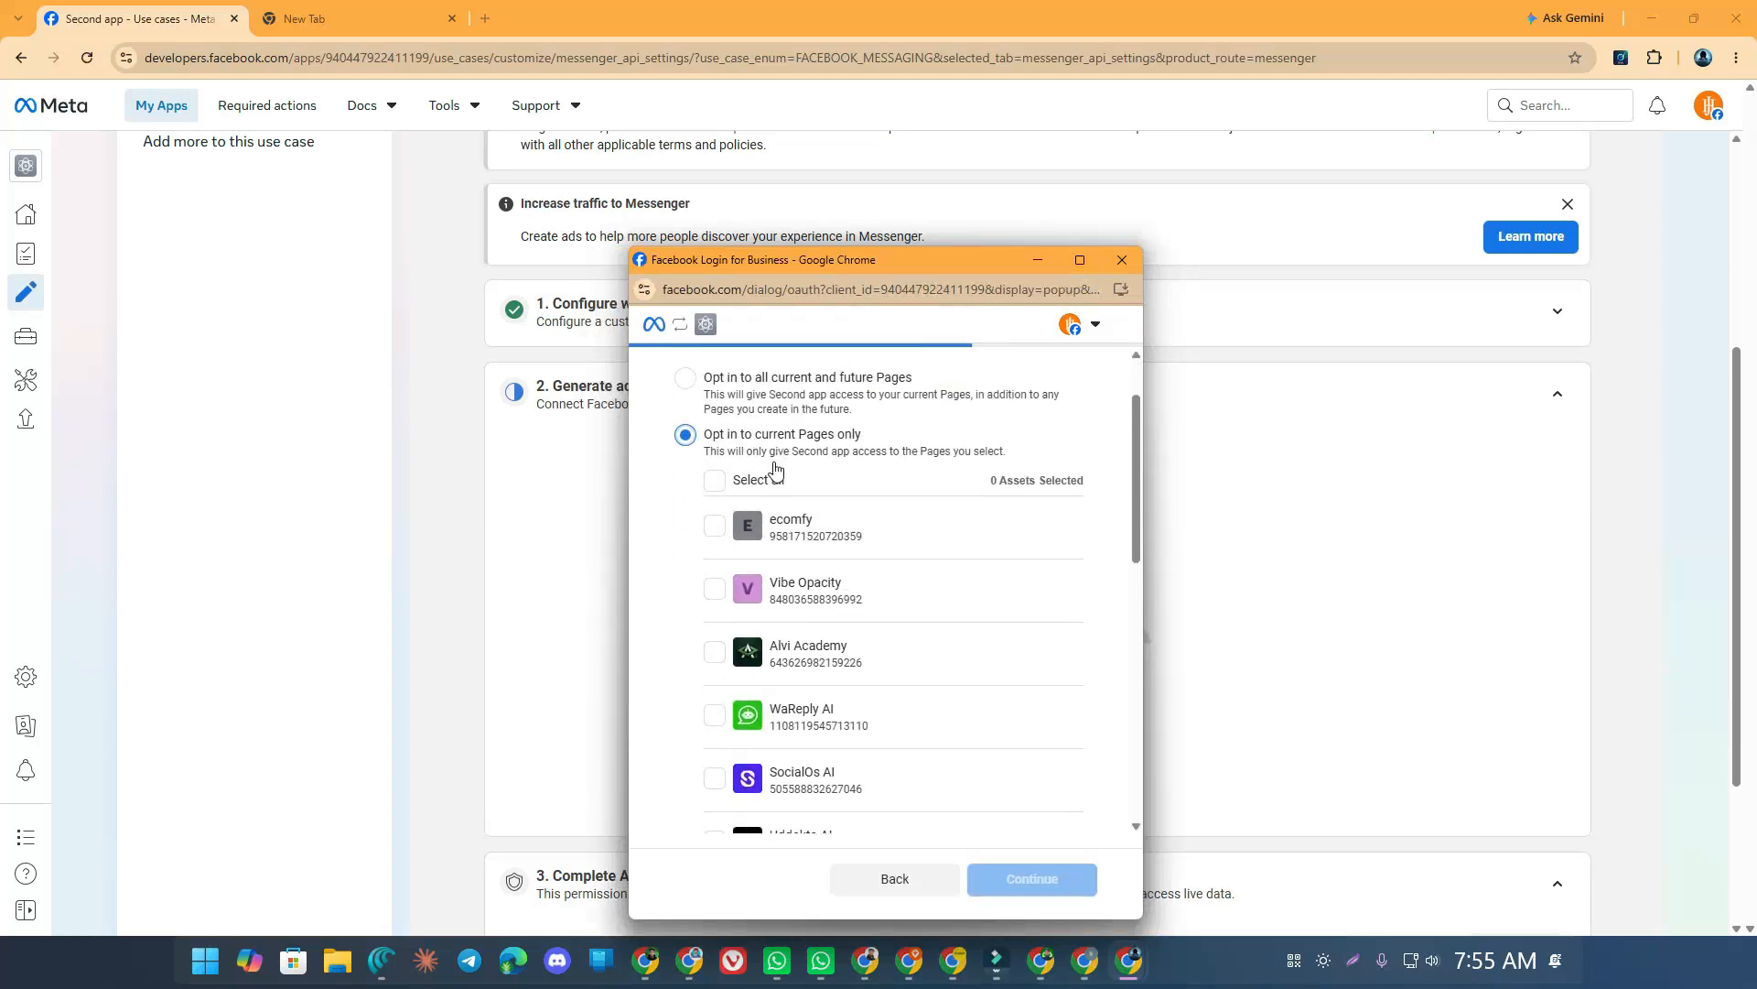
scroll(775, 482, "down", 8)
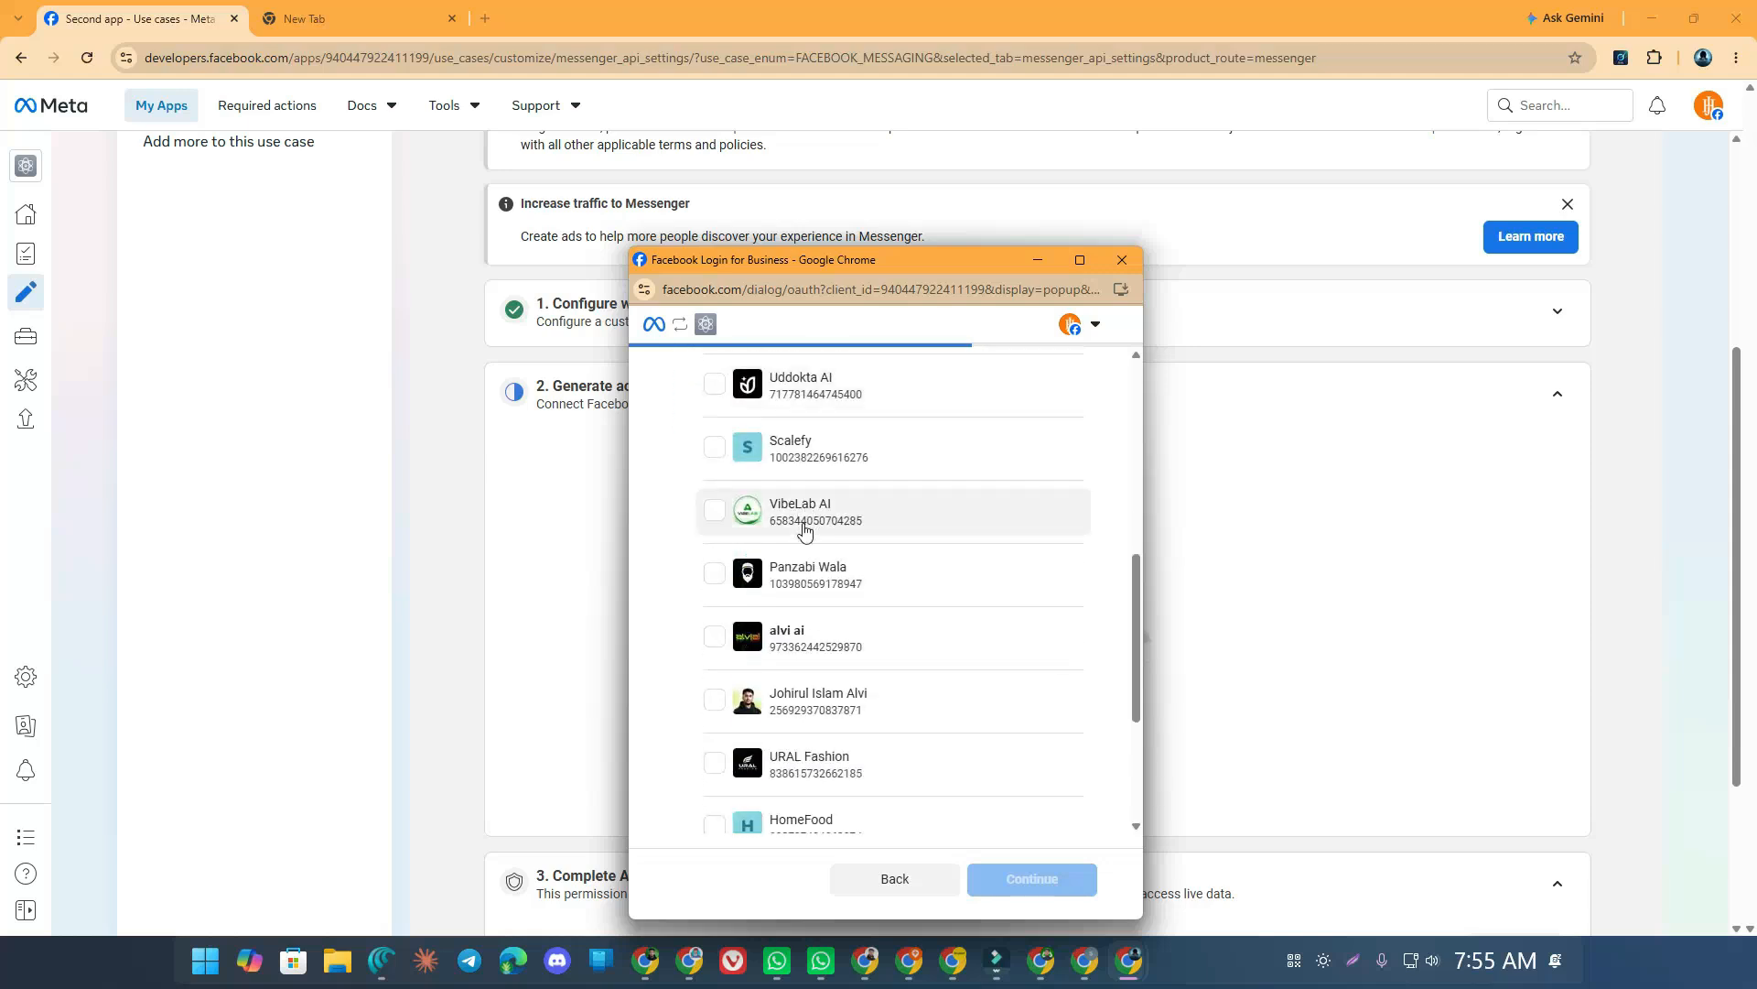
scroll(807, 462, "down", 1)
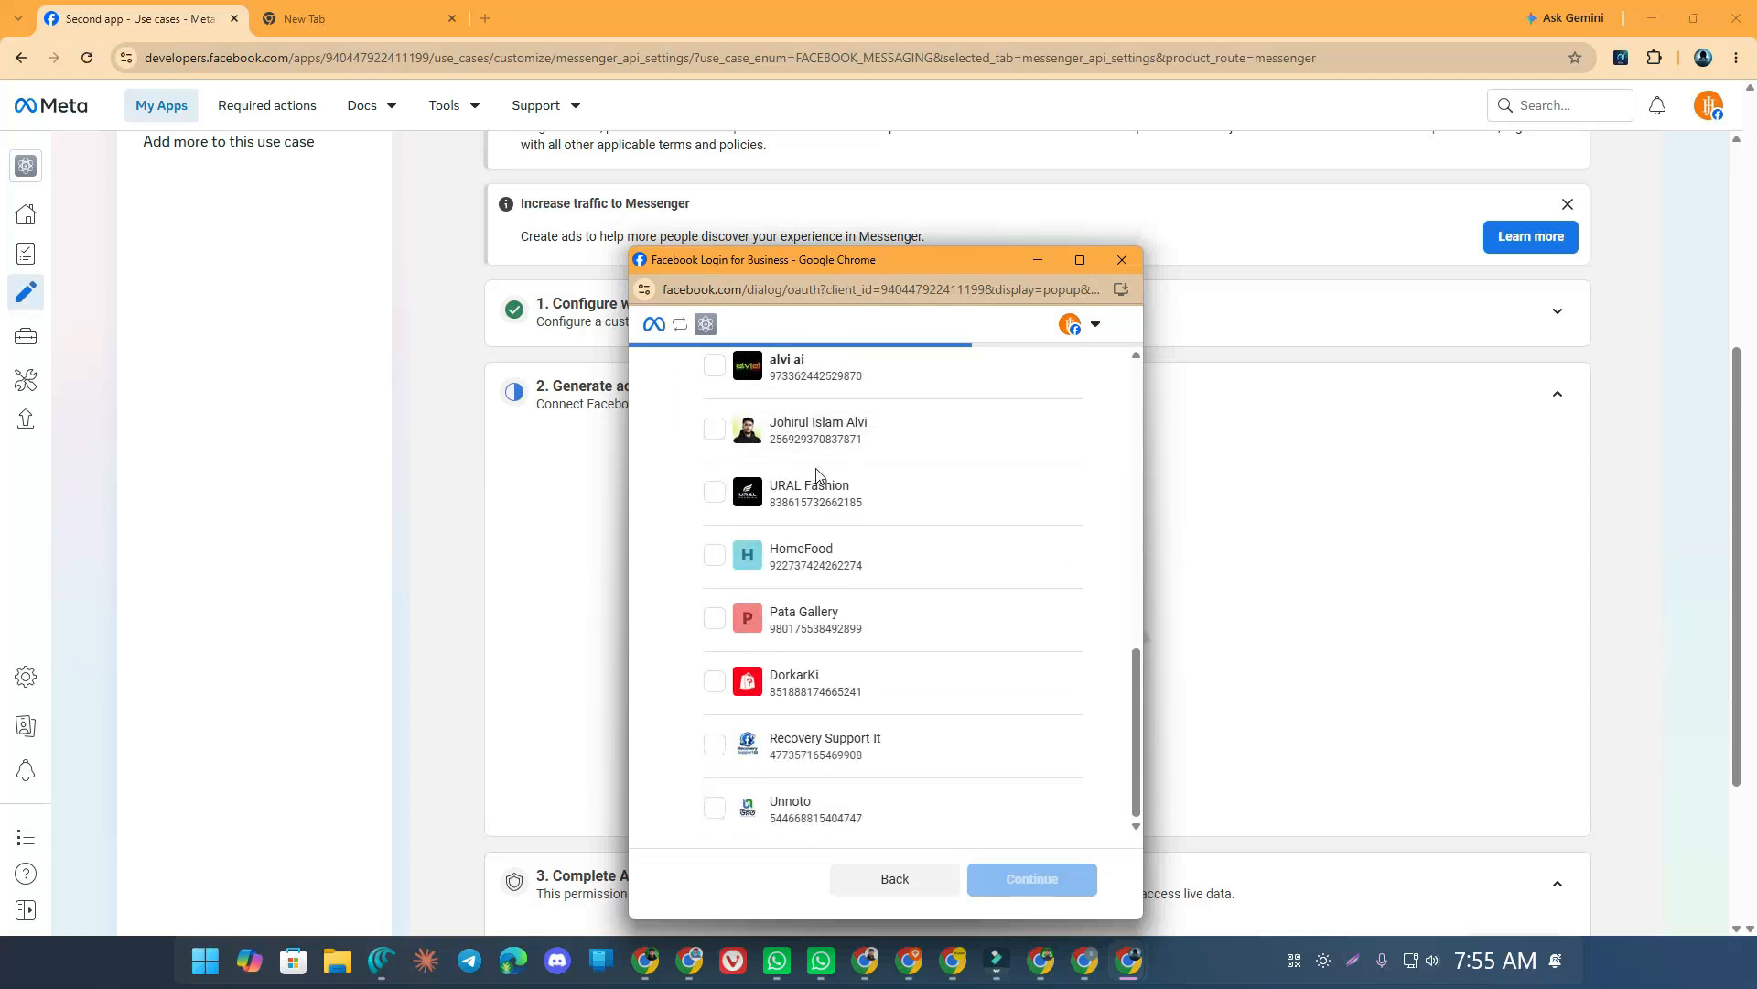
left_click(812, 492)
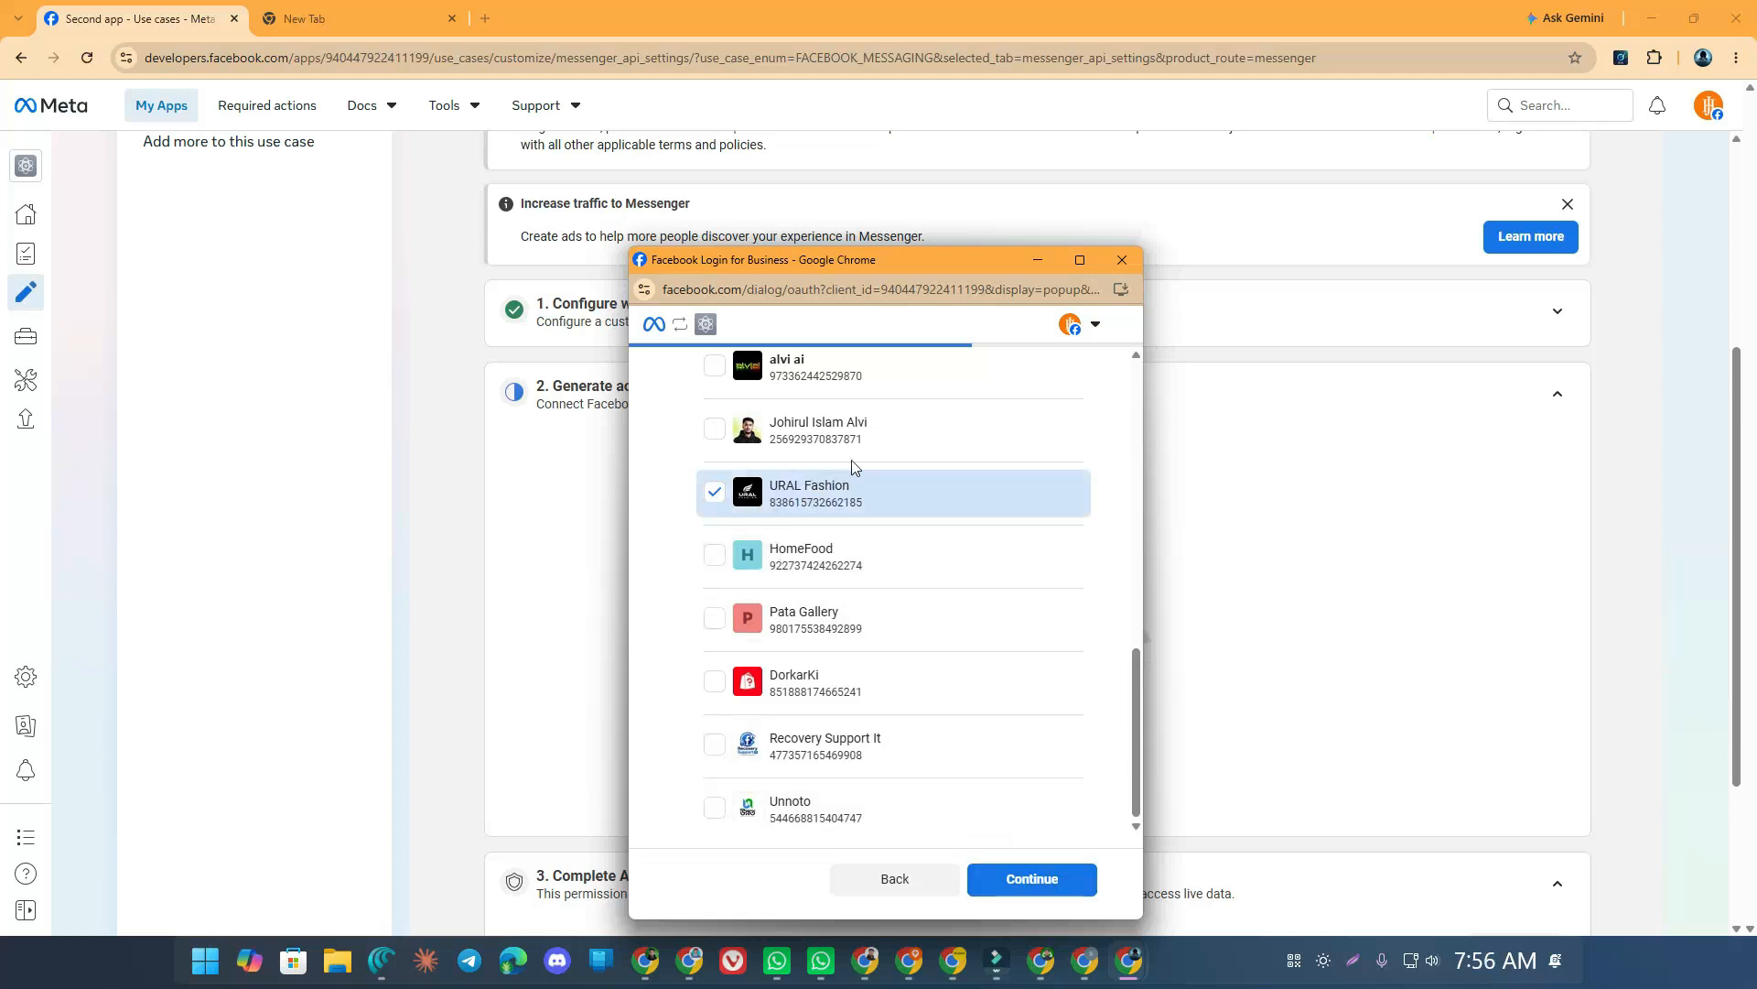
left_click(1023, 885)
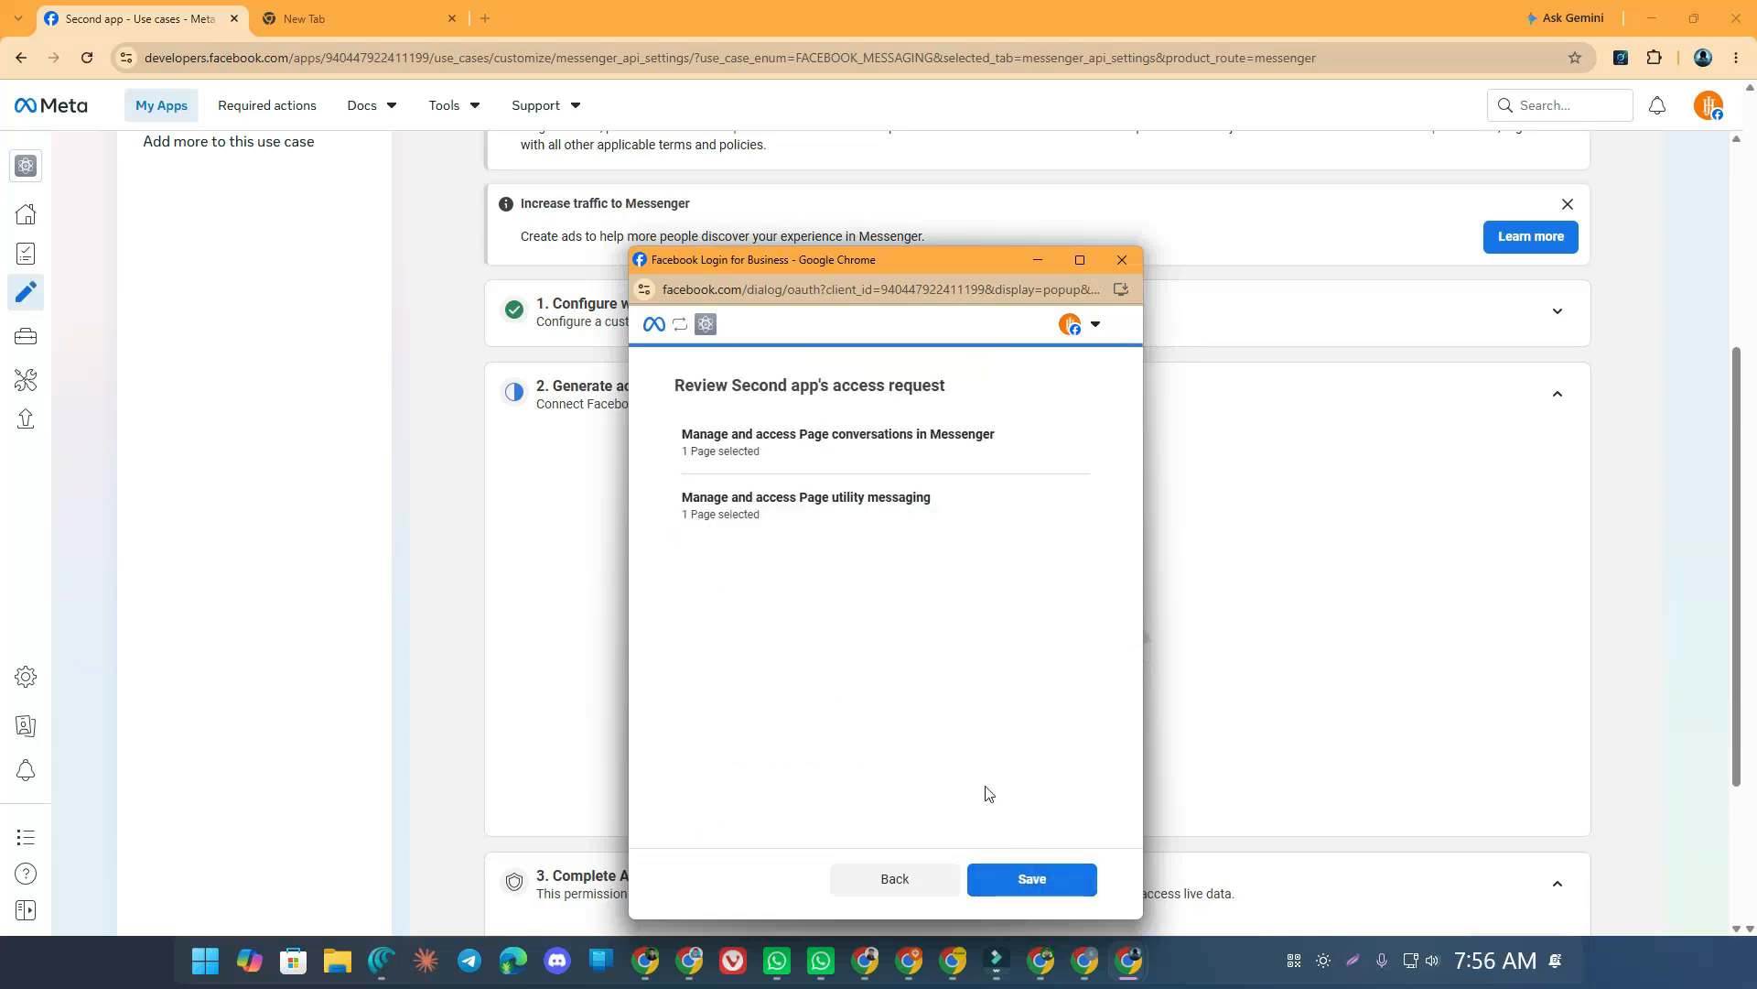
left_click(1035, 882)
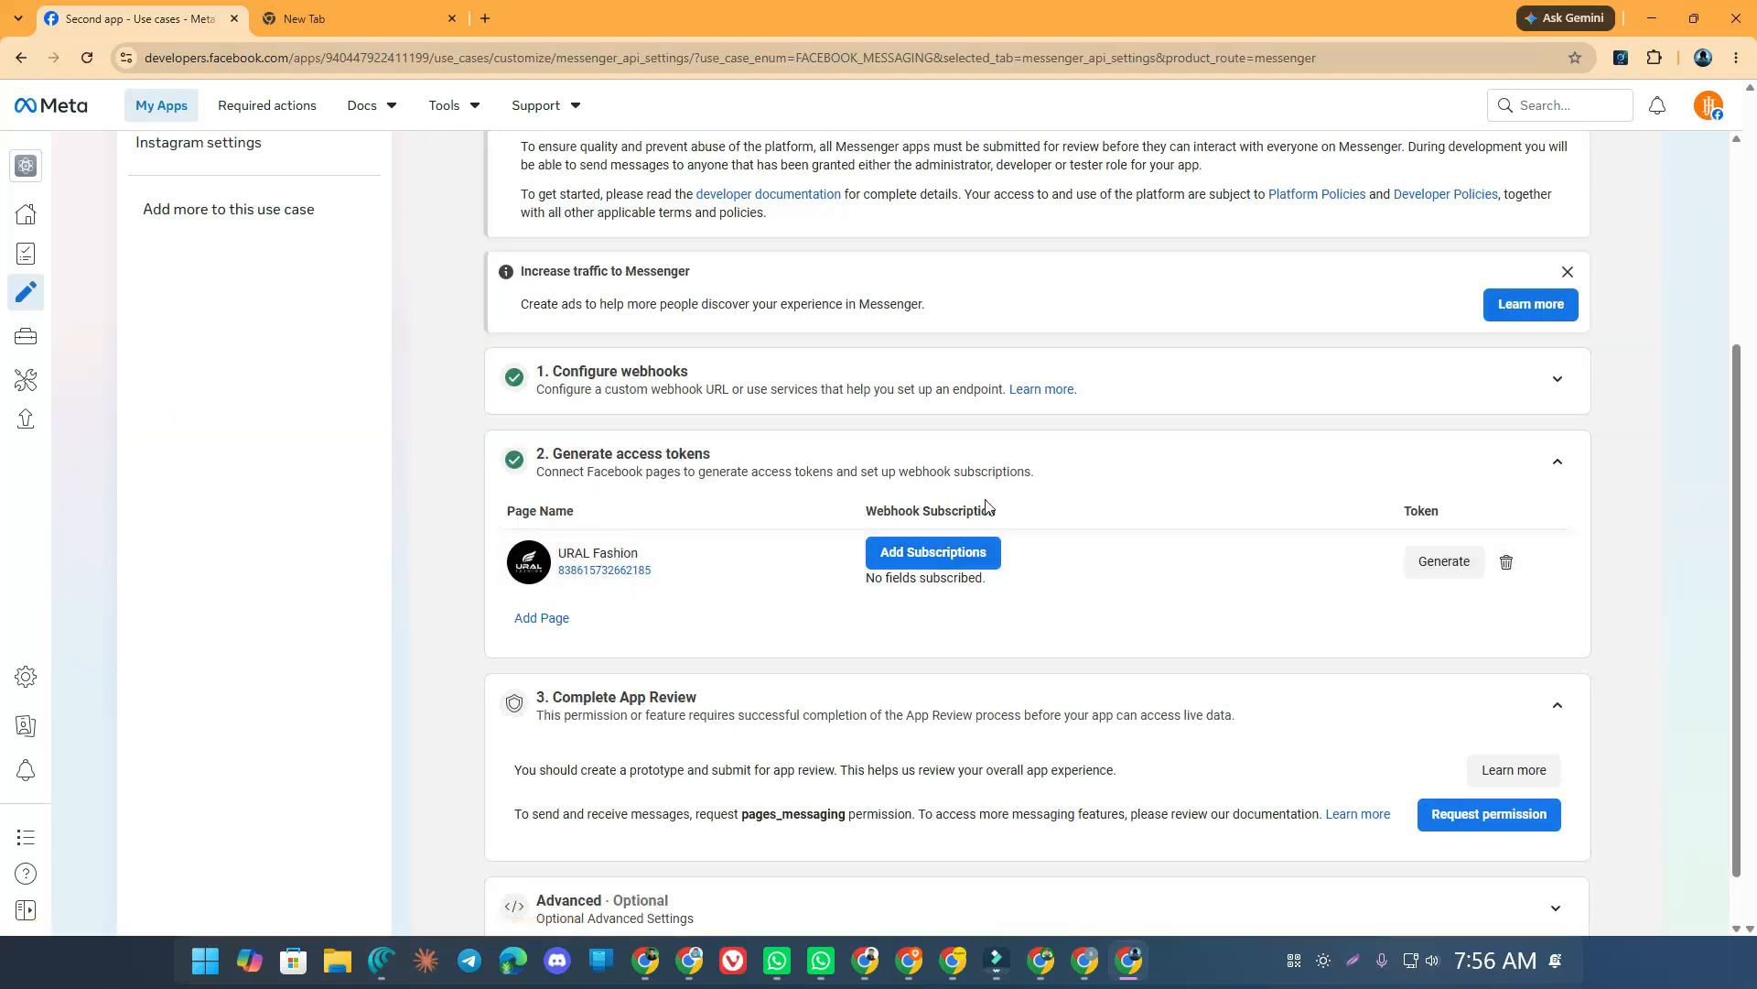
left_click(614, 577)
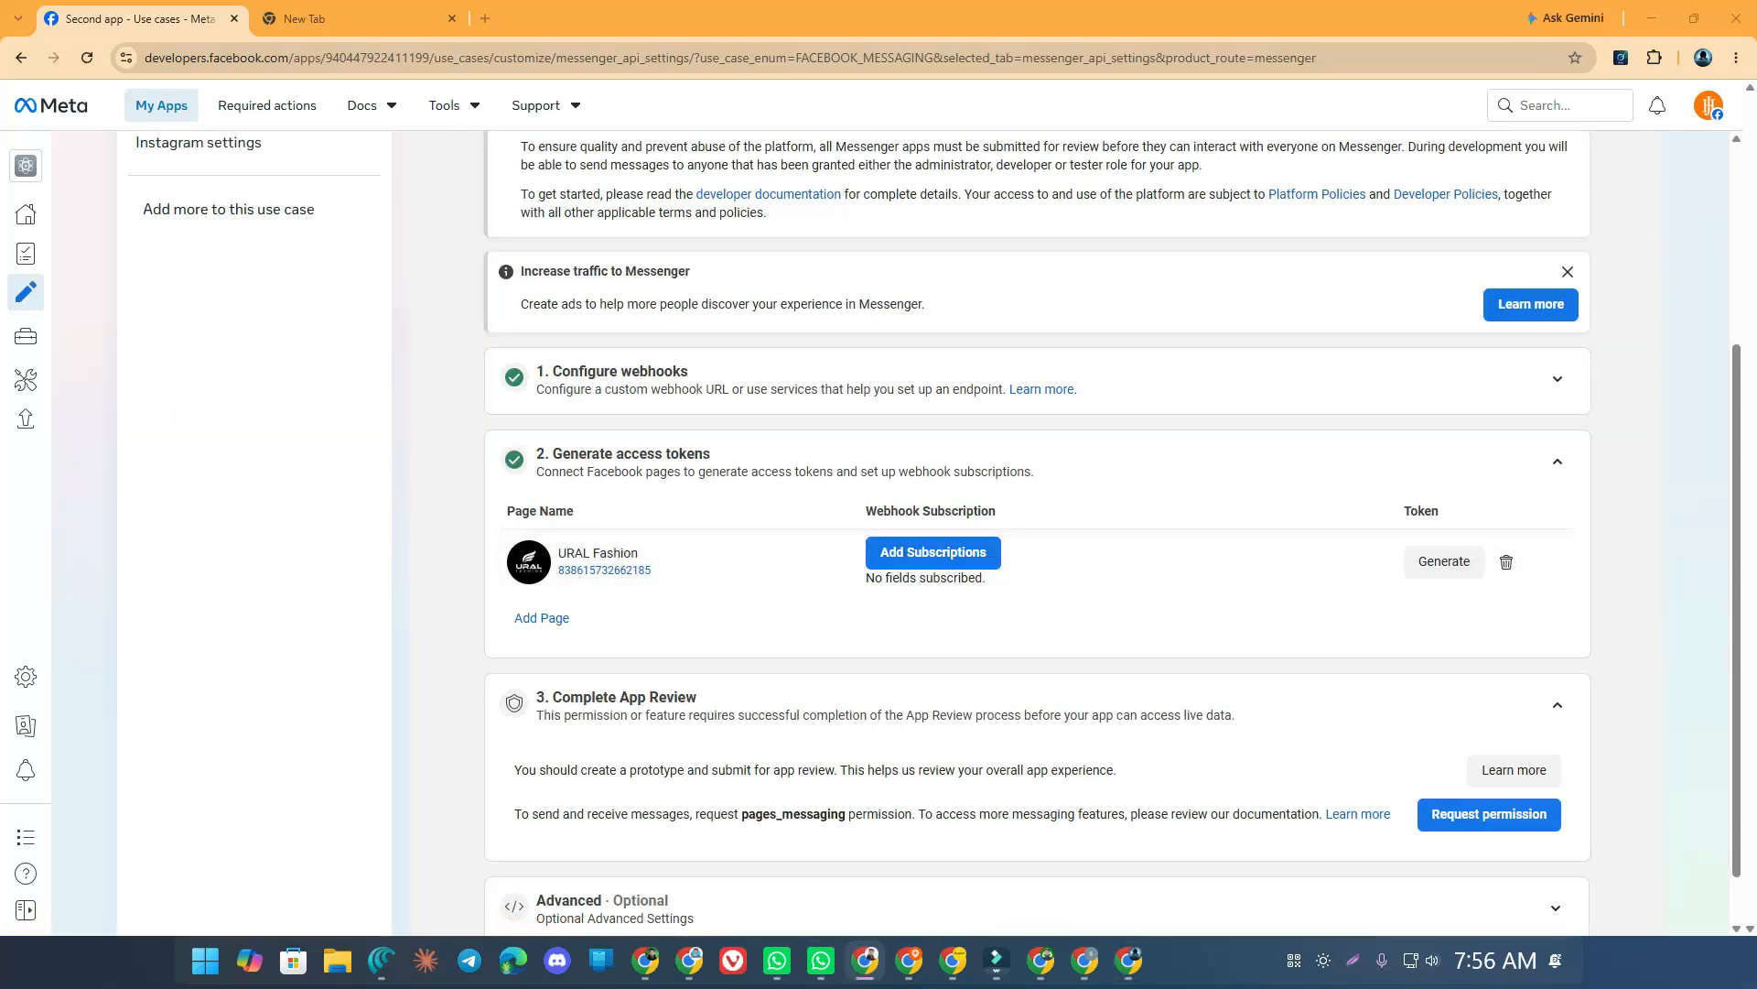
left_click(1085, 960)
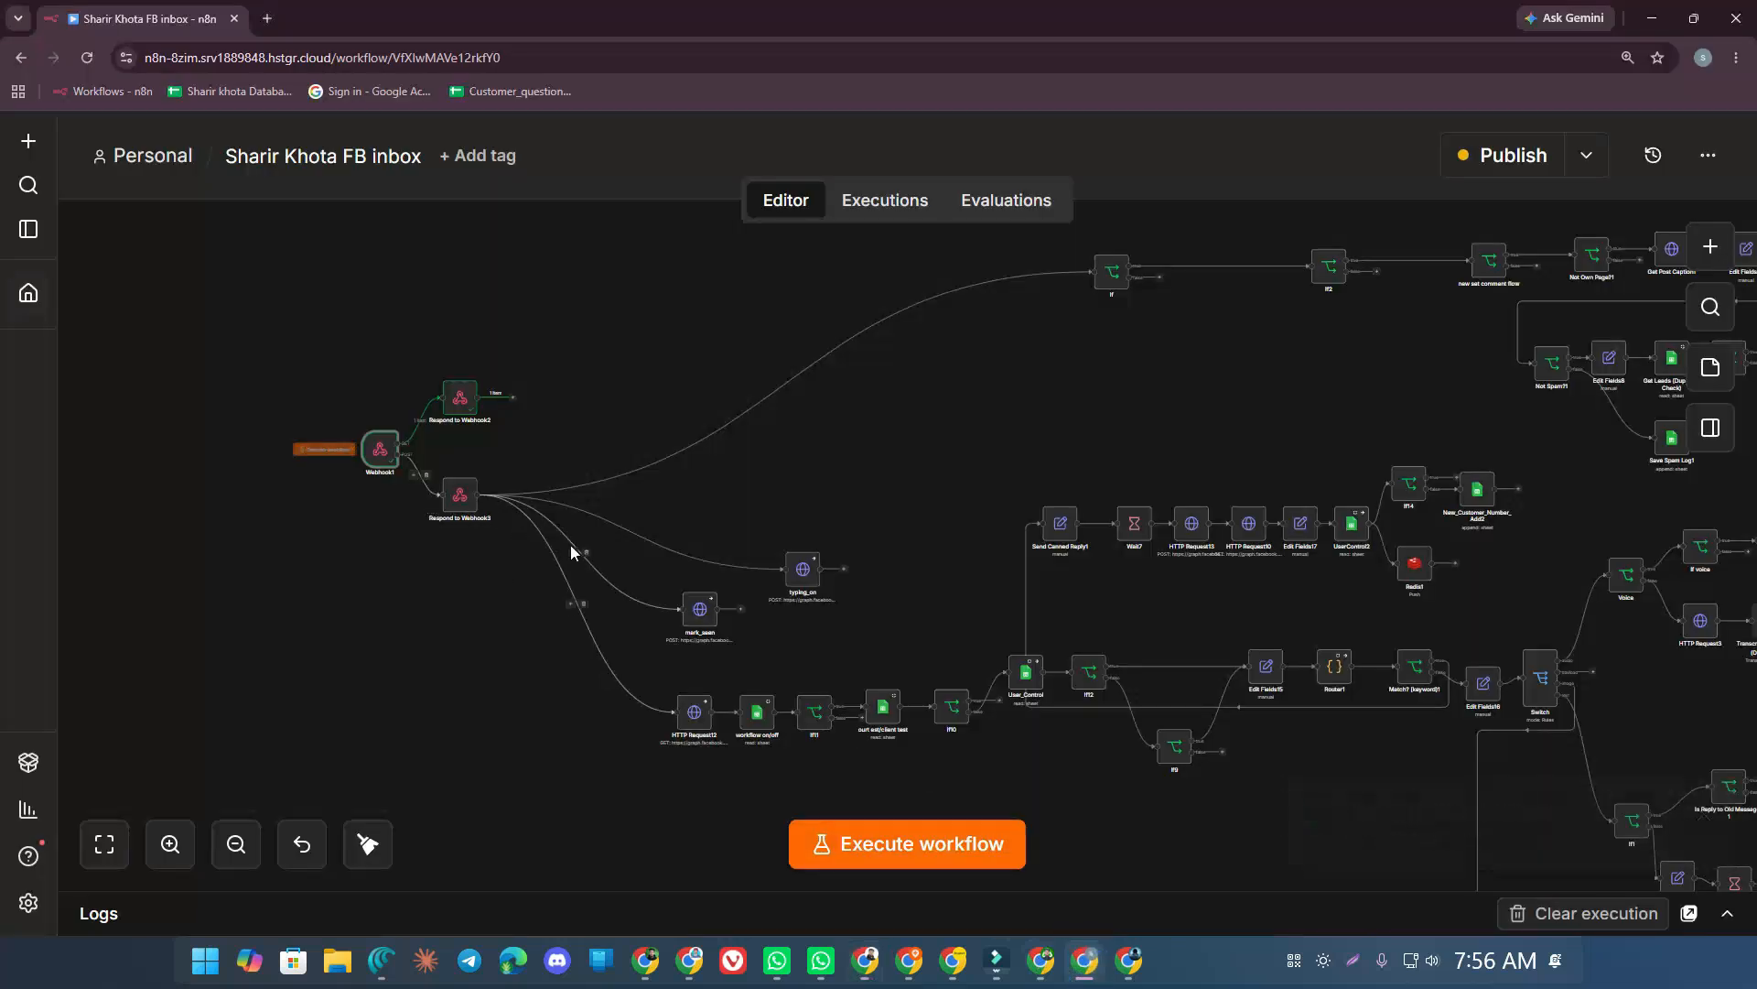
Paste the URAL Fashion page ID over the old ID in the typing_on node's Graph API URL
left_click(823, 463)
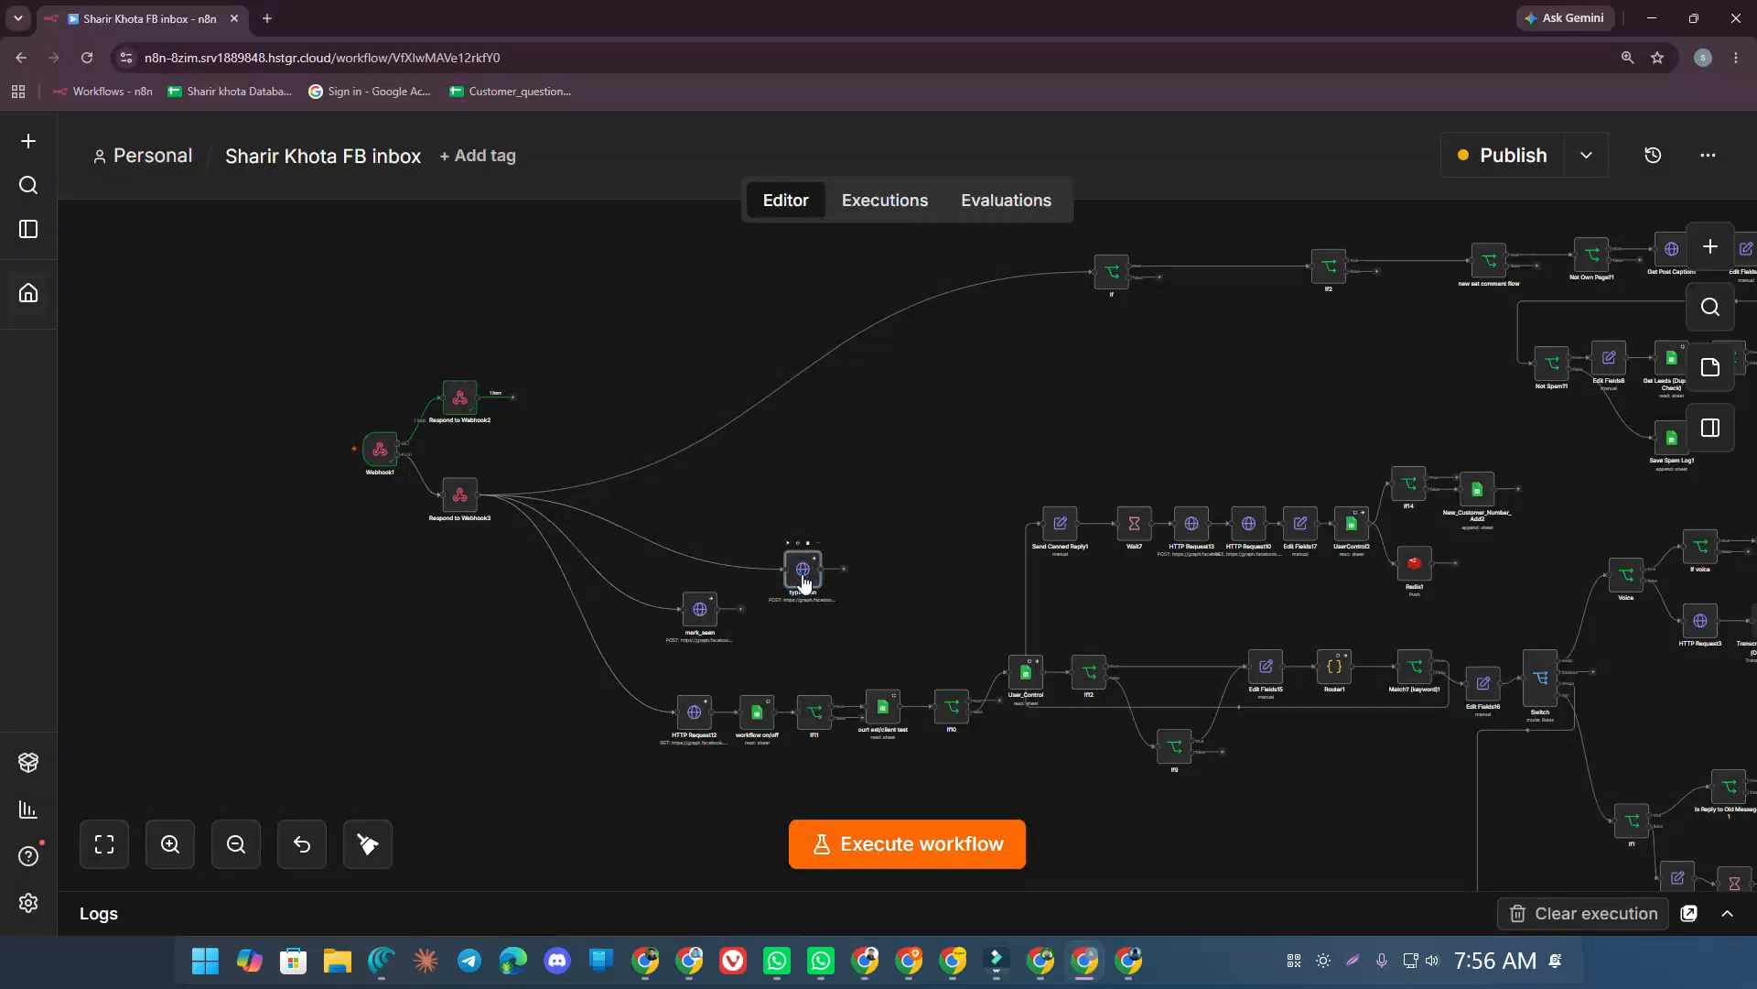
double_click(802, 571)
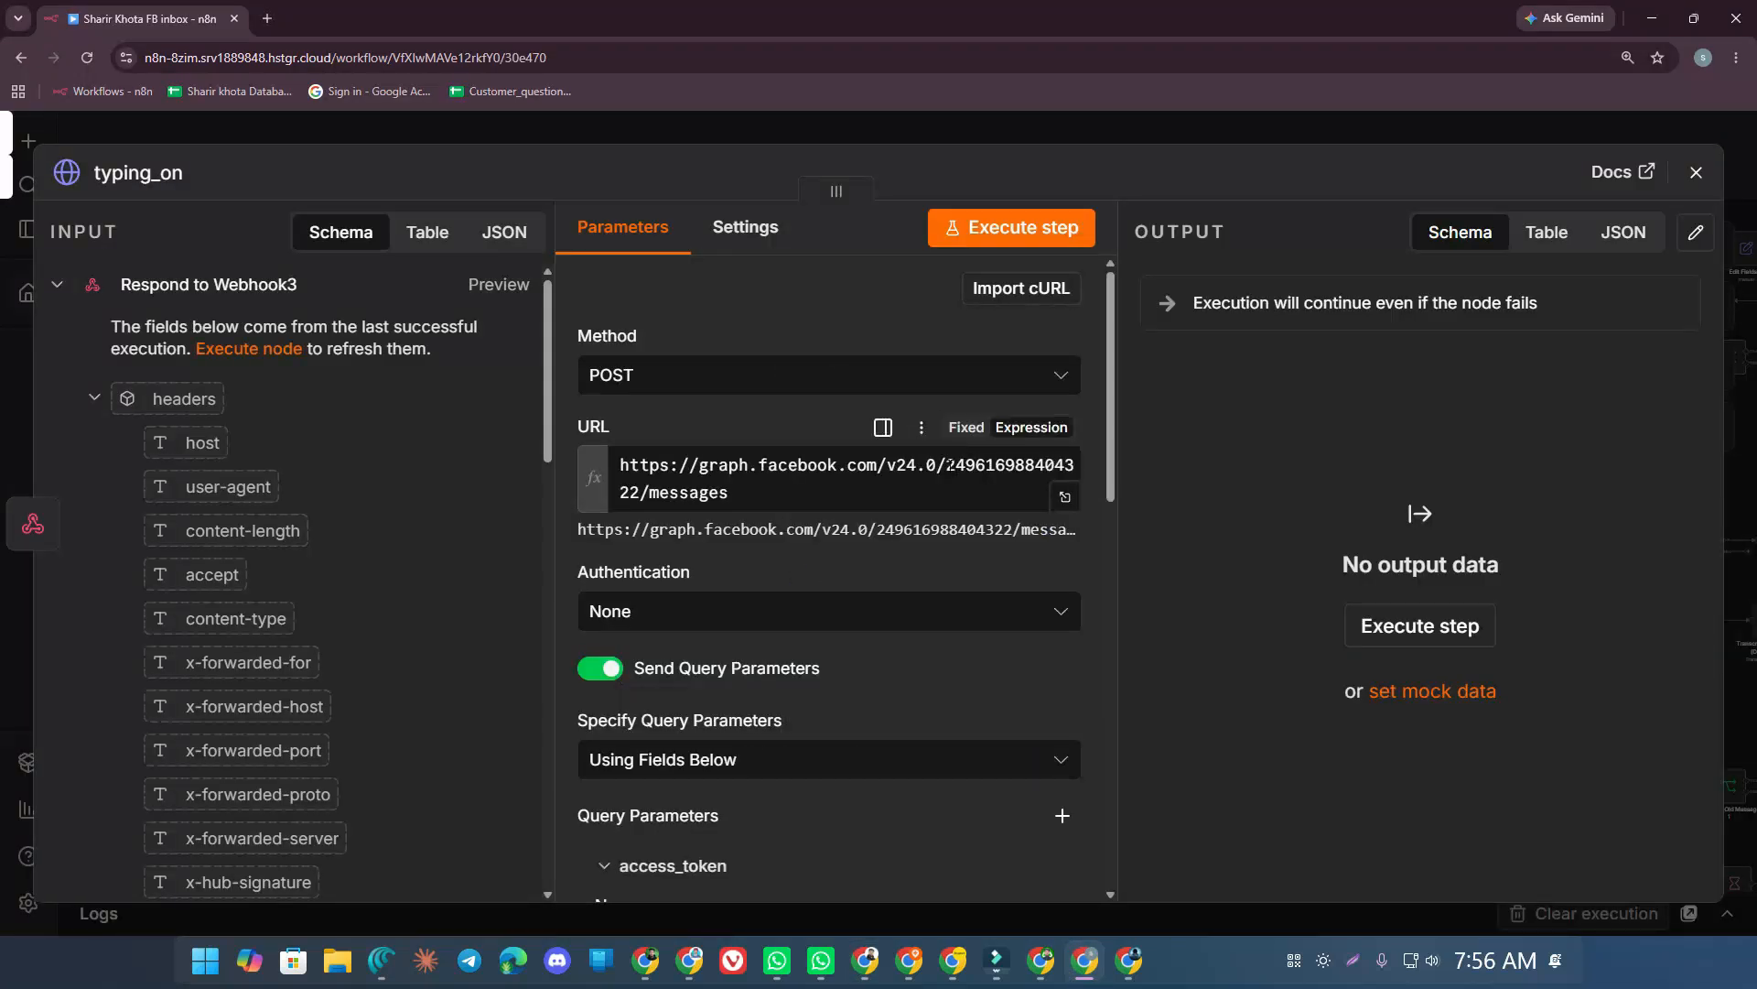
left_click_drag(950, 464, 648, 495)
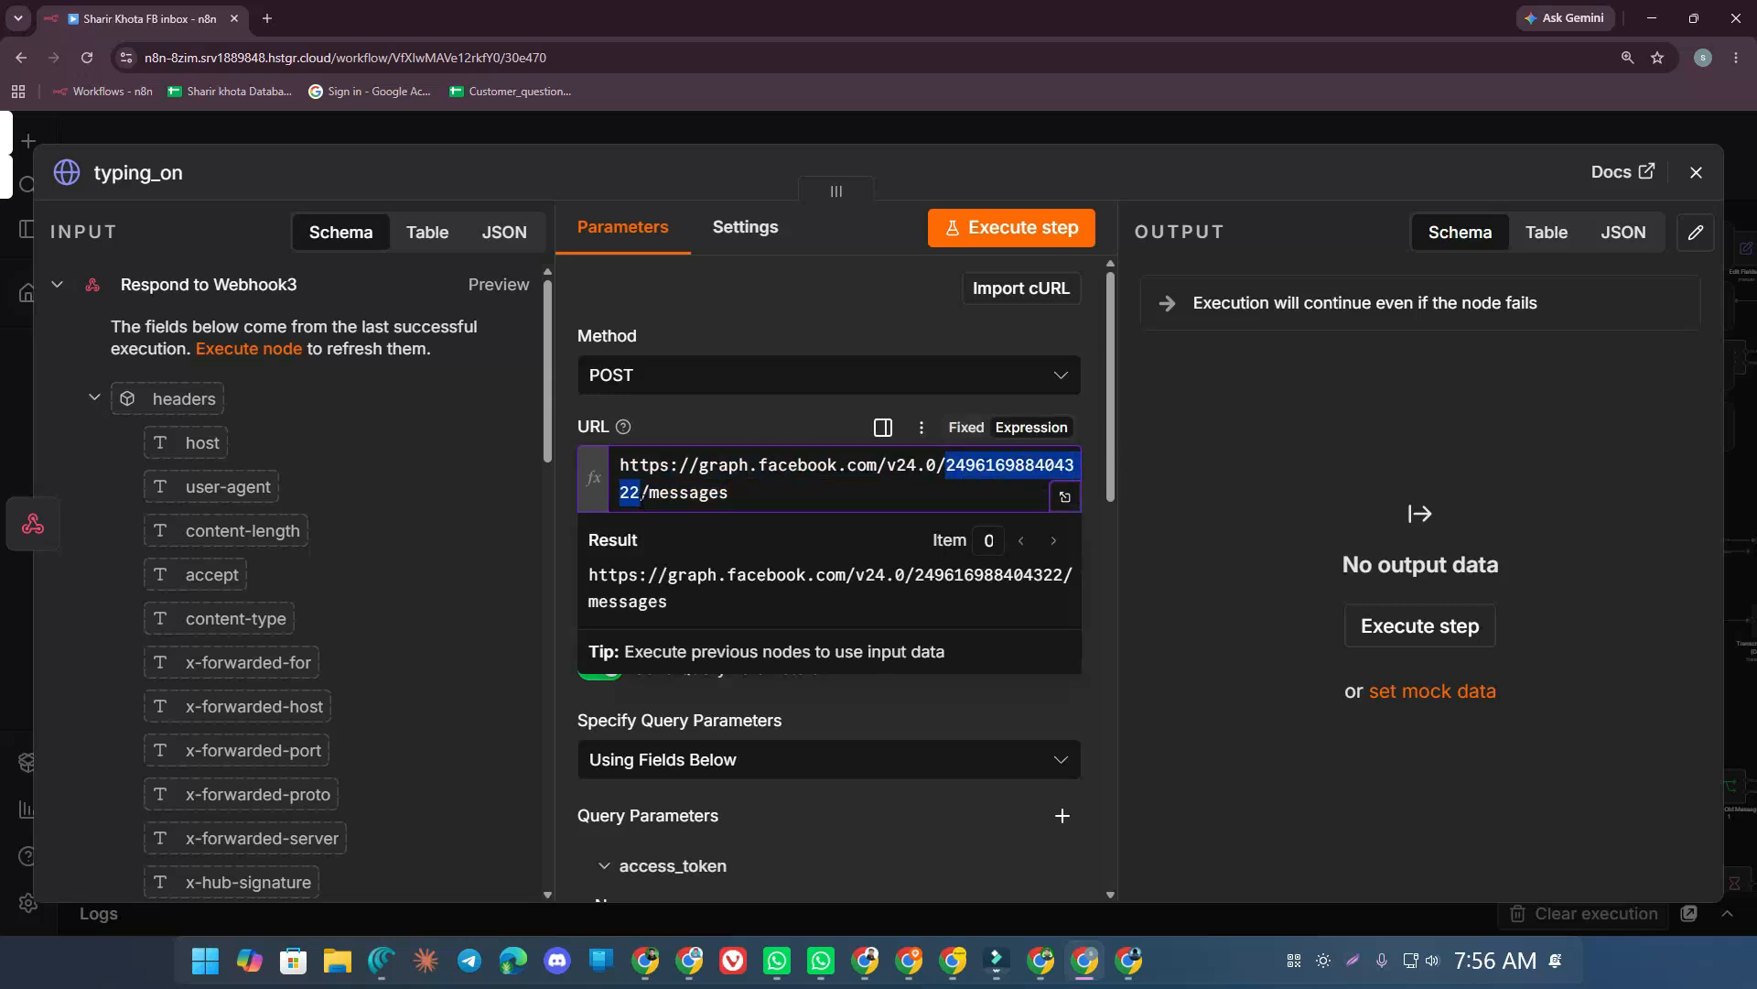
key("ctrl+v")
left_click(562, 132)
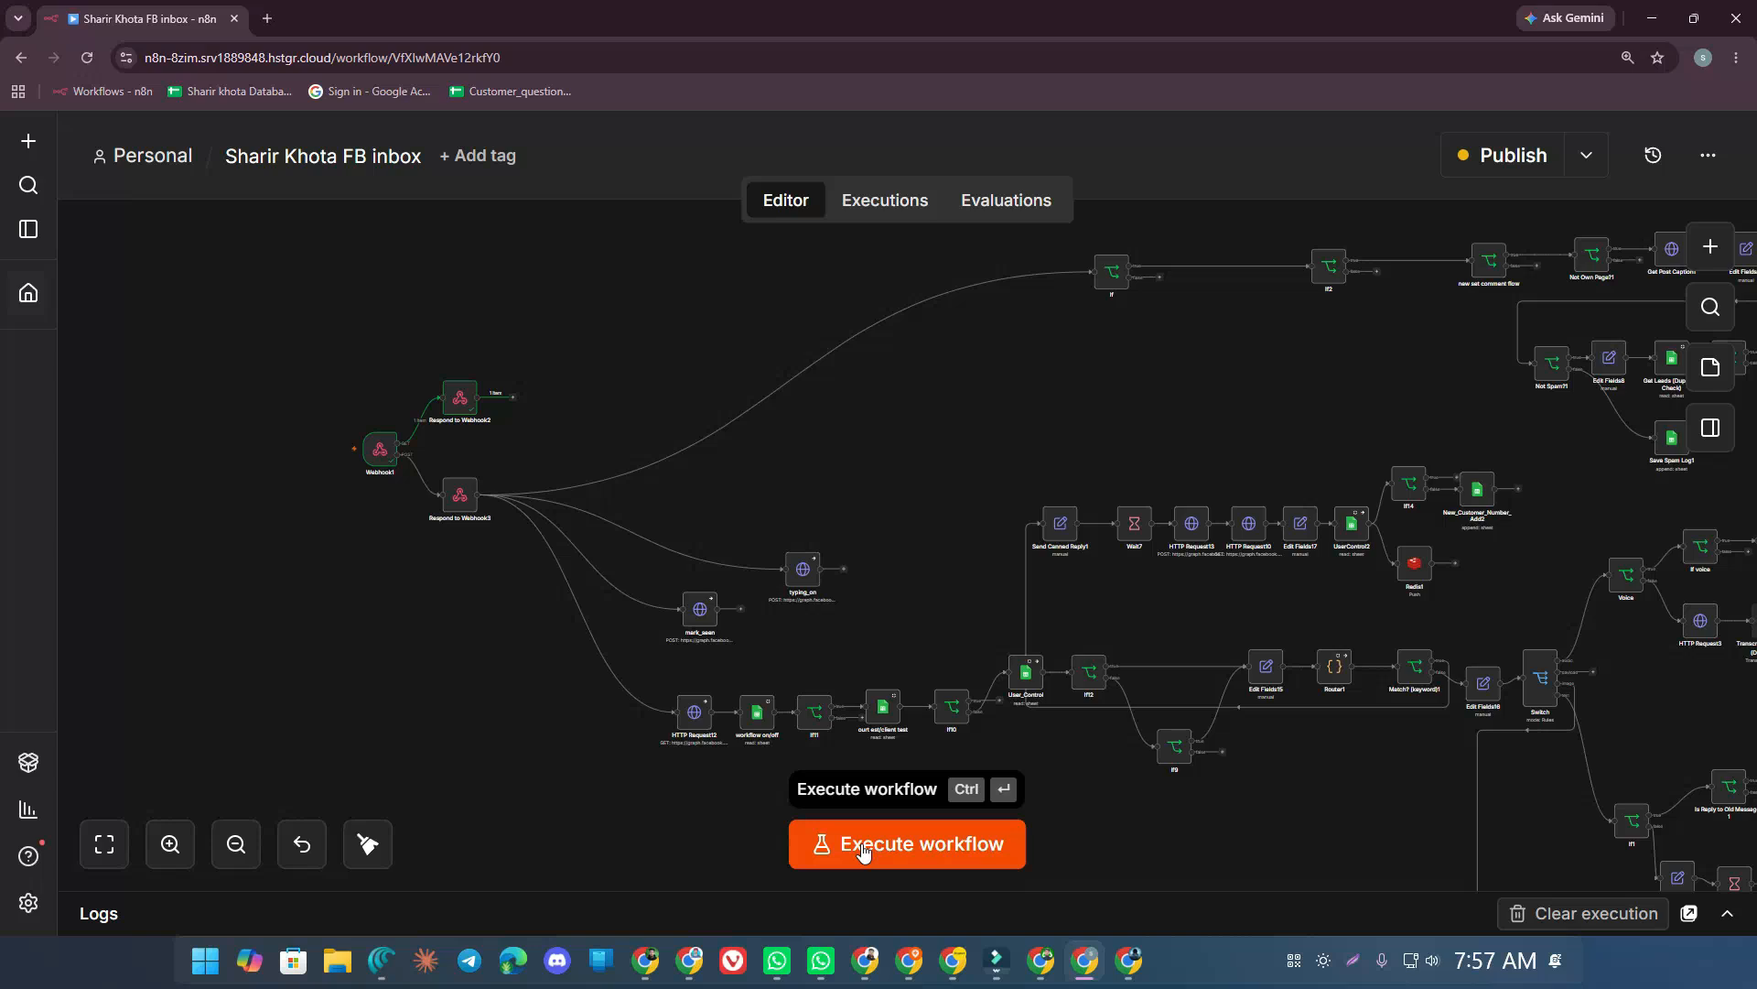
key("alt+Tab")
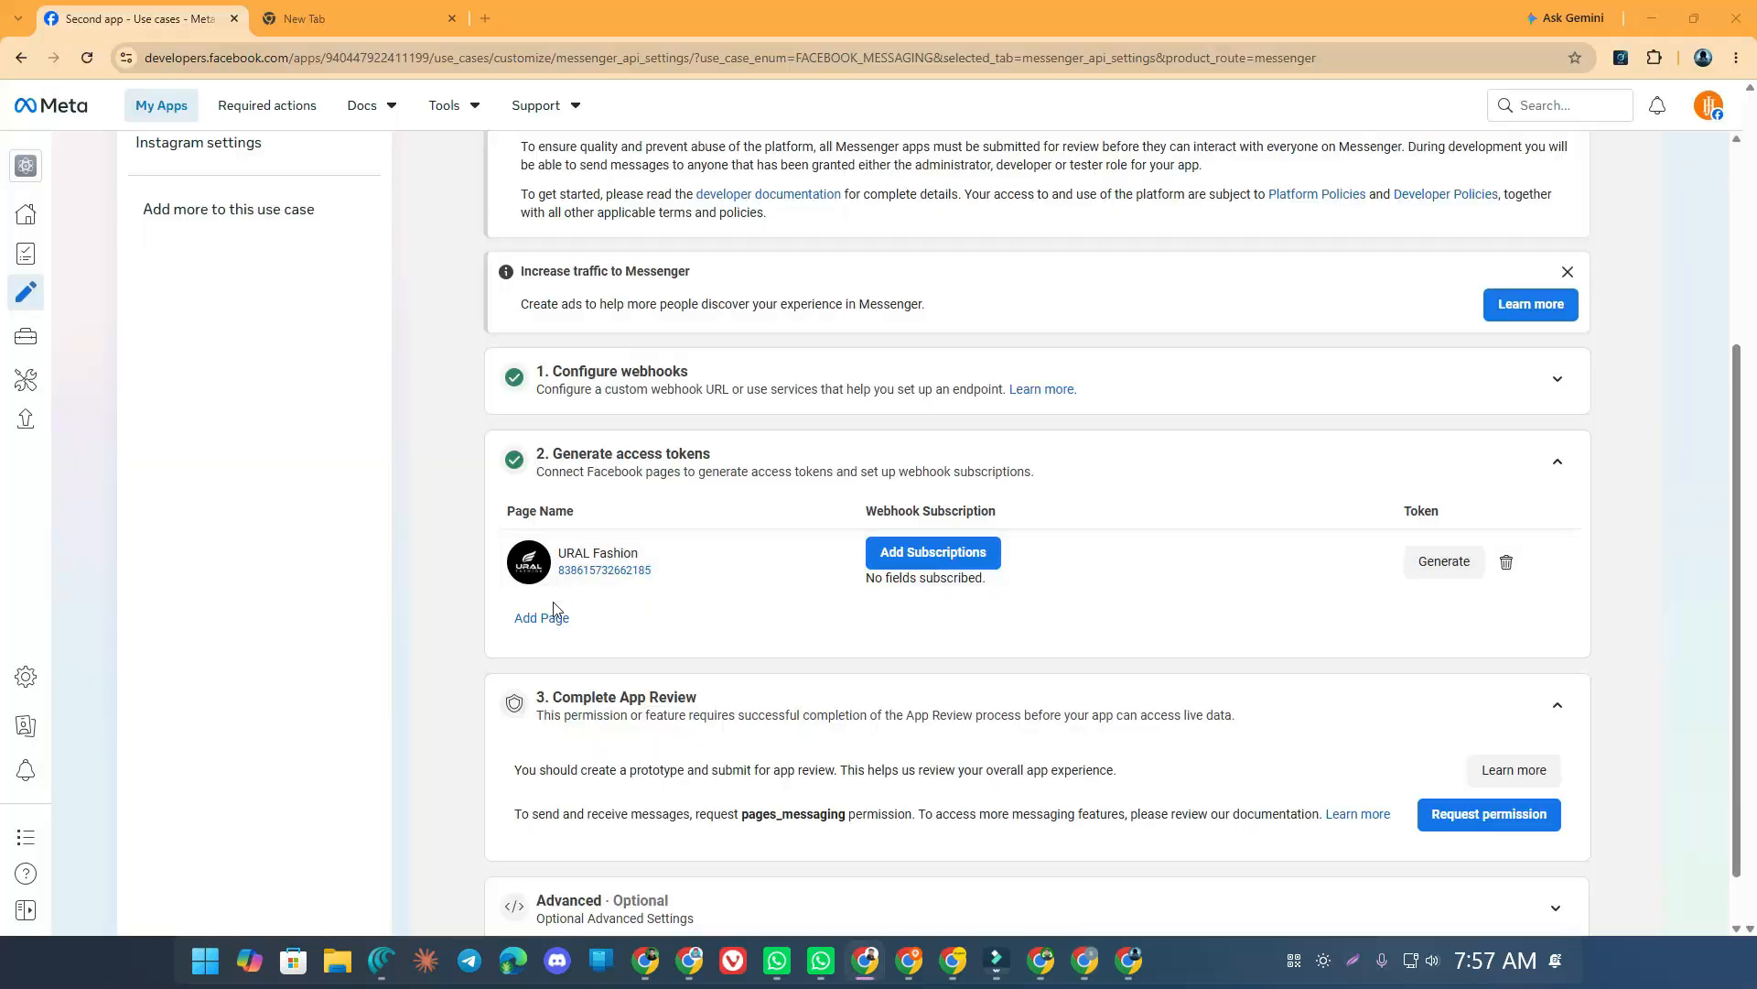
Open Facebook in the new tab and bring up the URAL Fashion page's Messenger chat
scroll(586, 586, "up", 1)
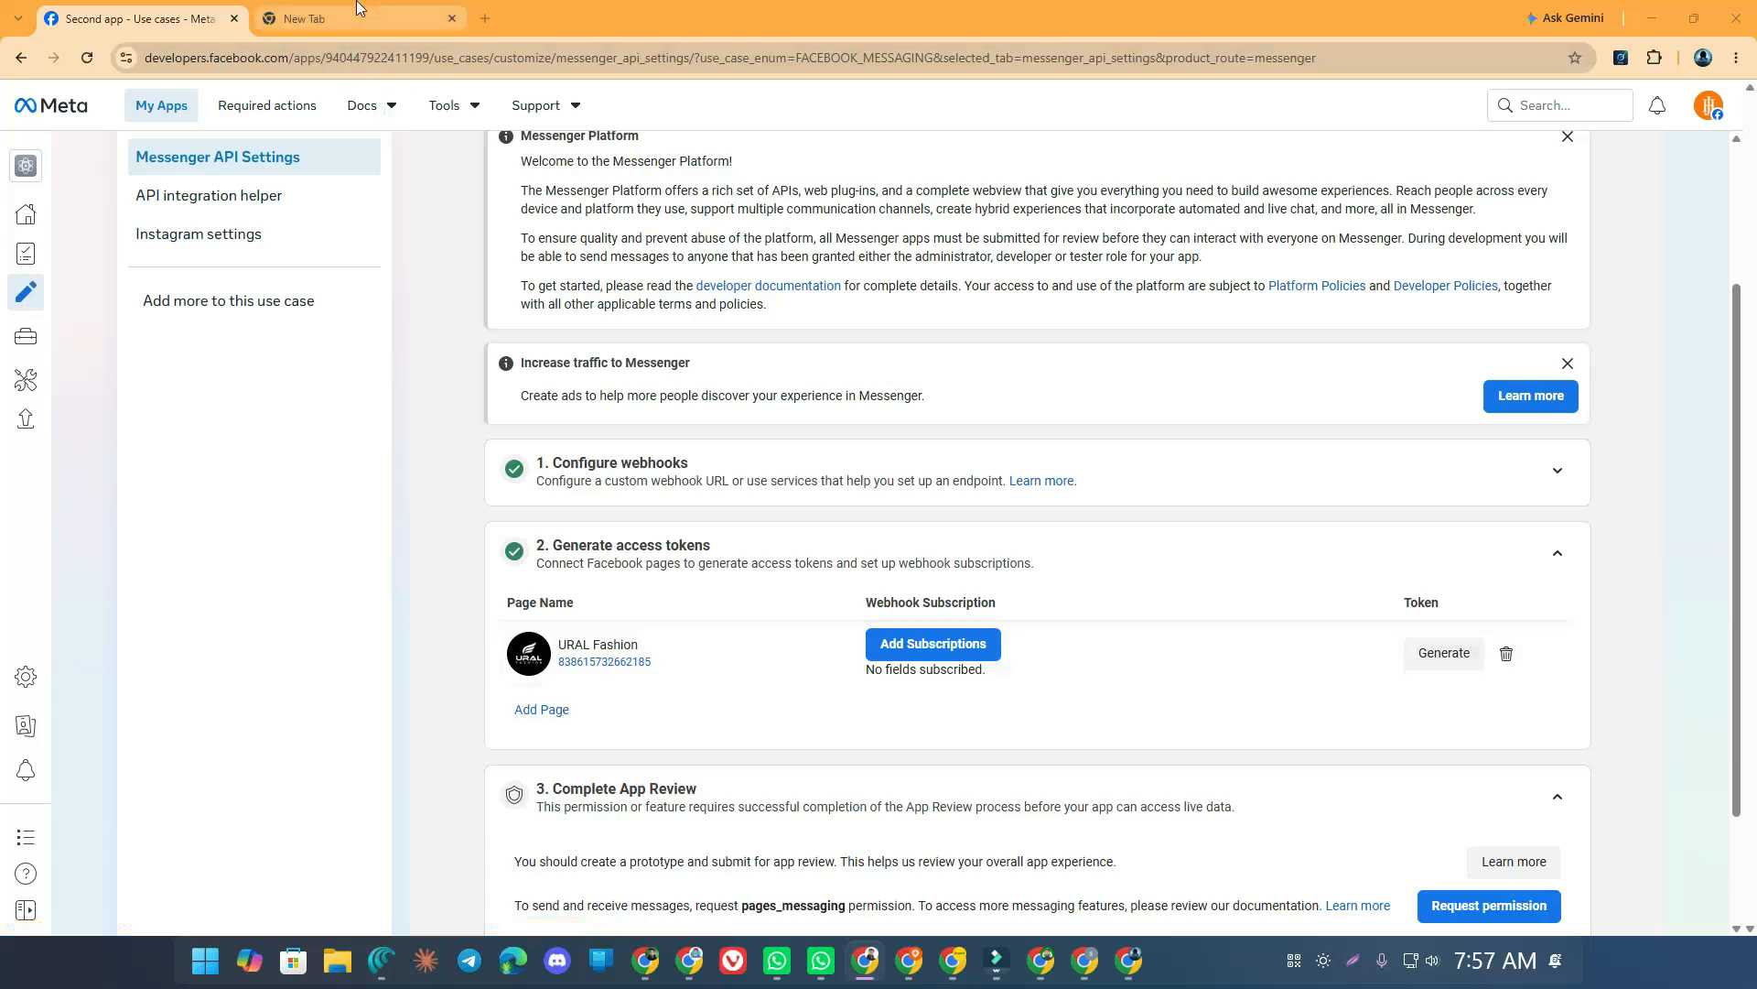
left_click(311, 18)
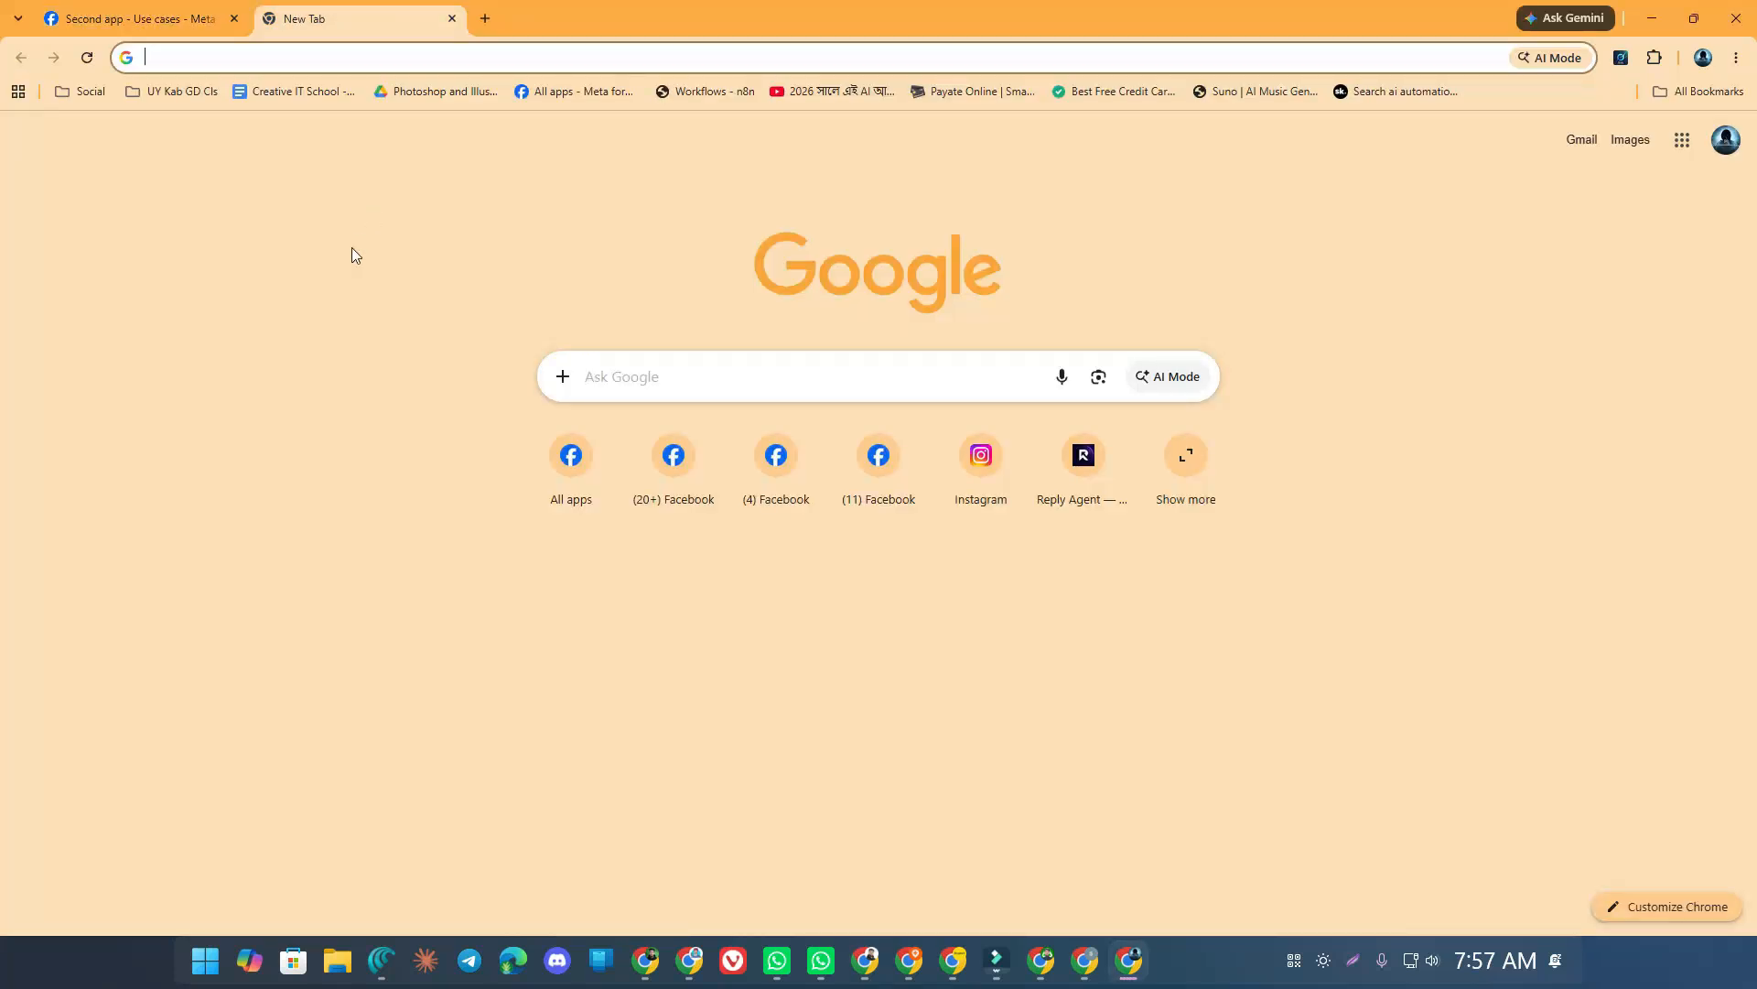
left_click(670, 460)
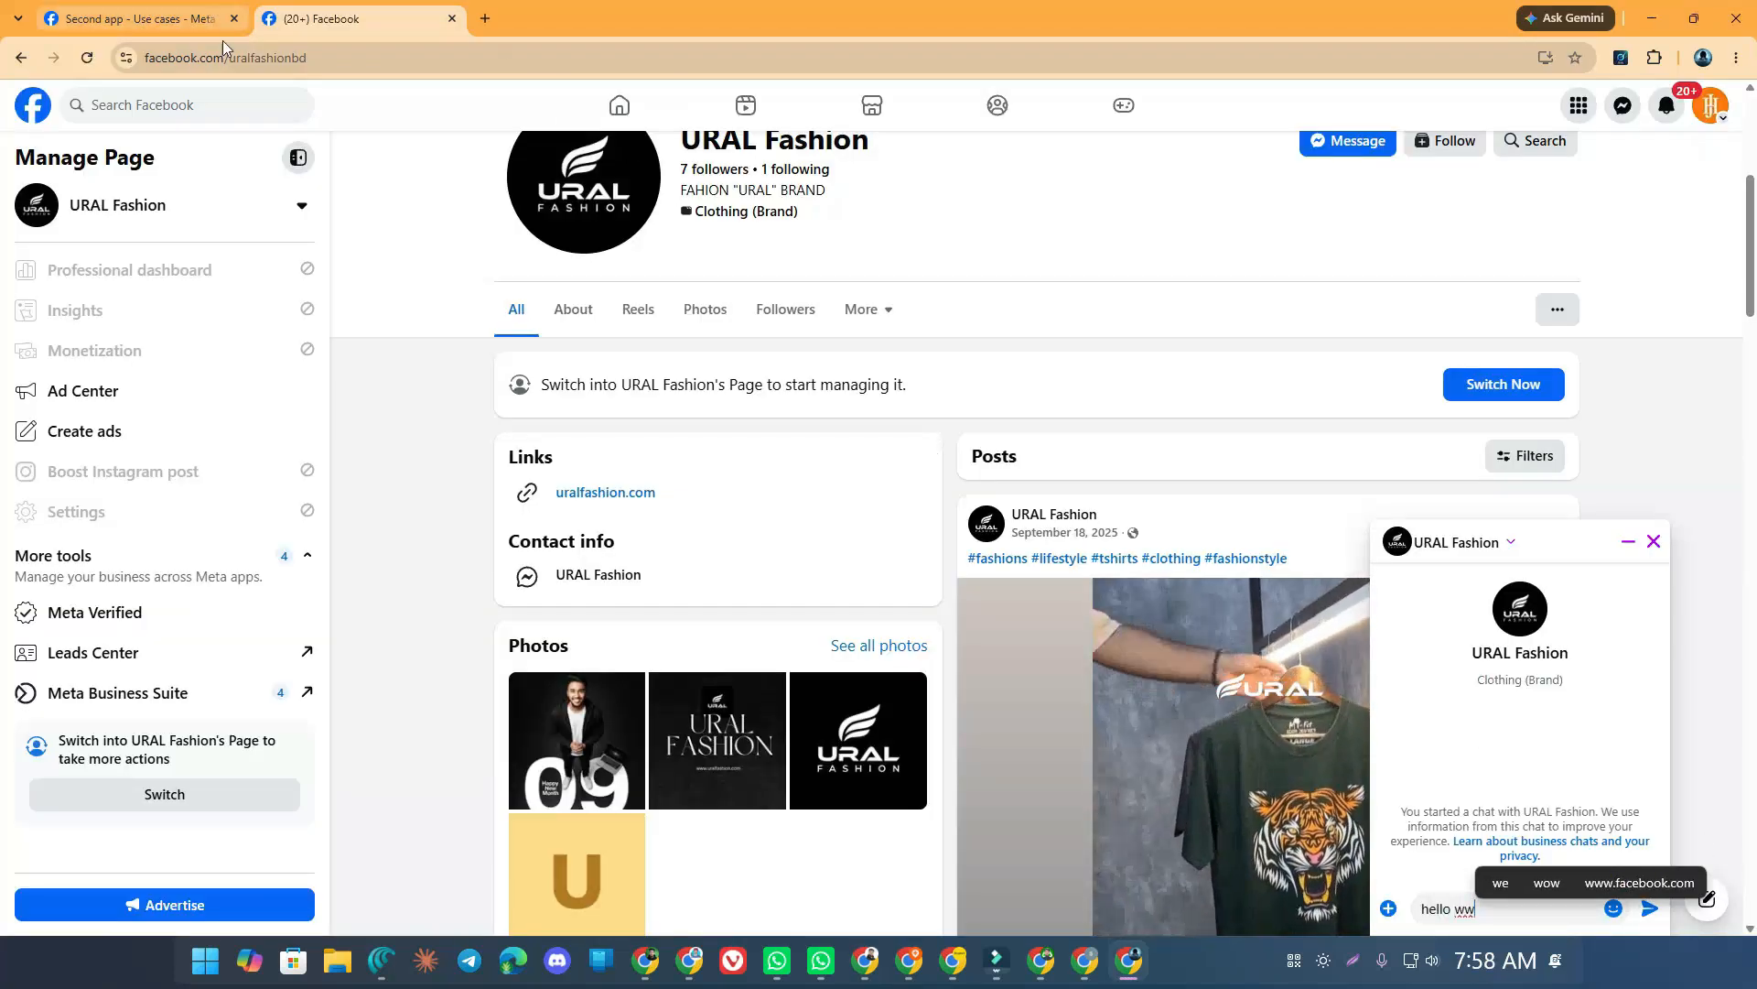
left_click(122, 10)
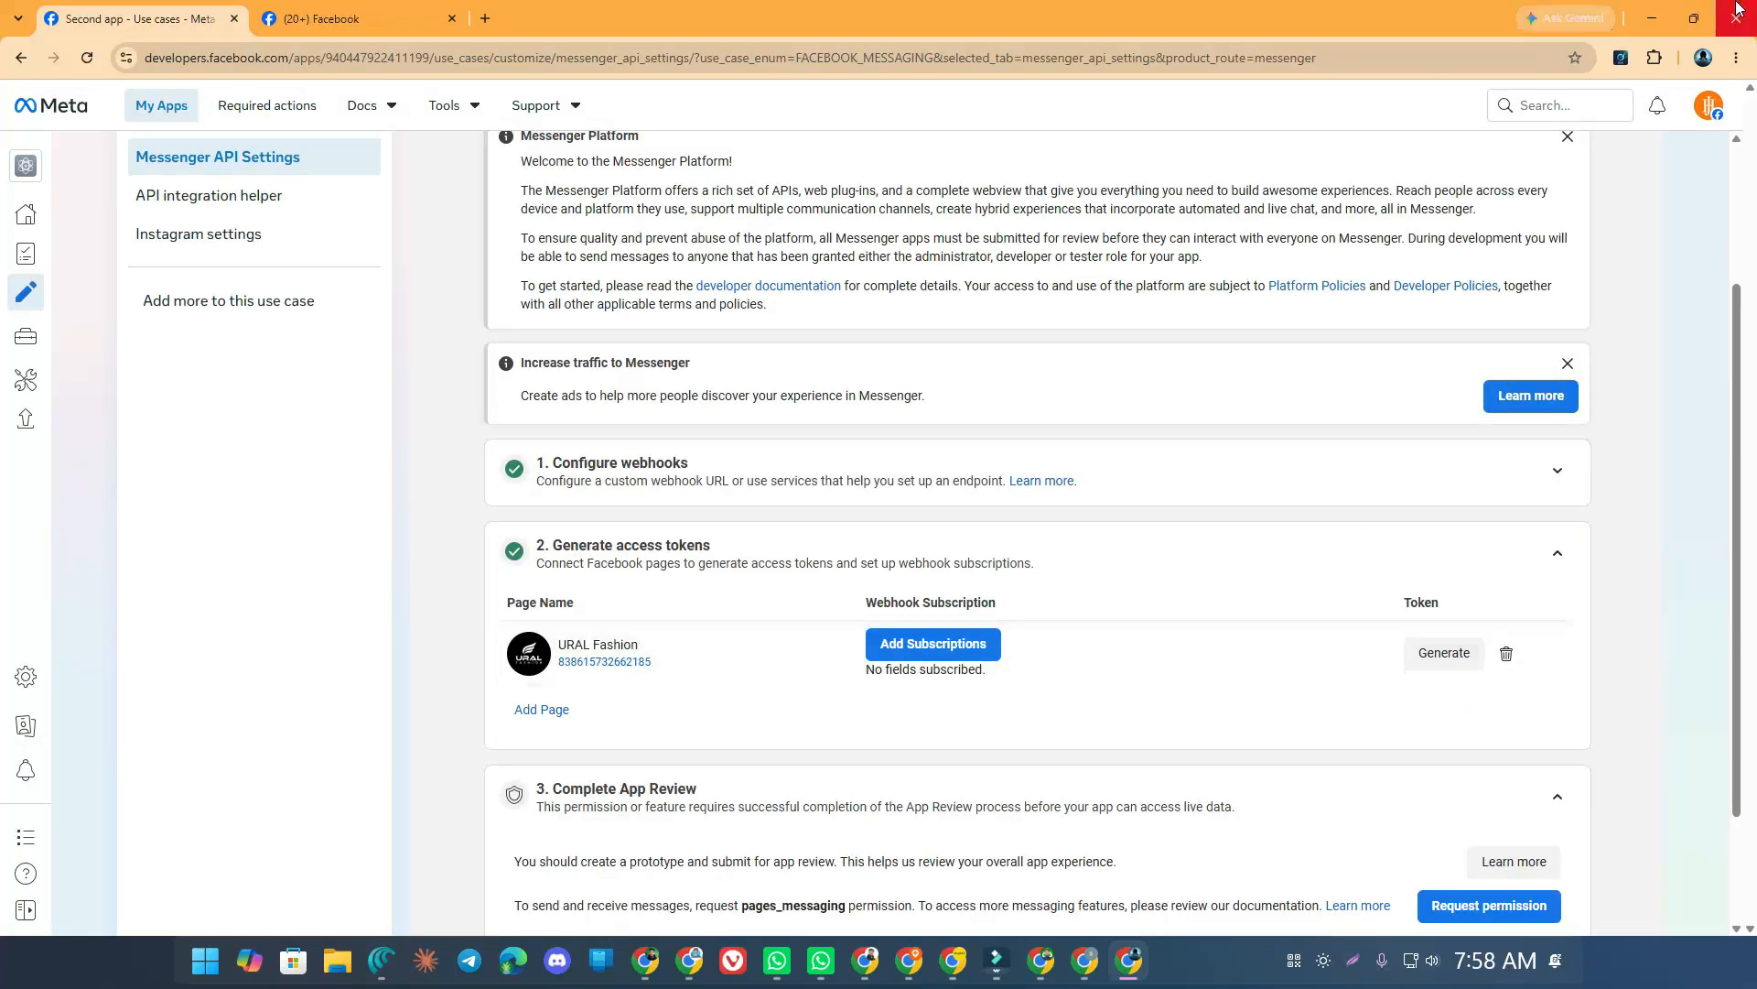
left_click(290, 8)
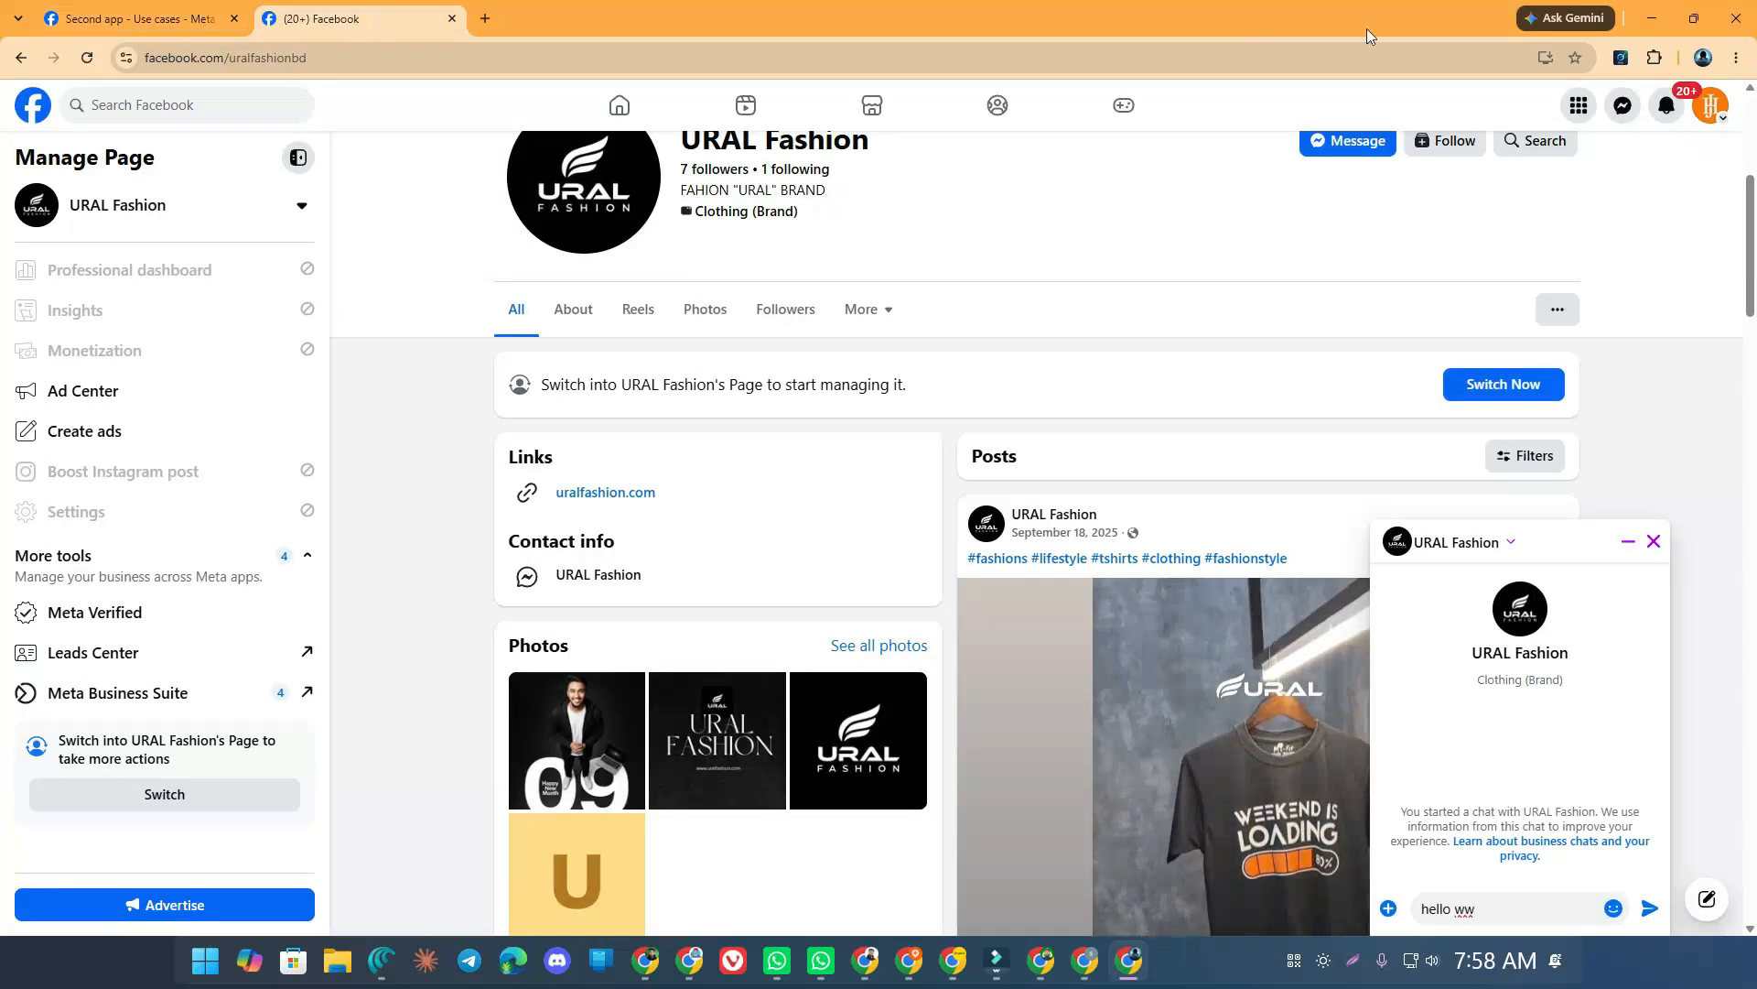
mouse_move(1694, 26)
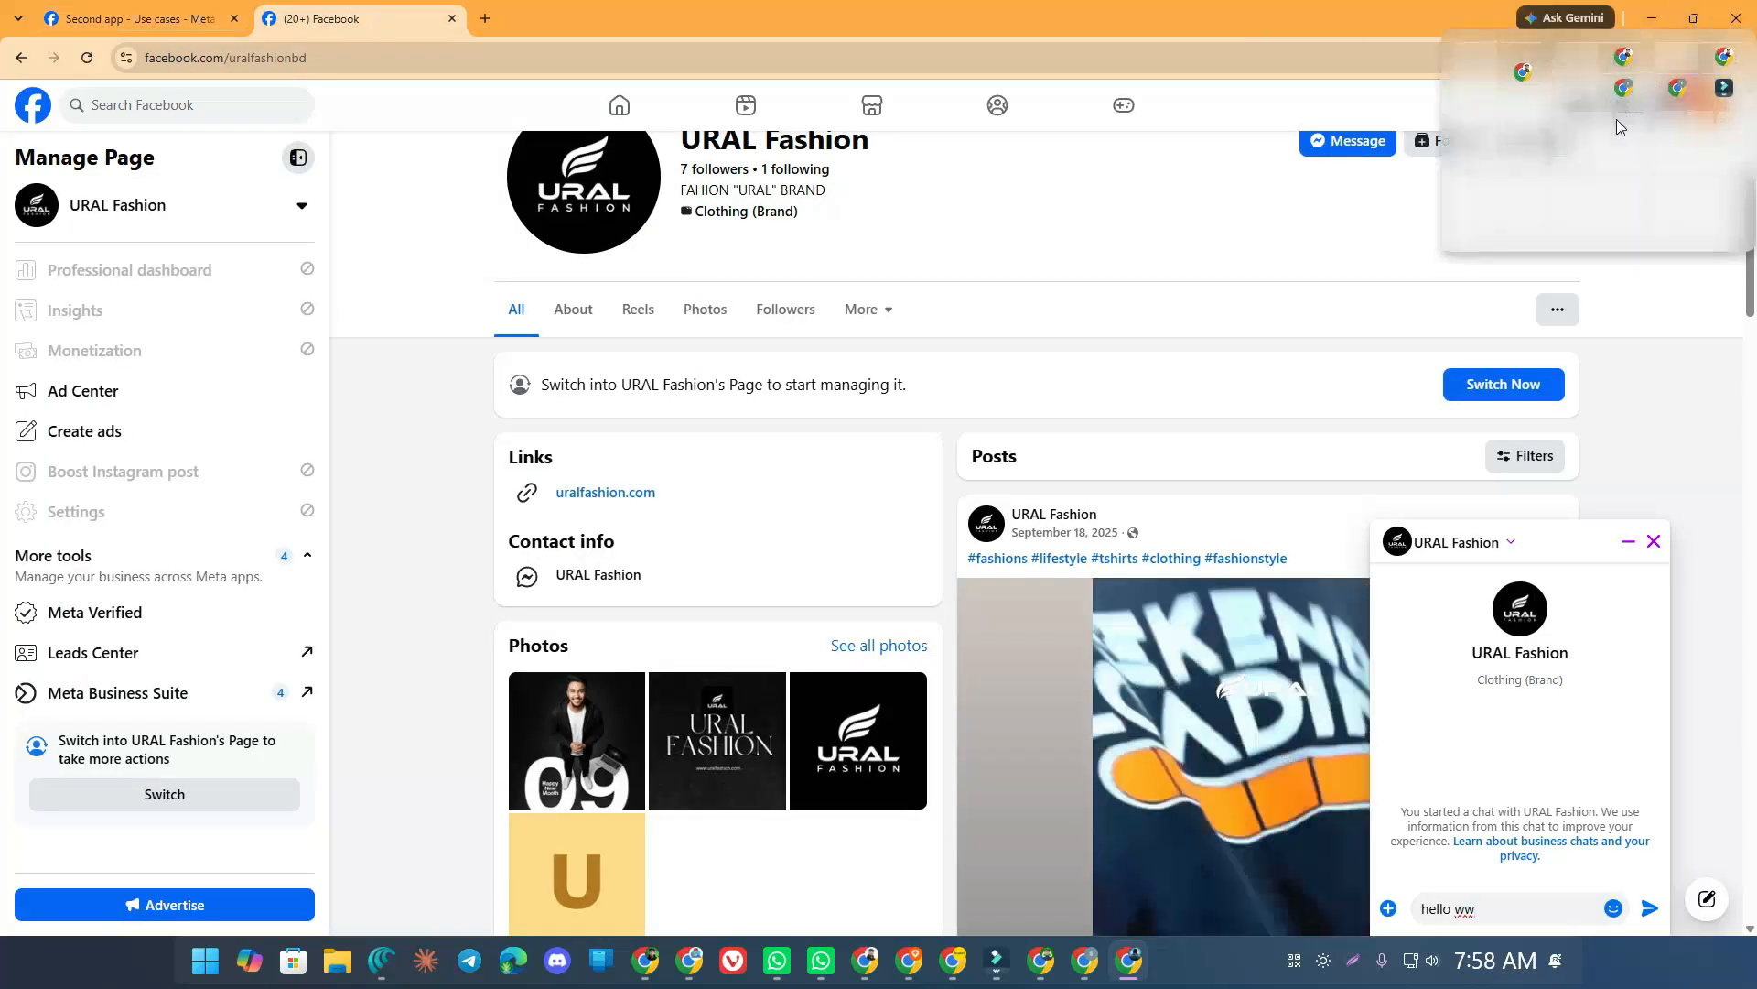
Place n8n and Facebook side by side, execute the workflow, and send 'hello ww' to URAL Fashion
left_click(1513, 139)
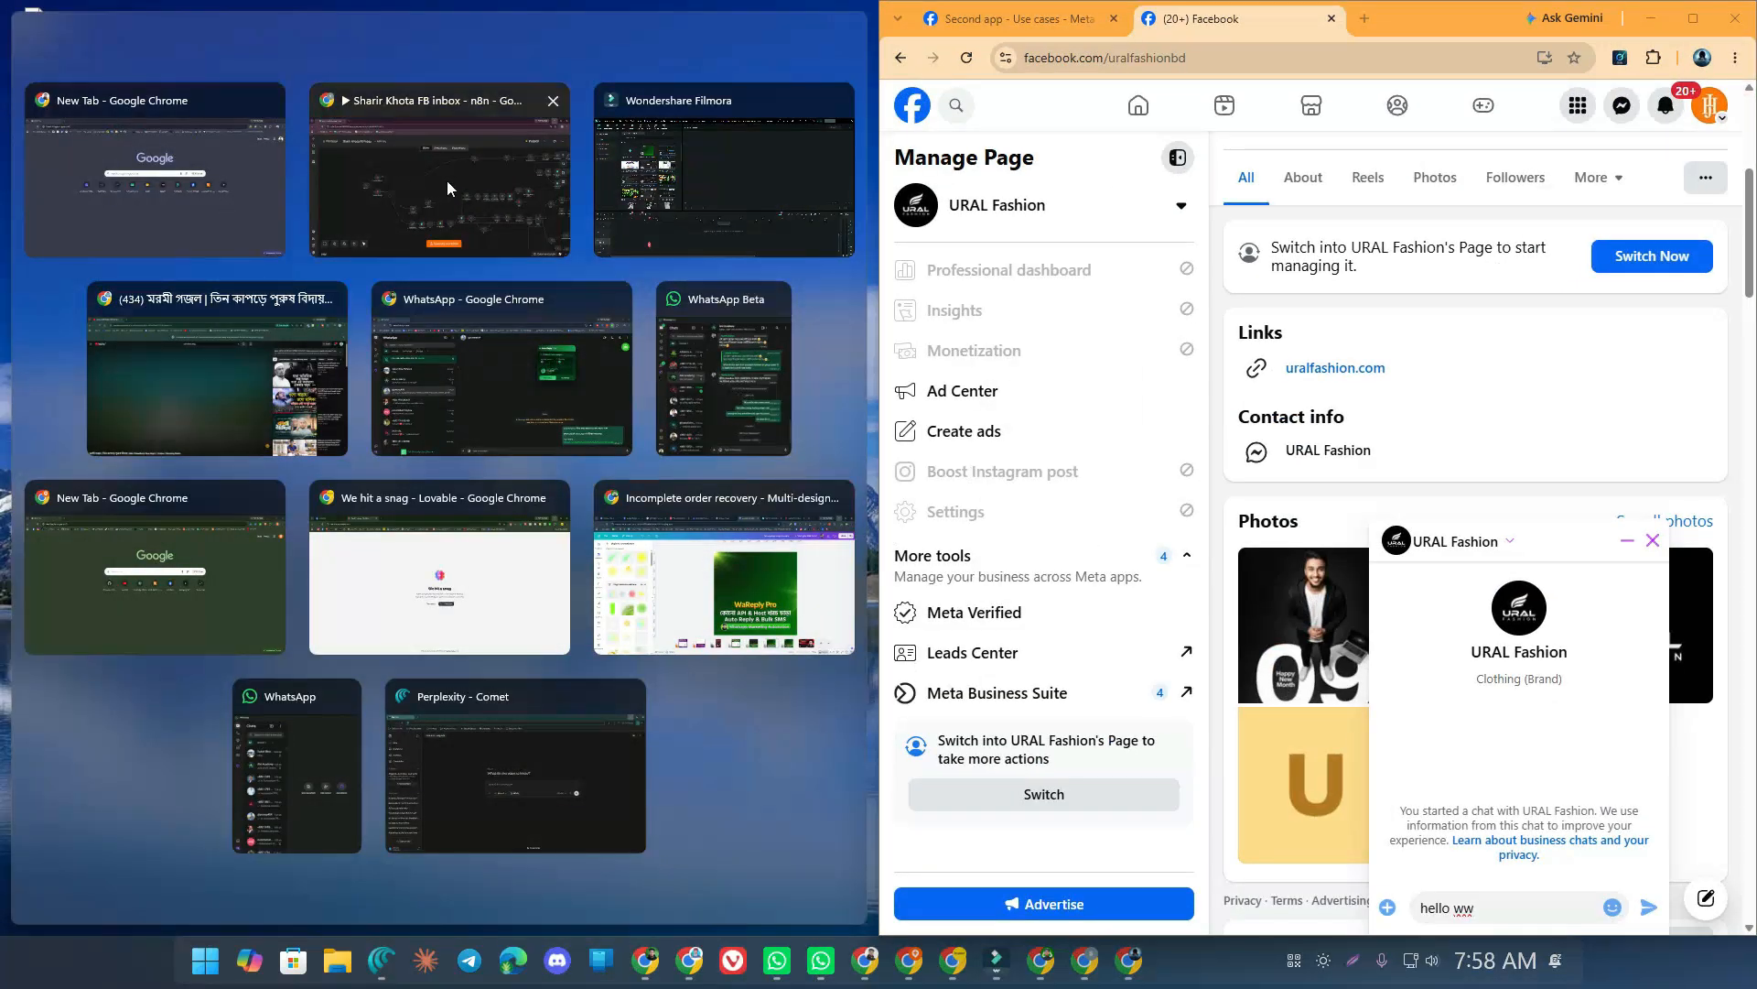
left_click(446, 179)
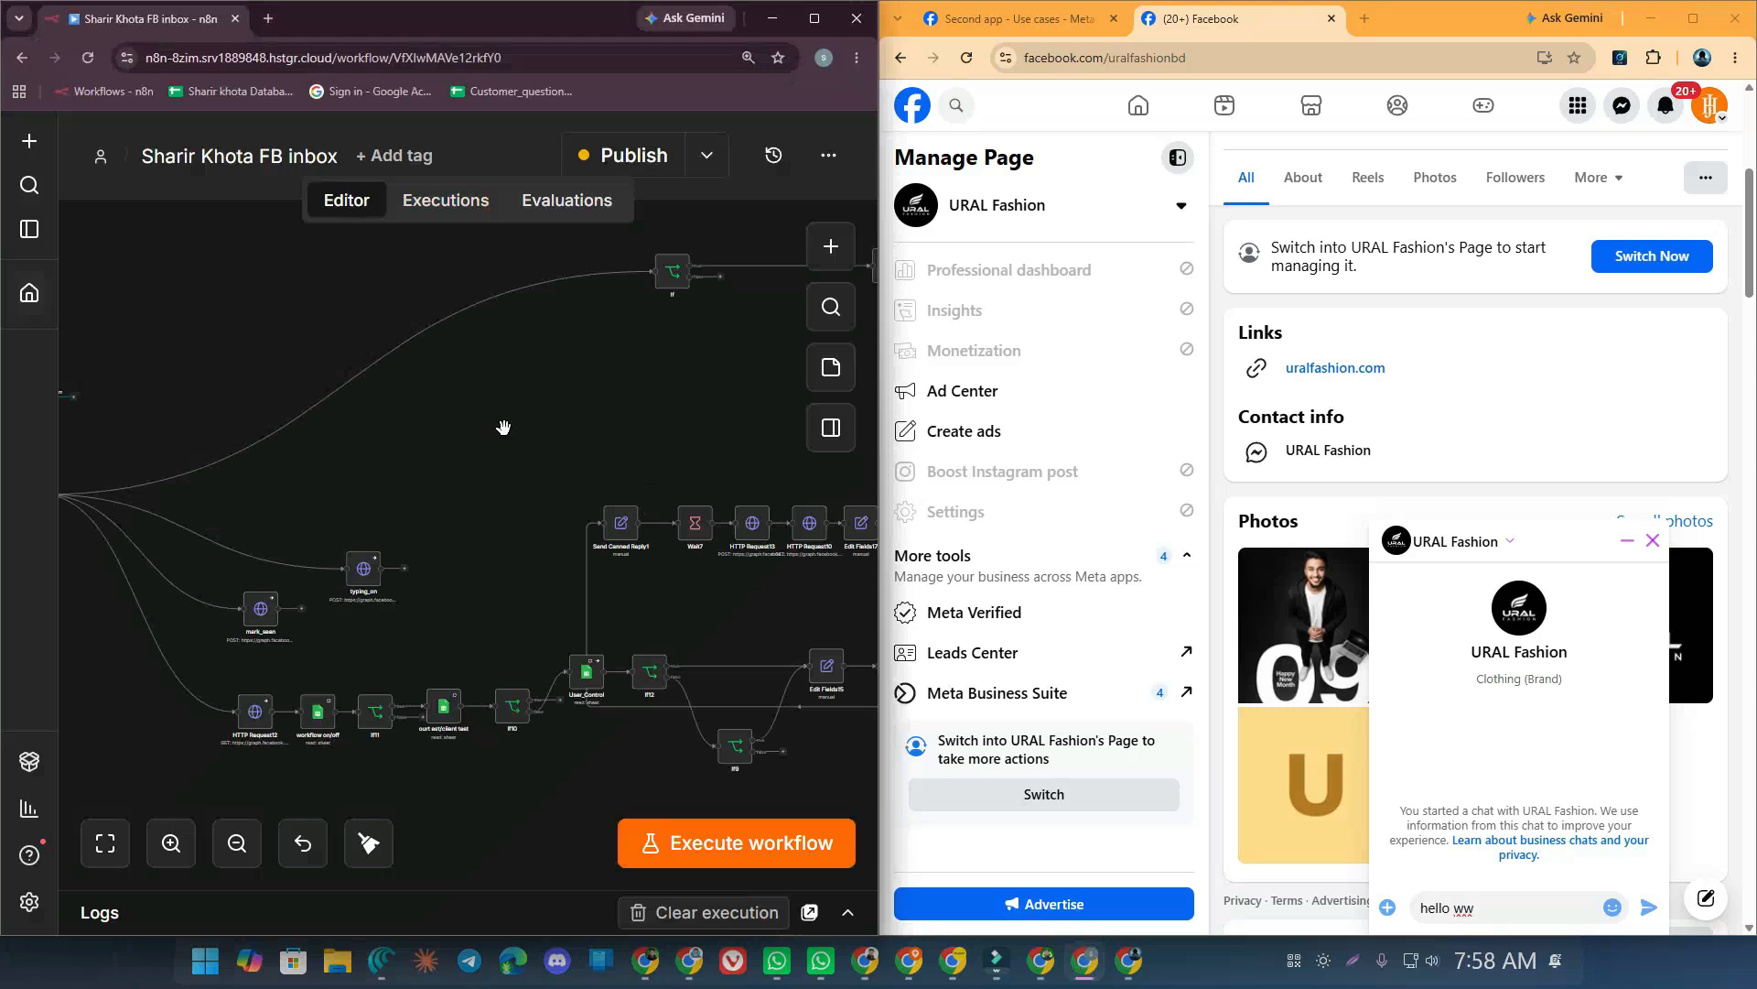
scroll(505, 432, "down", 3)
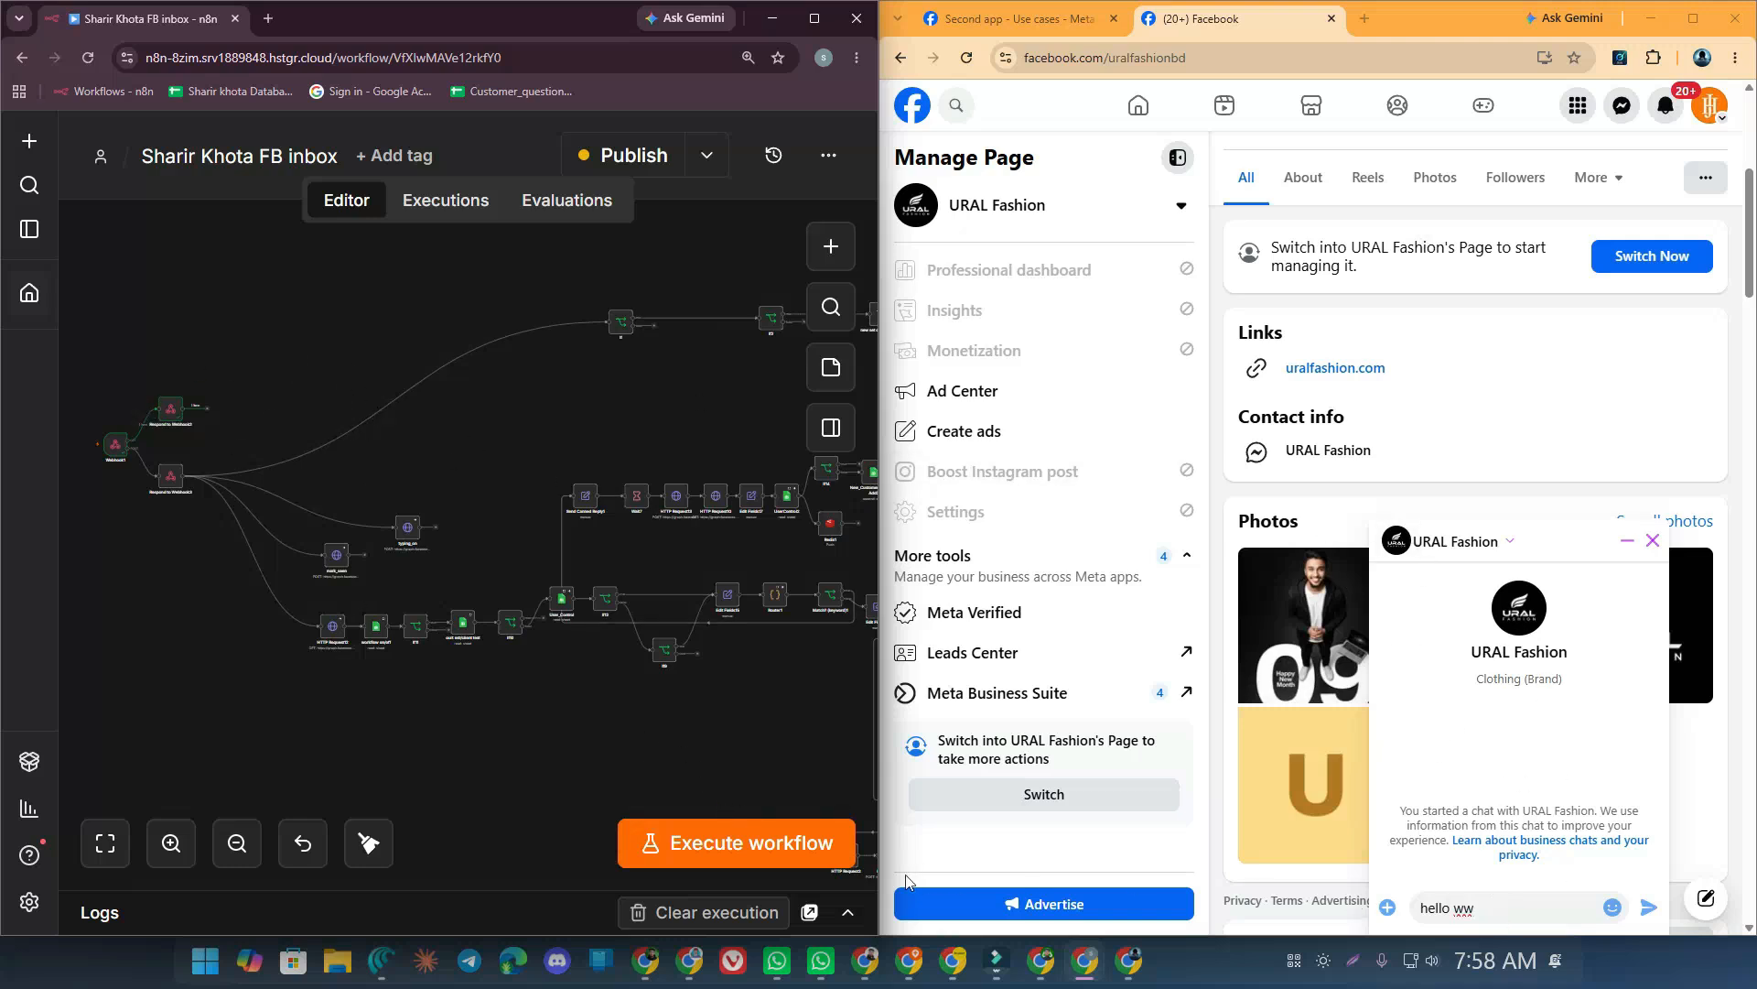
left_click(656, 842)
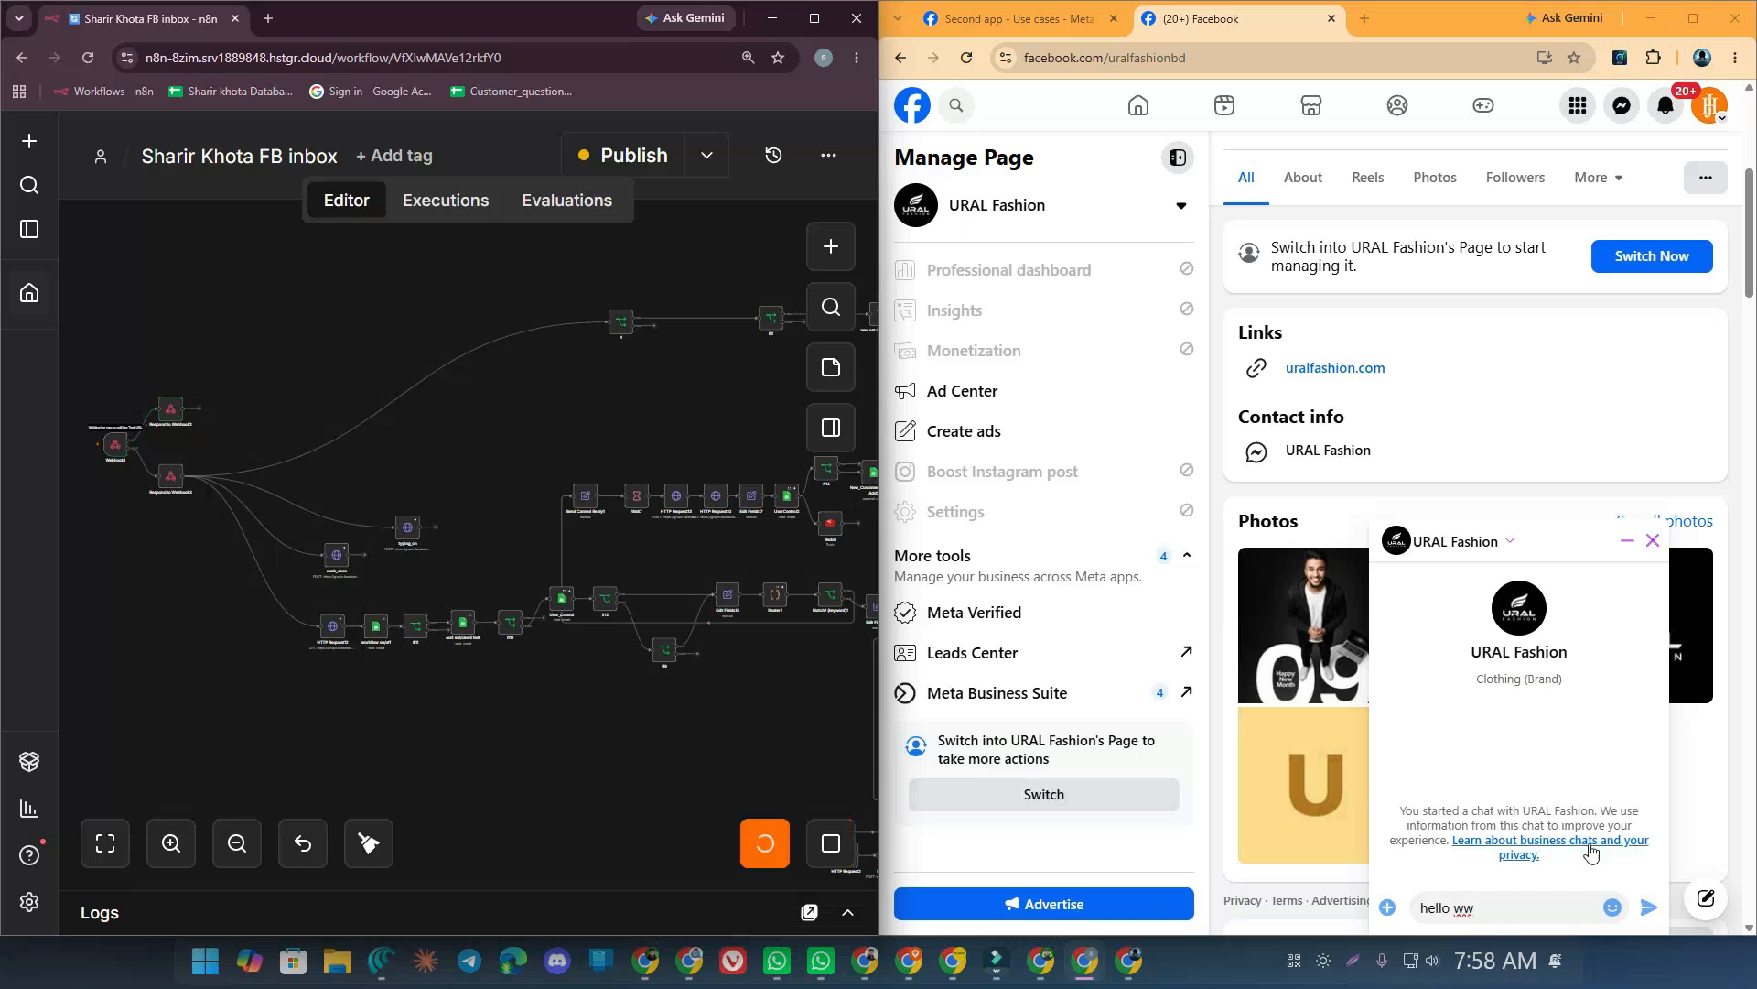
left_click(1649, 908)
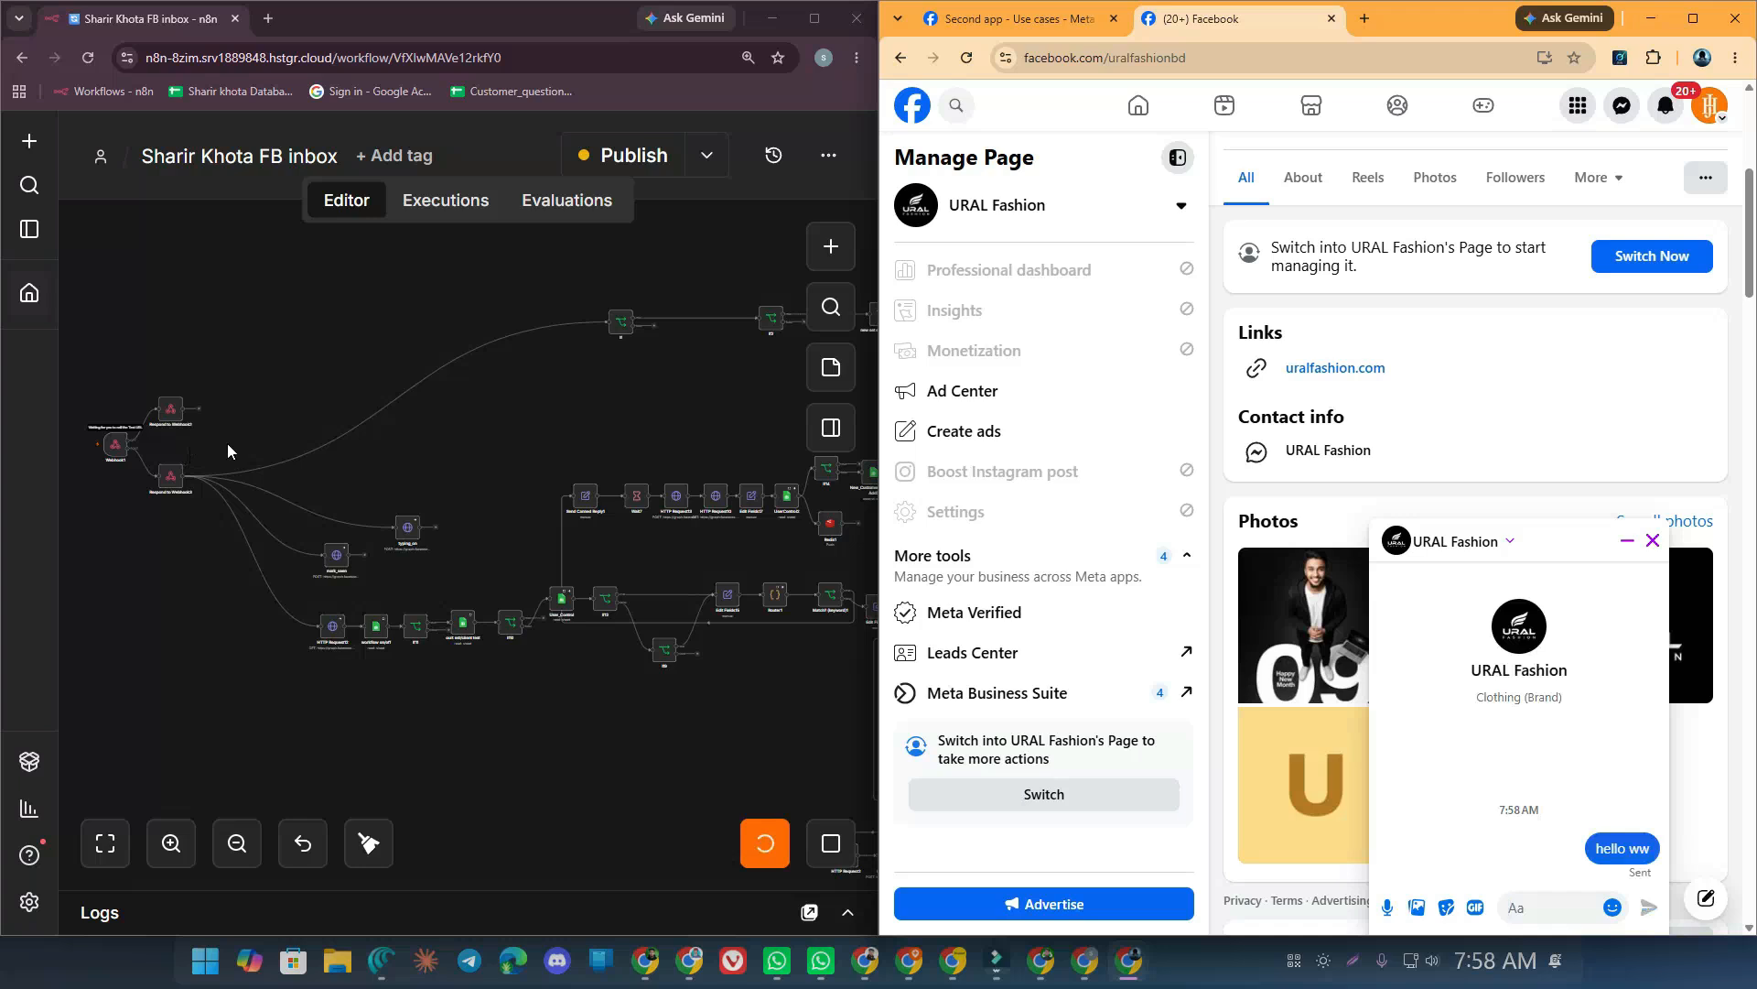
left_click(255, 375)
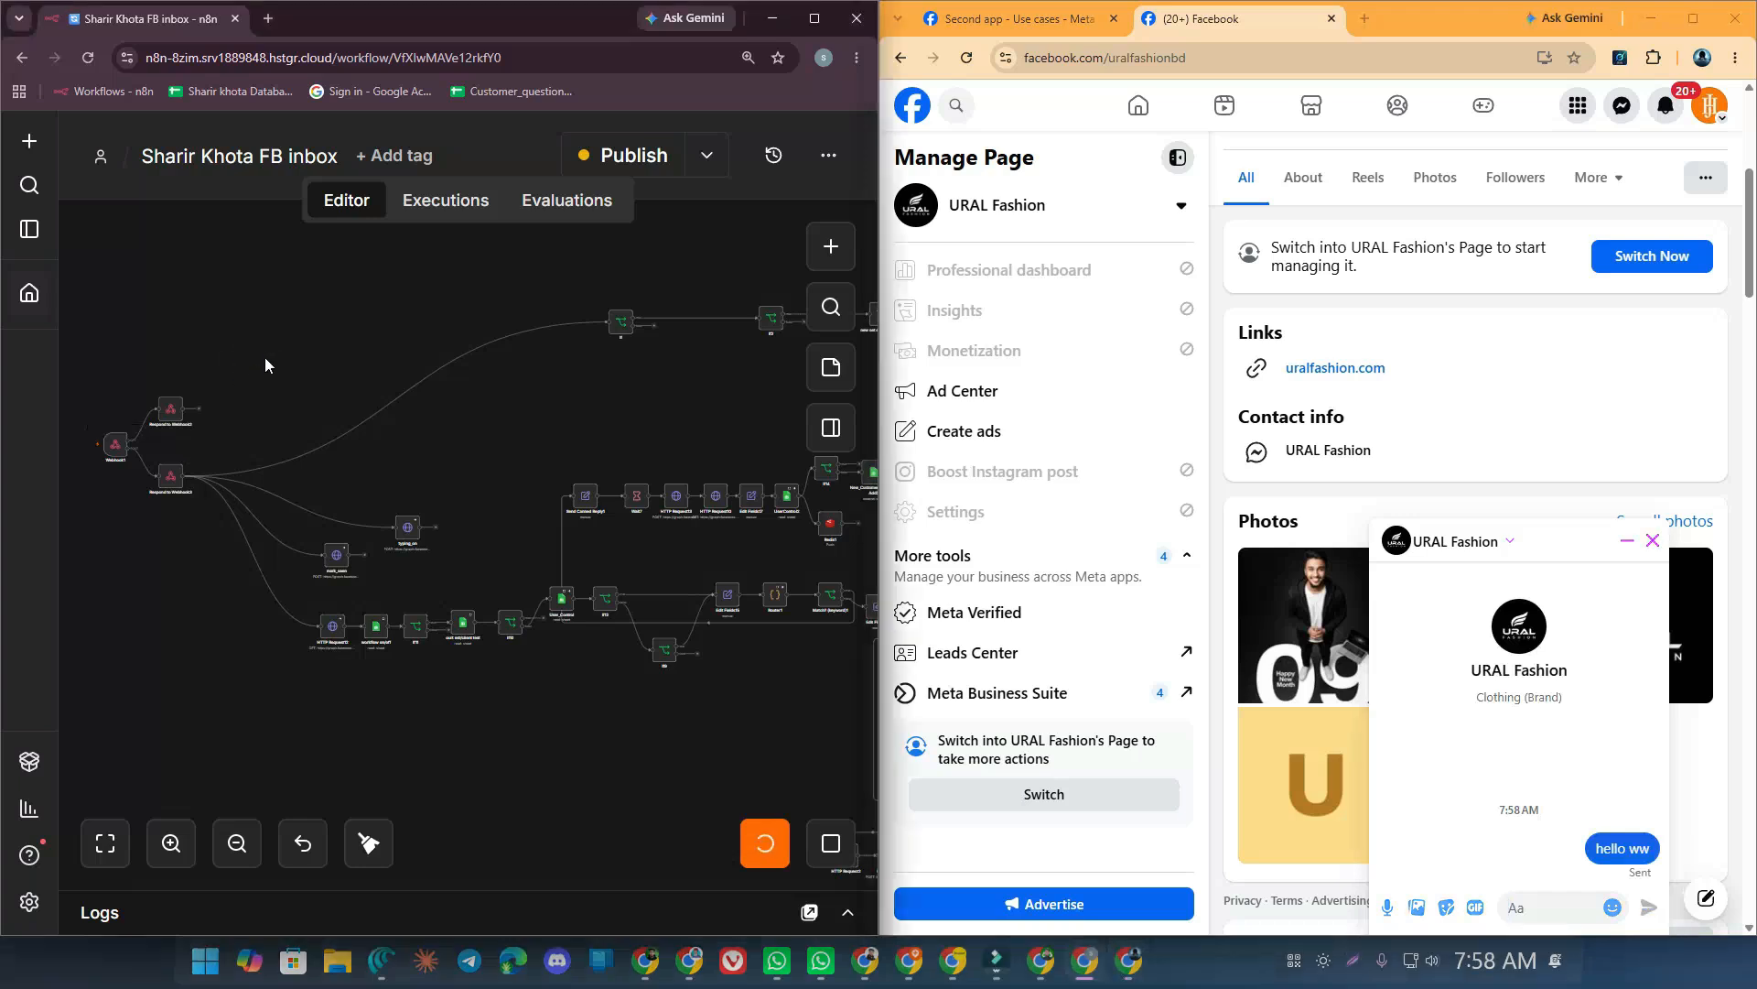
Publish the n8n workflow and stop the running test execution
left_click(631, 156)
left_click(641, 675)
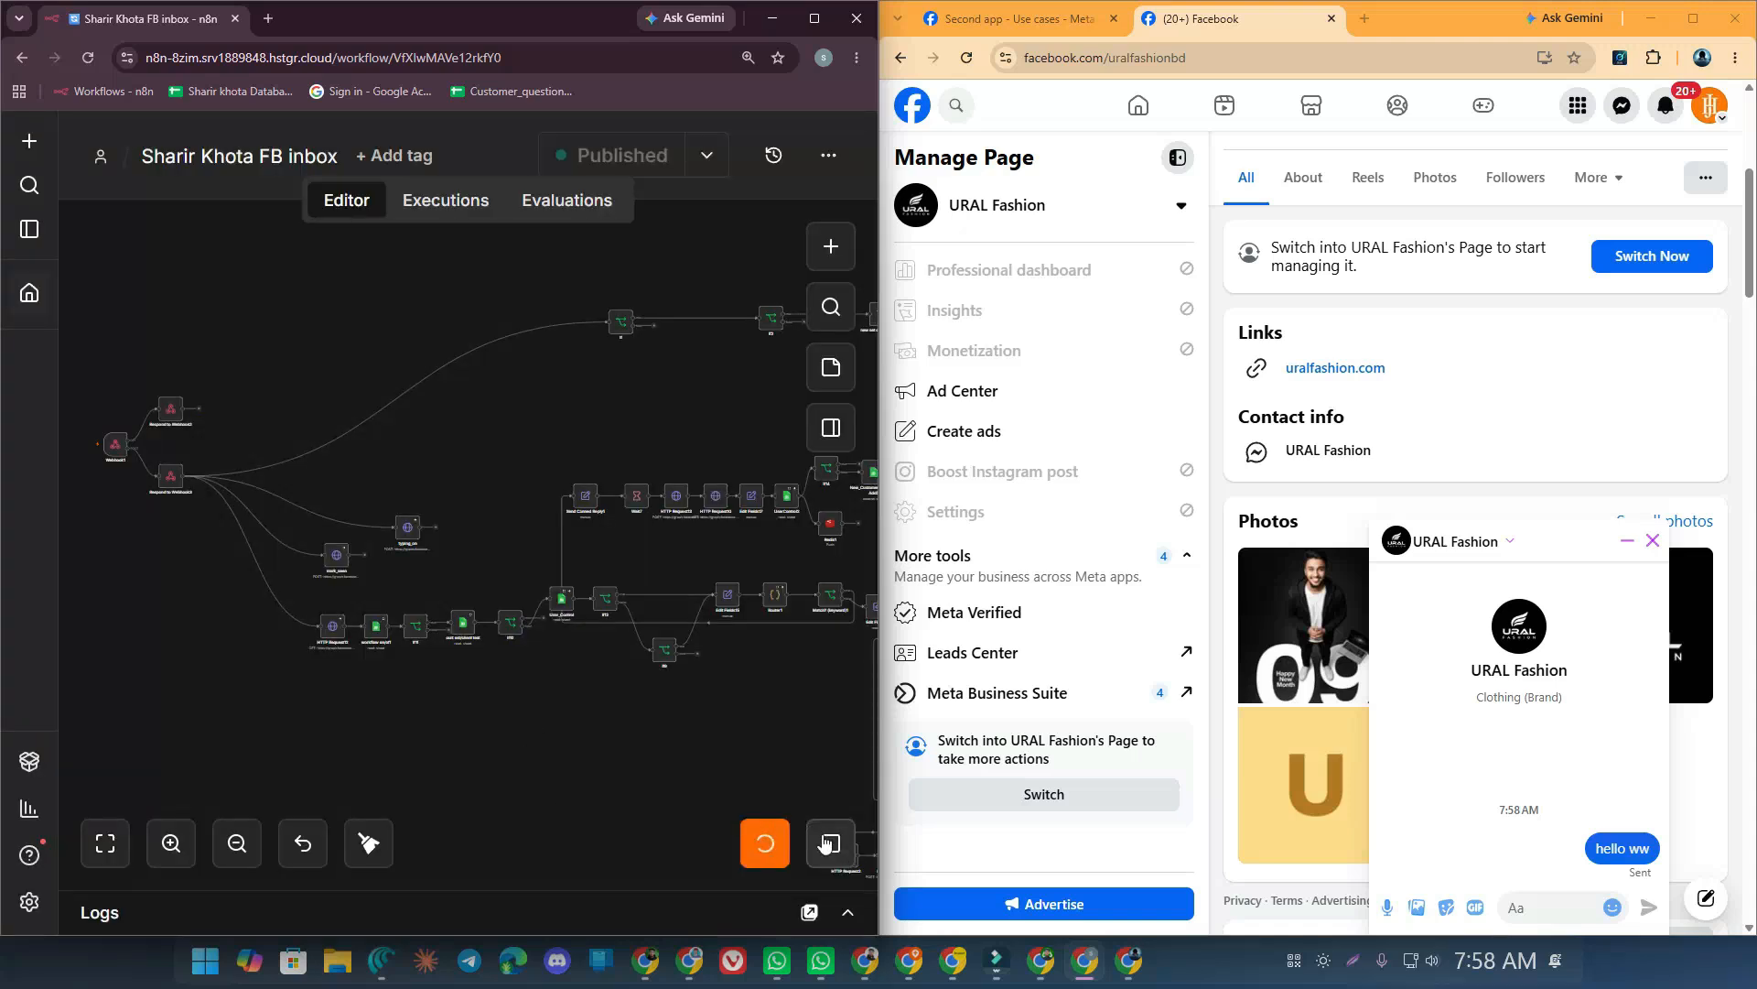
left_click(829, 841)
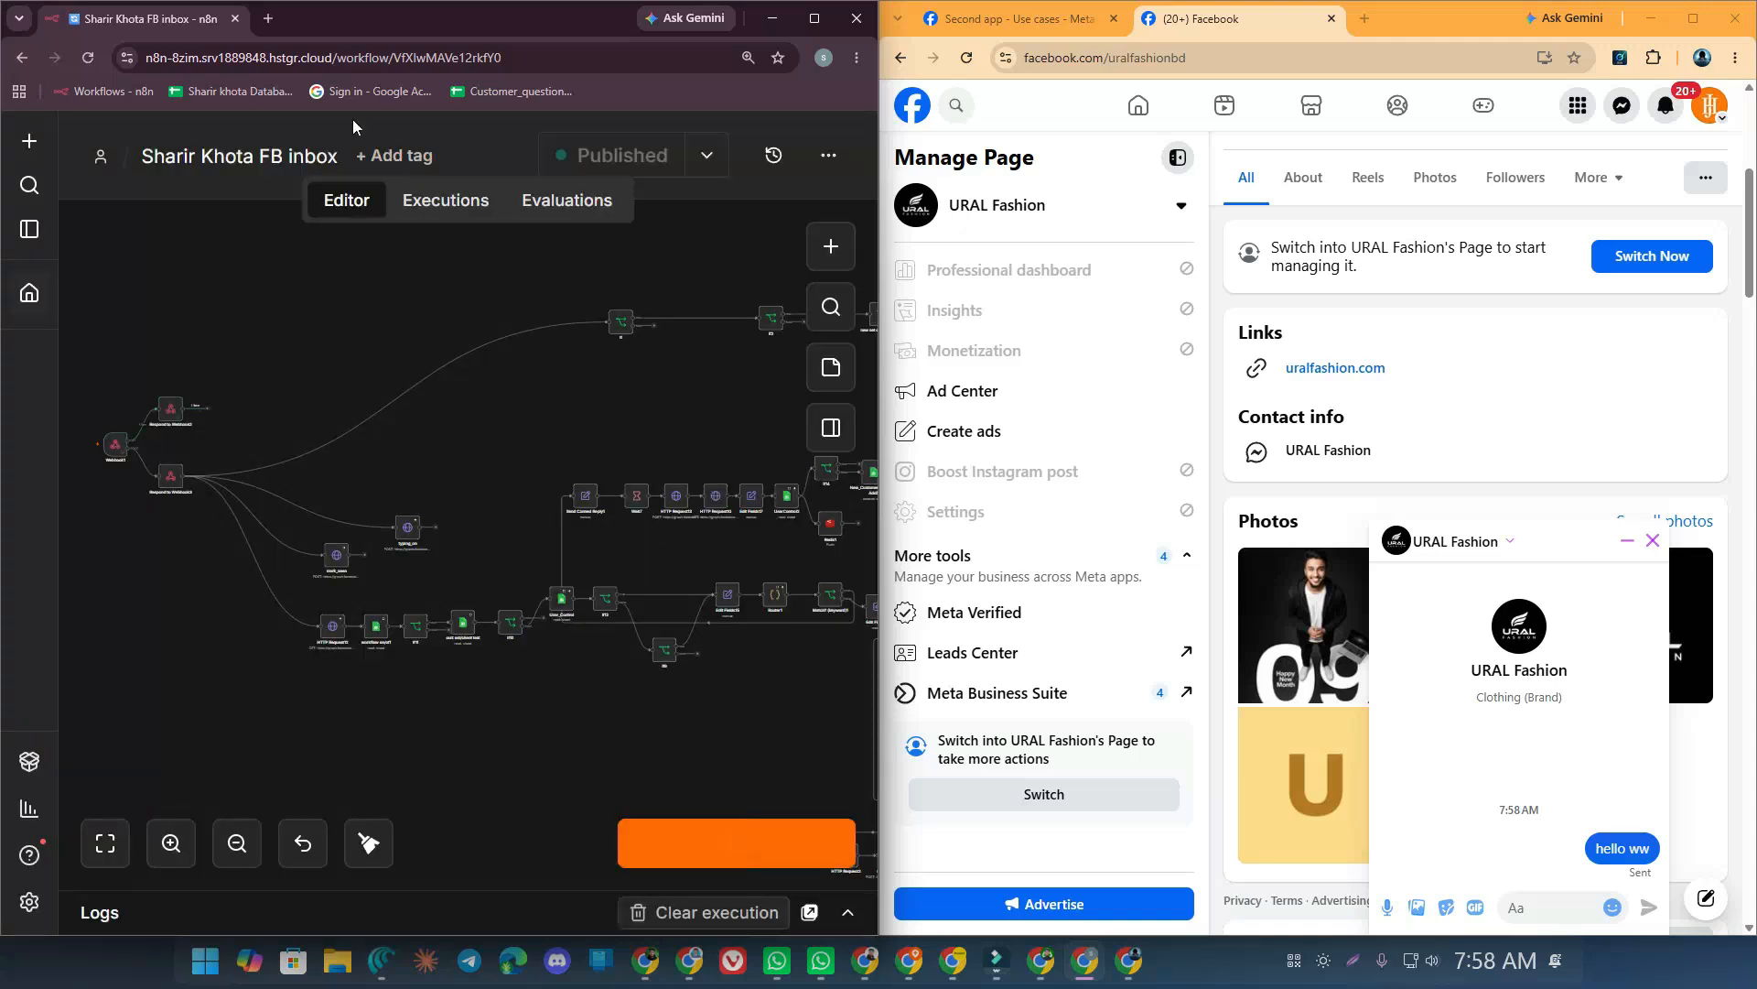
left_click(1052, 18)
Subscribe the URAL Fashion page to feed, messages and messaging_postbacks
left_click(1693, 18)
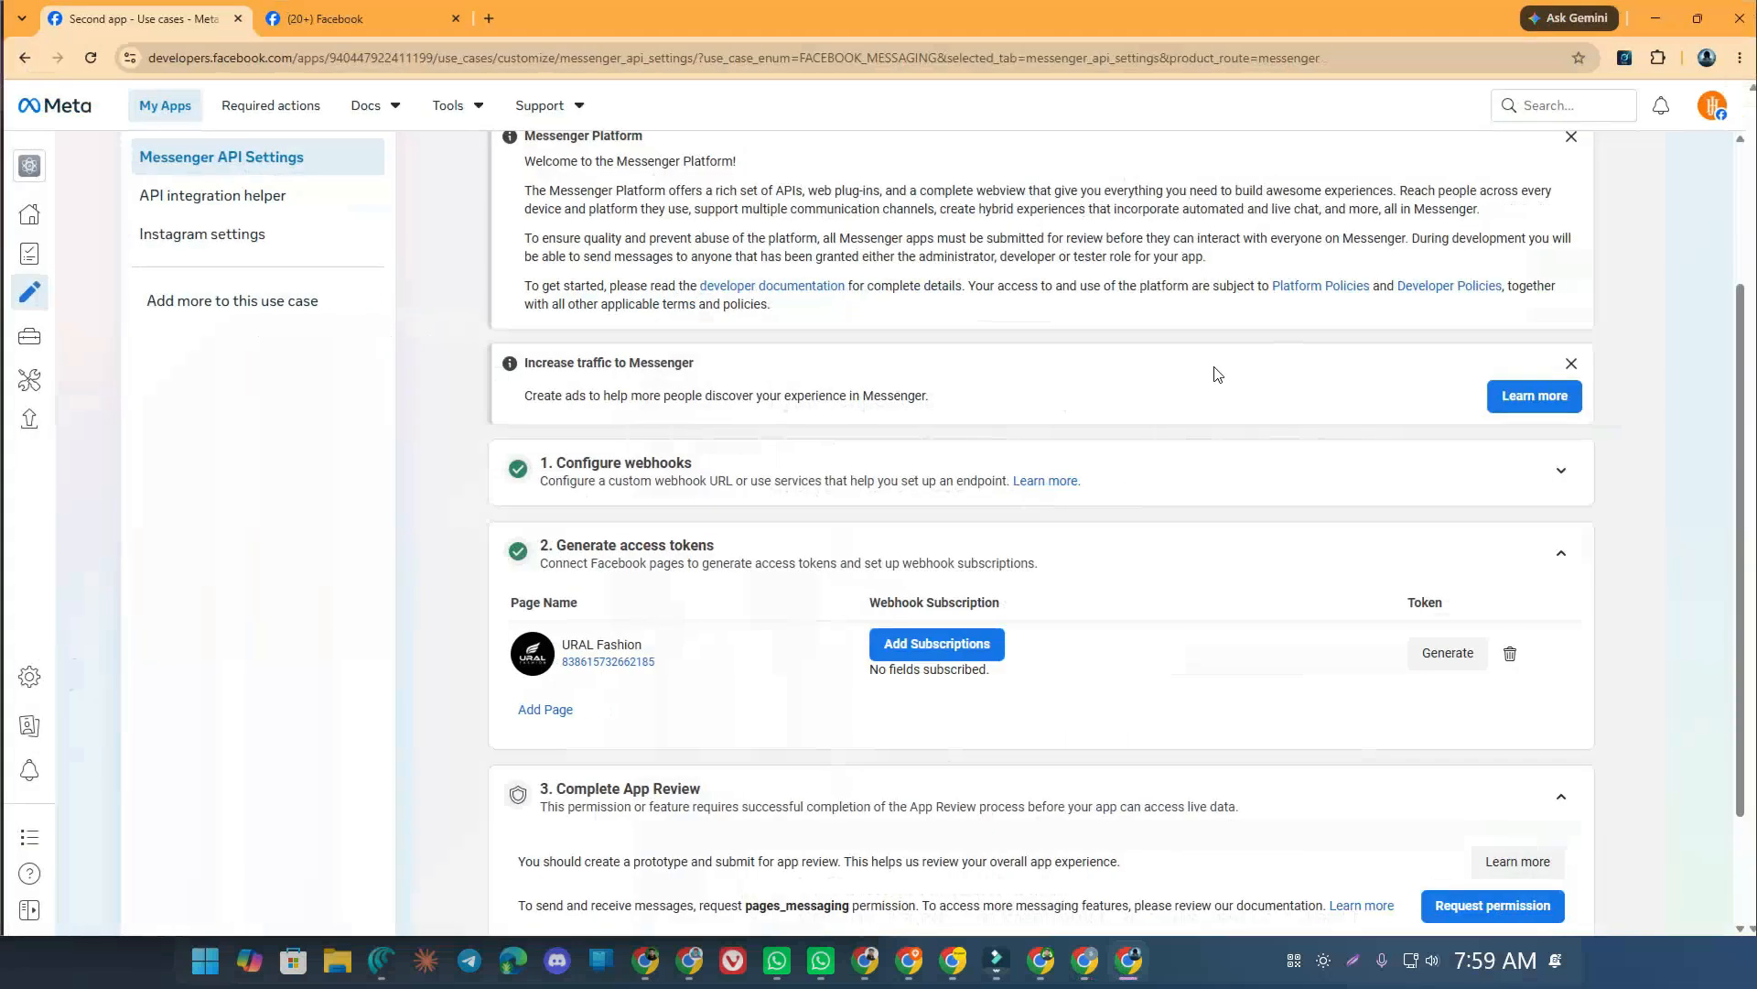
left_click(924, 648)
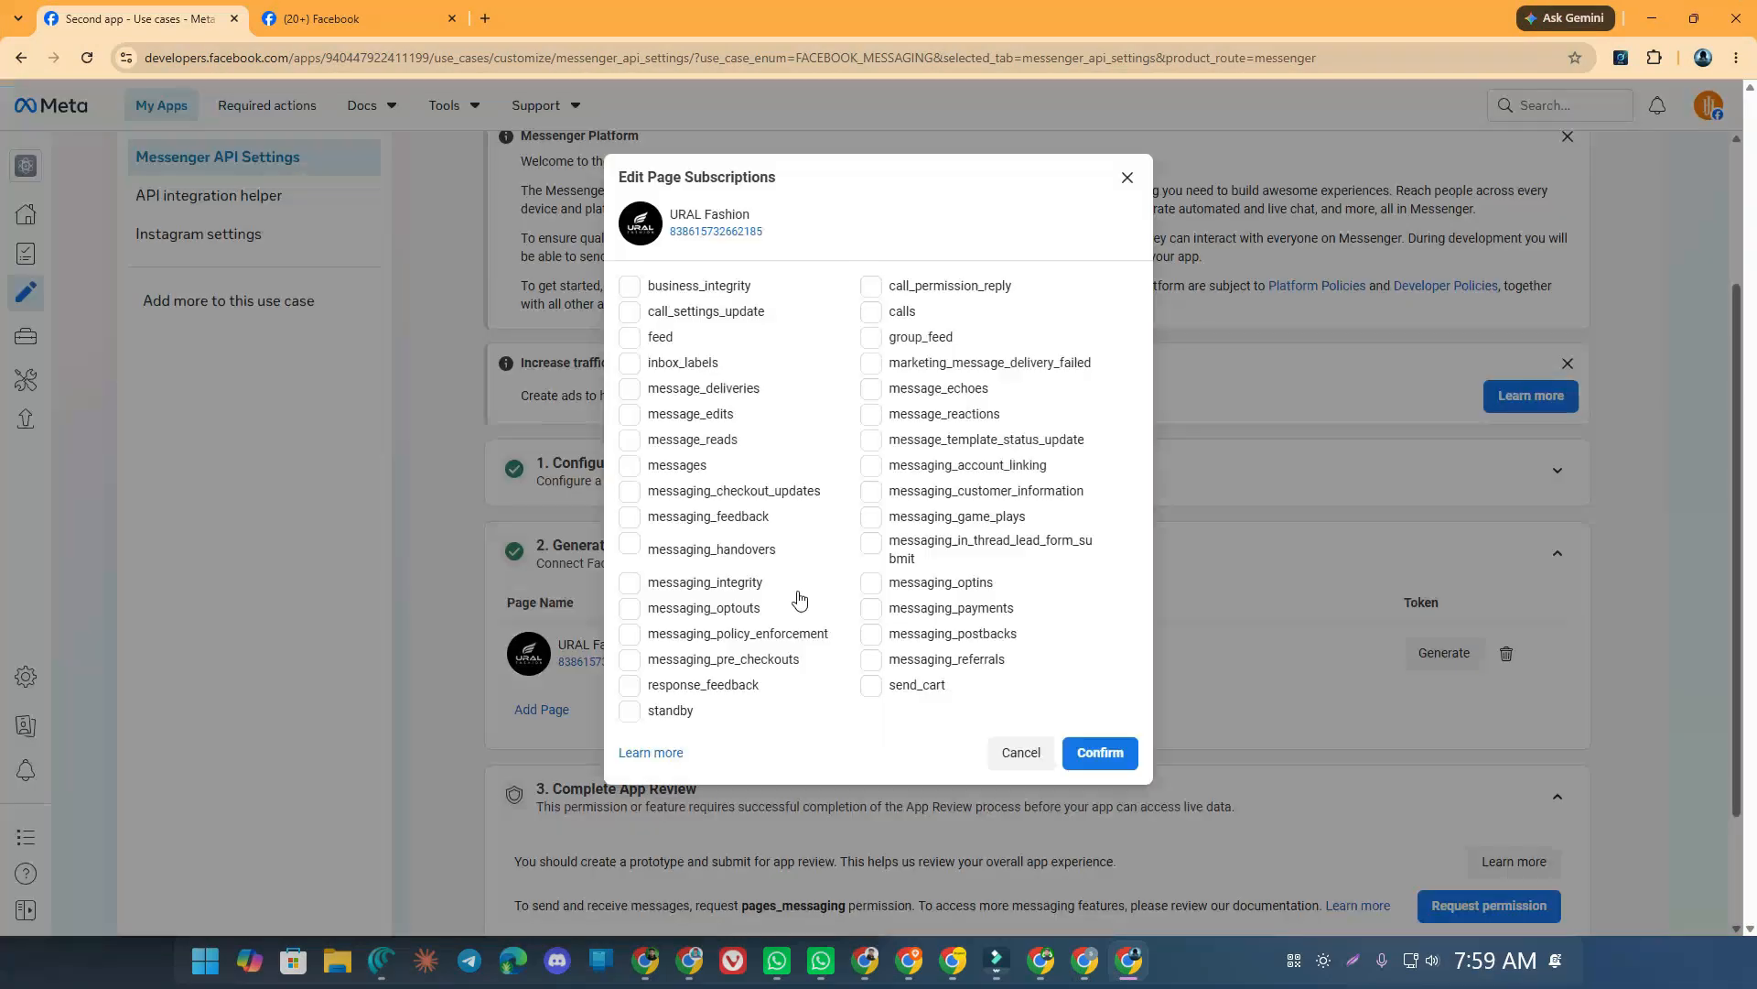
left_click(656, 339)
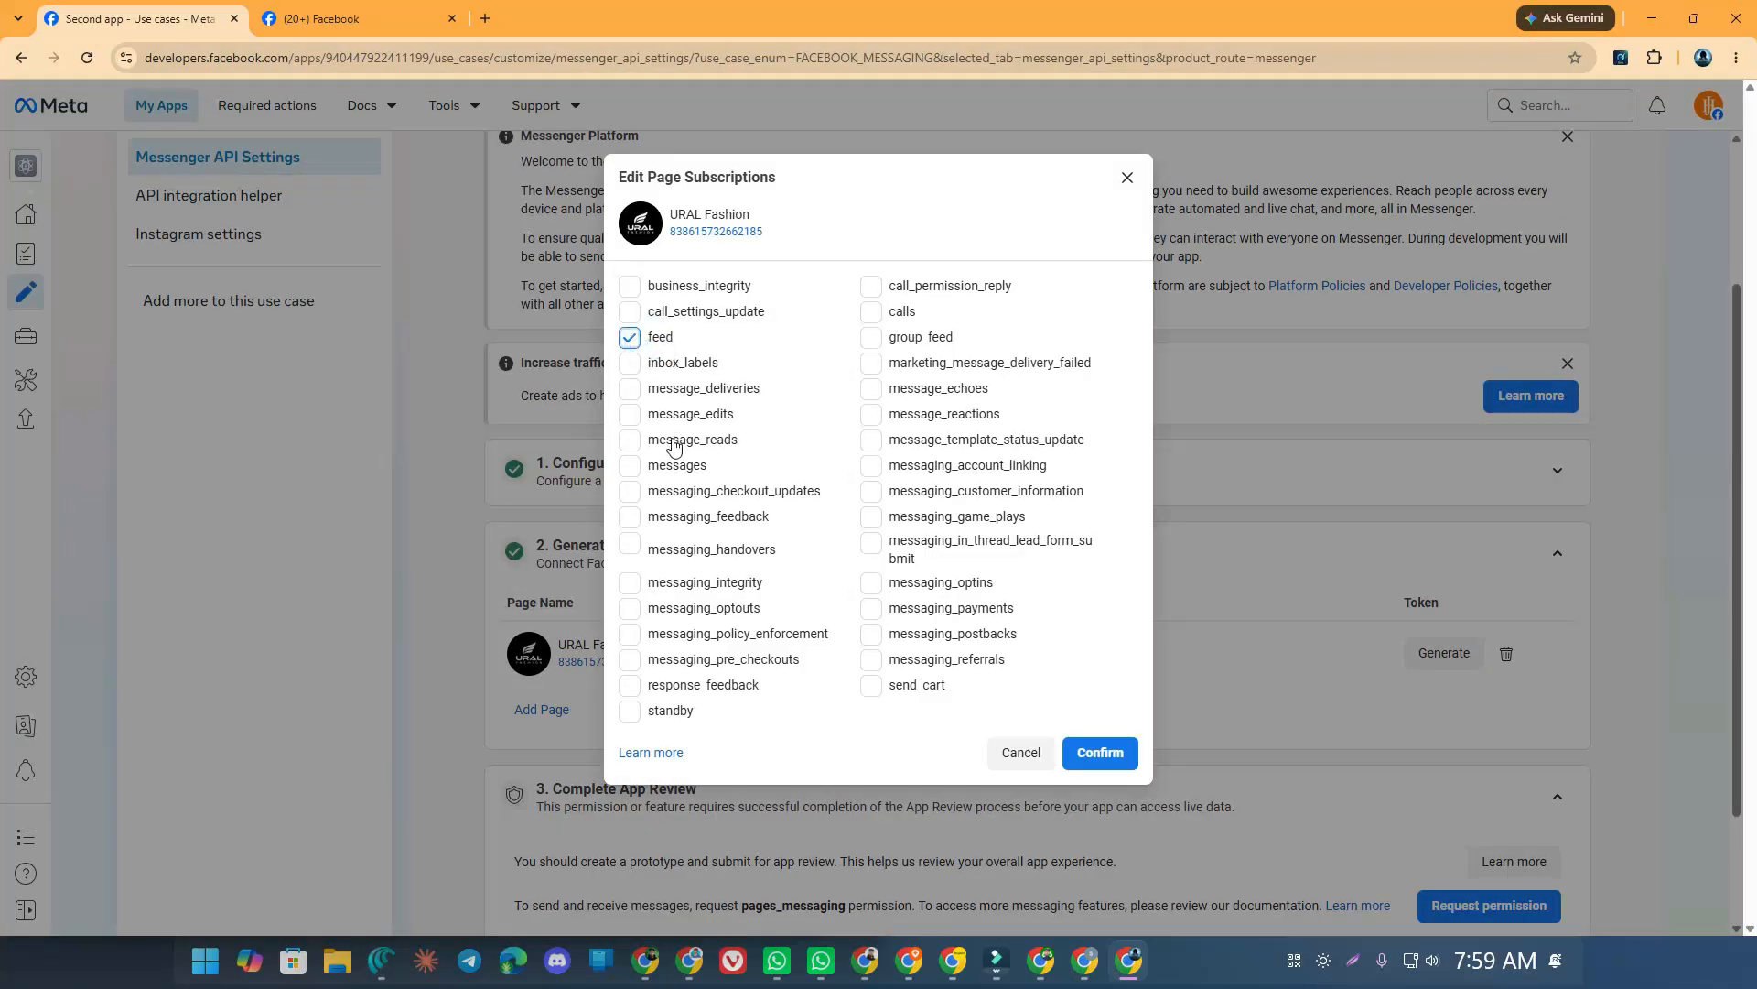
left_click(648, 465)
left_click(953, 639)
left_click(1097, 756)
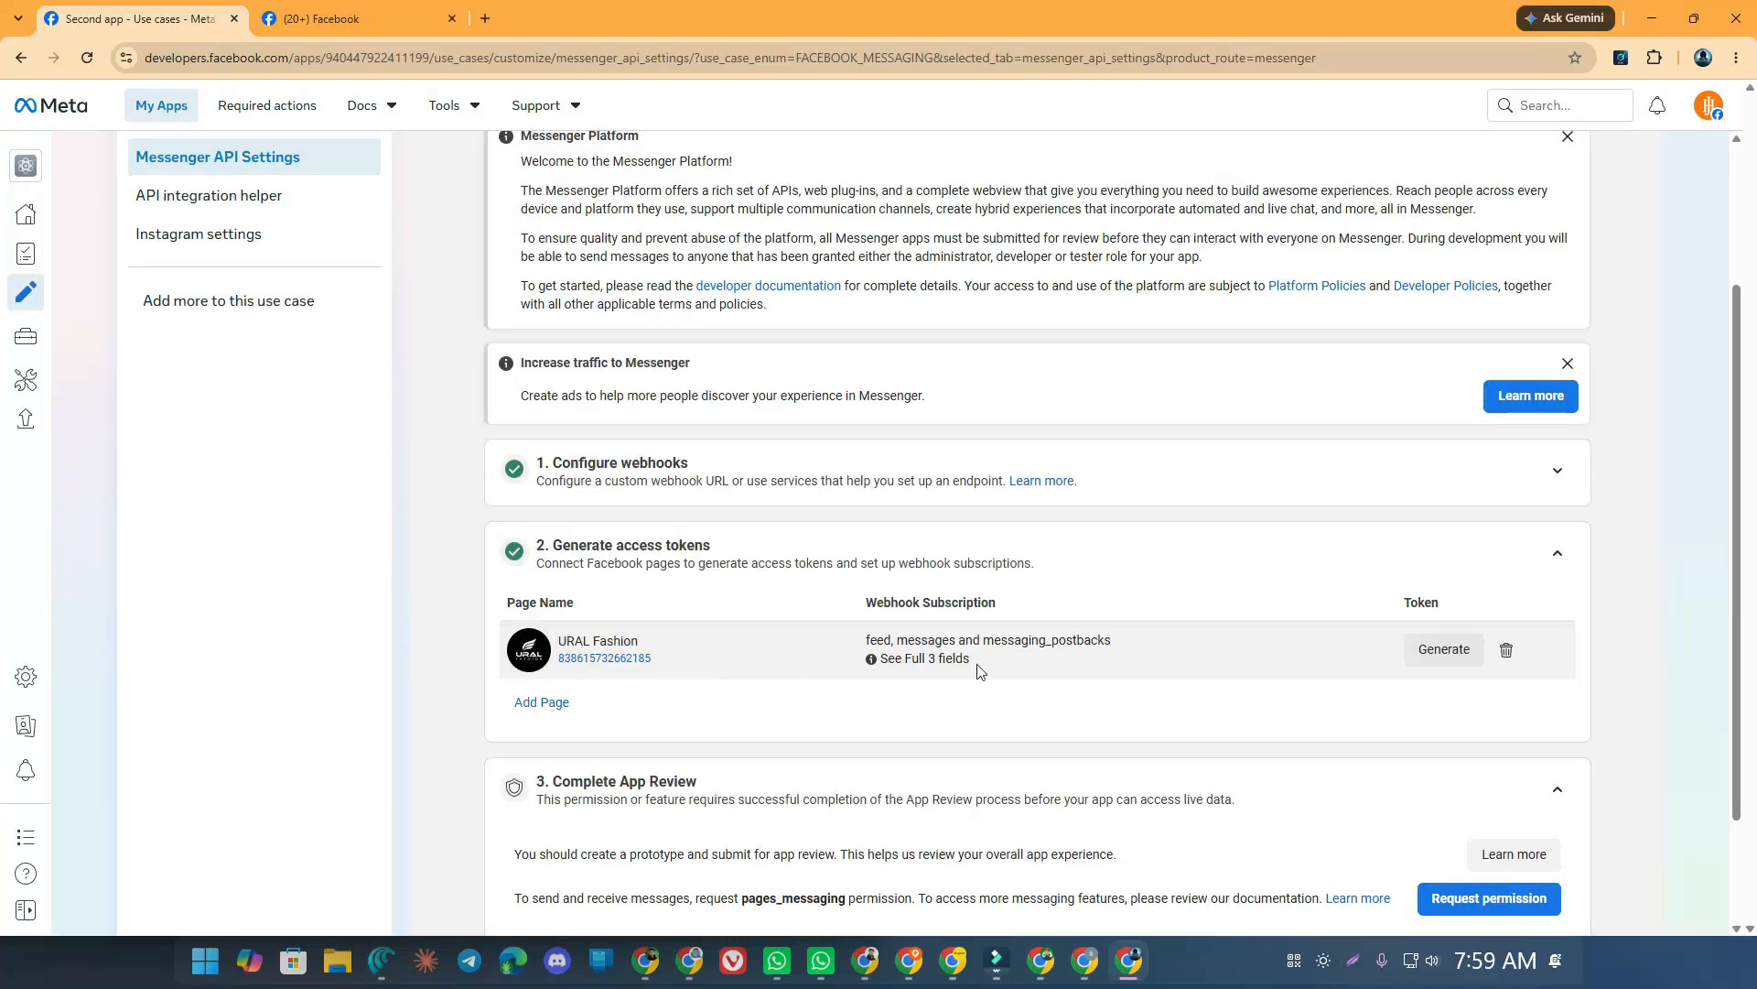
Generate the URAL Fashion page access token and copy it
left_click(1450, 650)
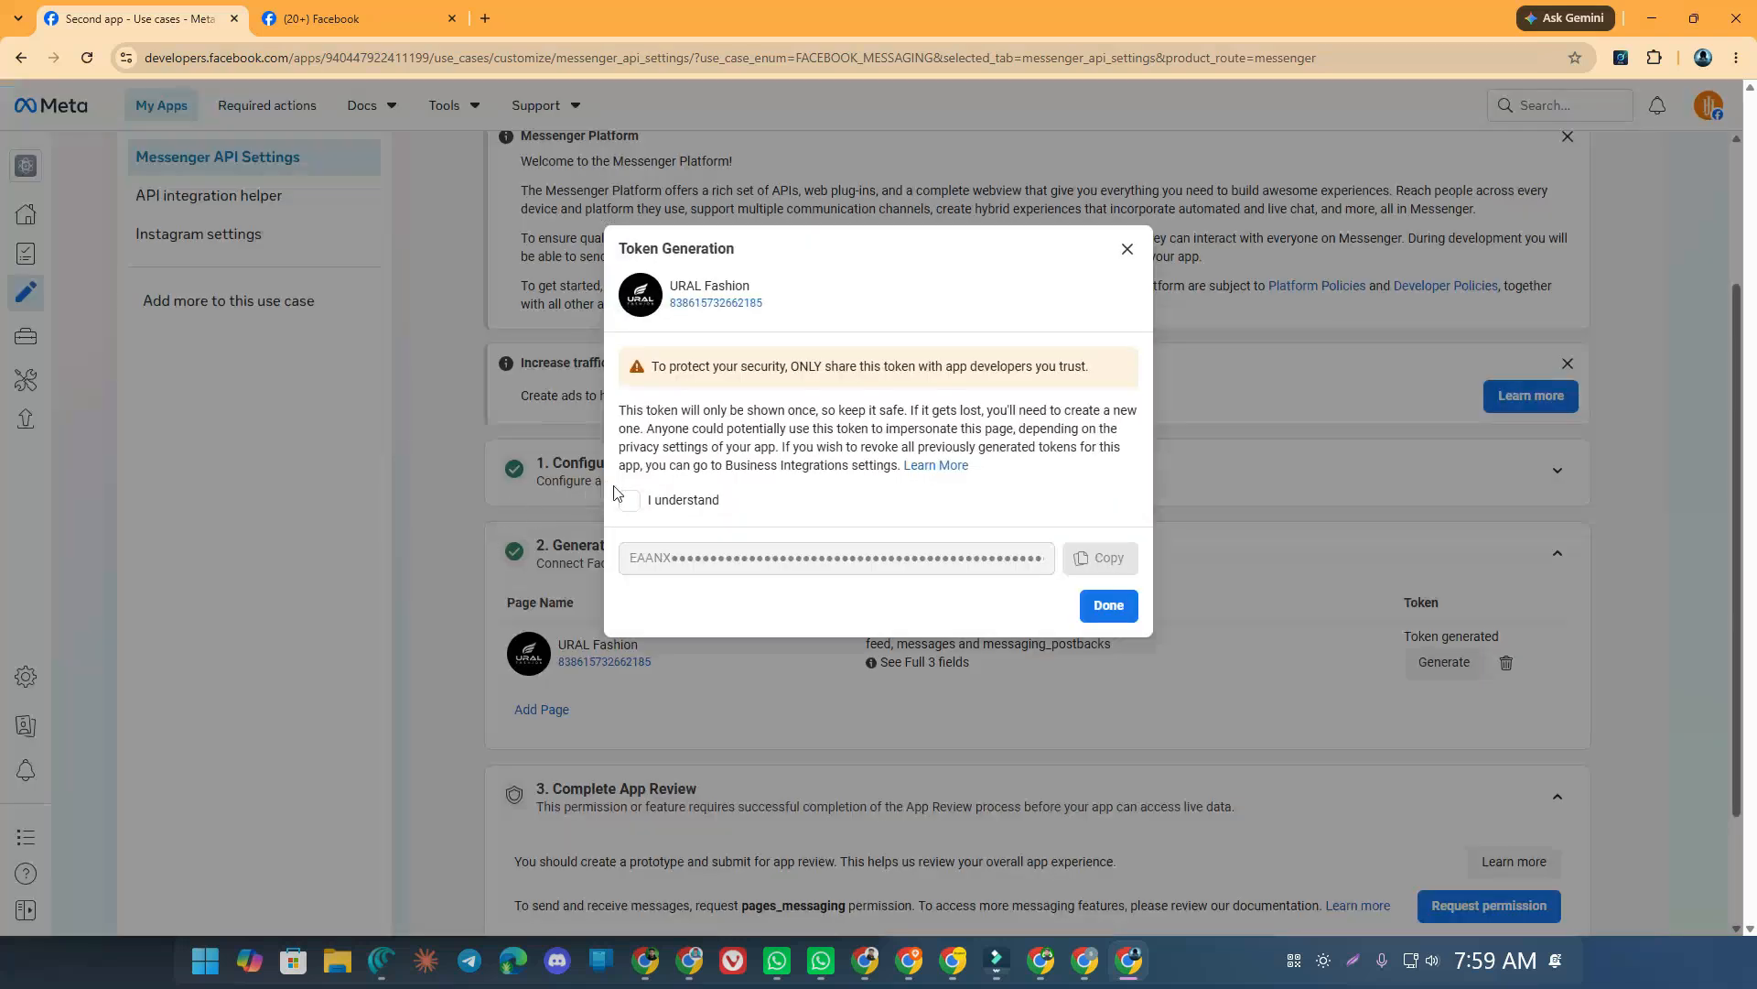
left_click(629, 499)
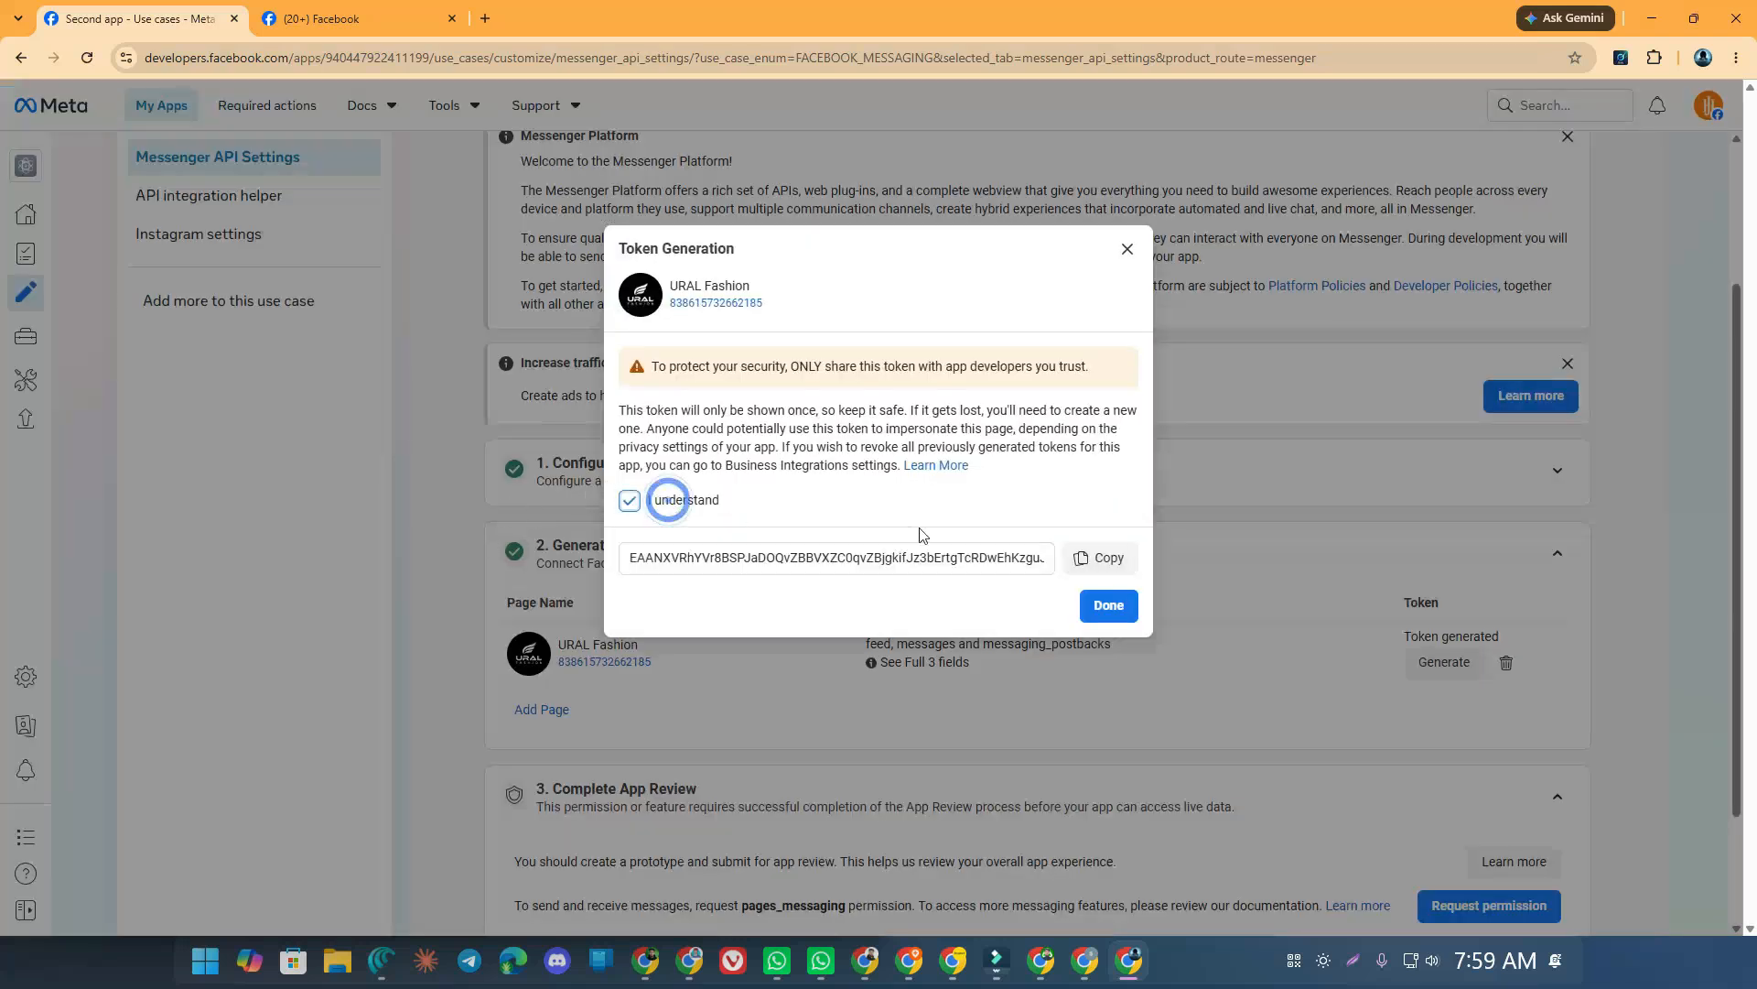
left_click(1098, 558)
left_click(1107, 605)
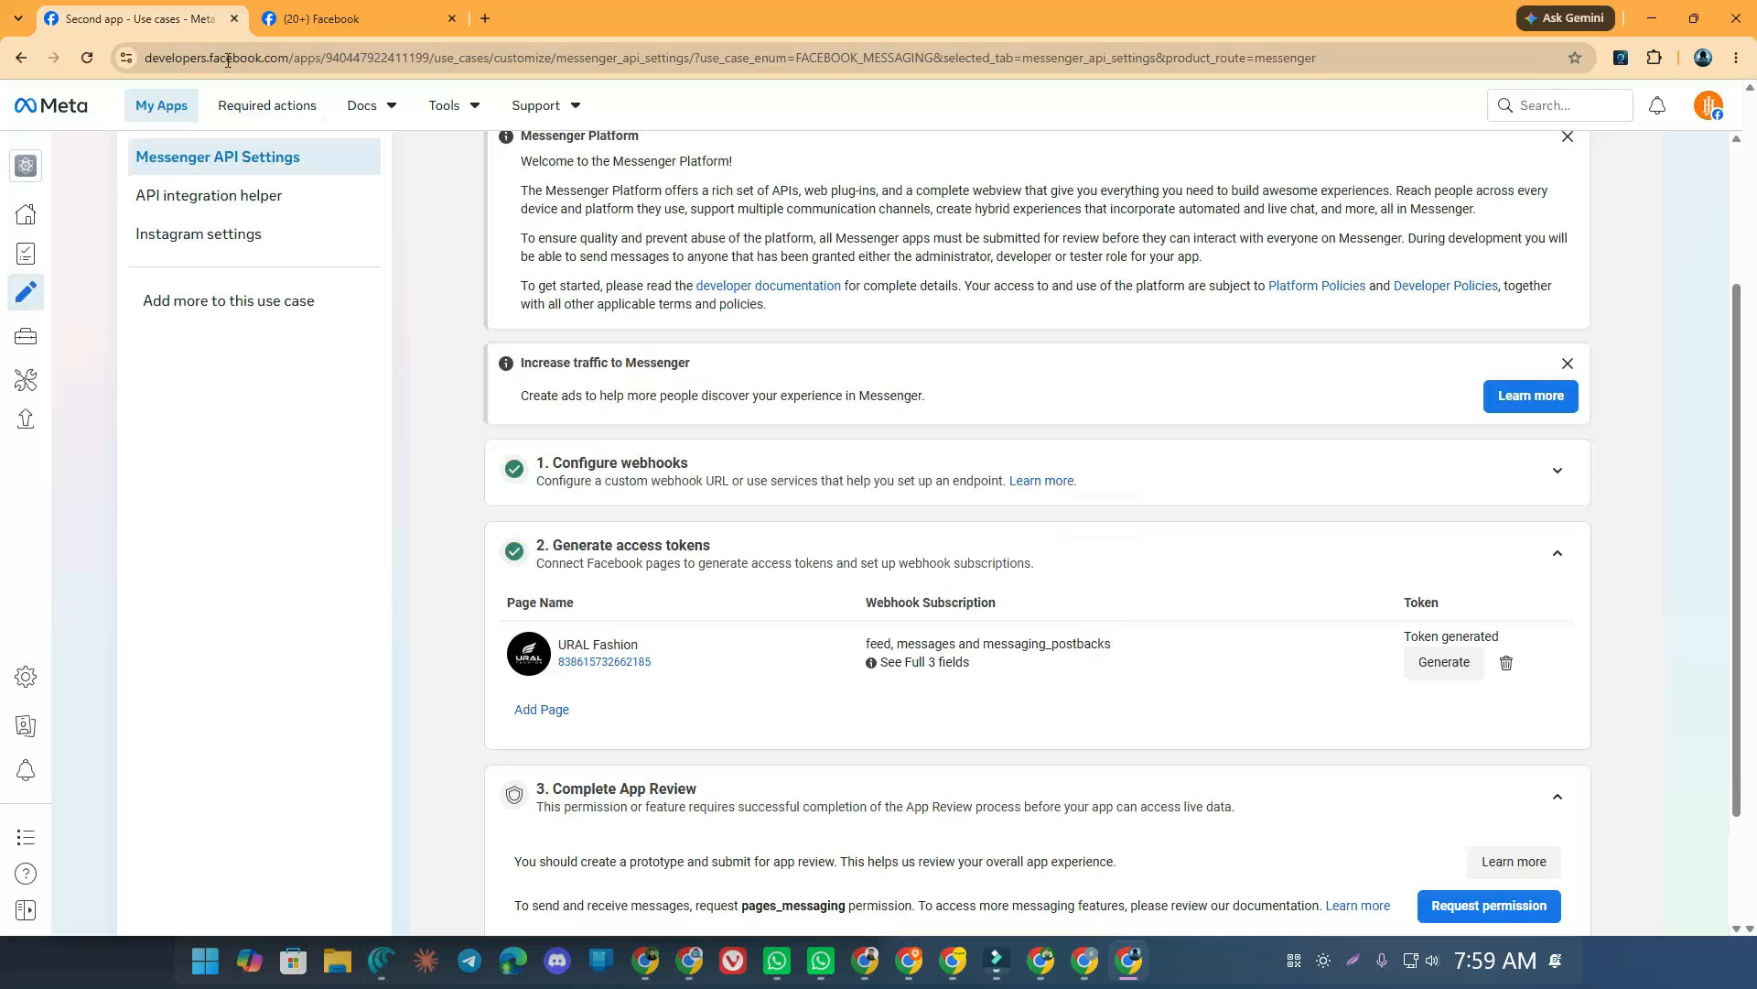
left_click(1652, 19)
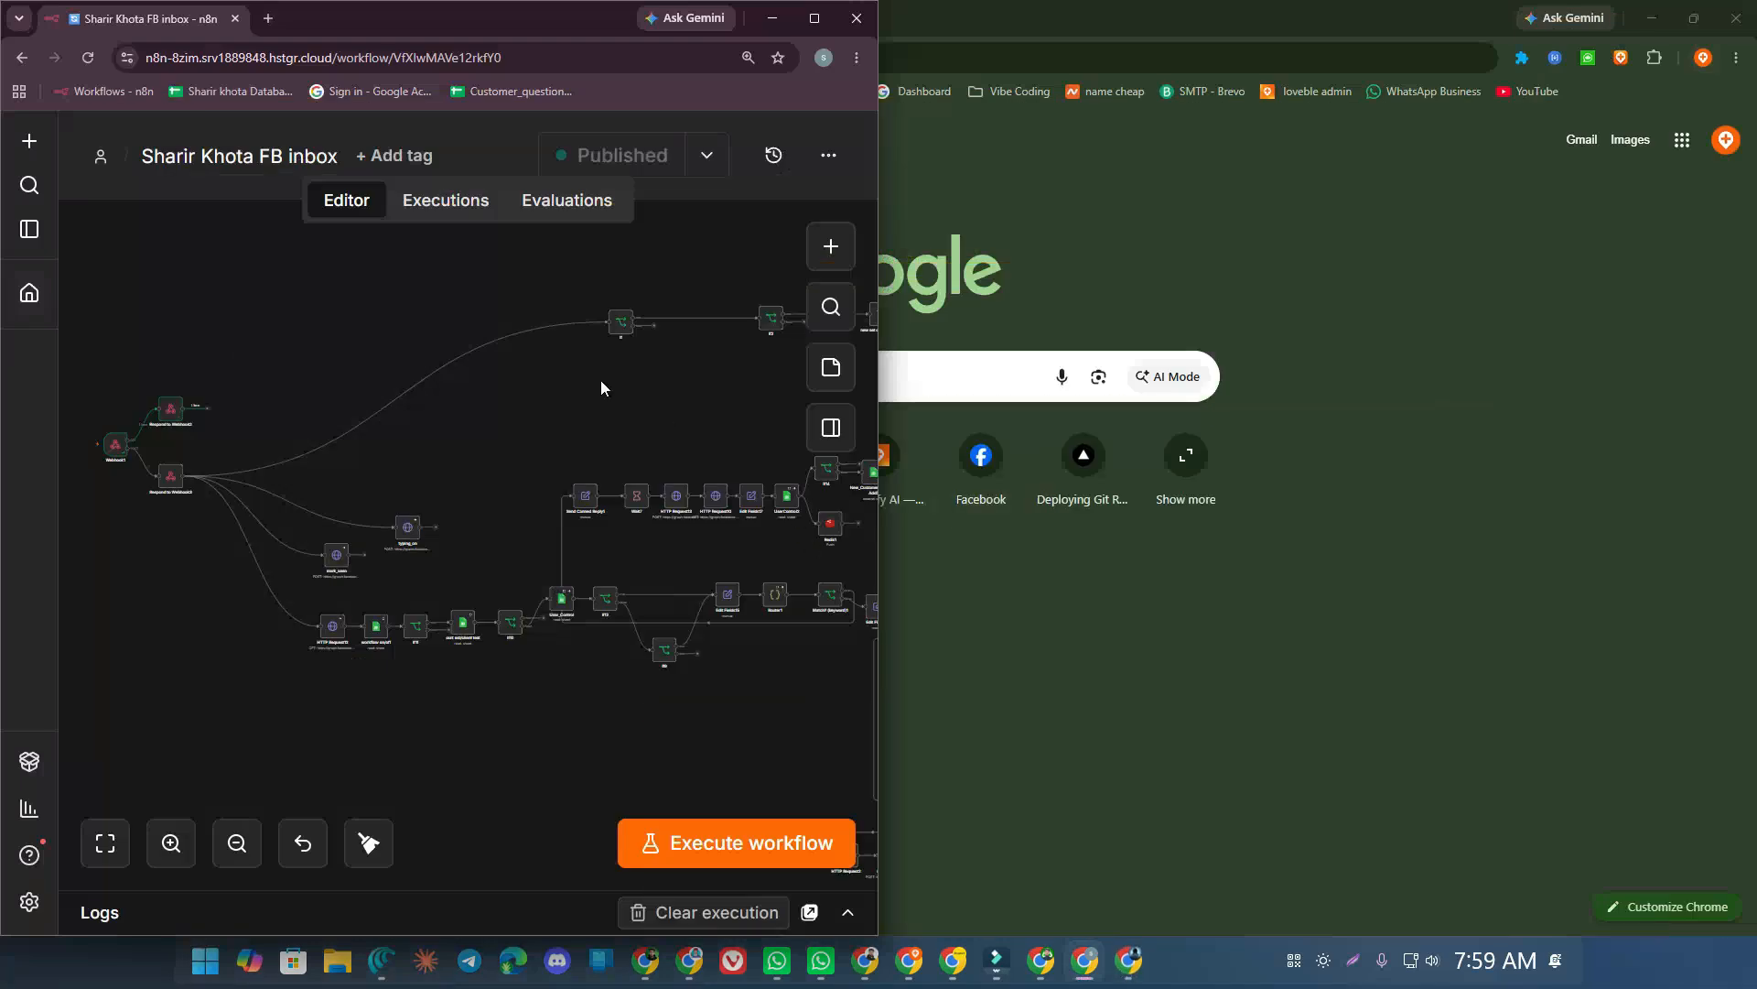
Snap Facebook beside n8n, execute the workflow, and send the access token to URAL Fashion
left_click(1109, 965)
left_click(320, 19)
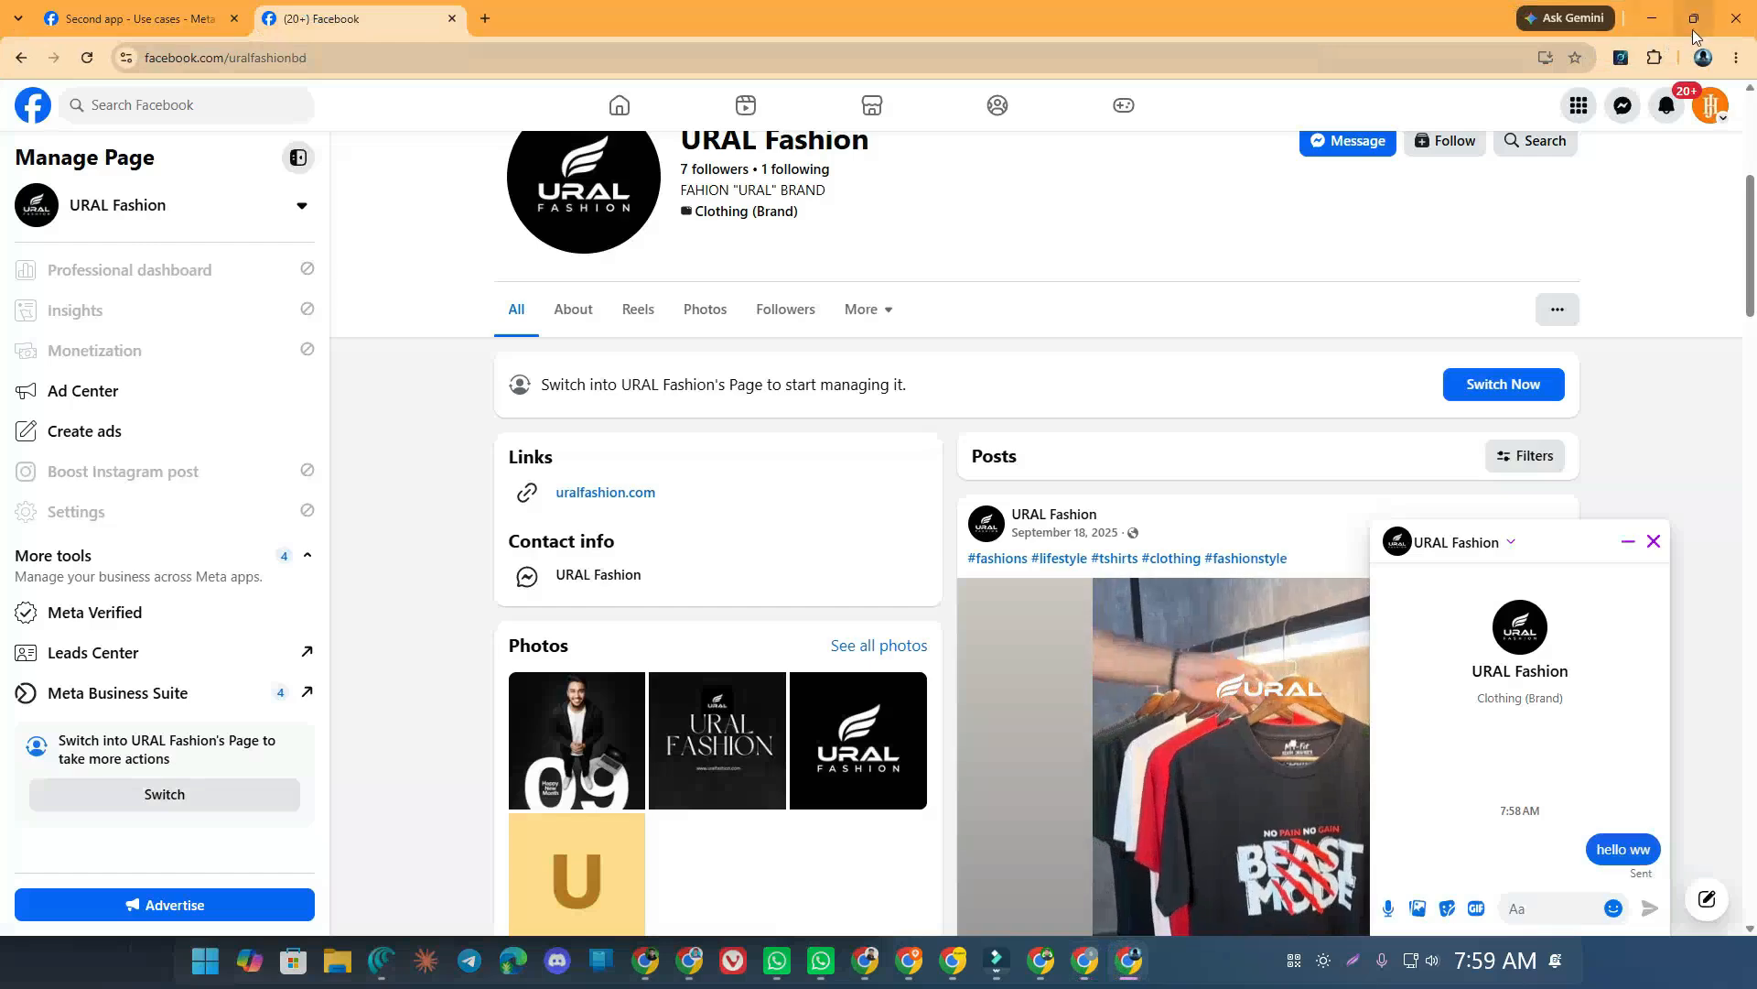
mouse_move(1694, 20)
left_click(1521, 160)
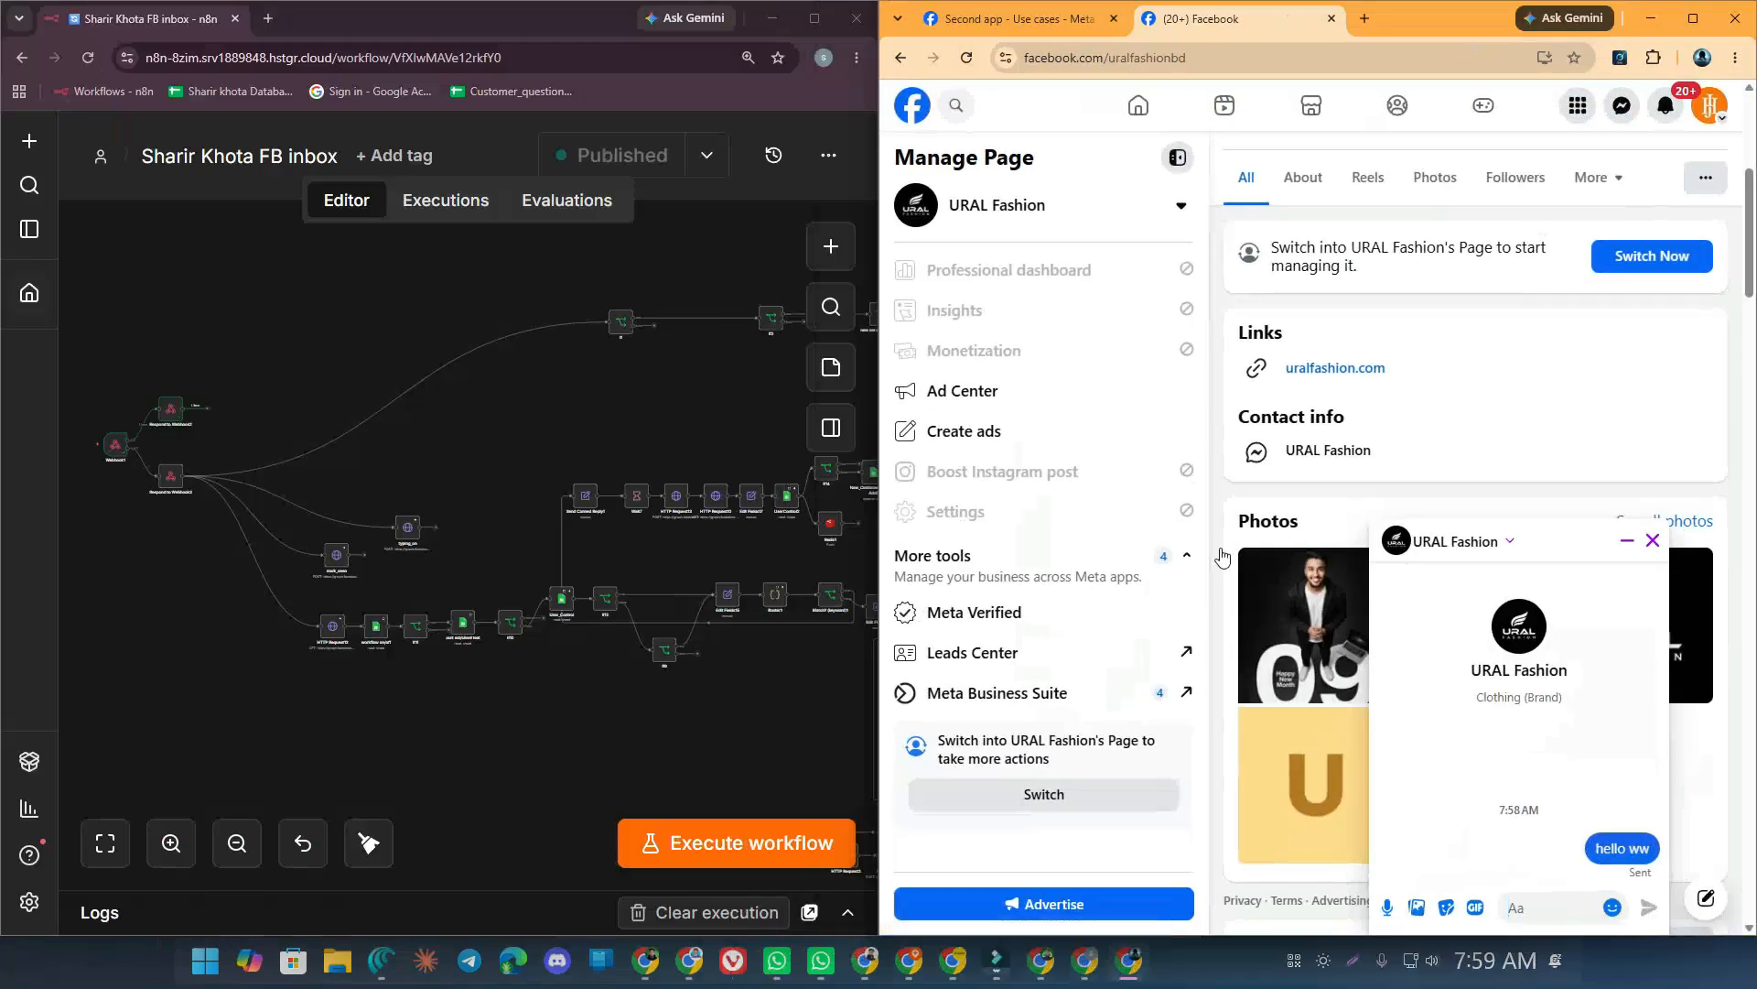
left_click(700, 855)
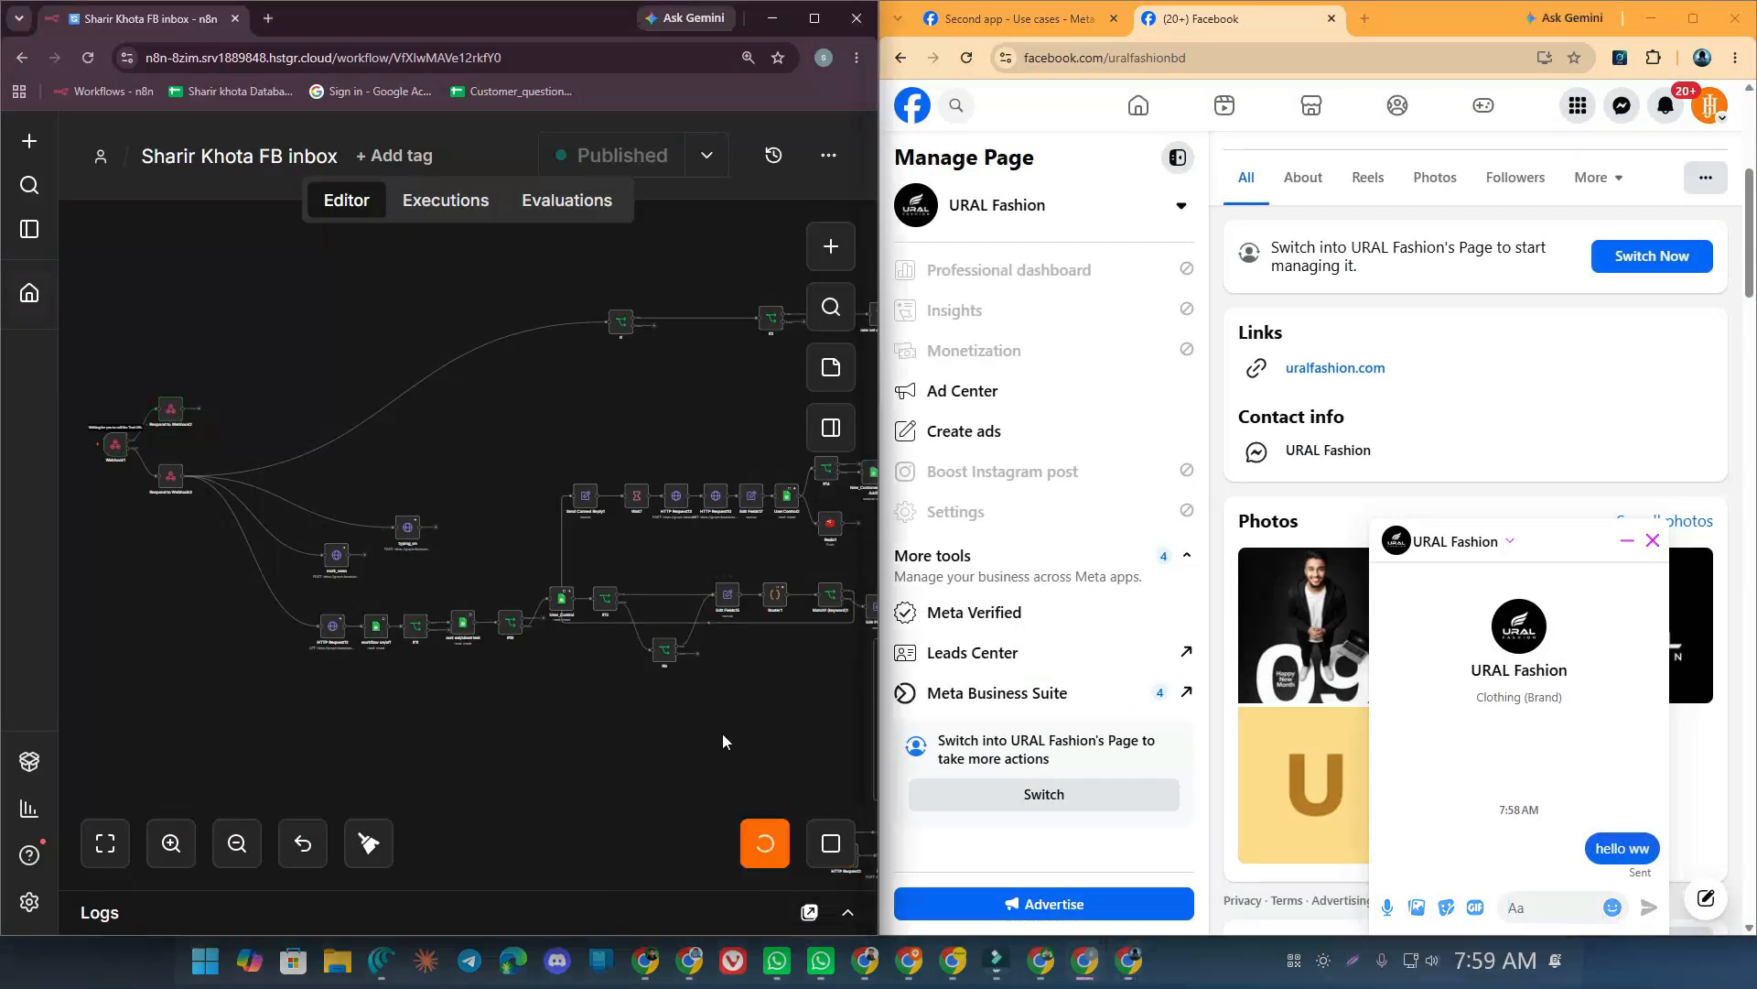
left_click(1537, 906)
key("ctrl+v")
left_click(1641, 911)
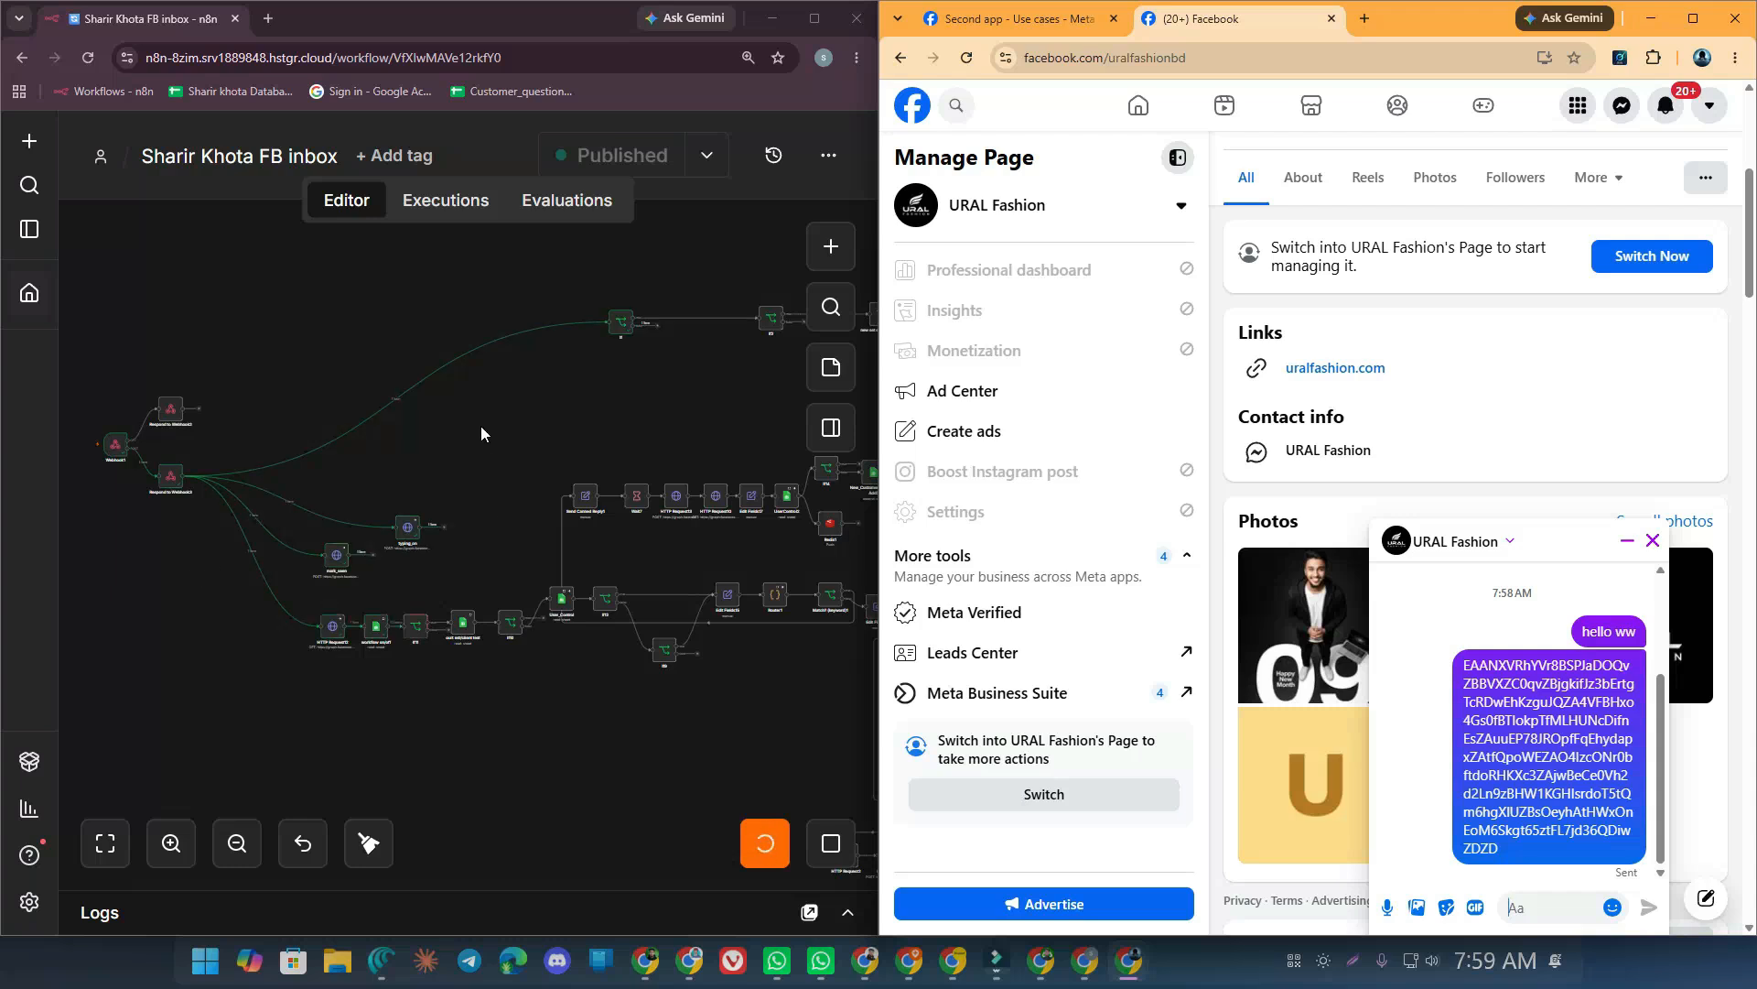
Type 'sfsdfsdf' in the Messenger box and dismiss n8n's error notice
mouse_move(1495, 854)
left_click(1524, 907)
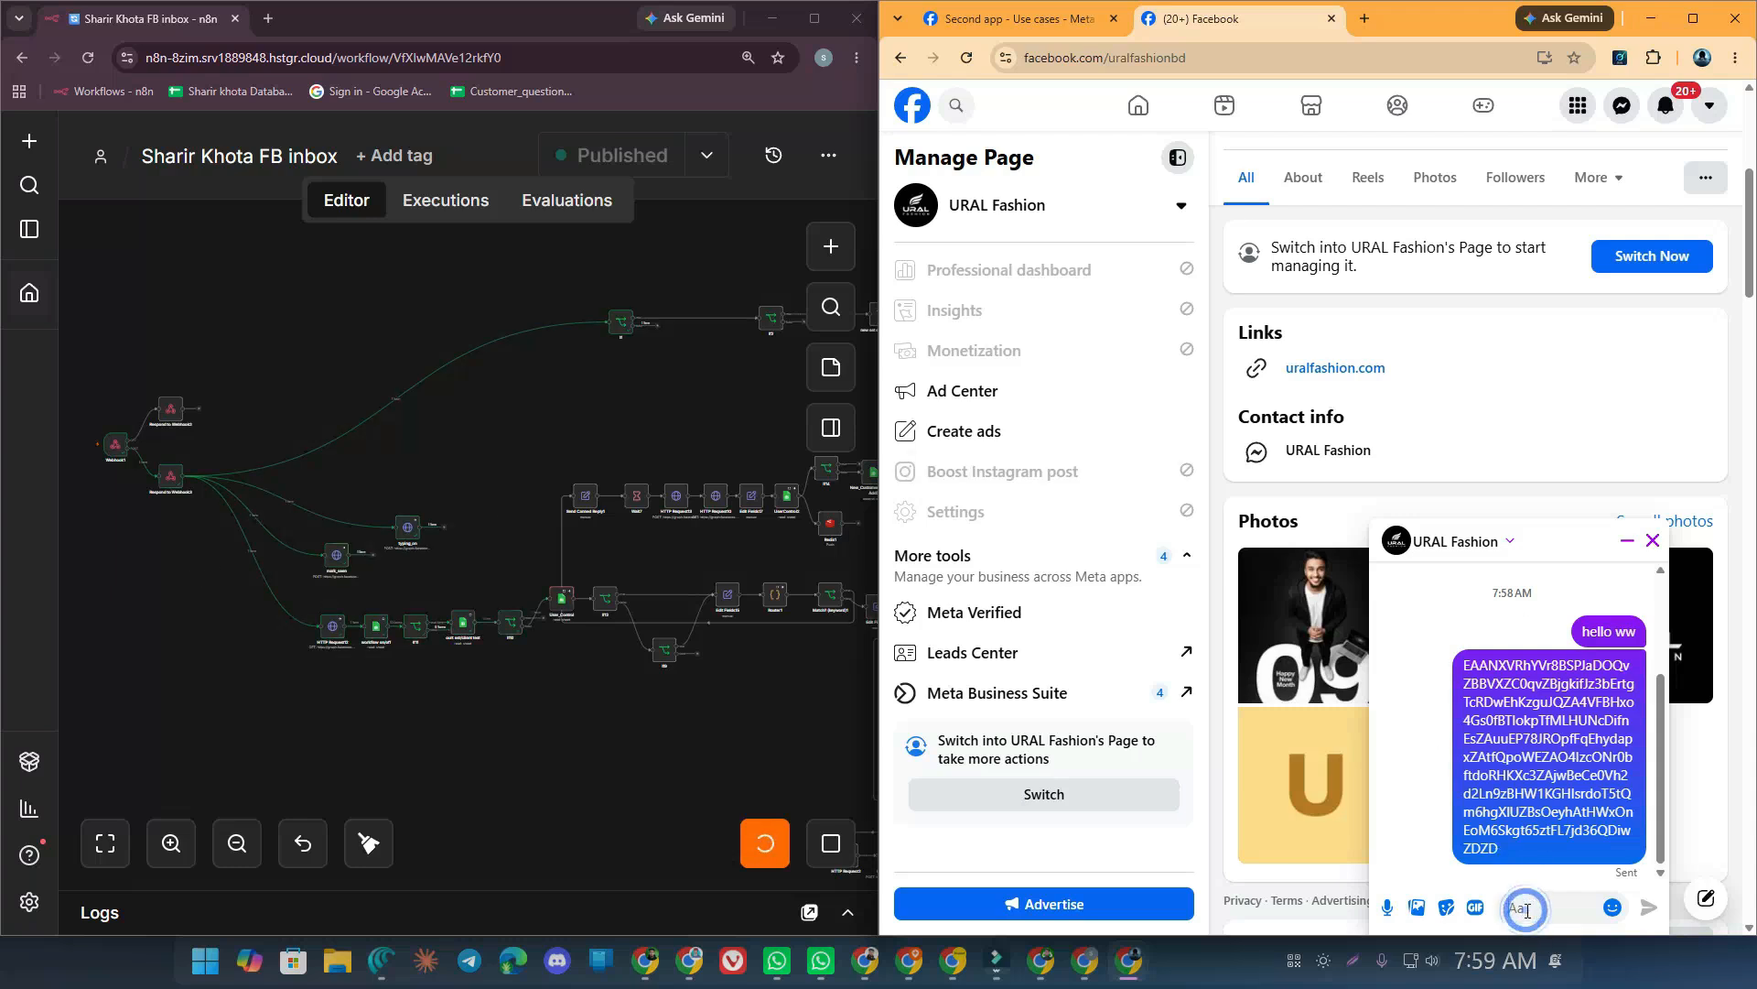
type("sfsdfsdf")
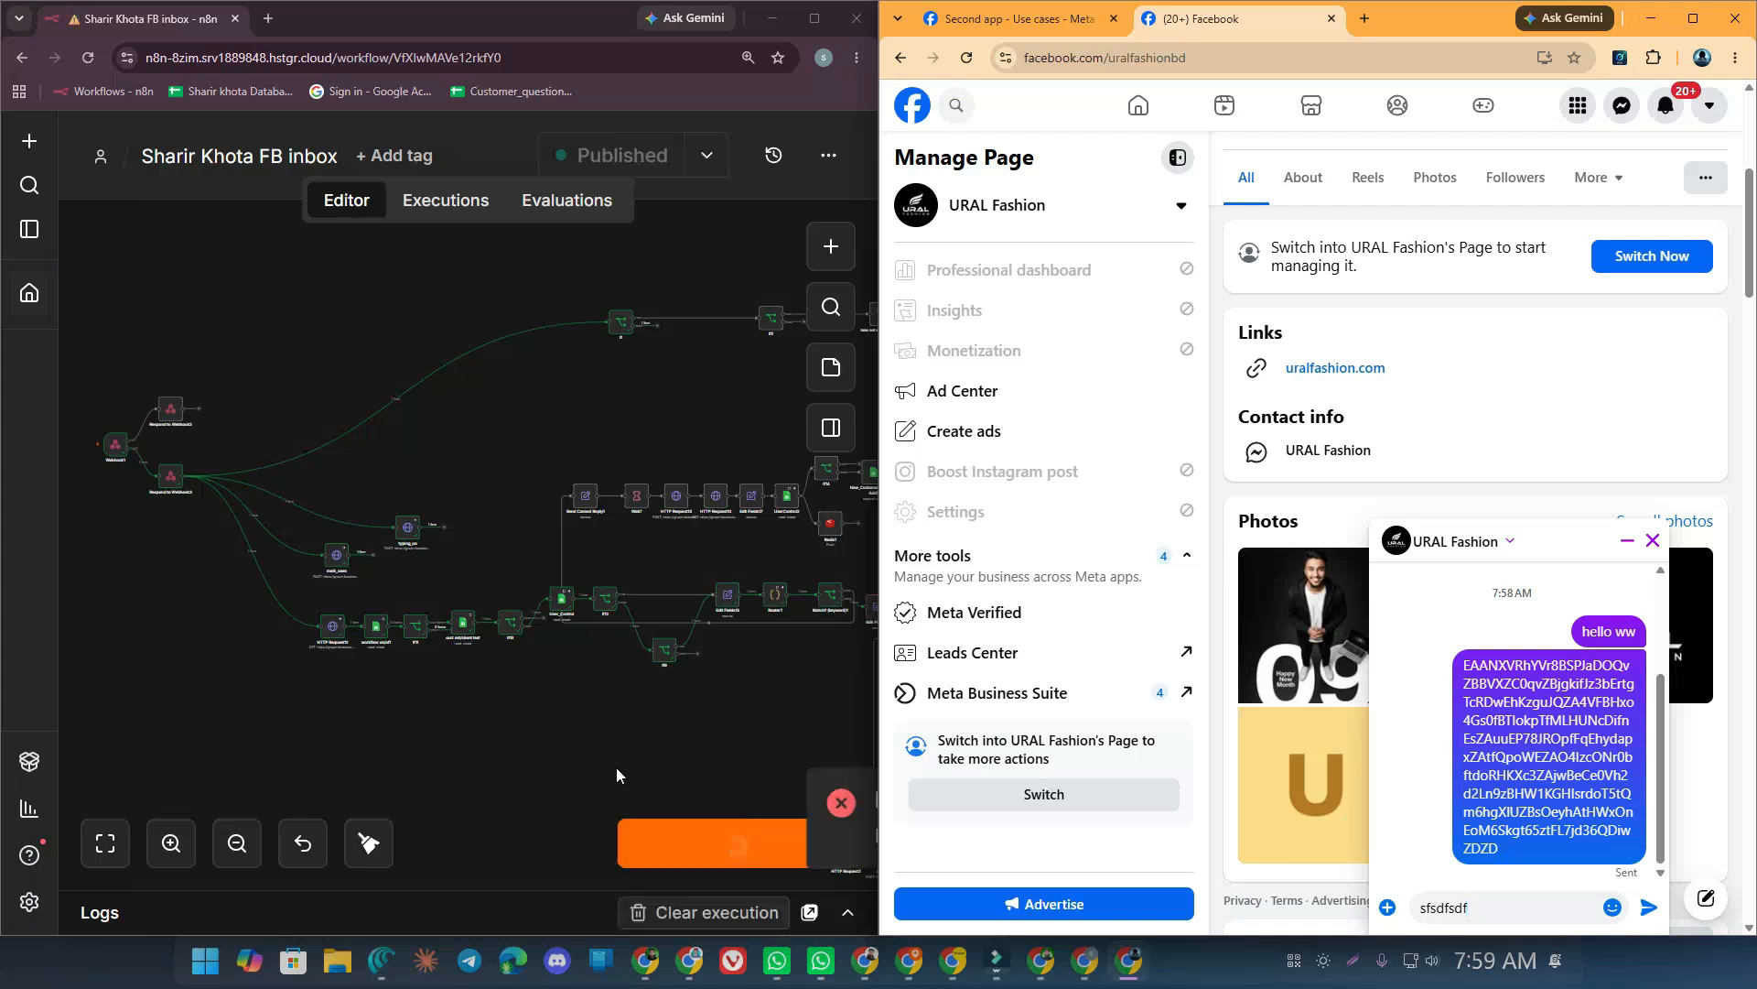
left_click(844, 803)
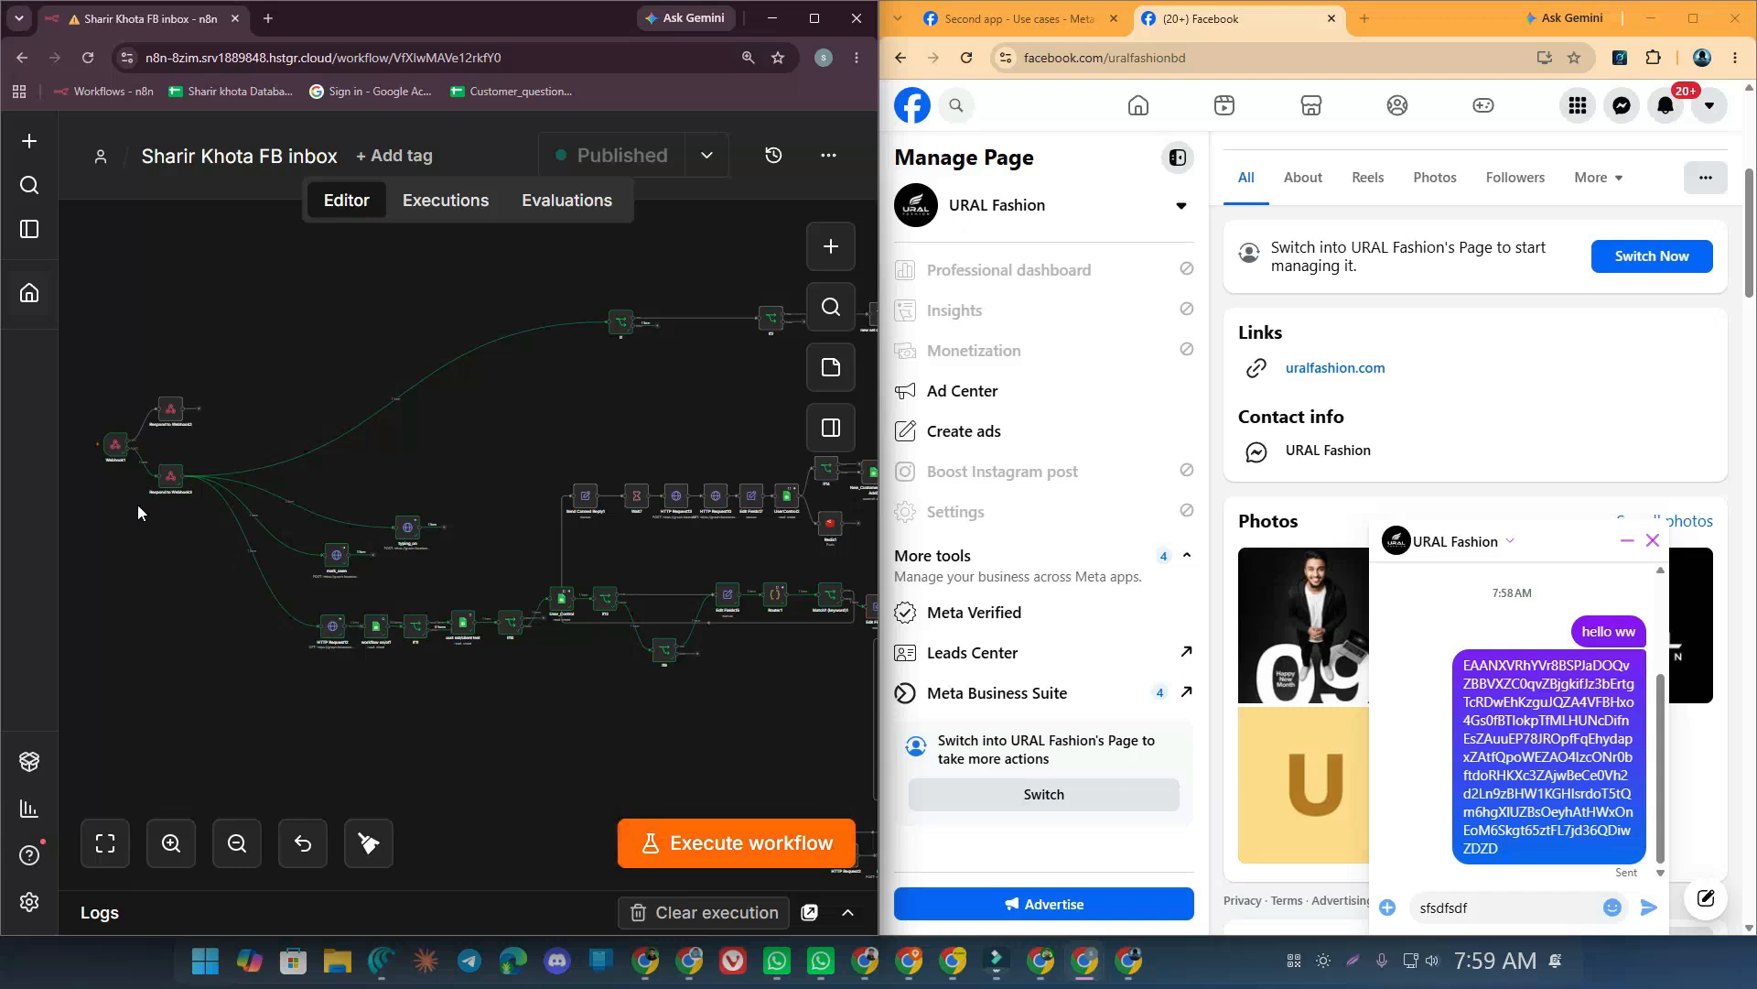
Find the received message text in Respond to Webhook3's output, then pan out over the workflow
double_click(172, 477)
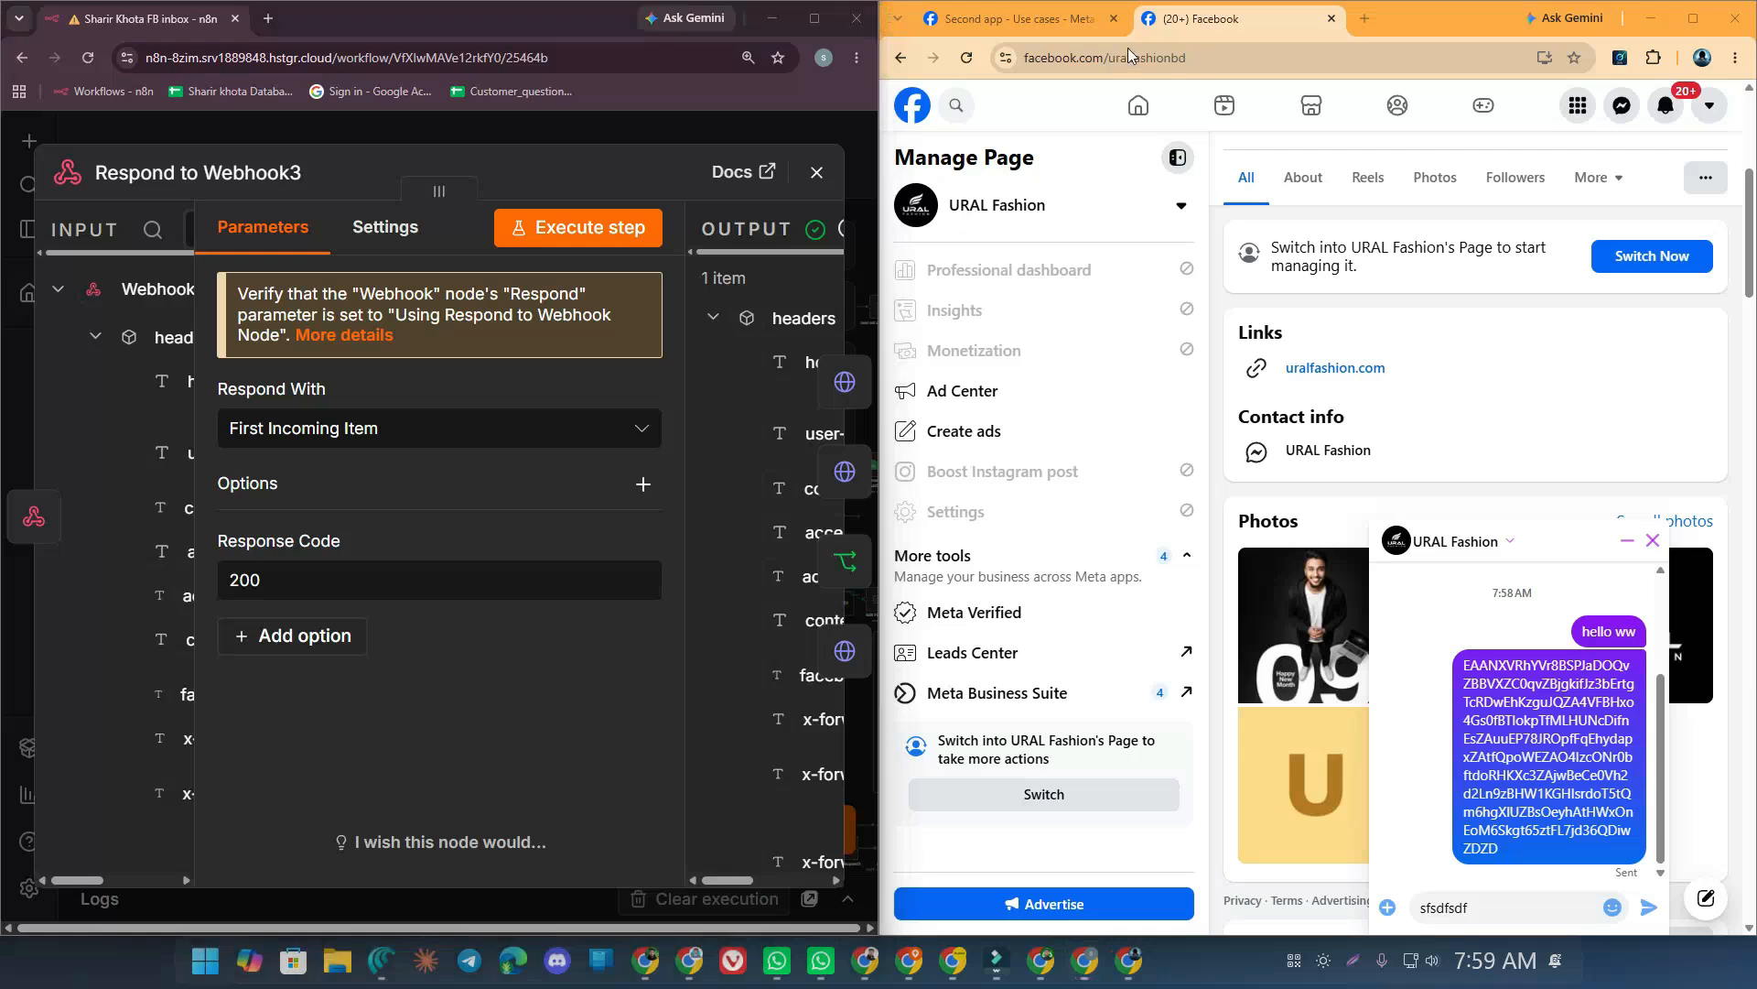
left_click(830, 22)
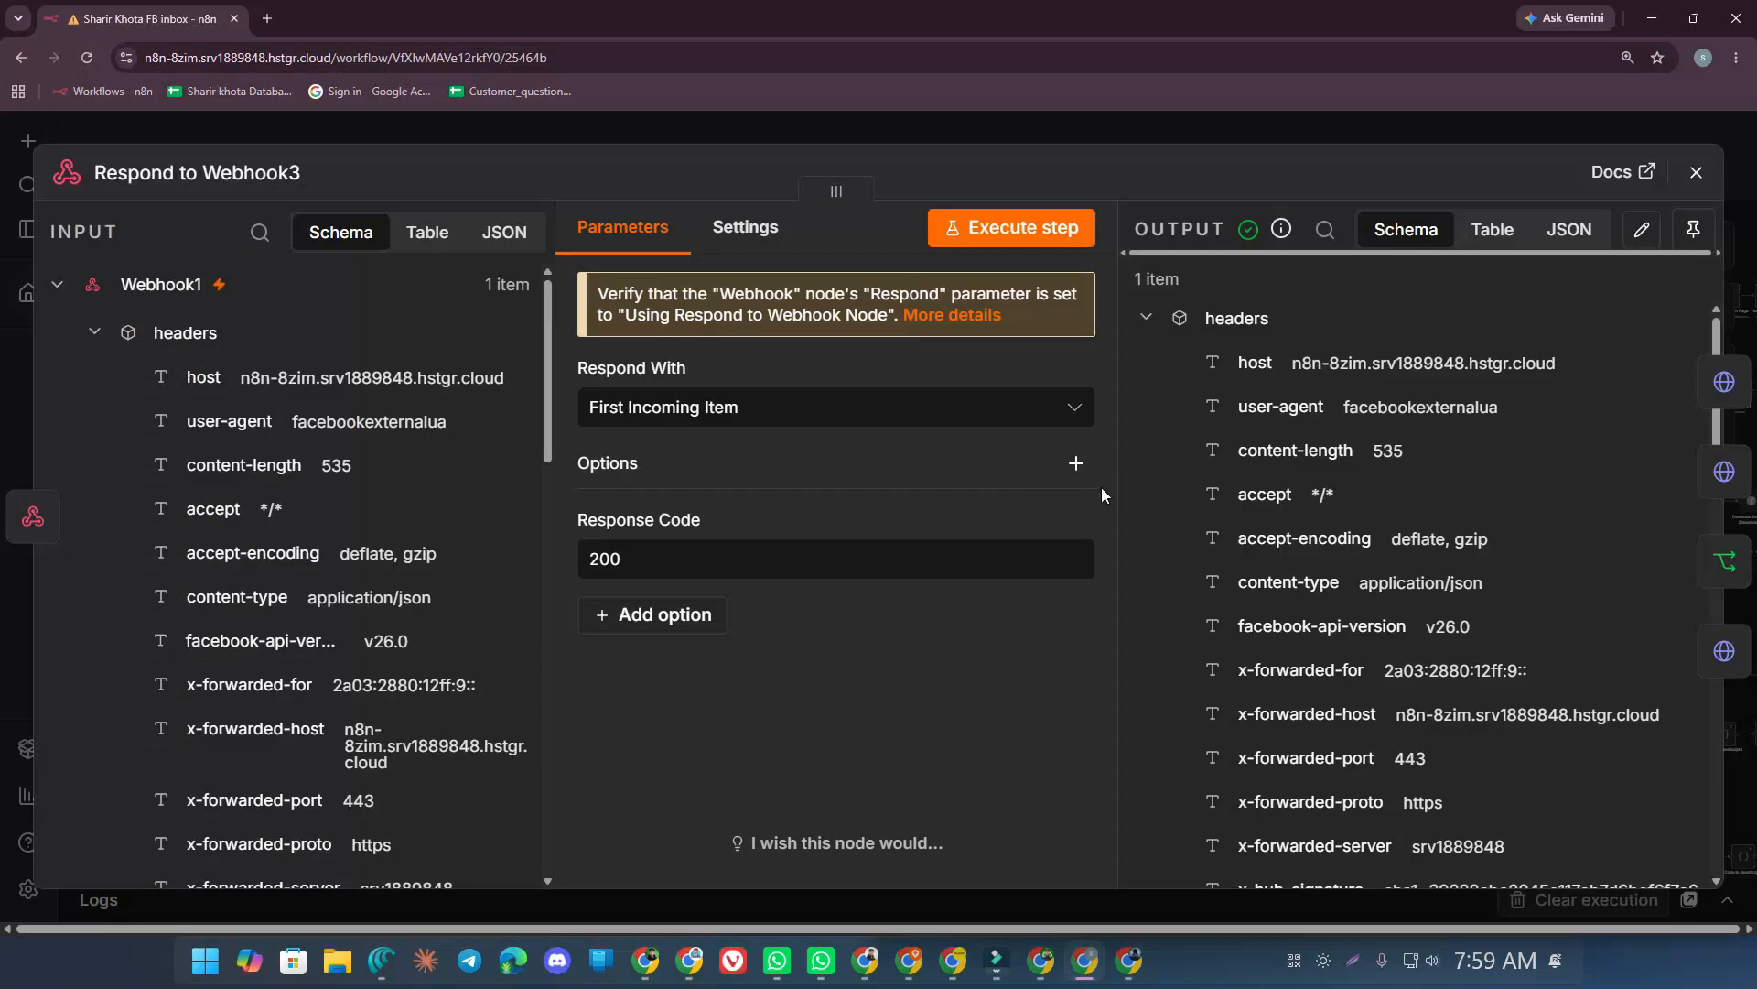
scroll(1322, 489, "down", 5)
scroll(1322, 485, "down", 5)
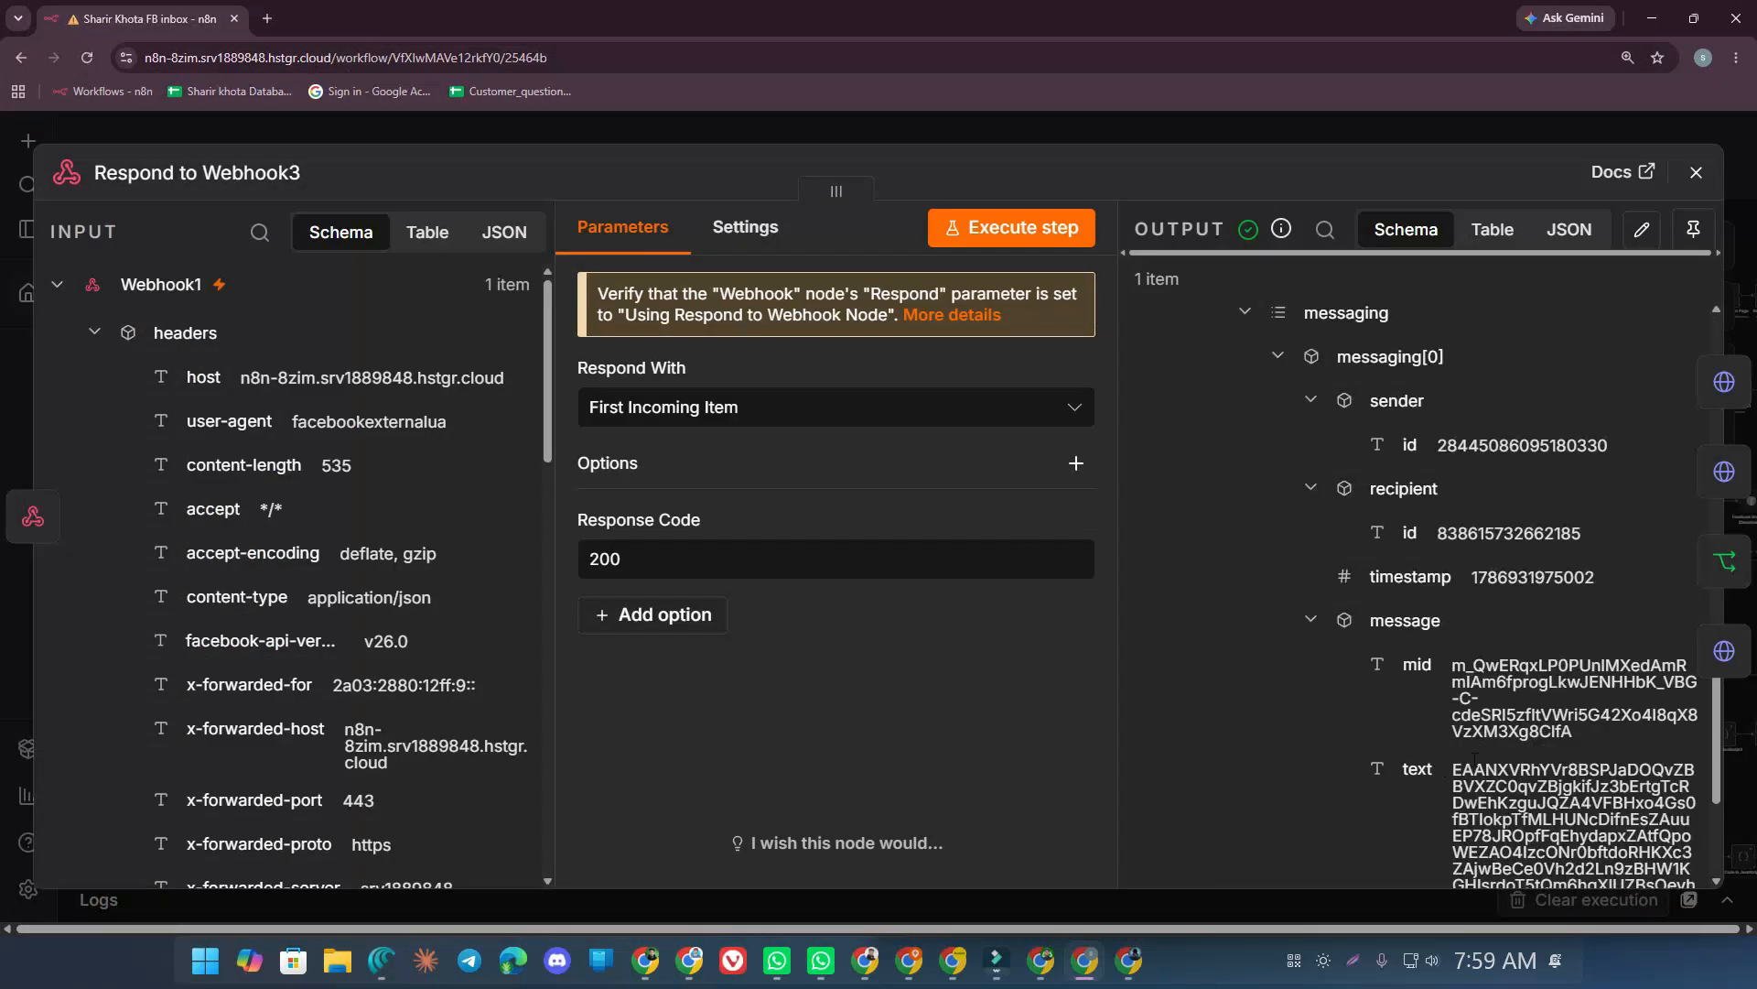
left_click_drag(1454, 768, 1545, 852)
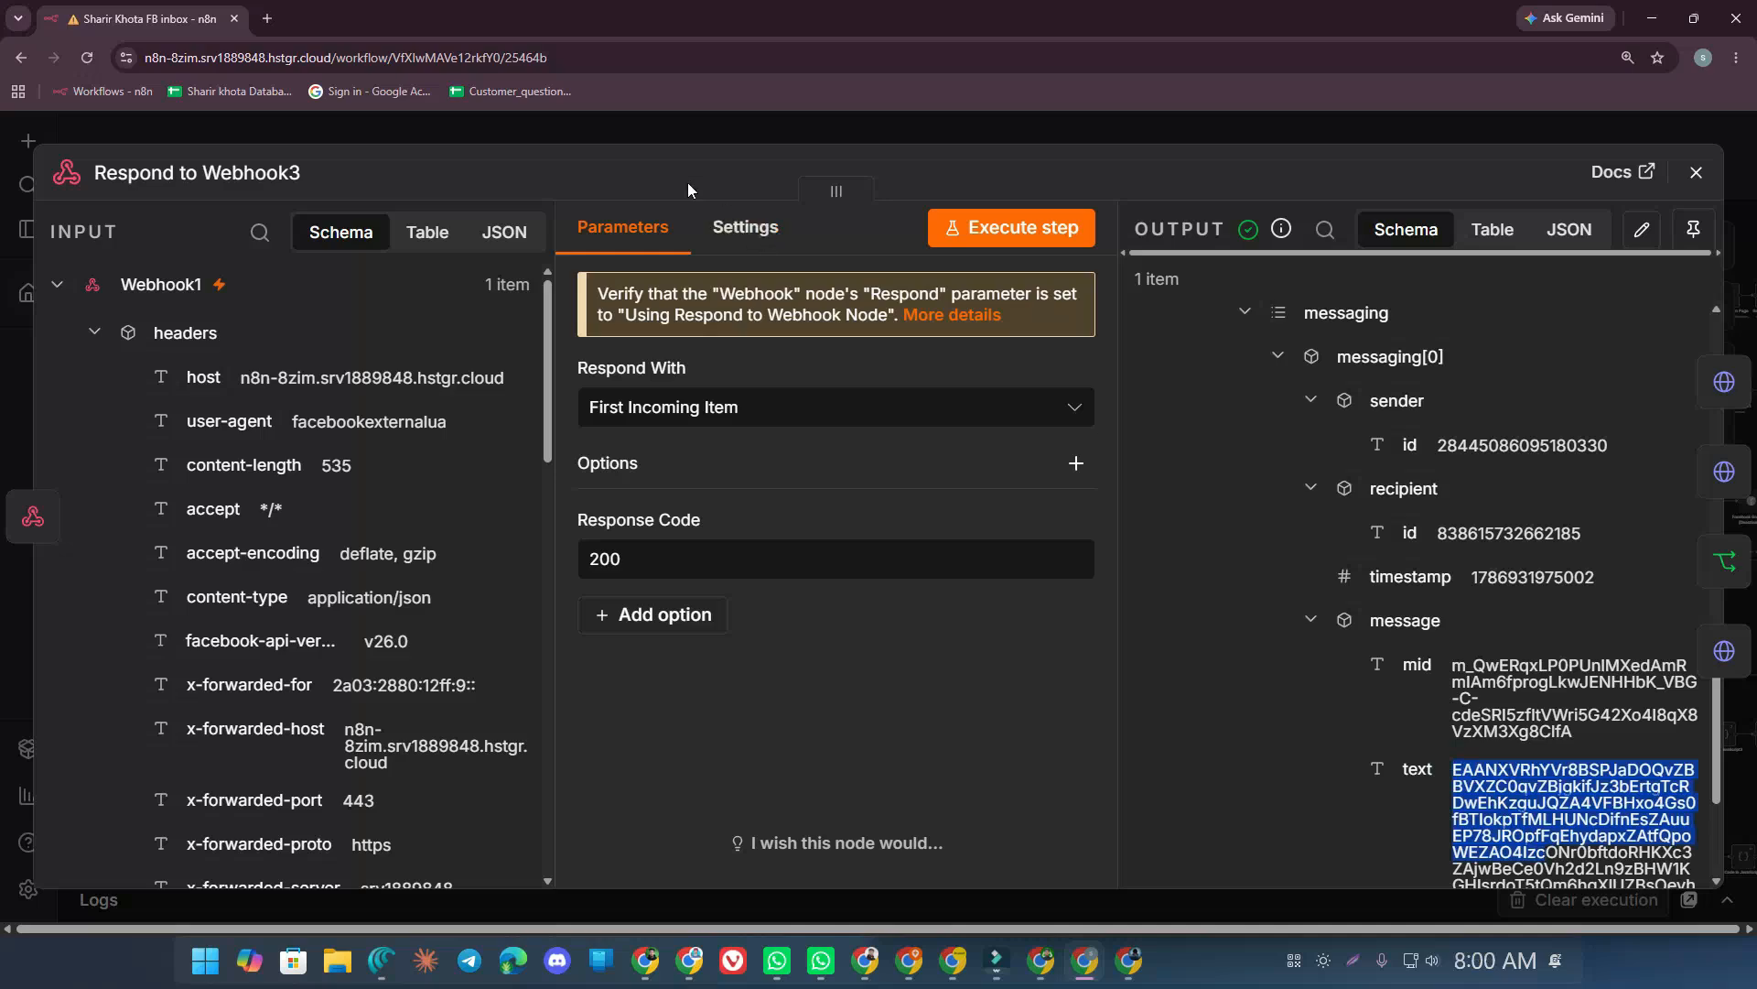
left_click(622, 119)
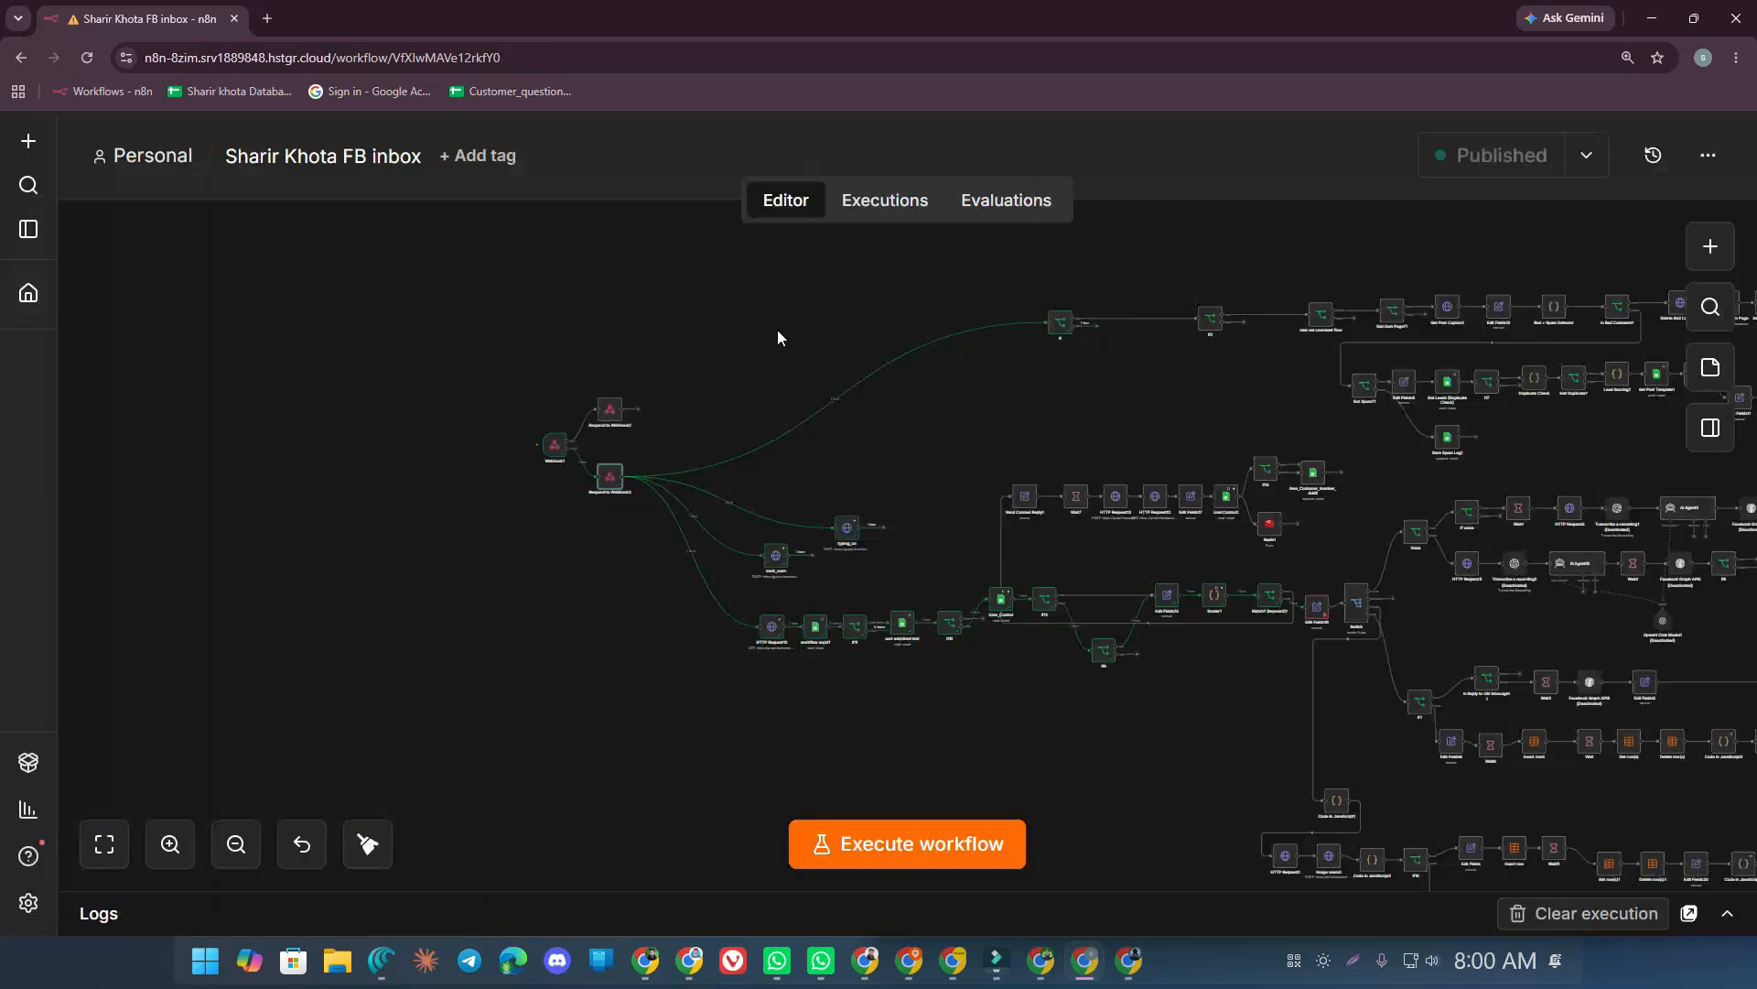
left_click_drag(867, 321, 444, 337)
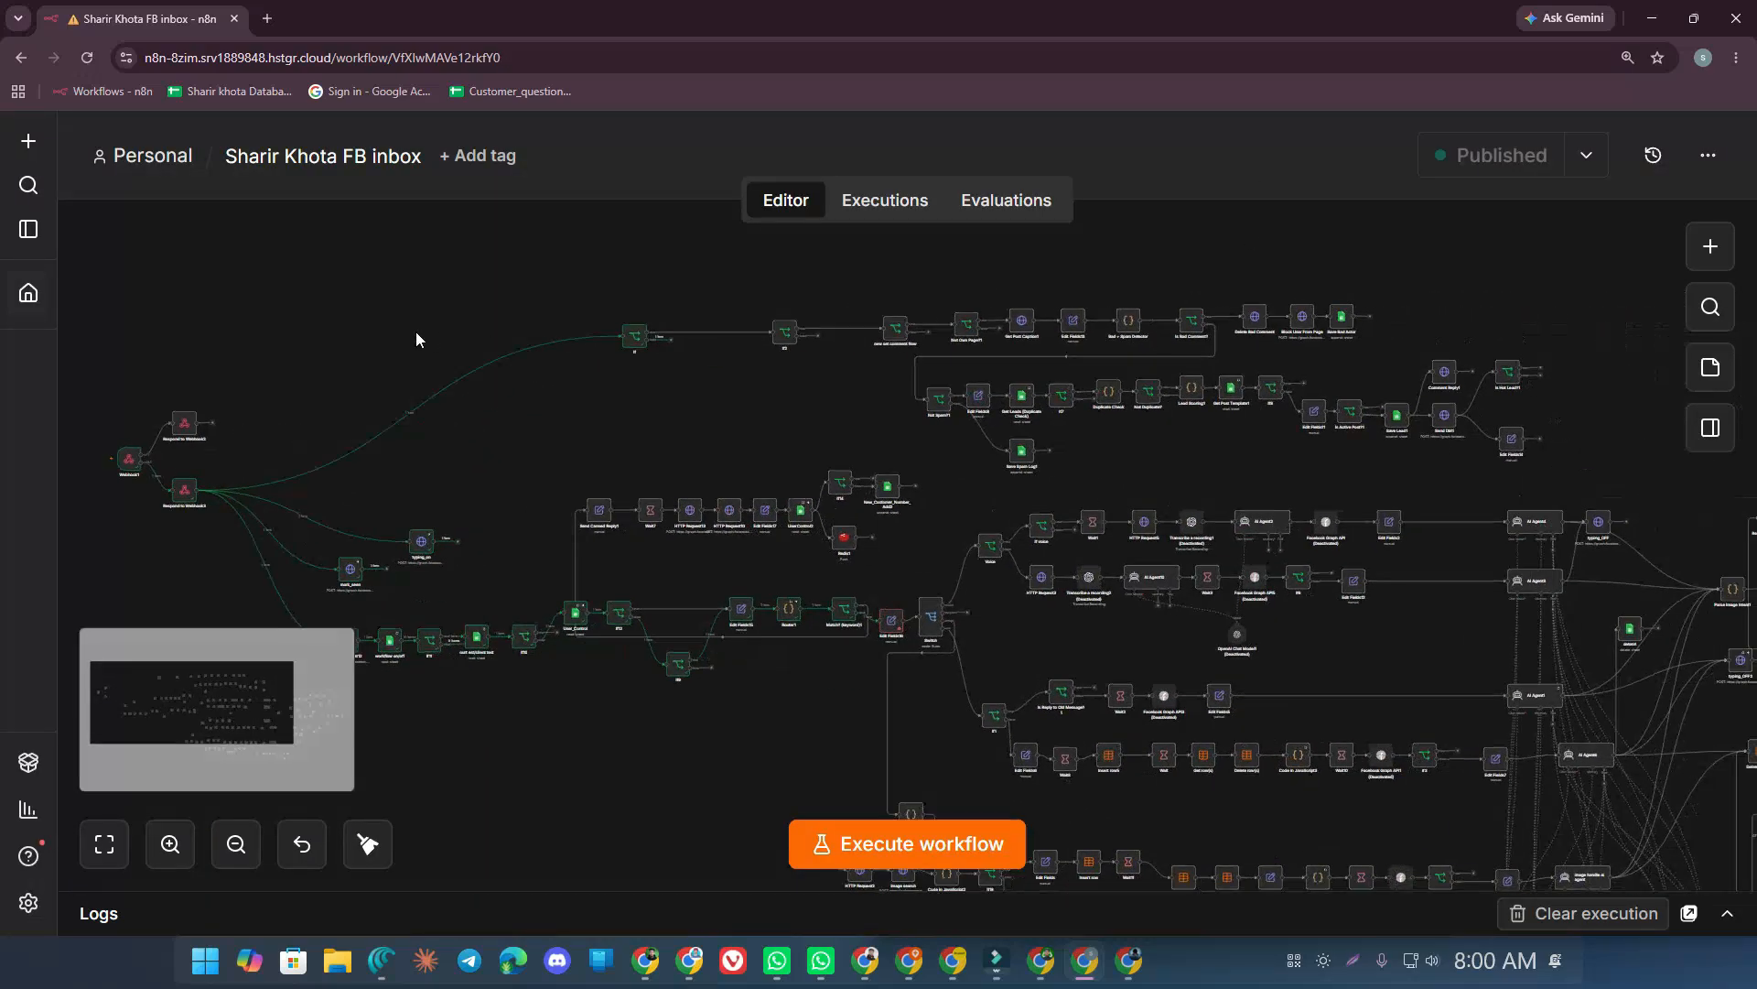
scroll(428, 355, "down", 4)
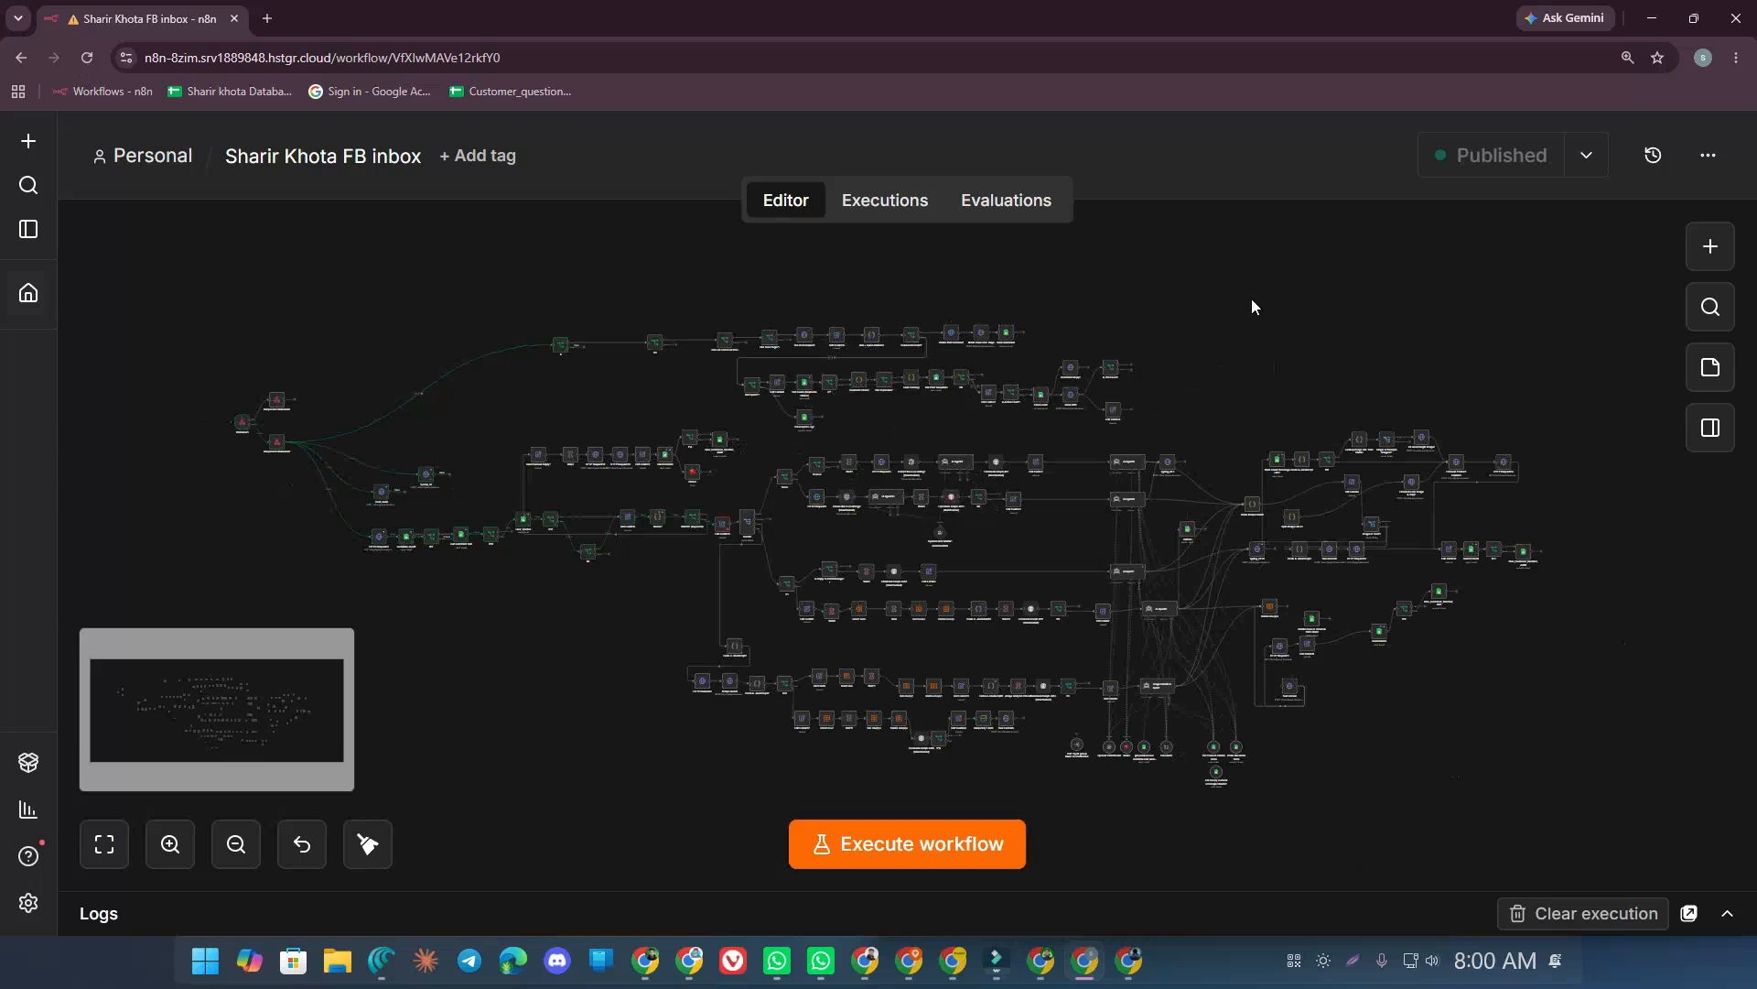